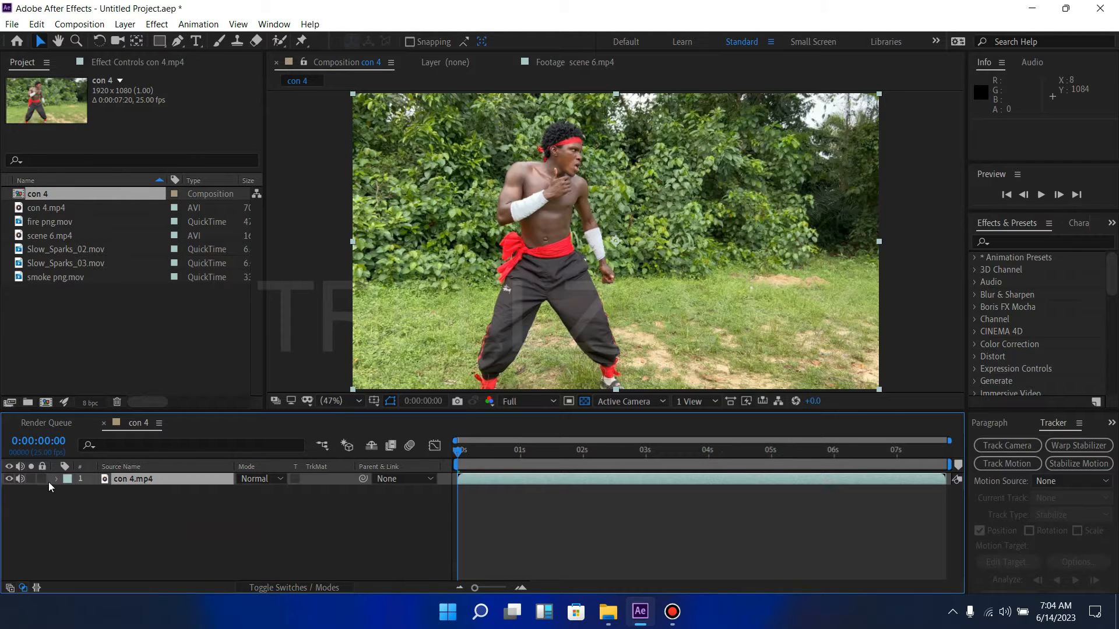
Preview the con 4 composition and the fire png.mov, Slow_Sparks_02.mov and smoke png.mov footage, viewing the smoke on a transparency grid.
key("space")
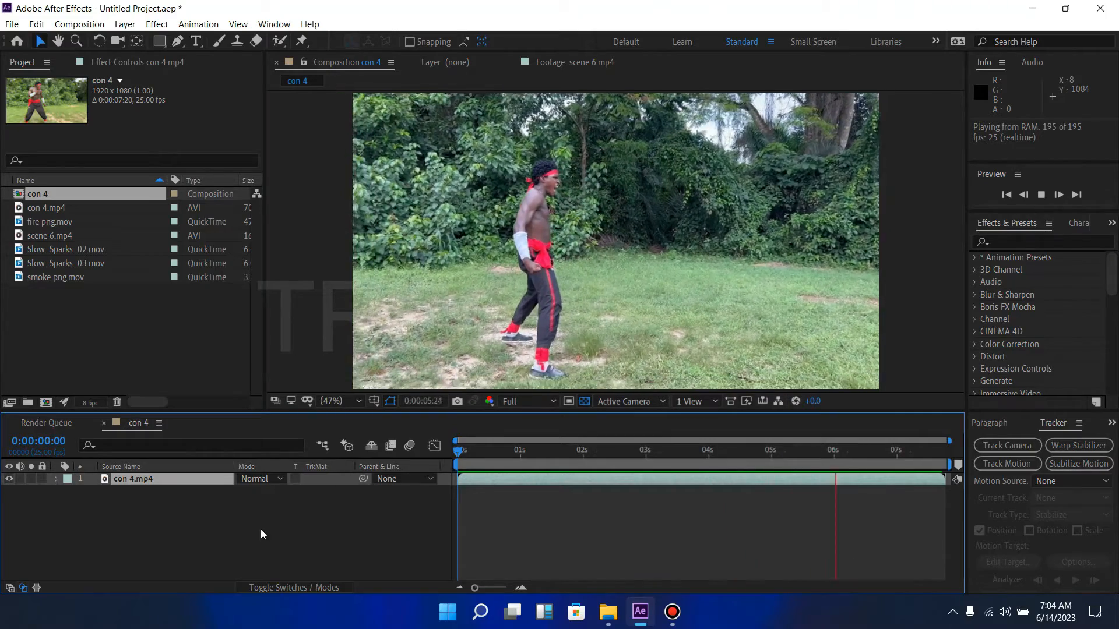
left_click_drag(460, 455, 492, 452)
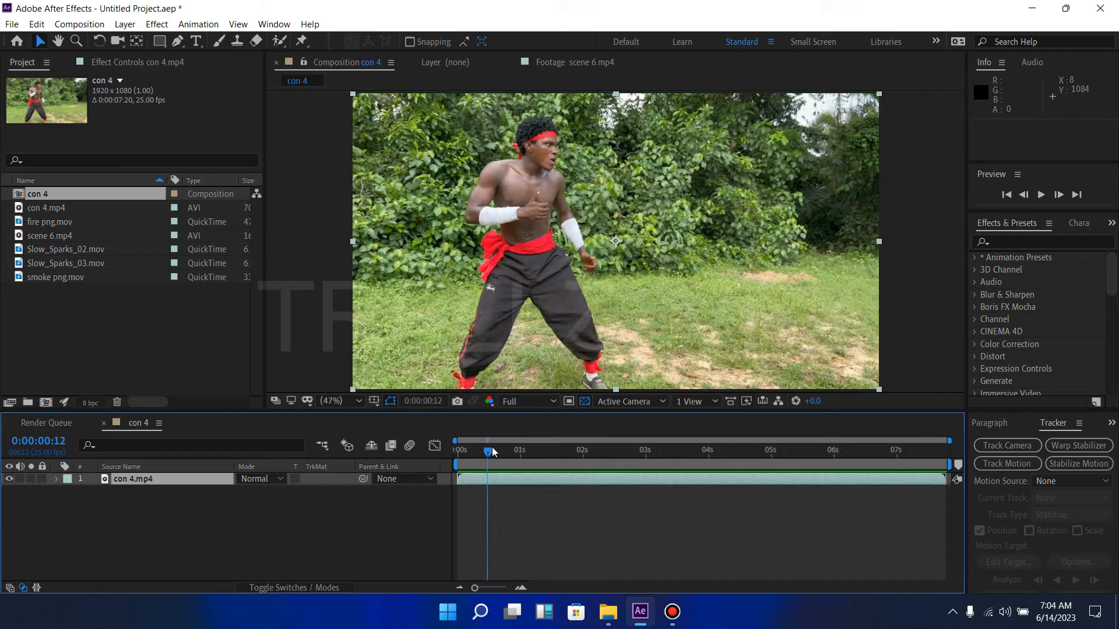
double_click(46, 222)
key("space")
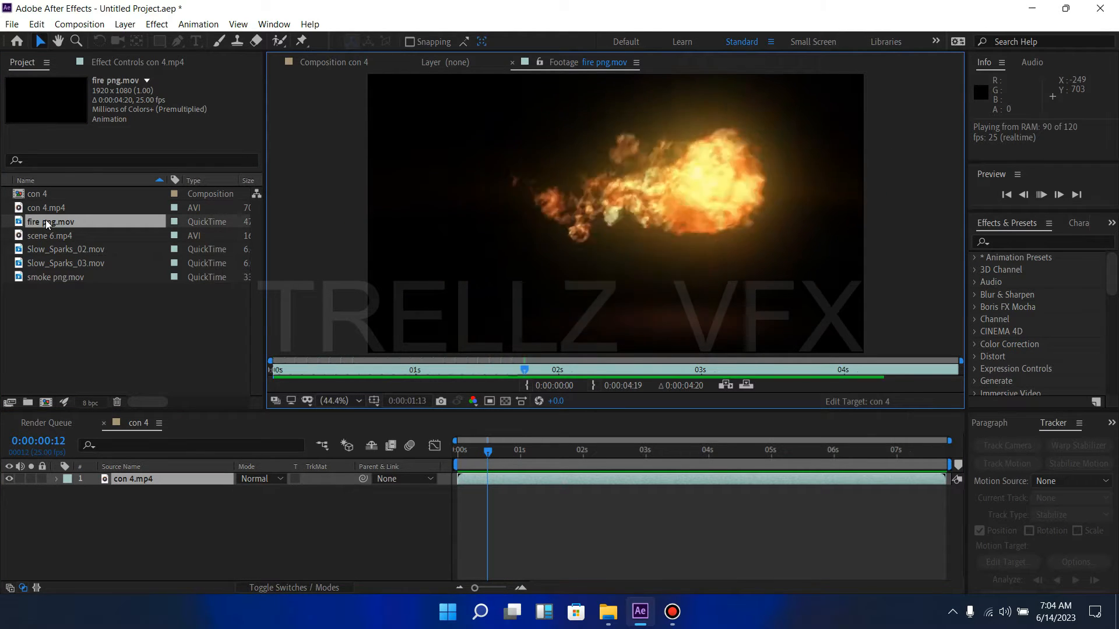
double_click(63, 249)
key("space")
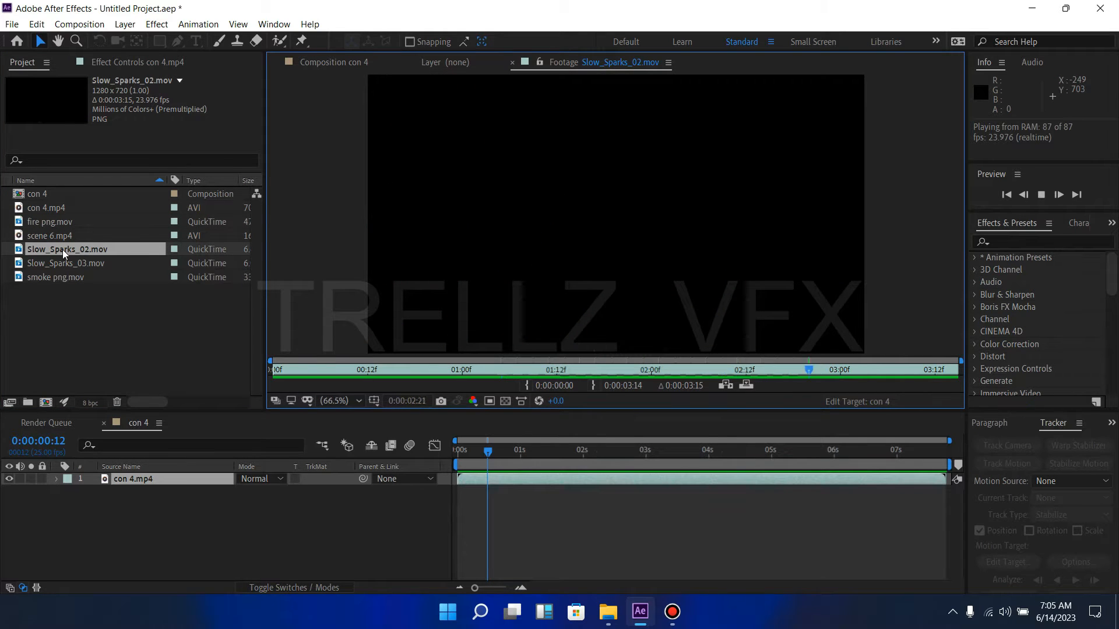
double_click(56, 280)
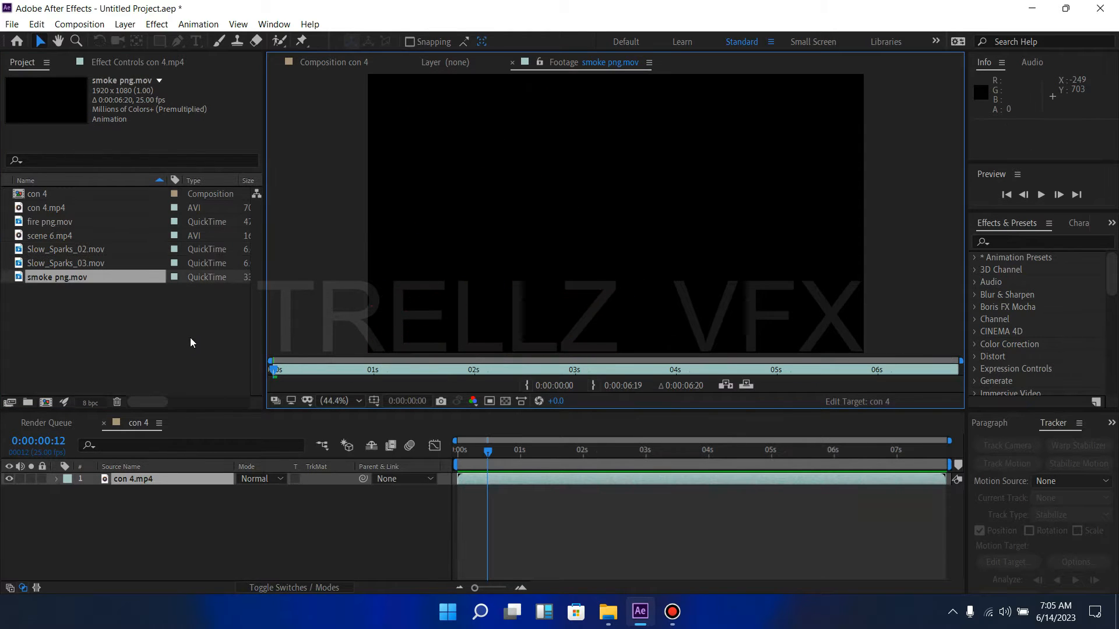
left_click(506, 401)
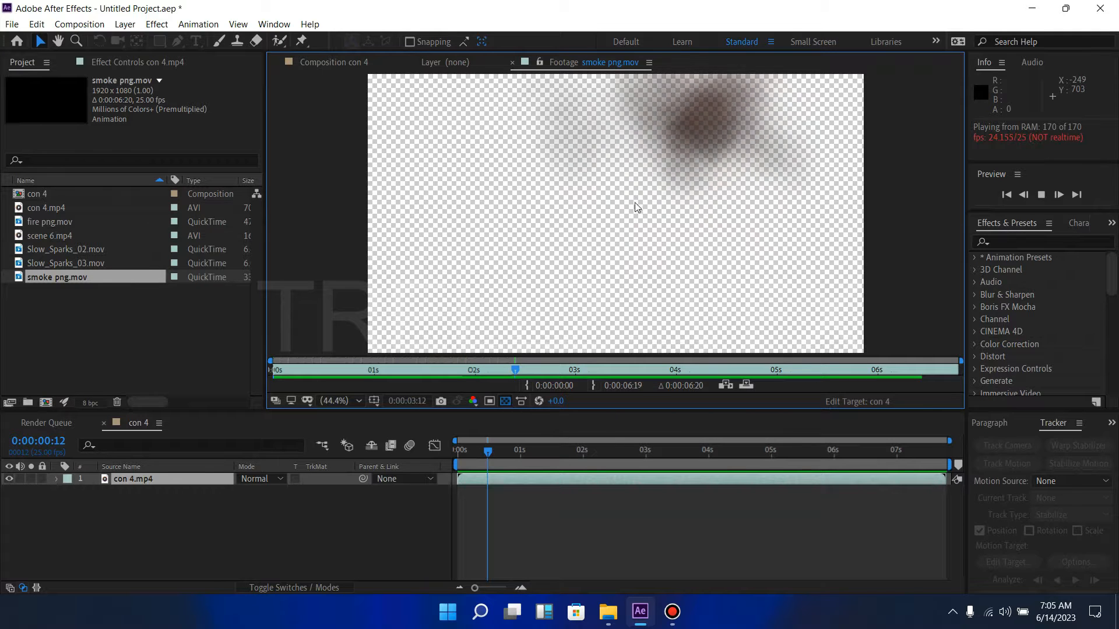
key("space")
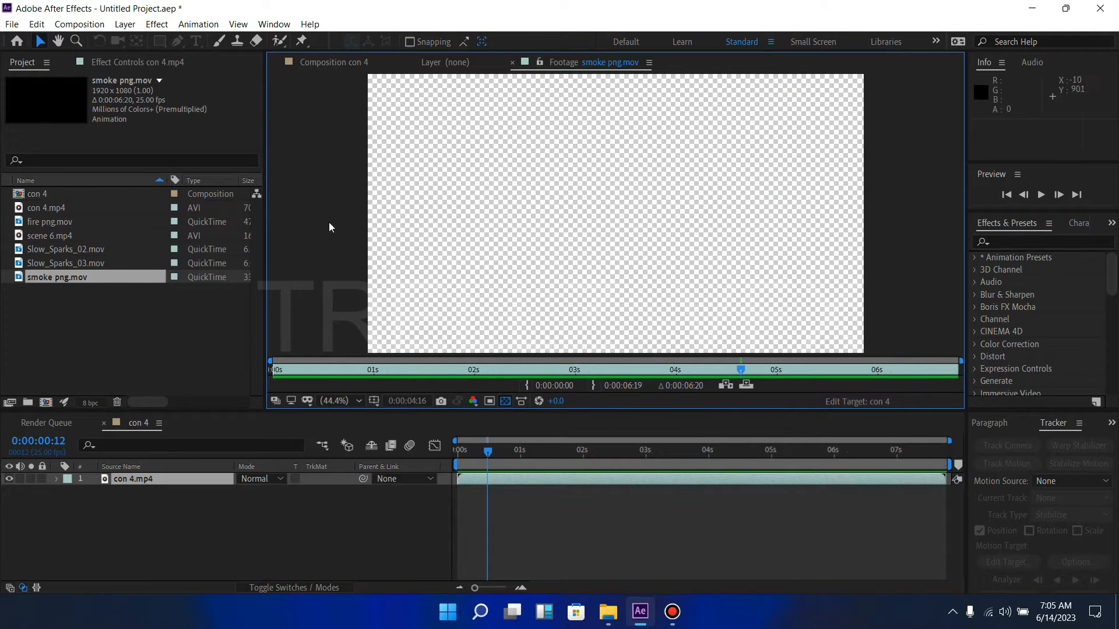
Add fire png.mov above the con 4.mp4 layer and move it in time to start at 0:00:02:05.
left_click_drag(42, 211, 385, 414)
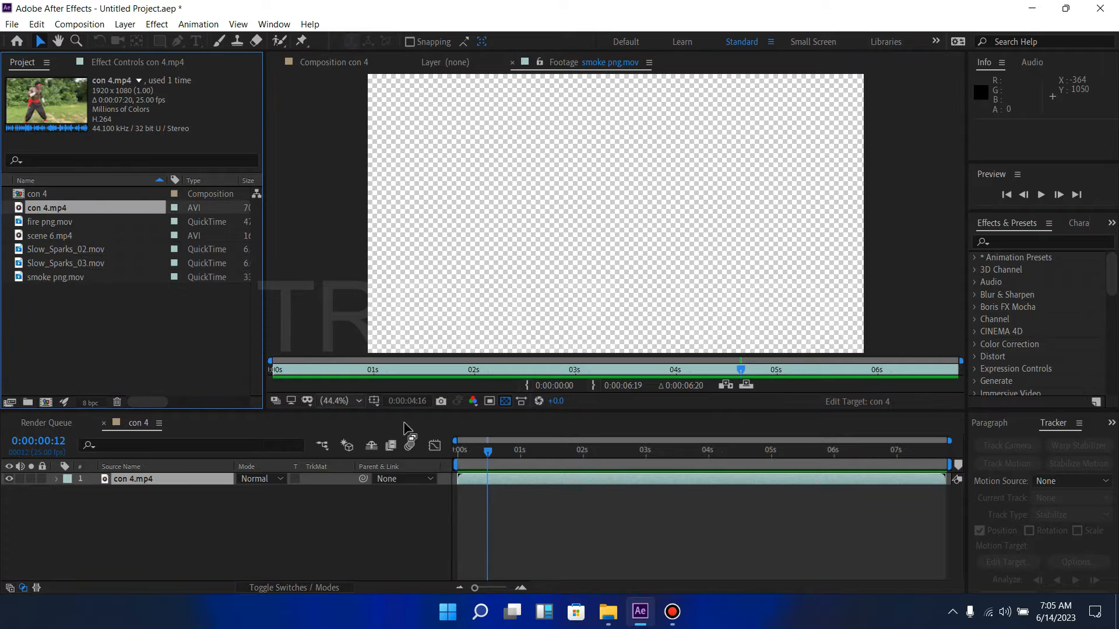
left_click(479, 459)
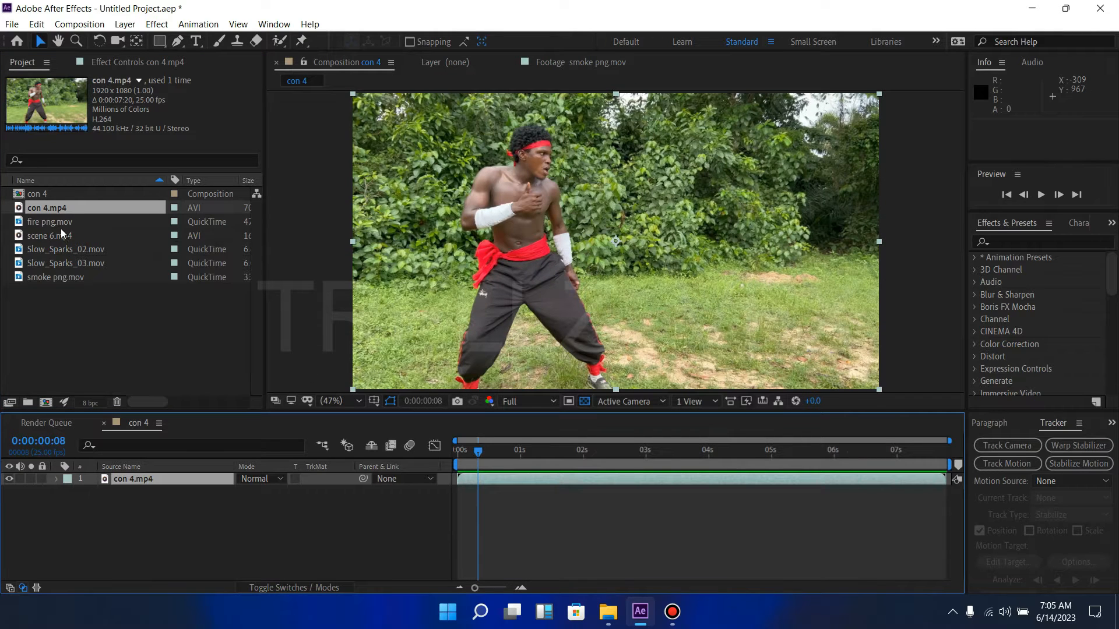
left_click(59, 226)
left_click_drag(59, 225, 185, 474)
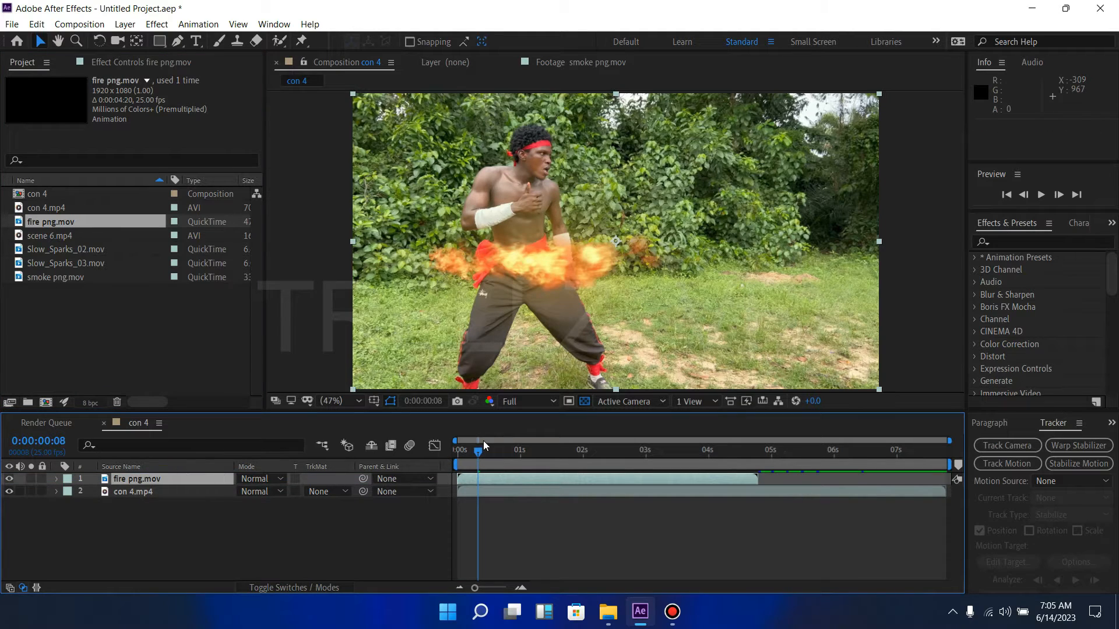
left_click_drag(483, 440, 687, 478)
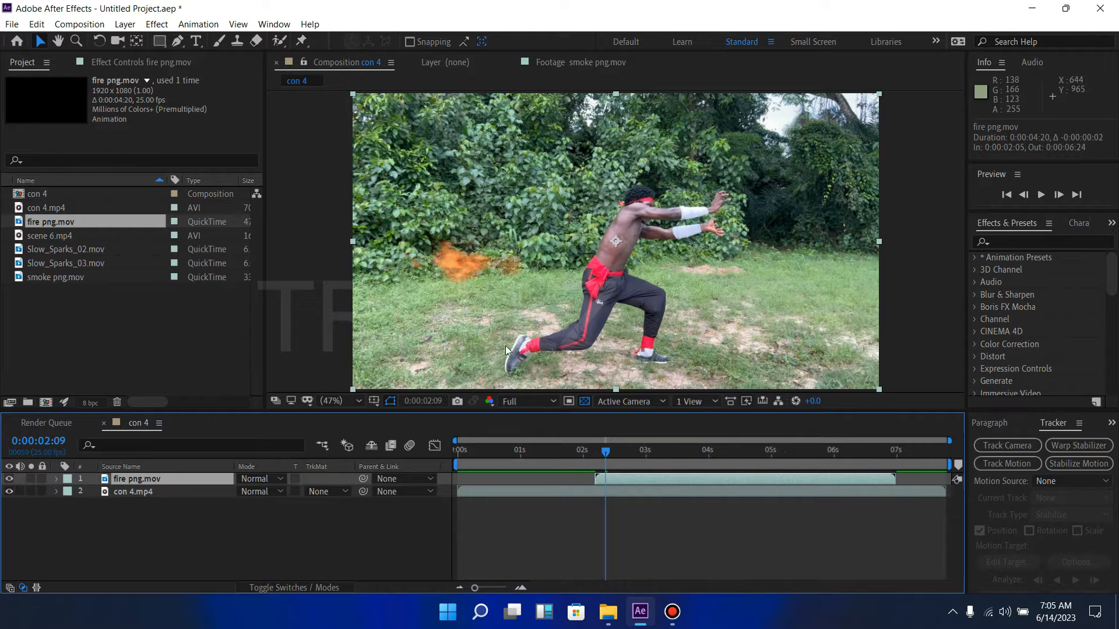
Move the fire in front of the fighter's outstretched hands and play back the first throw.
left_click_drag(467, 263, 733, 222)
key("space")
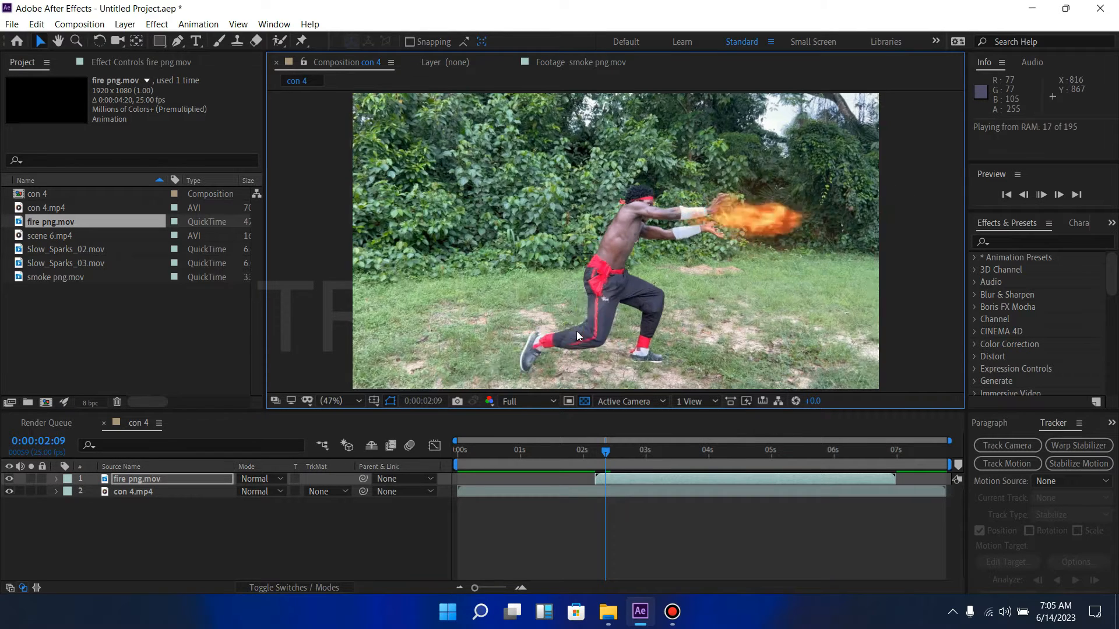
key("space")
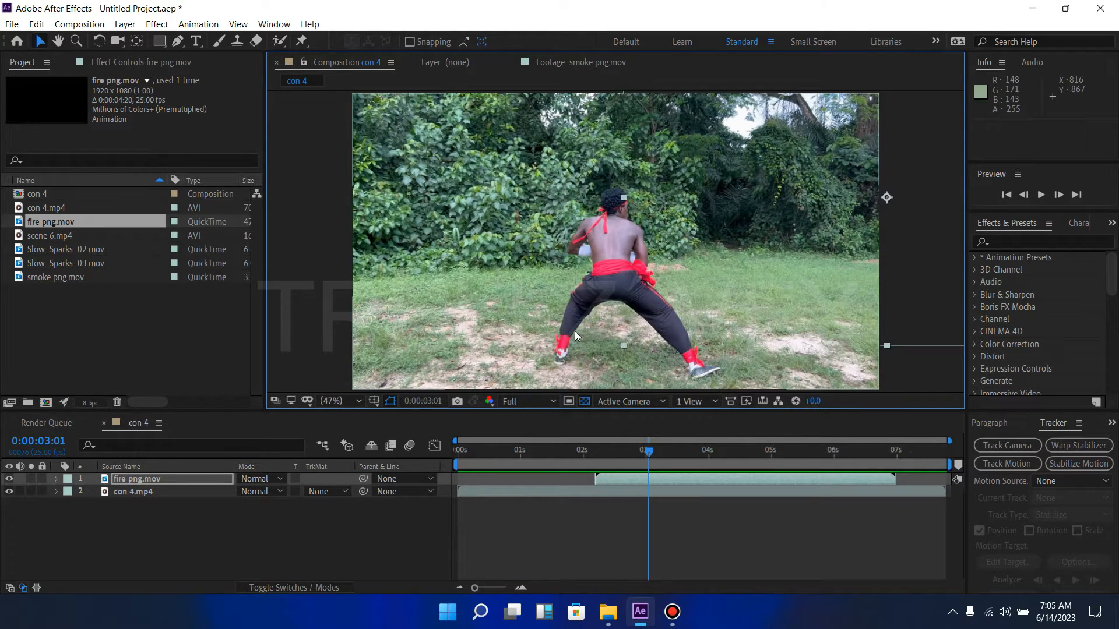
left_click(585, 449)
key("space")
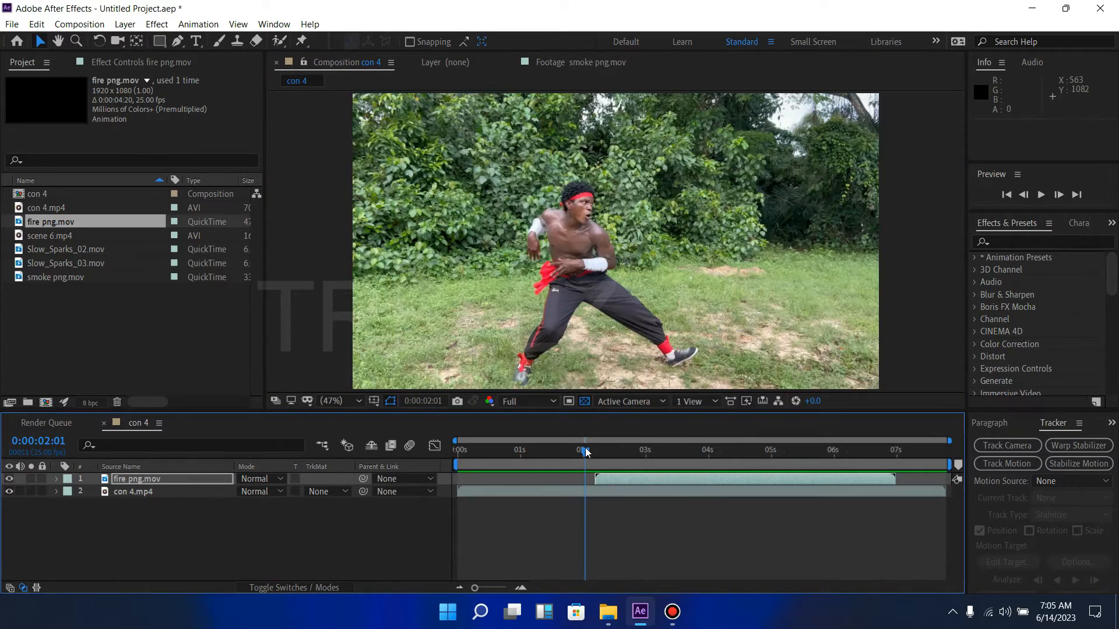
key("space")
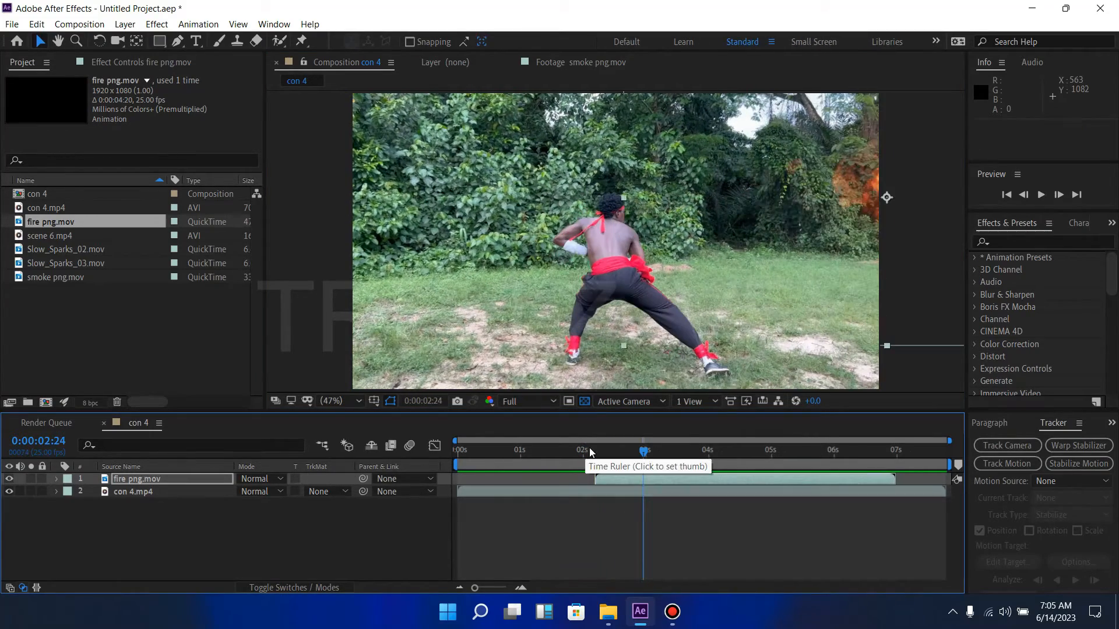
left_click(641, 453)
key("space")
Split the fire layer at 0:00:03:03, where the fighter begins the second strike.
left_click_drag(613, 454, 657, 450)
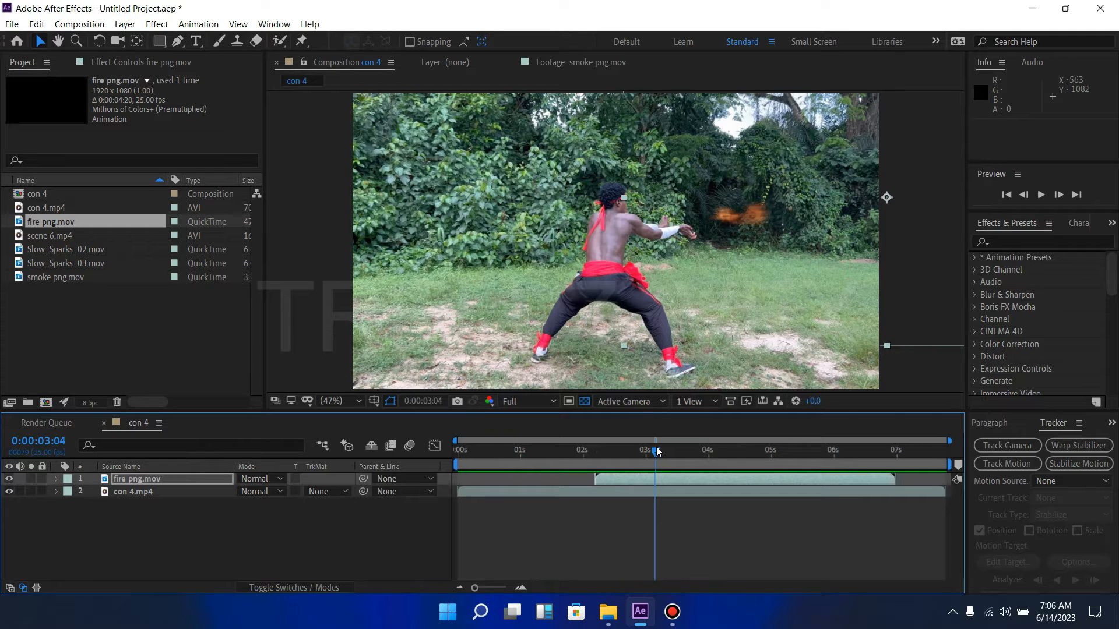
left_click_drag(656, 450, 653, 450)
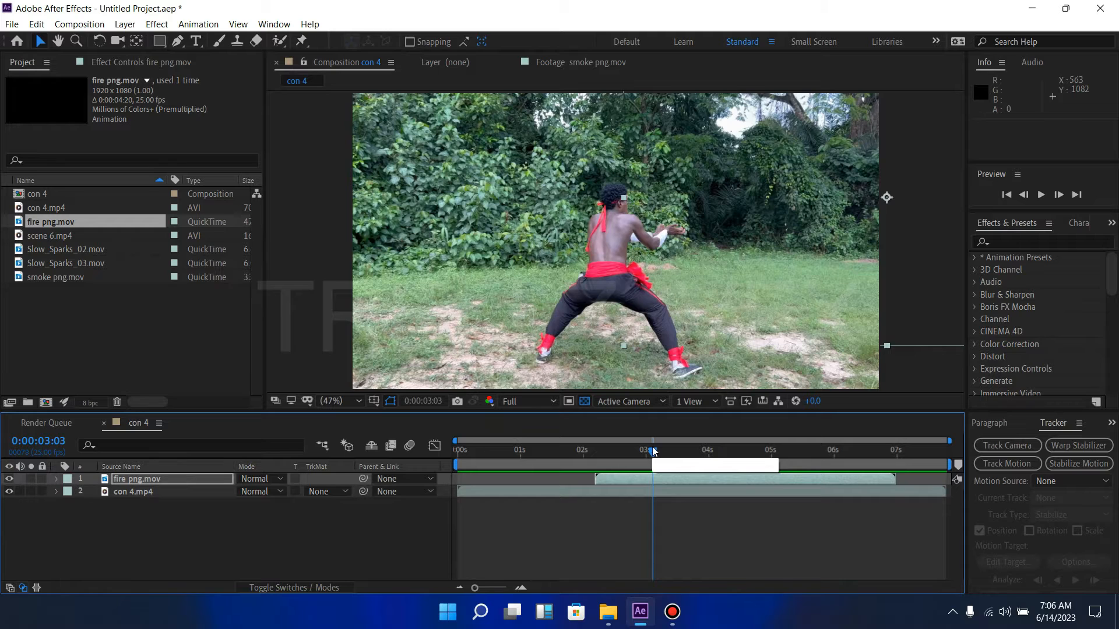
key("ctrl+shift+d")
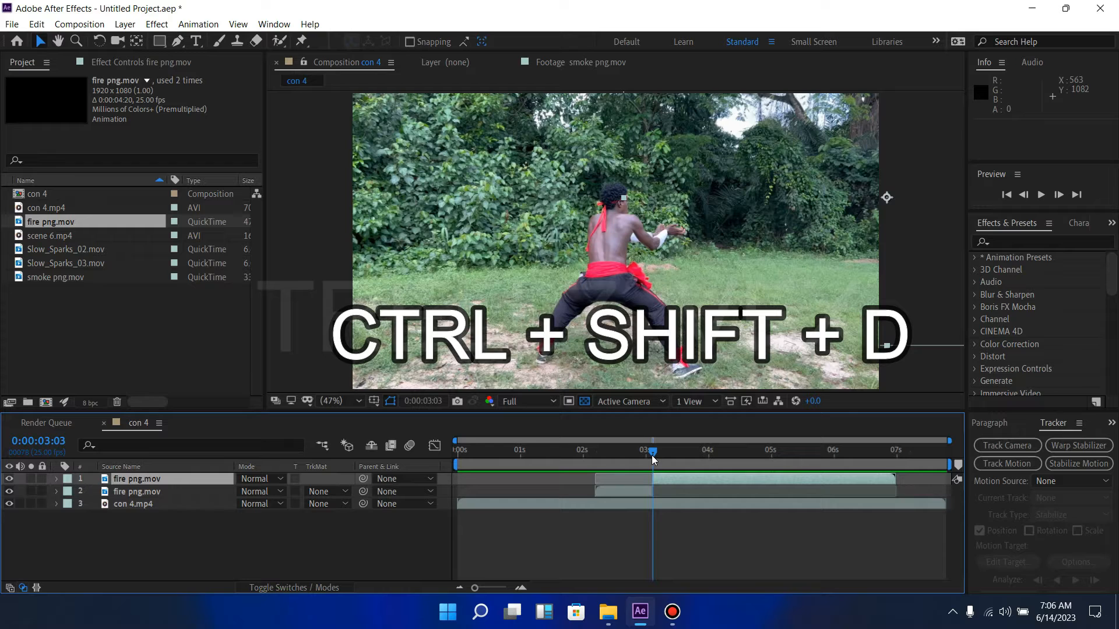
Shift the second fire piece horizontally to position 1810.4, 380.6 at the fighter's hand and play back the strike.
left_click_drag(653, 456, 660, 457)
left_click_drag(759, 223, 721, 223)
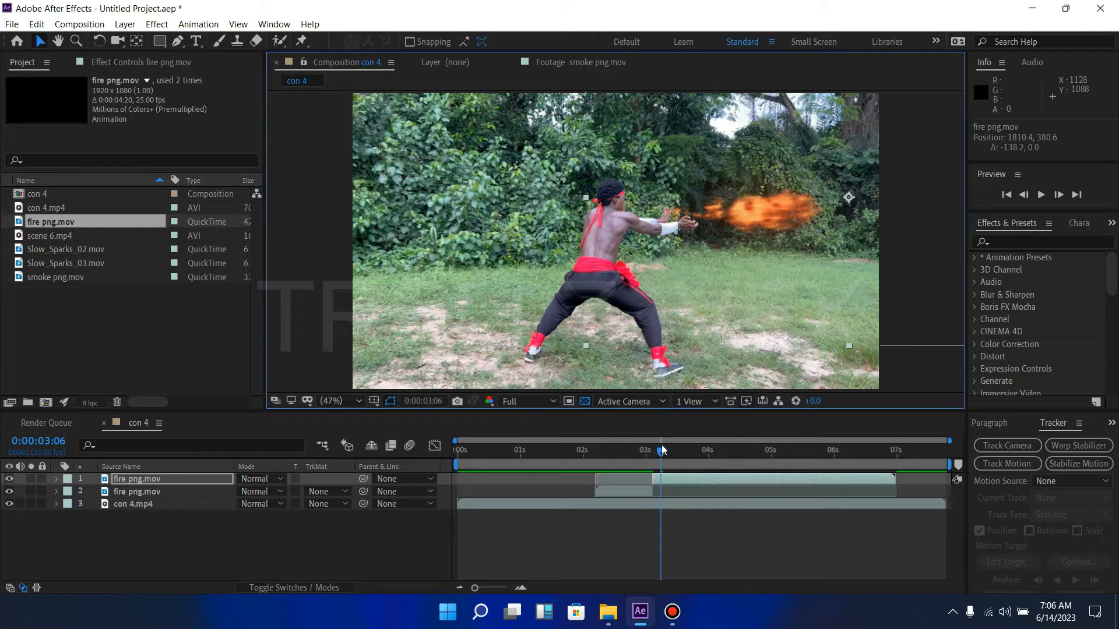
left_click_drag(662, 455, 653, 455)
key("space")
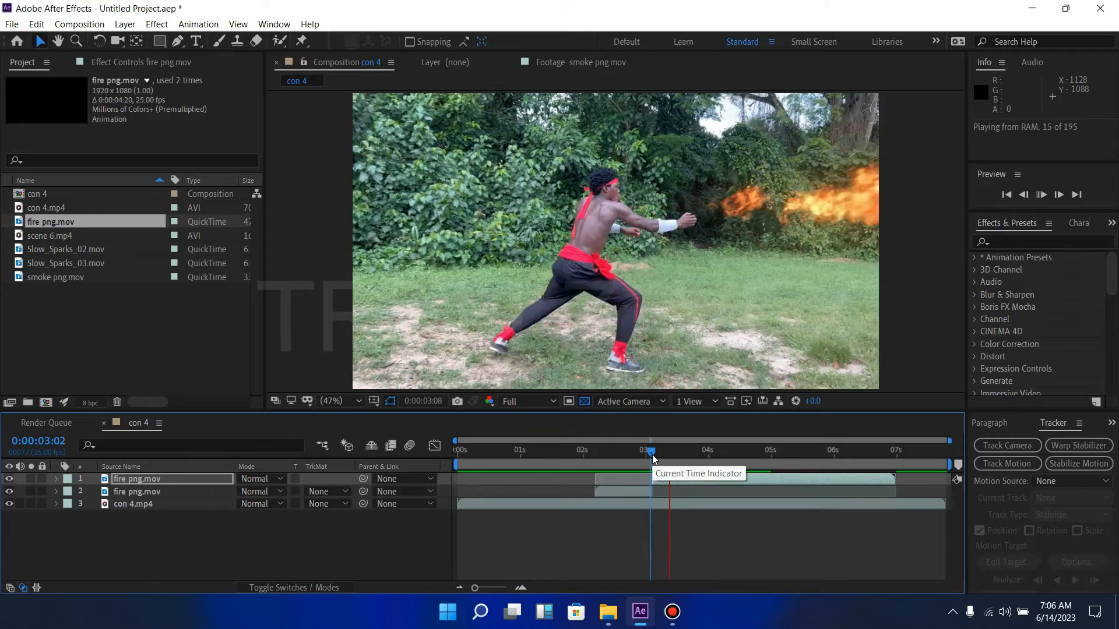
mouse_move(686, 457)
left_mouse_down()
mouse_move(648, 463)
mouse_move(653, 449)
mouse_move(686, 450)
left_mouse_up()
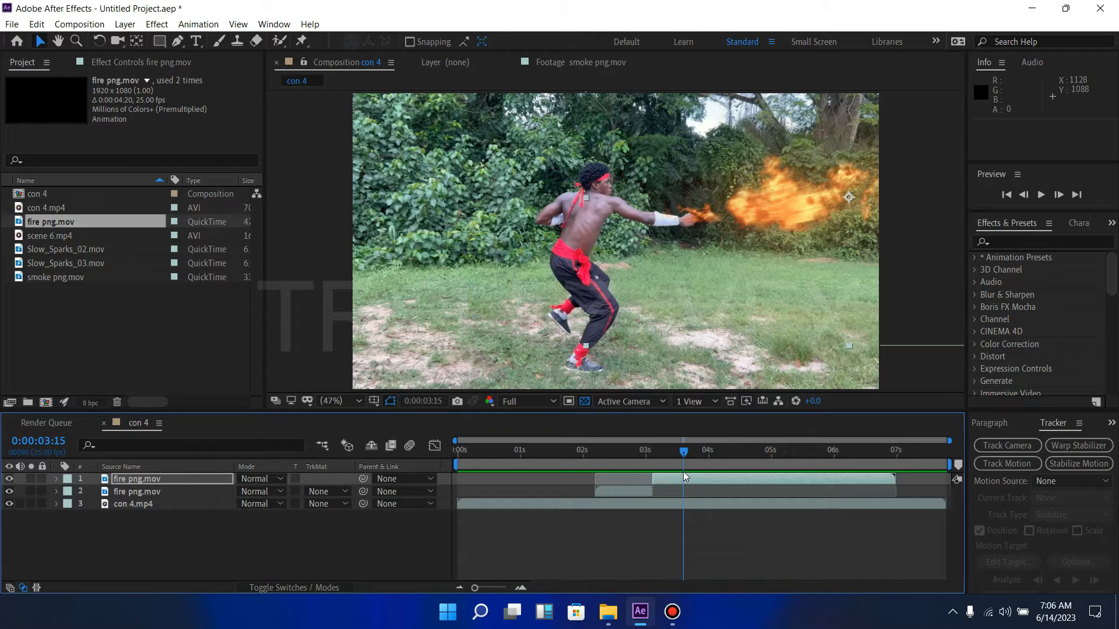
Delay the second fire piece to about four seconds and duplicate the first piece to start at 0:00:03:02.
left_click_drag(684, 475, 742, 493)
left_click(624, 494)
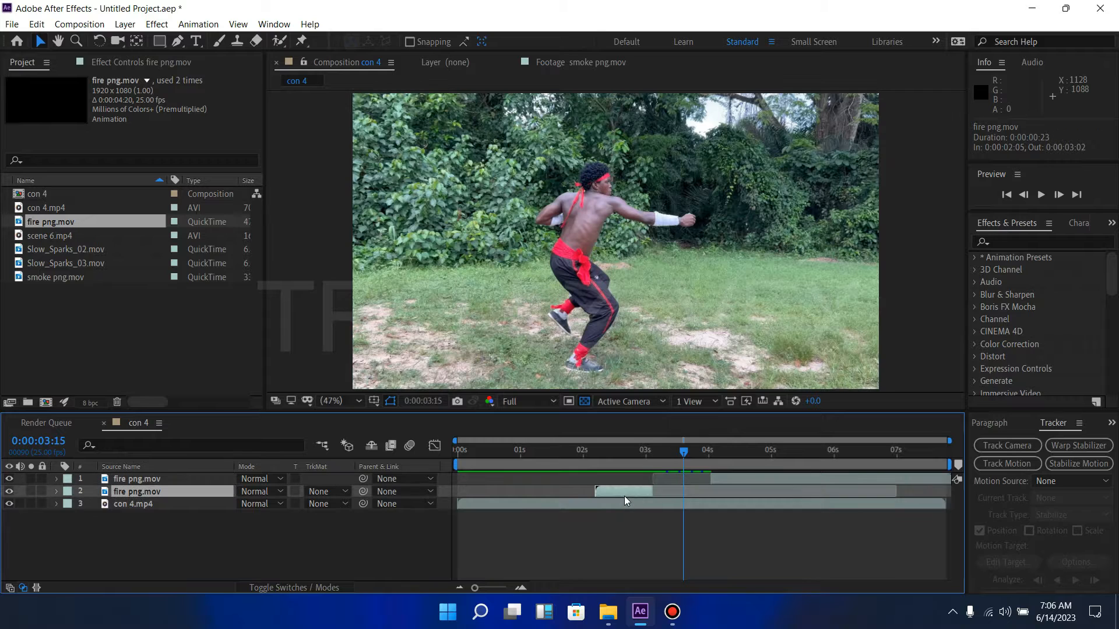
key("ctrl+d")
left_click_drag(624, 494, 676, 420)
left_click_drag(685, 457, 658, 450)
key("space")
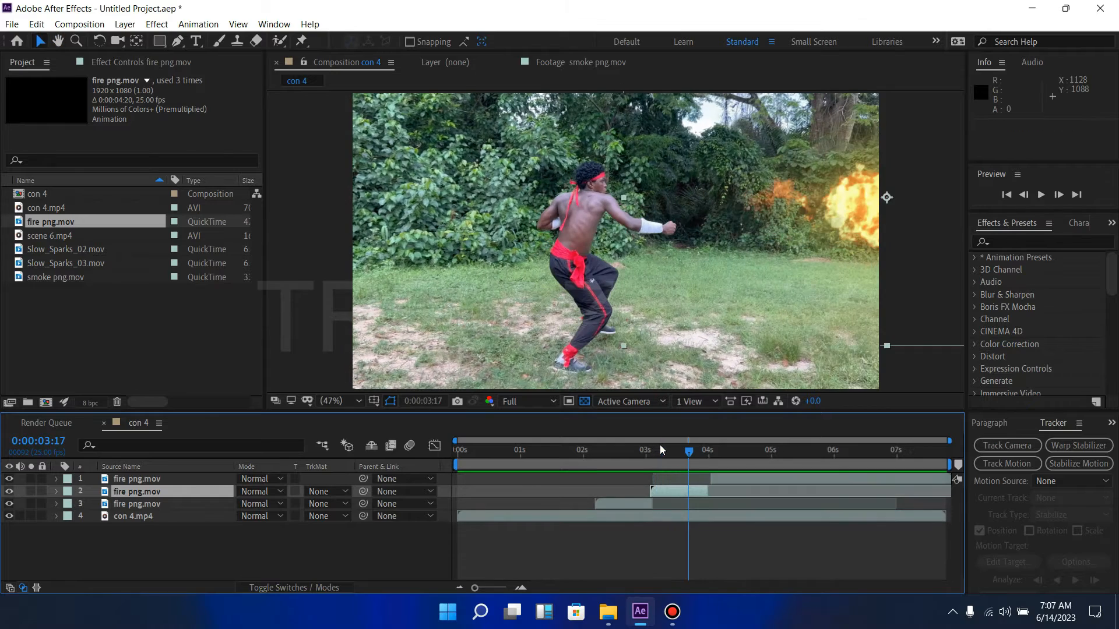
Move the topmost fire layer to start at 0:00:03:20 for the third strike and play back the sequence.
left_click_drag(681, 447, 721, 481)
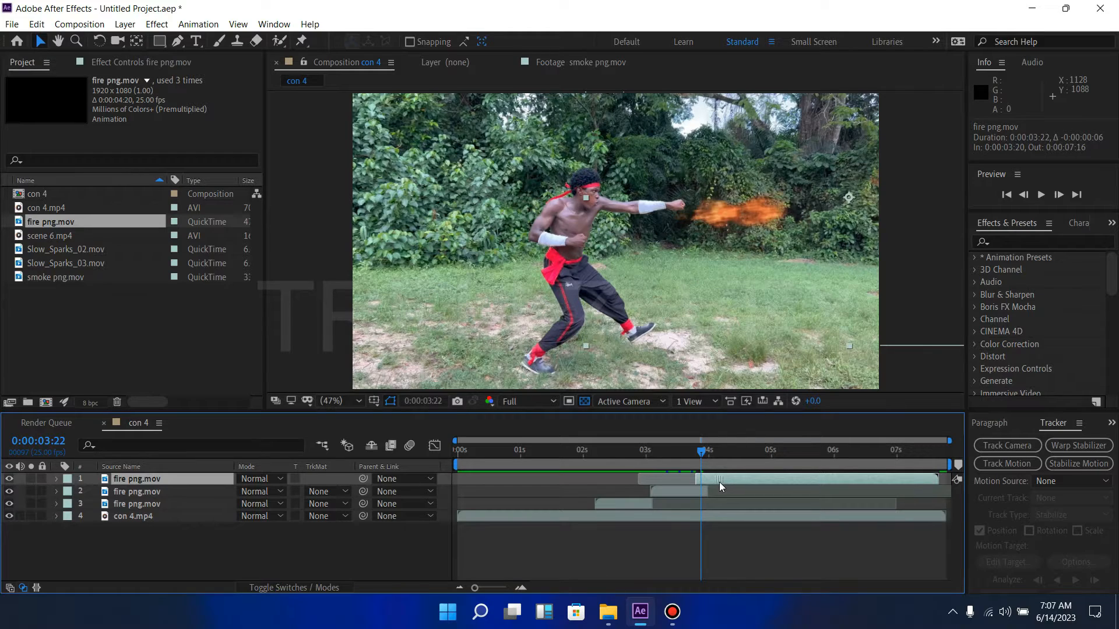
key("space")
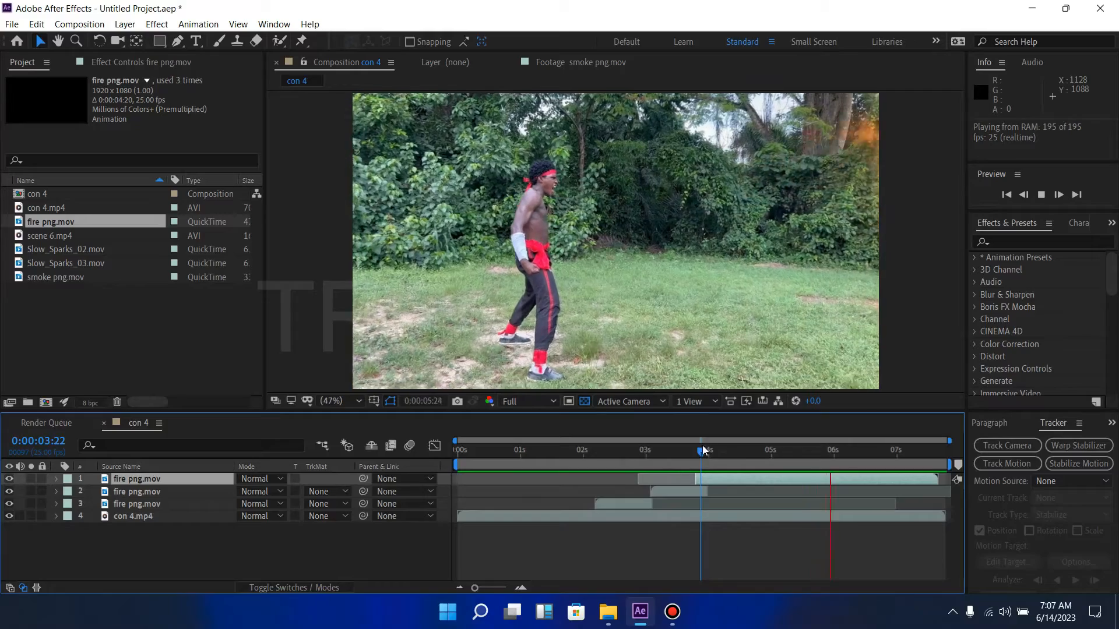
left_click_drag(699, 450, 579, 491)
key("space")
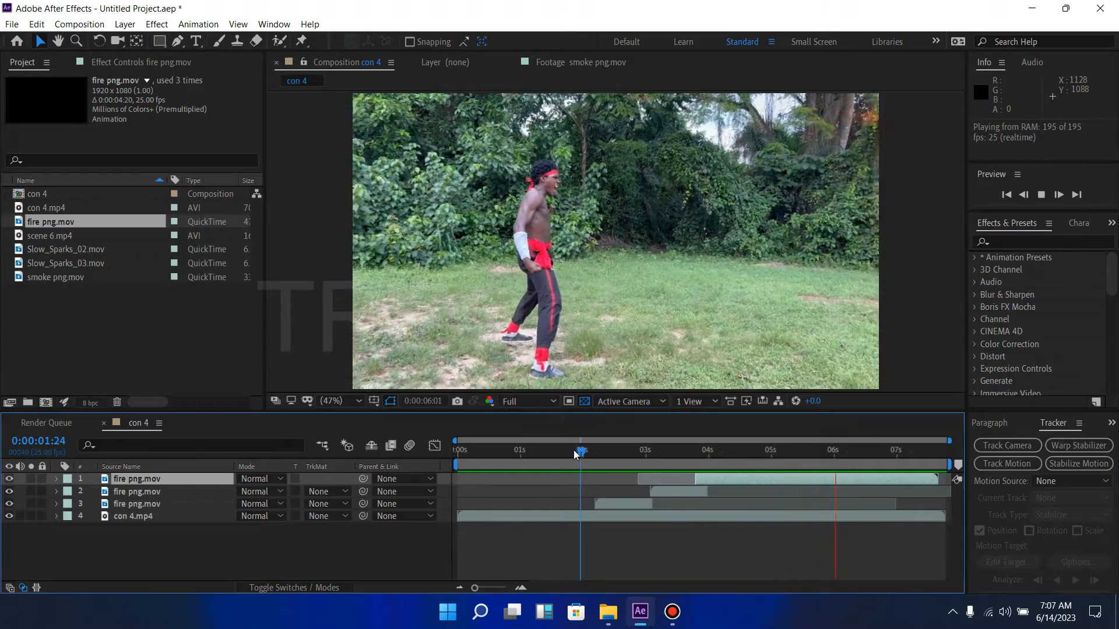
Duplicate the first fire piece starting at 0:00:02:05 and set the copy's blending mode to Add.
left_click_drag(580, 458, 636, 507)
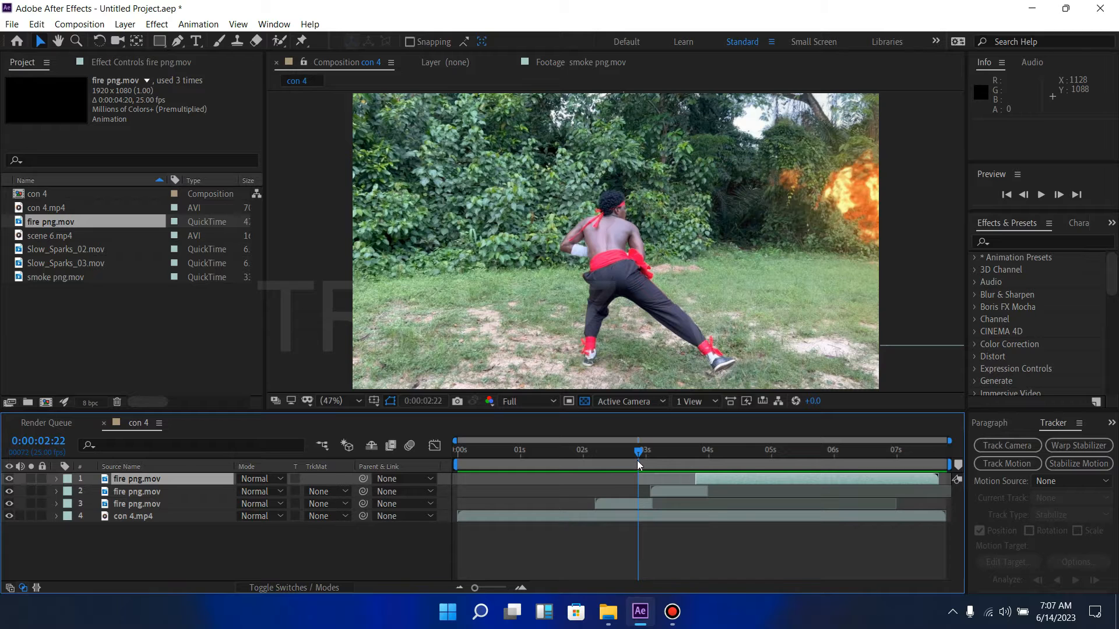
left_click_drag(639, 449, 623, 474)
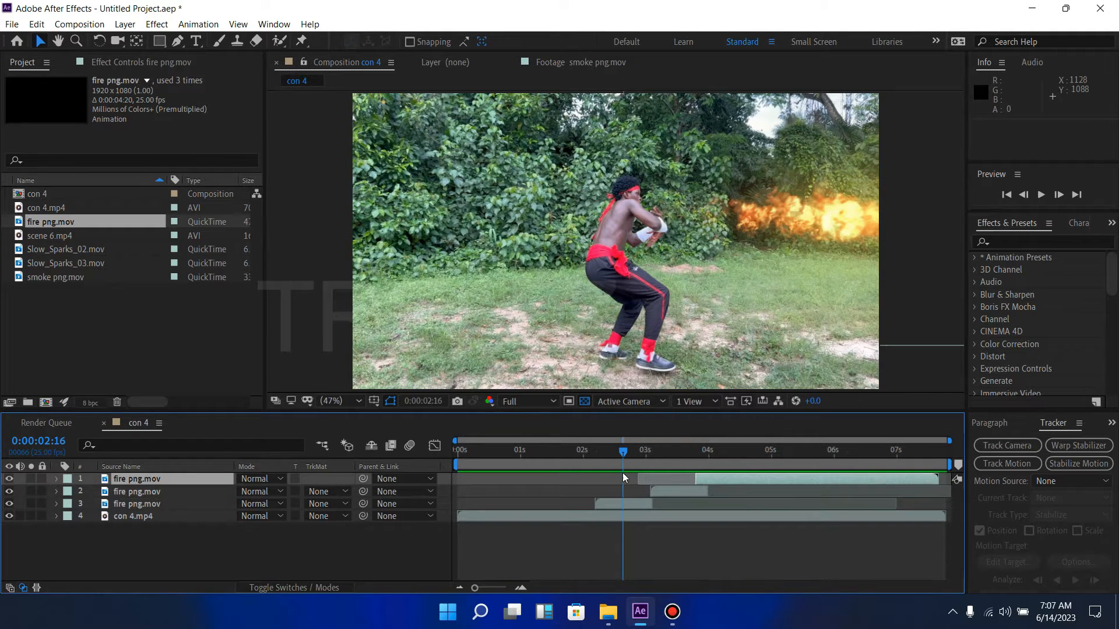
left_click(623, 504)
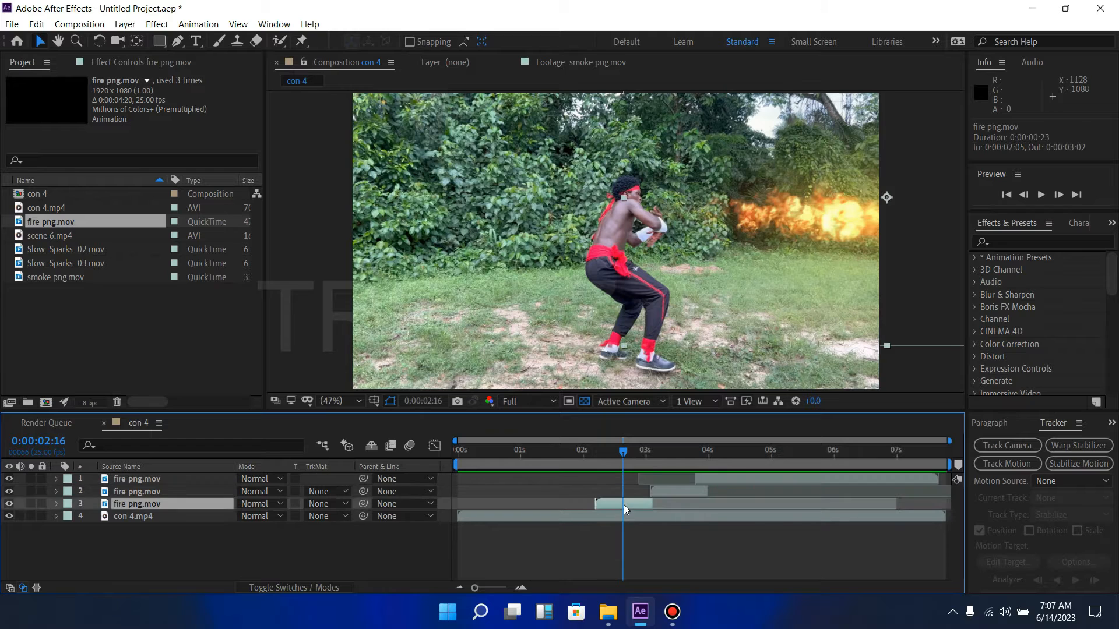
key("ctrl+d")
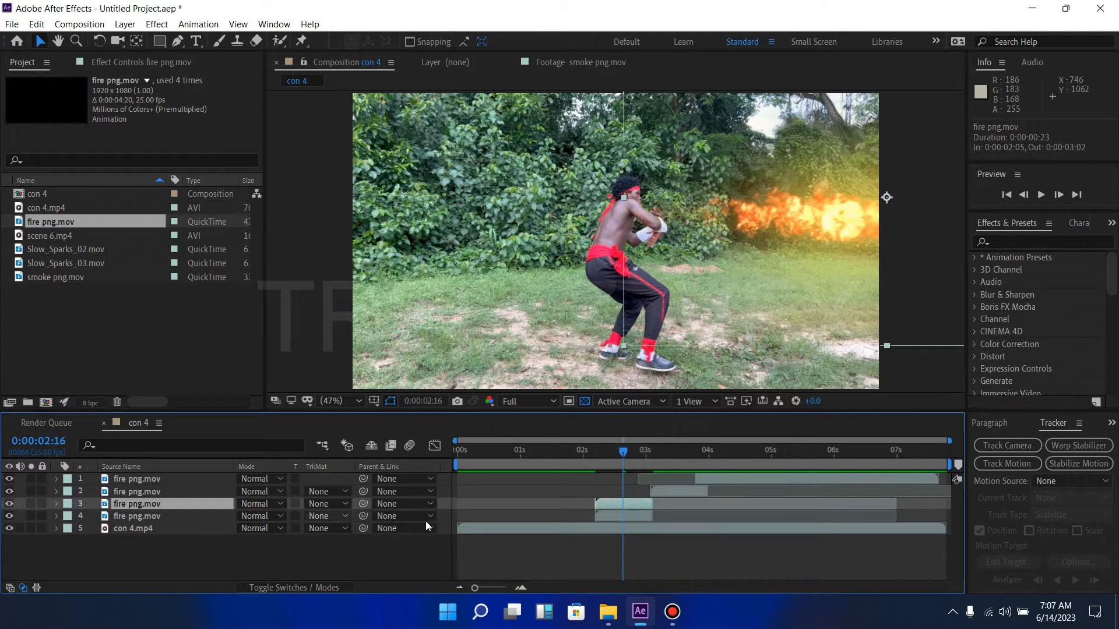
left_click(255, 504)
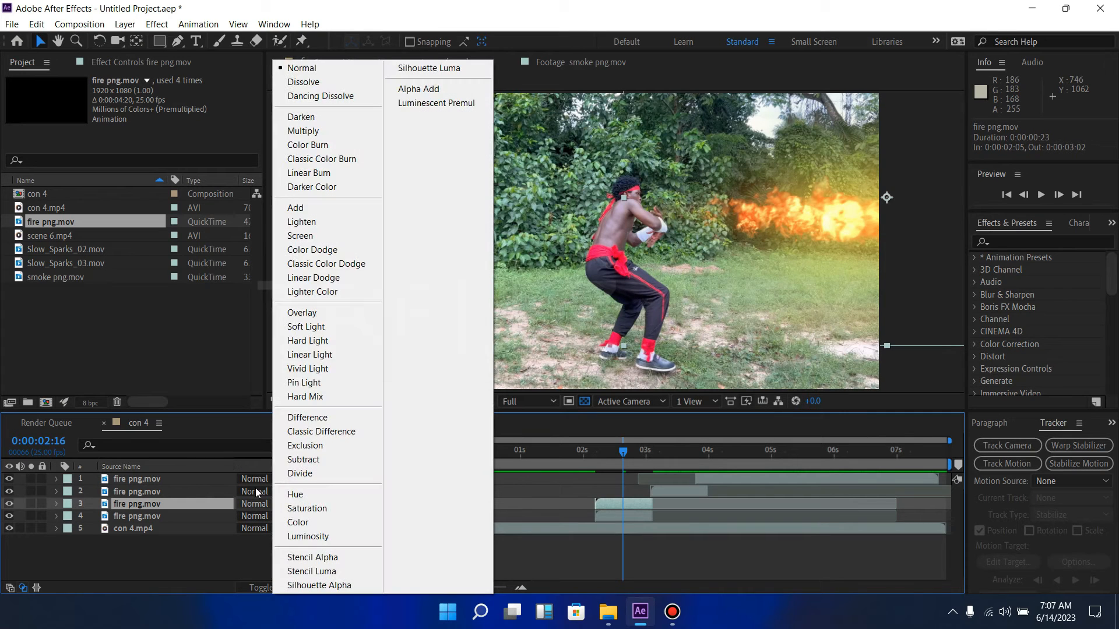
left_click(298, 208)
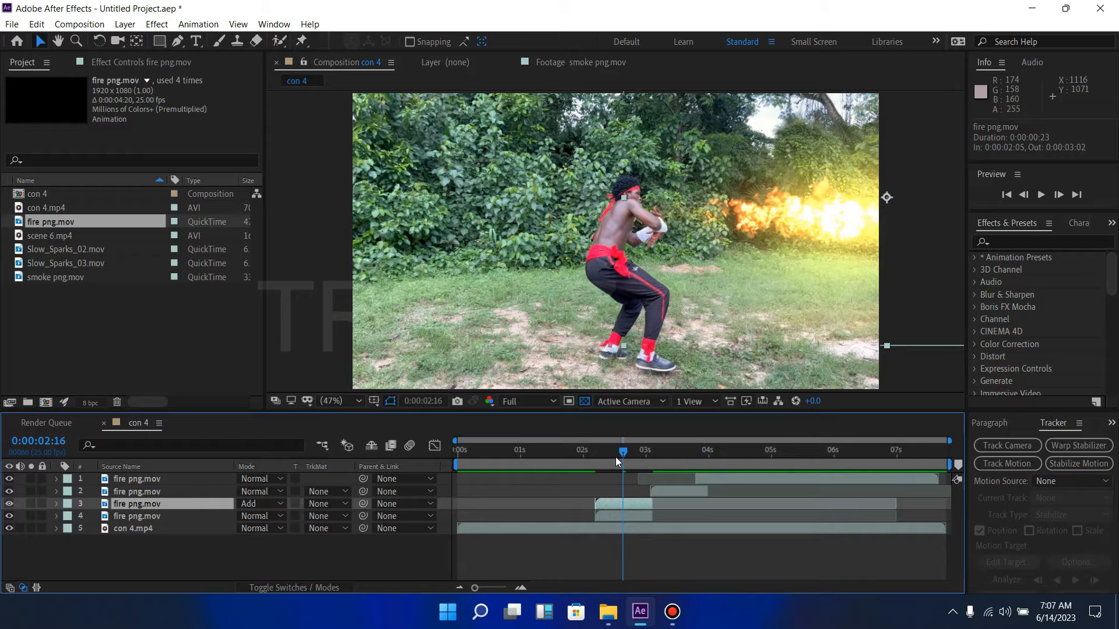
Duplicate the second fire piece starting at 0:00:03:02 and set the copy's blending mode to Add.
left_click_drag(619, 452, 664, 456)
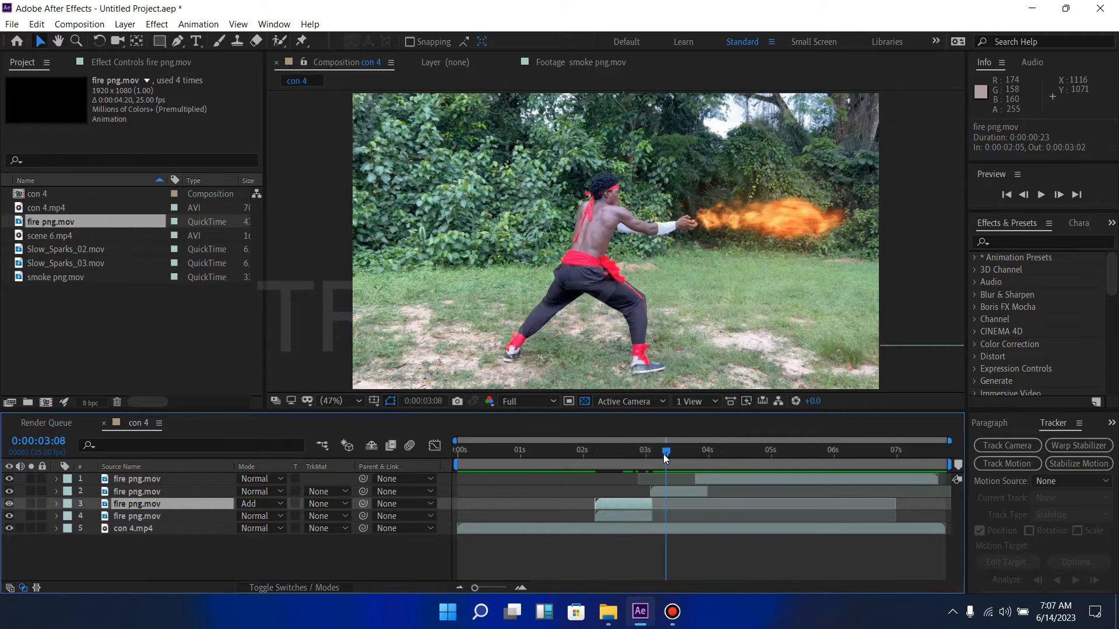
left_click(675, 493)
key("ctrl+d")
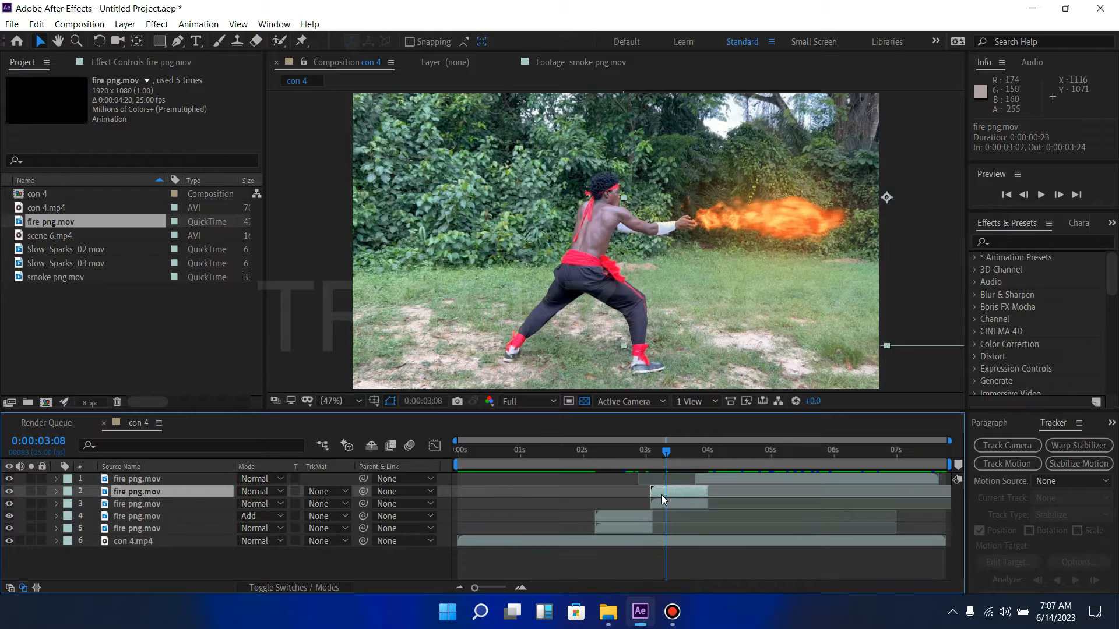
left_click(260, 493)
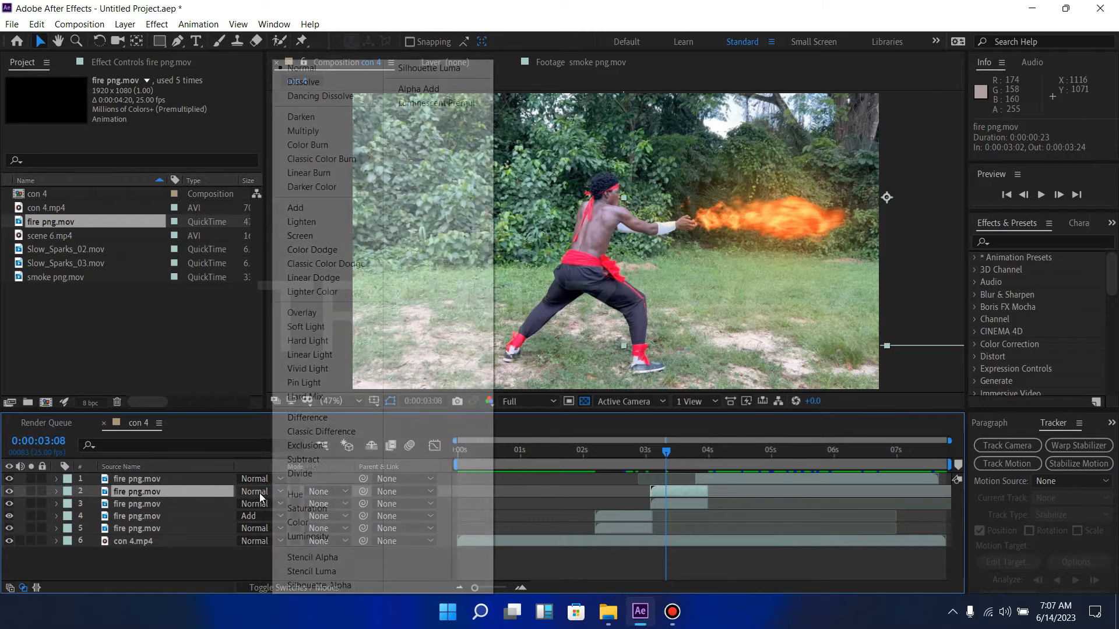
left_click(298, 208)
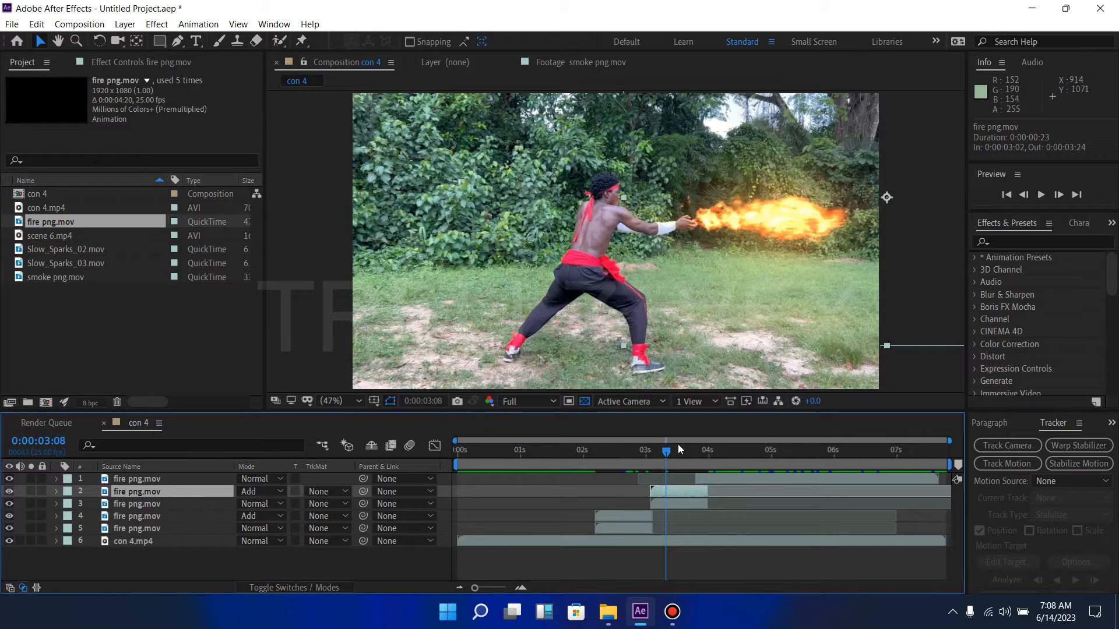
Duplicate the topmost fire layer starting at 0:00:03:20, set the copy to Add, and review the first strike around 0:00:02:11.
left_click(713, 477)
key("ctrl+d")
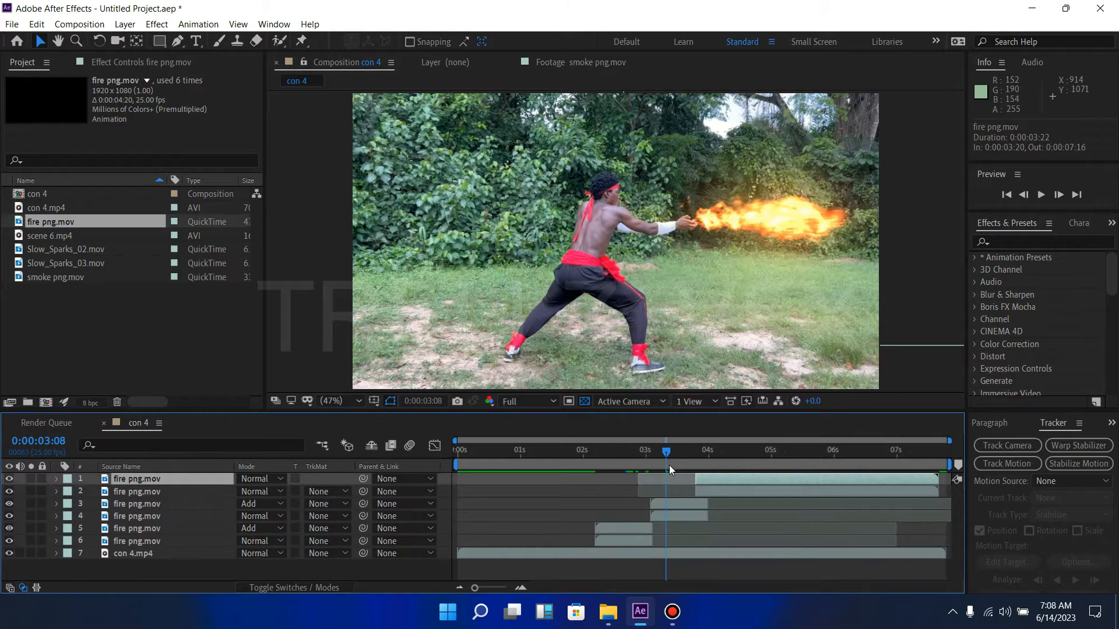
left_click(257, 479)
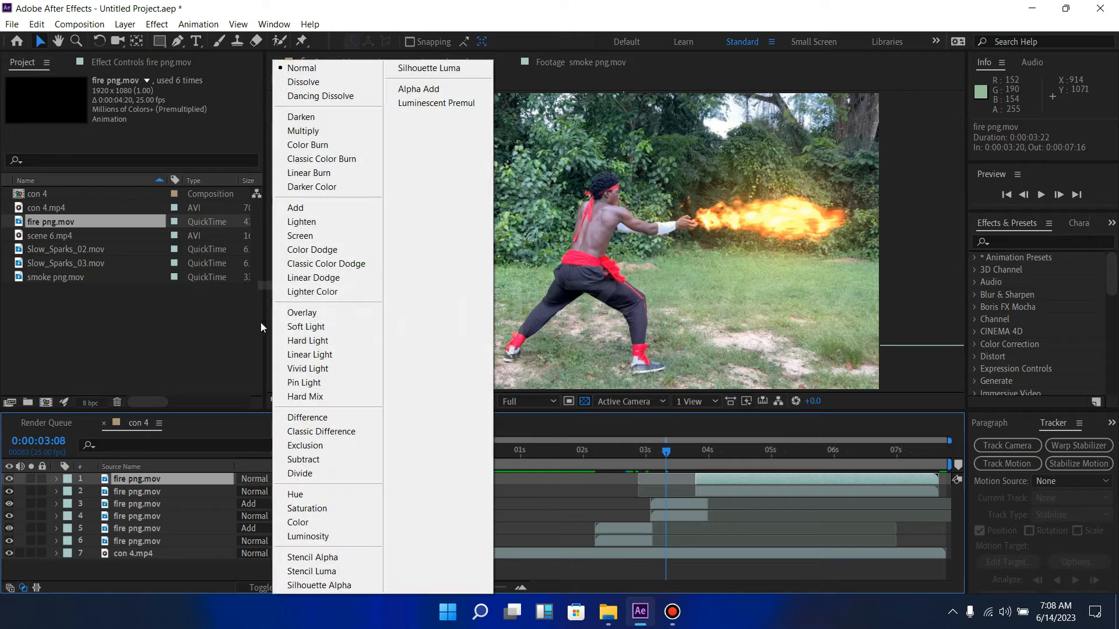
left_click(312, 208)
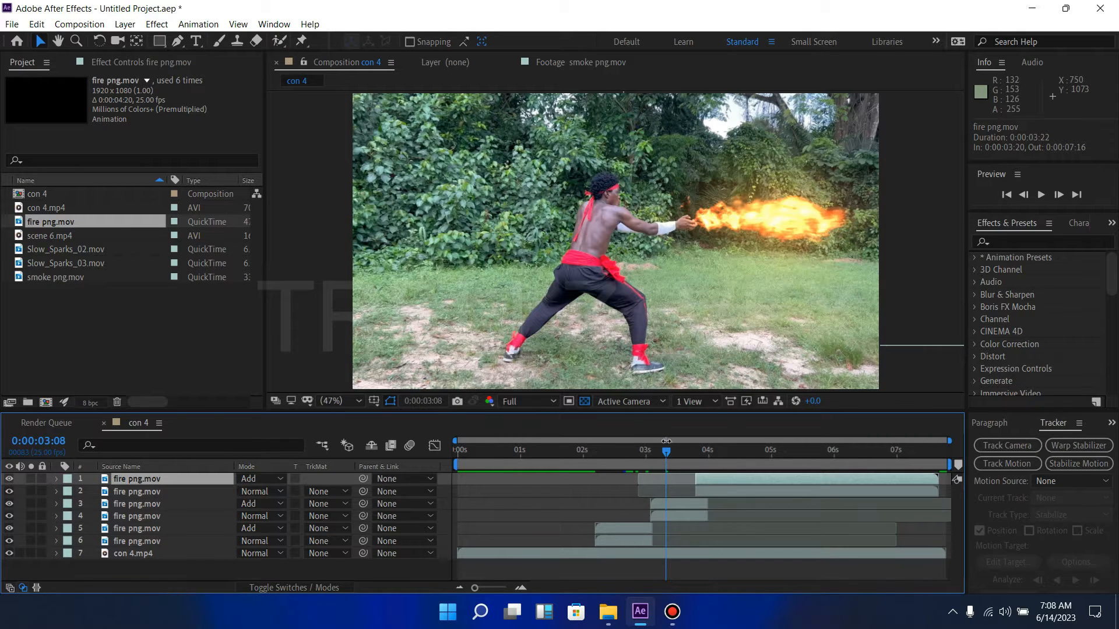
left_click_drag(668, 449, 669, 522)
left_click_drag(664, 452, 610, 450)
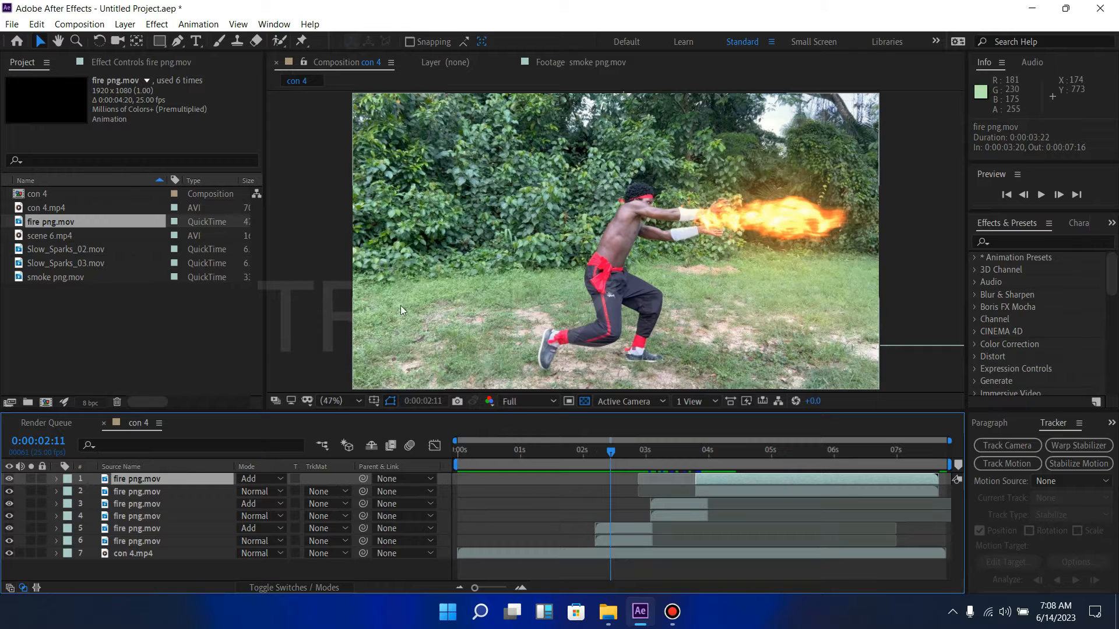
Preview the Slow_Sparks_02.mov and Slow_Sparks_03.mov footage to compare the sparks.
double_click(68, 249)
key("space")
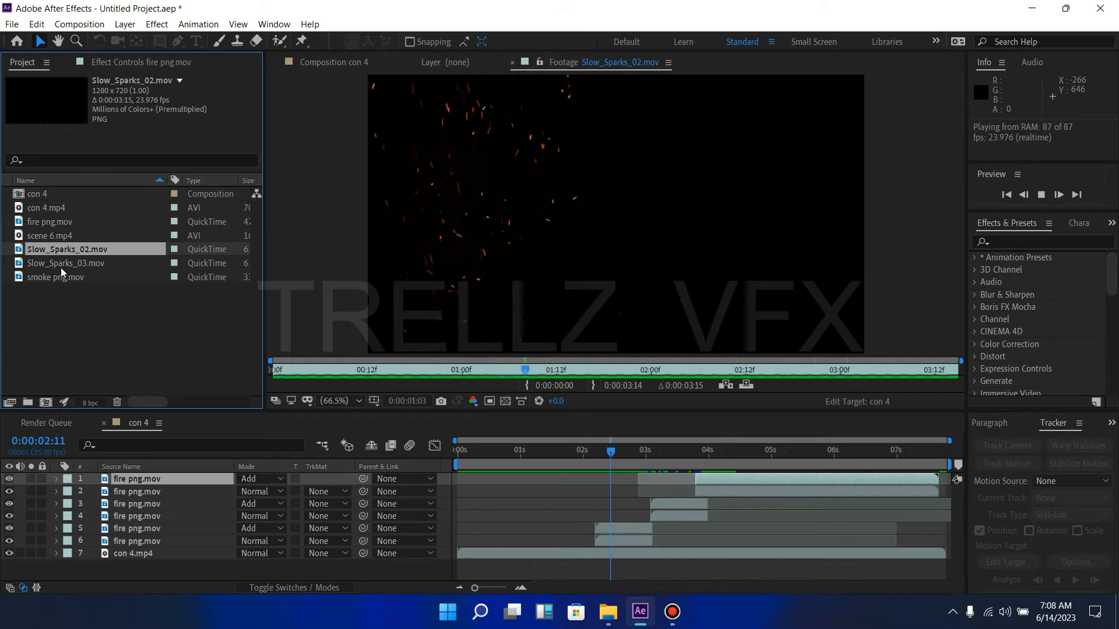
double_click(66, 263)
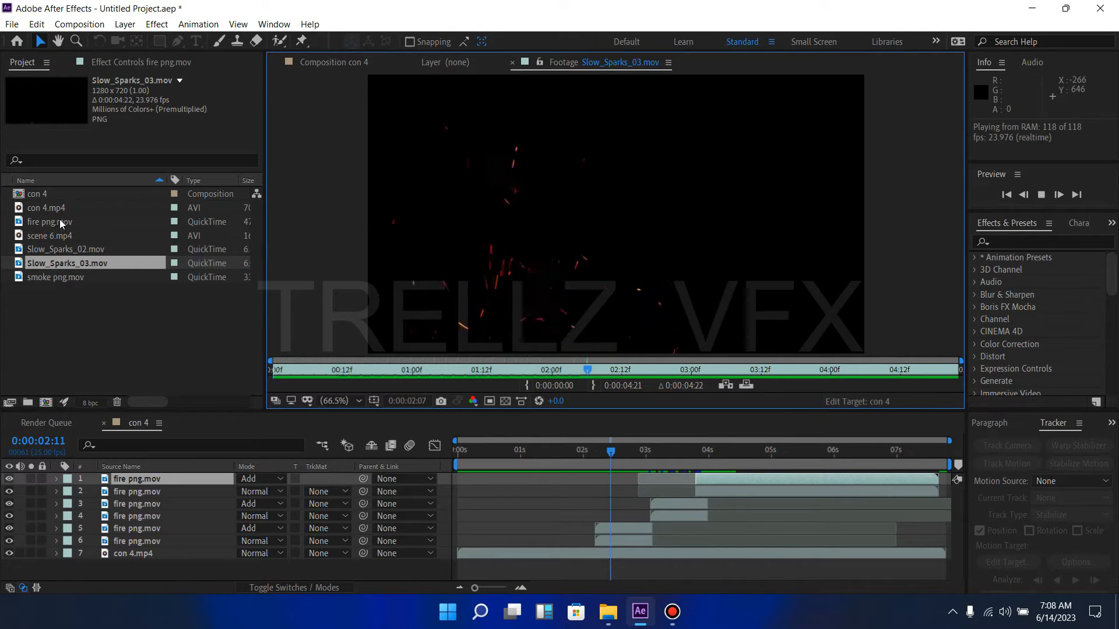
Add Slow_Sparks_02.mov above the first fire pair, align its start with them, place it at 1478.7, 129.7 and play it back.
left_click(61, 252)
left_click_drag(55, 251, 178, 519)
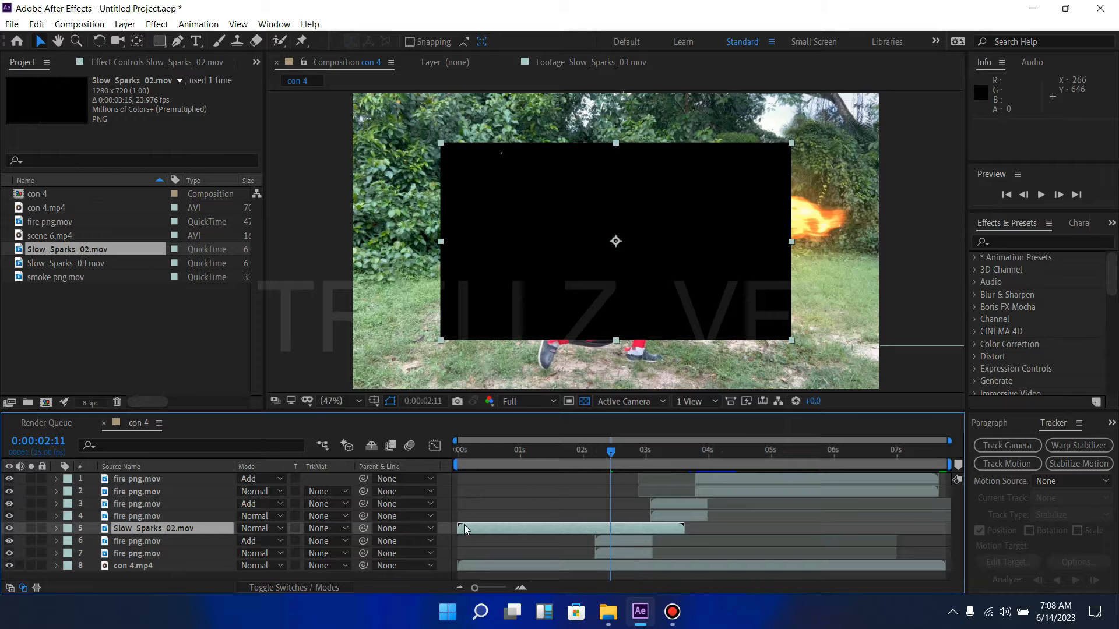
left_click_drag(482, 532, 607, 553)
left_click_drag(696, 275, 802, 198)
key("space")
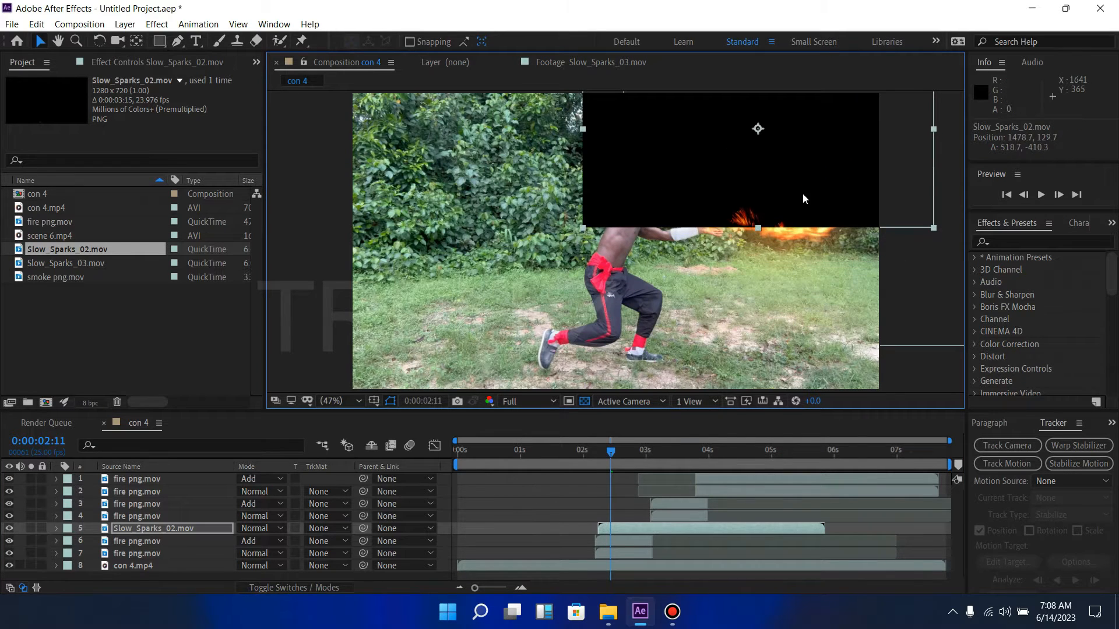
key("space")
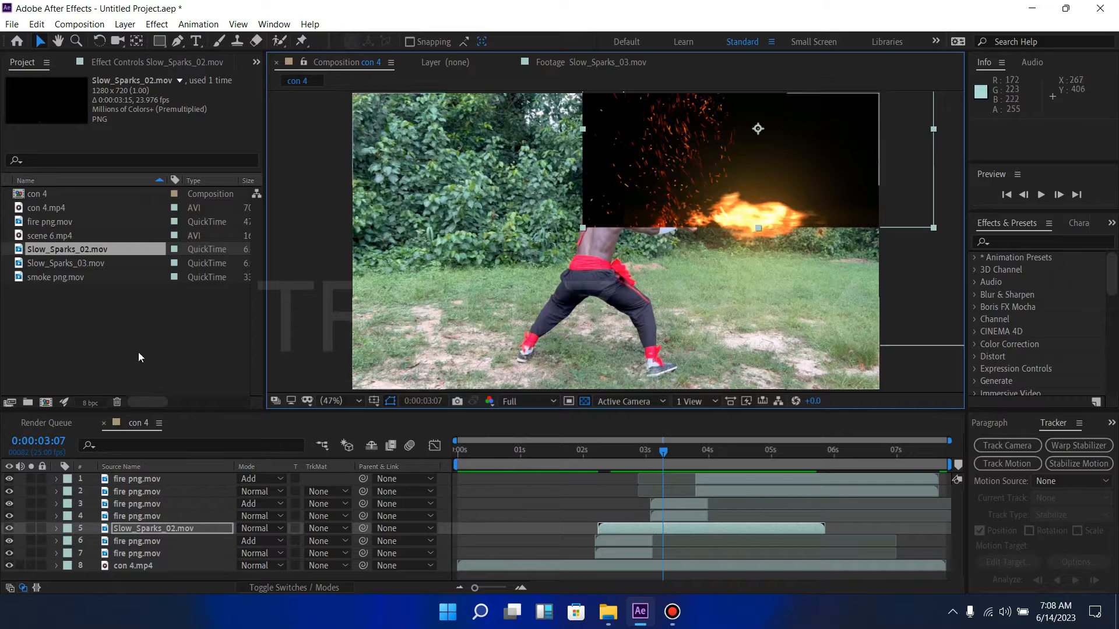
Make the sparks layer 3D and flip it horizontally with a Y orientation of 184°.
left_click(266, 588)
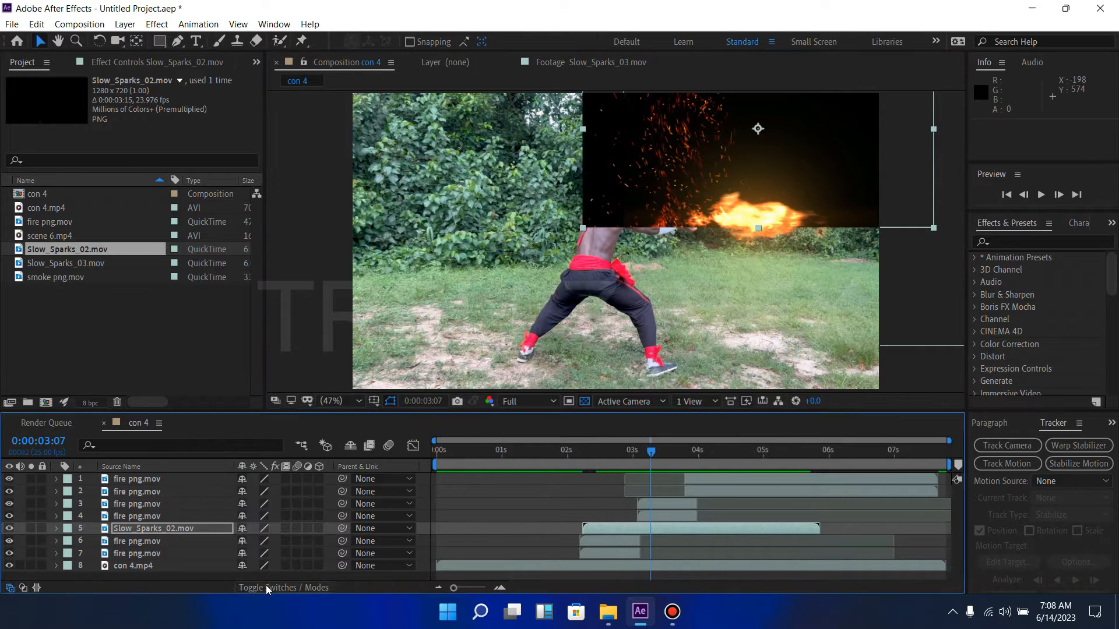
left_click(319, 528)
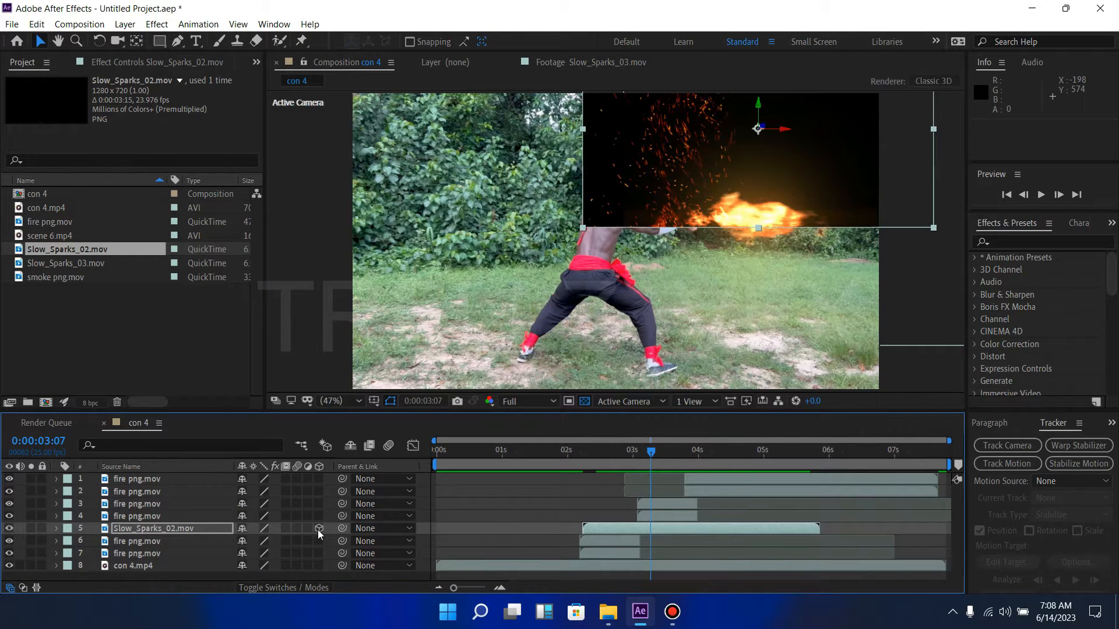
key("r")
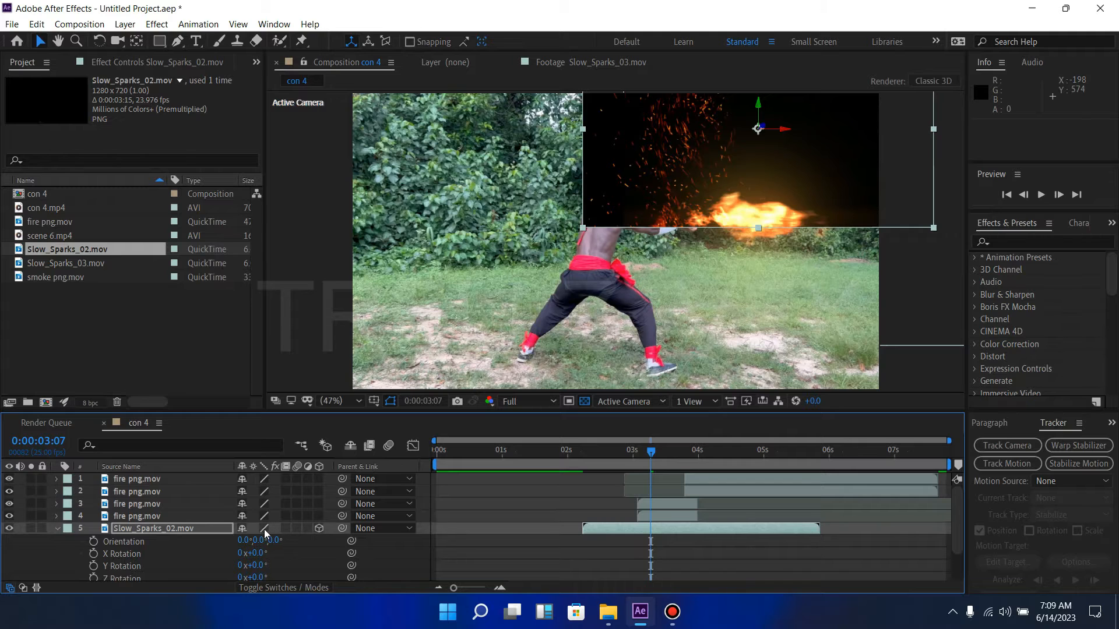
left_click_drag(257, 540, 408, 531)
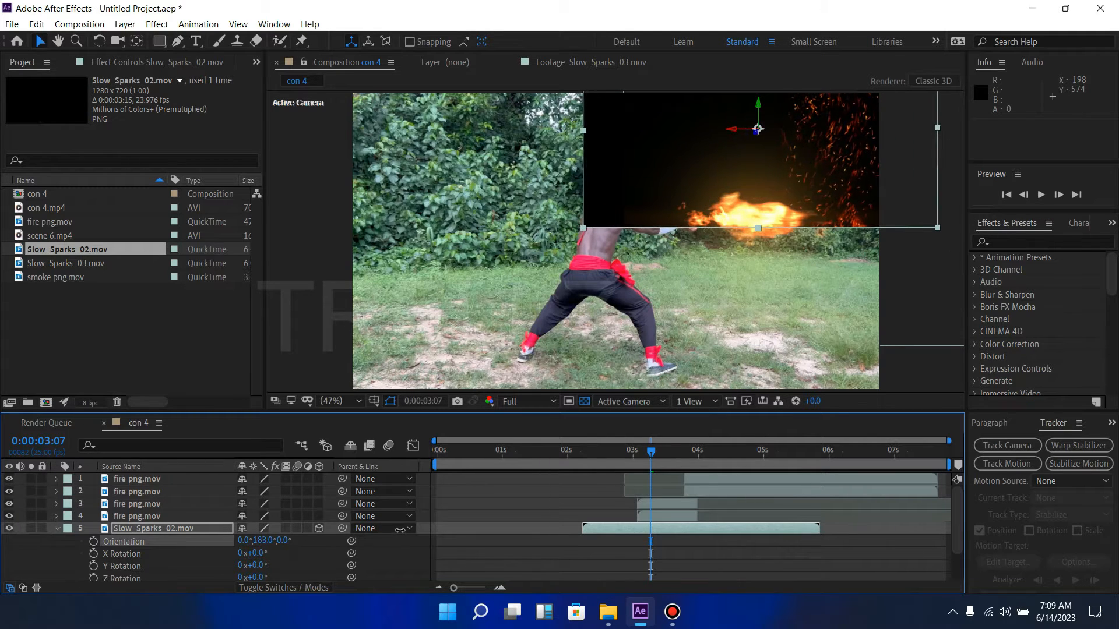
Set the sparks layer's blending mode to Add and move it over the fire at position 1396.2, 140.3.
left_click(272, 588)
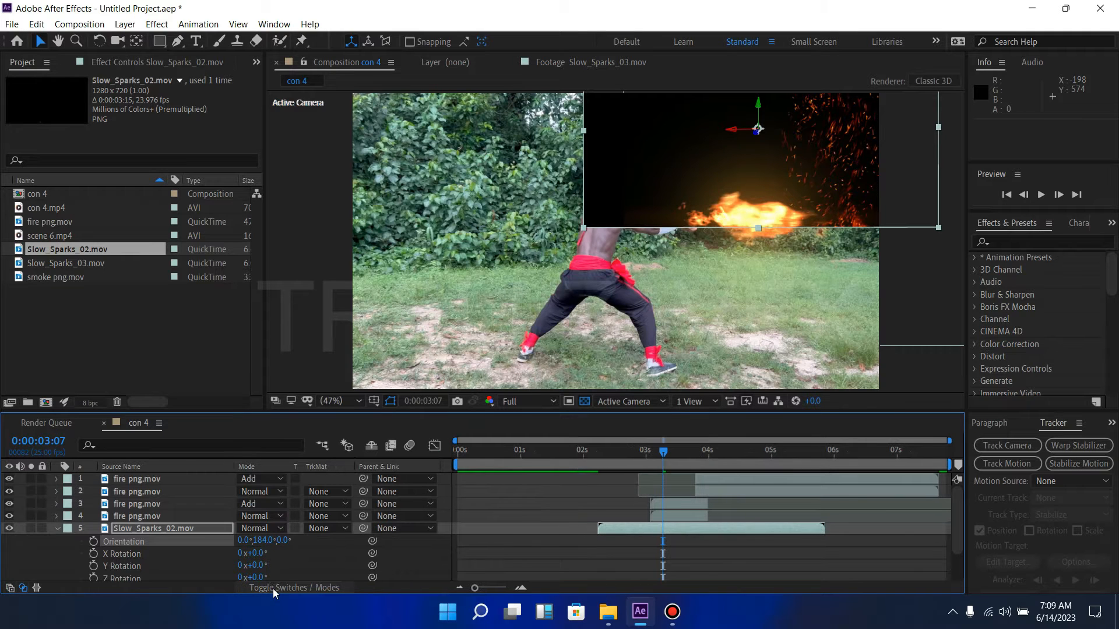
left_click(256, 529)
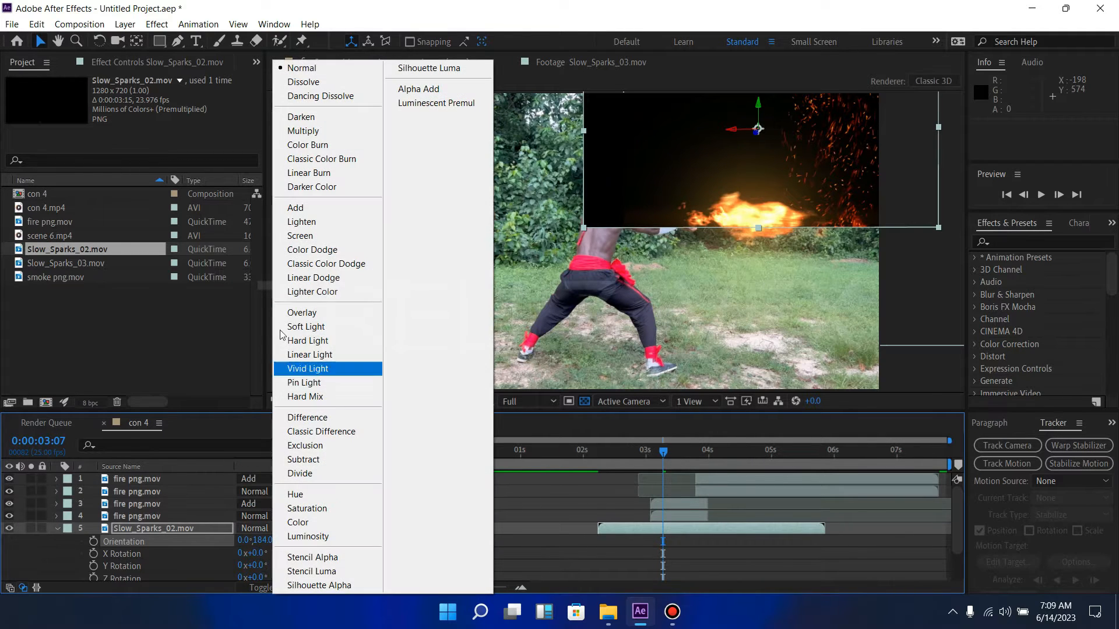
left_click(294, 208)
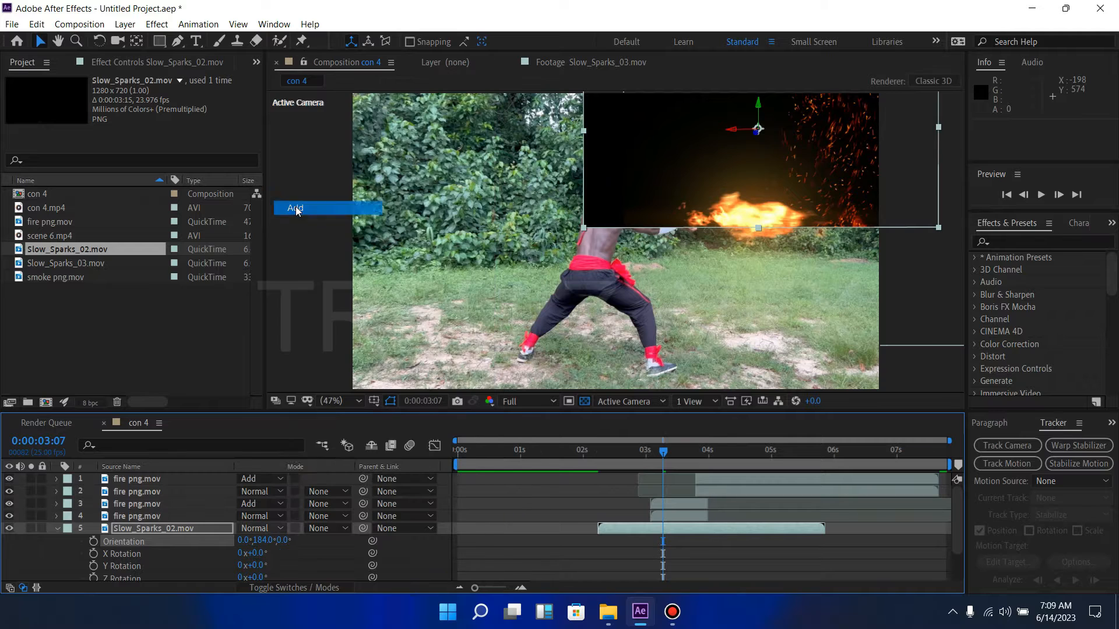
left_click_drag(810, 190, 788, 193)
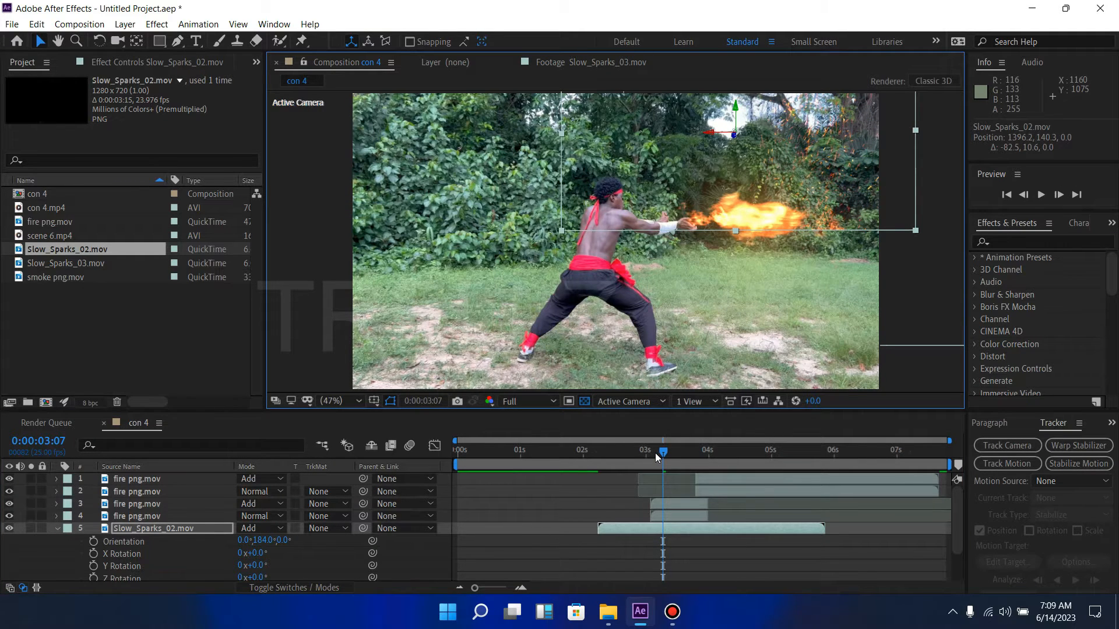
Try delaying the sparks layer to start at 0:00:02:21, and collapse its rotation properties.
left_click_drag(657, 452, 643, 458)
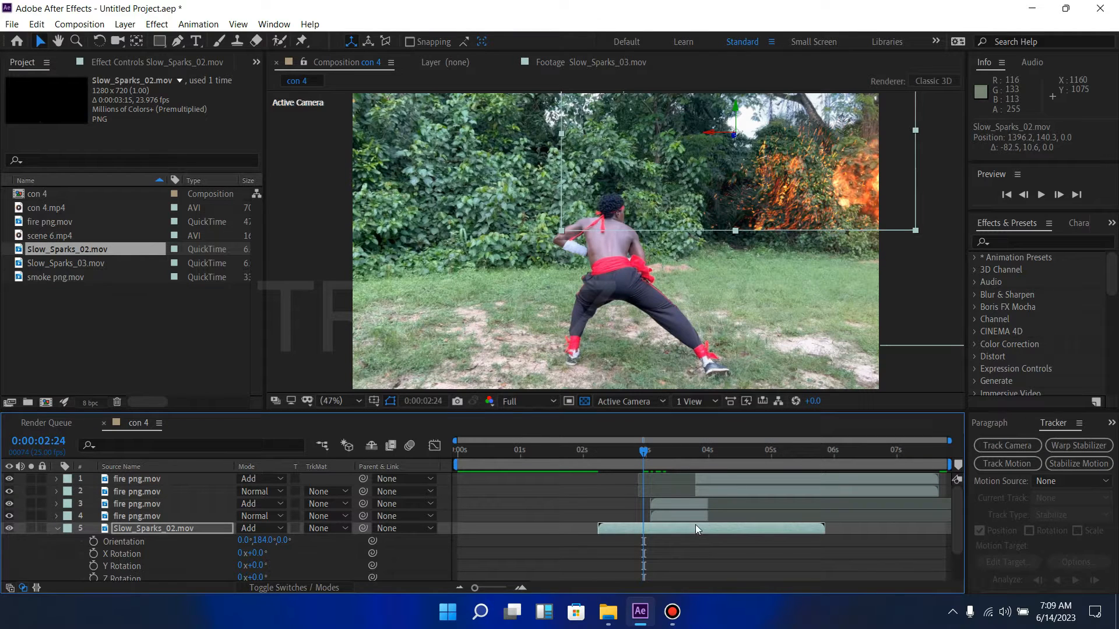
left_click_drag(680, 526, 717, 531)
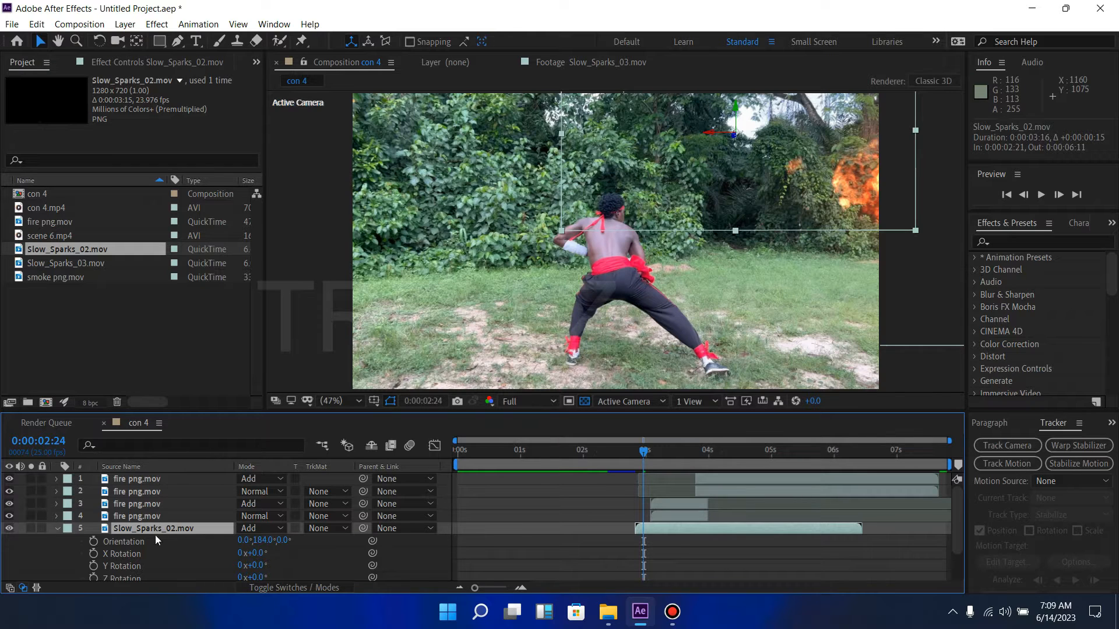
left_click(56, 528)
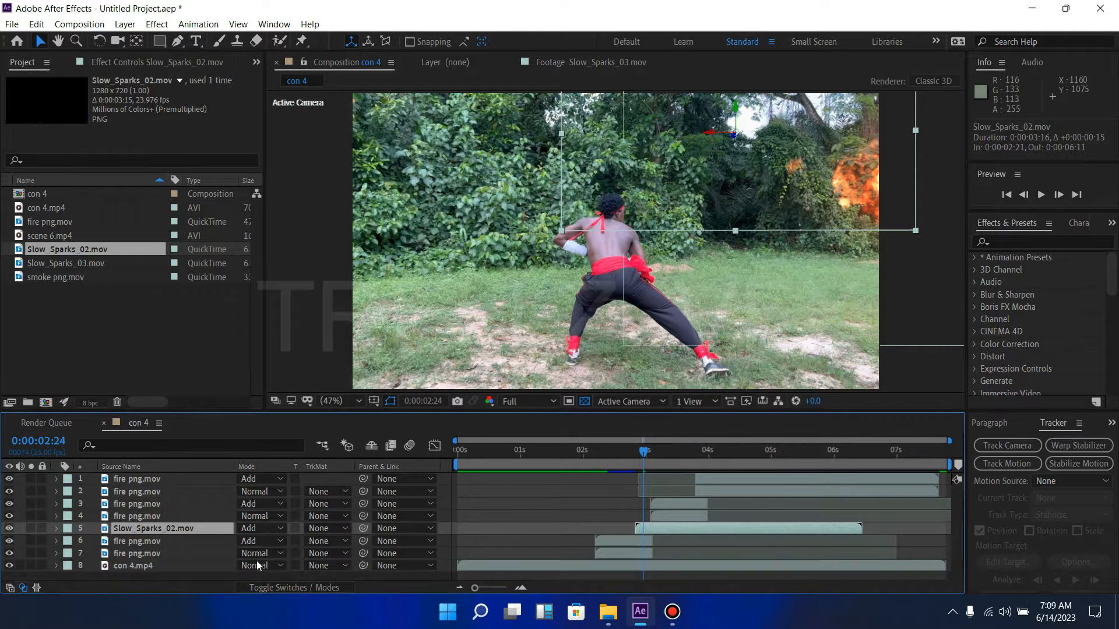
Move the sparks layer to start at 0:00:02:05 with the first fire piece and check the blast at 0:00:02:21.
left_click_drag(641, 453, 613, 468)
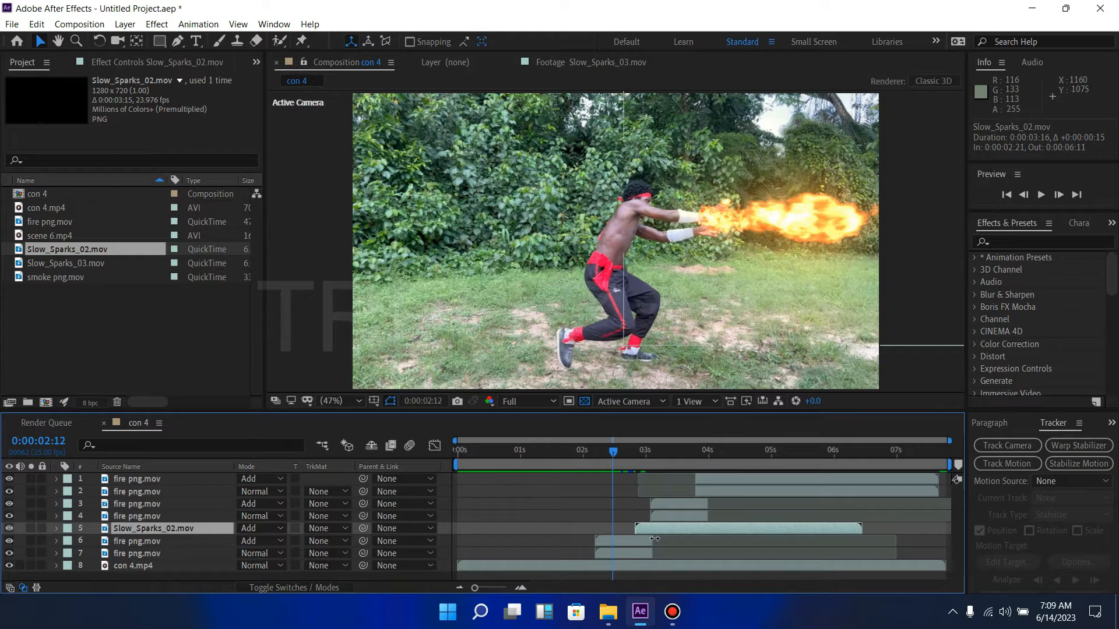
left_click_drag(658, 531, 613, 526)
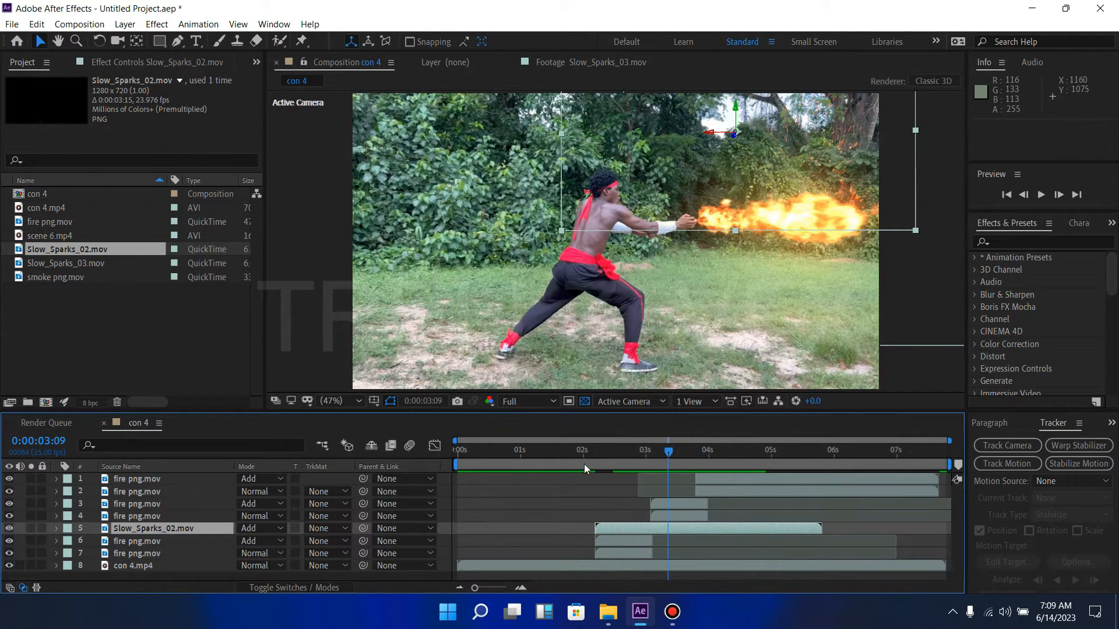
mouse_move(622, 454)
left_mouse_down()
mouse_move(609, 457)
mouse_move(634, 465)
left_mouse_up()
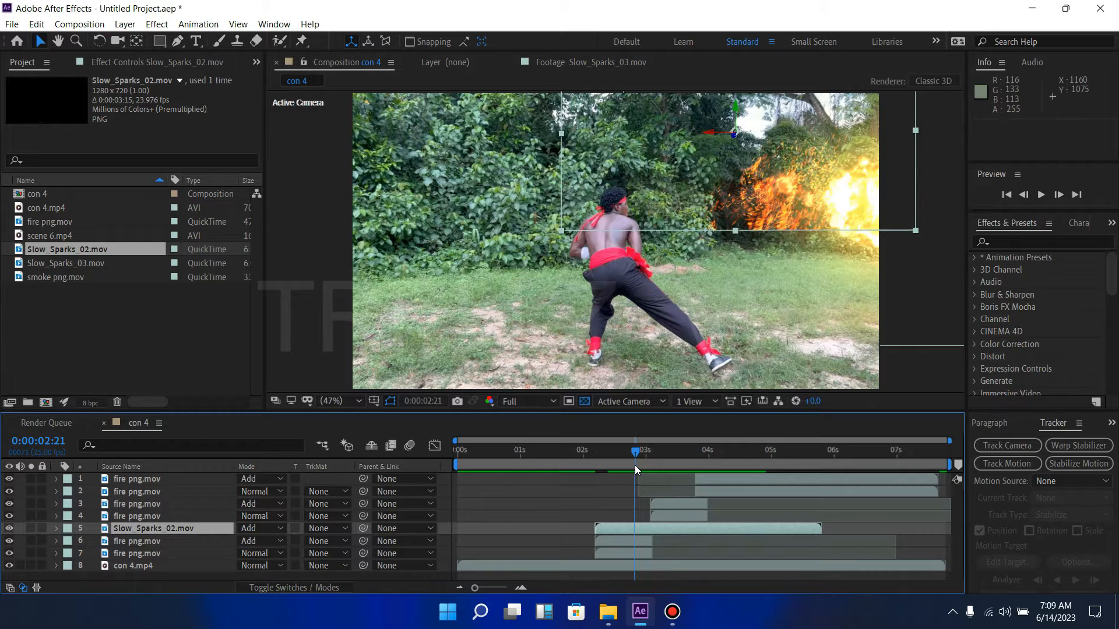
Open the sparks layer for masking and draw a thin rectangular mask across the full width of its bottom edge.
left_click(693, 546)
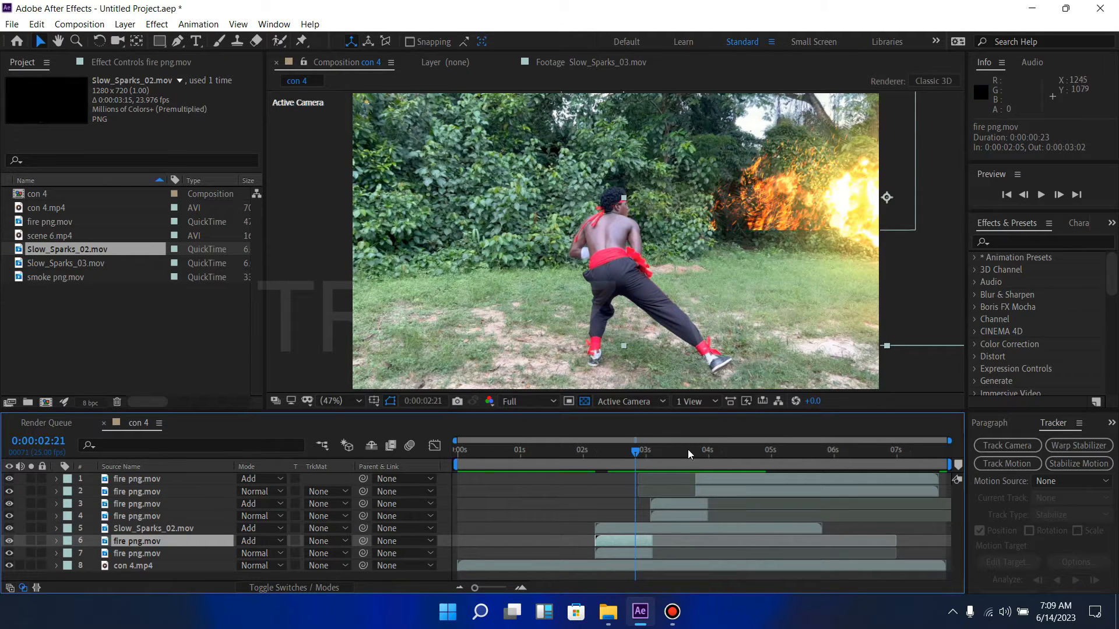
left_click(632, 527)
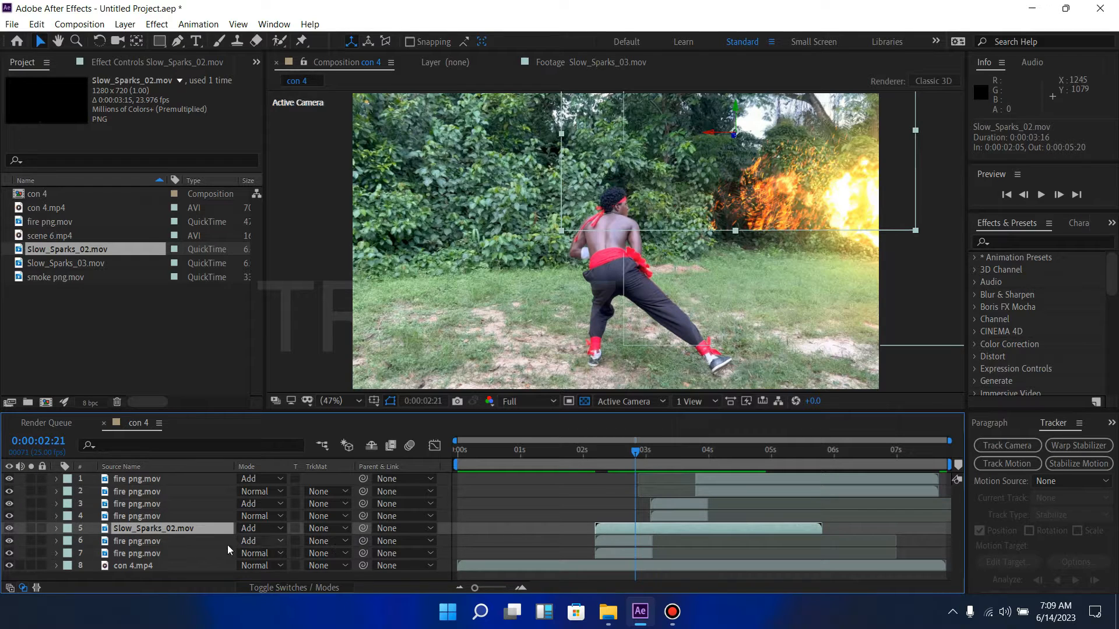
double_click(209, 531)
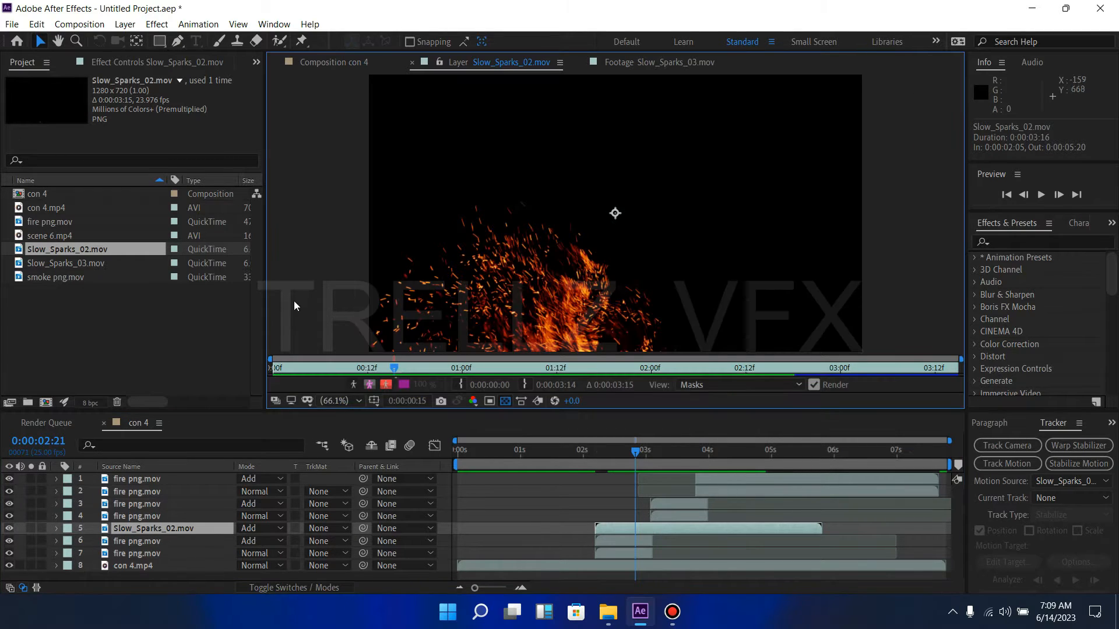
left_click(155, 40)
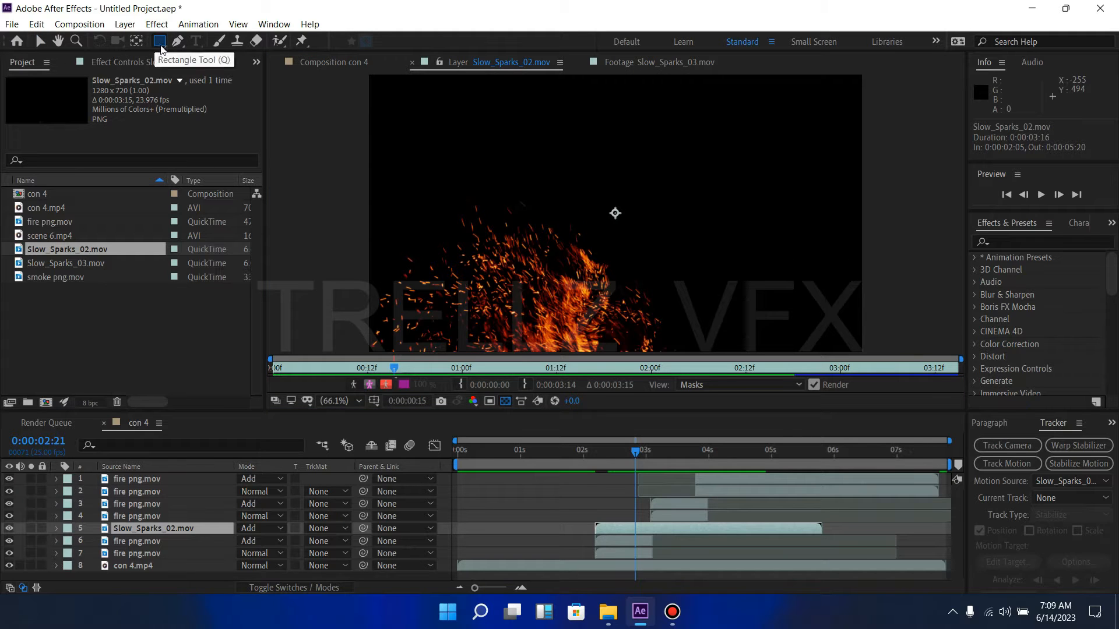
left_click(341, 400)
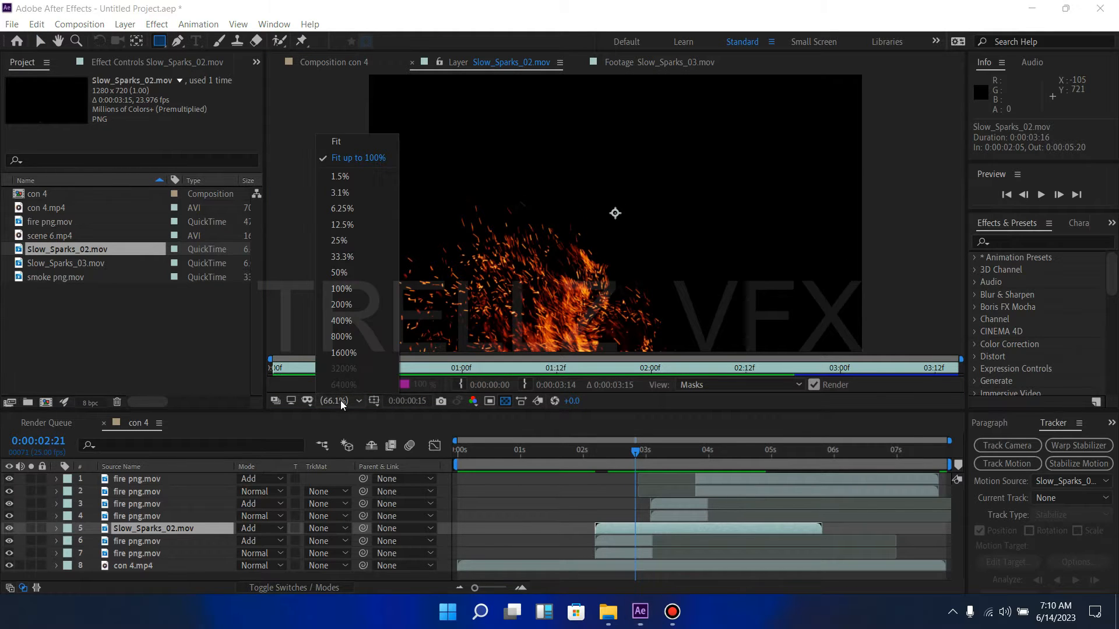
left_click(347, 143)
mouse_move(348, 140)
left_mouse_down()
mouse_move(365, 348)
mouse_move(758, 363)
mouse_move(897, 346)
left_mouse_up()
left_click(757, 366)
left_click(718, 368)
key("v")
Set the mode of the sparks layer's Mask 1 to Subtract.
left_click(658, 527)
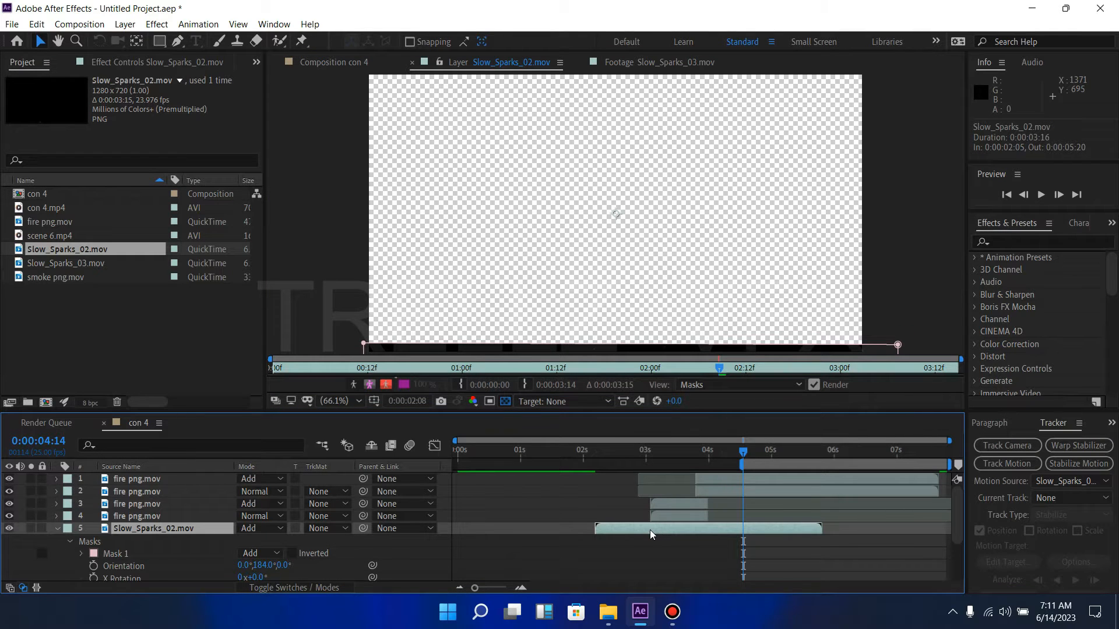
key("m")
left_click(252, 542)
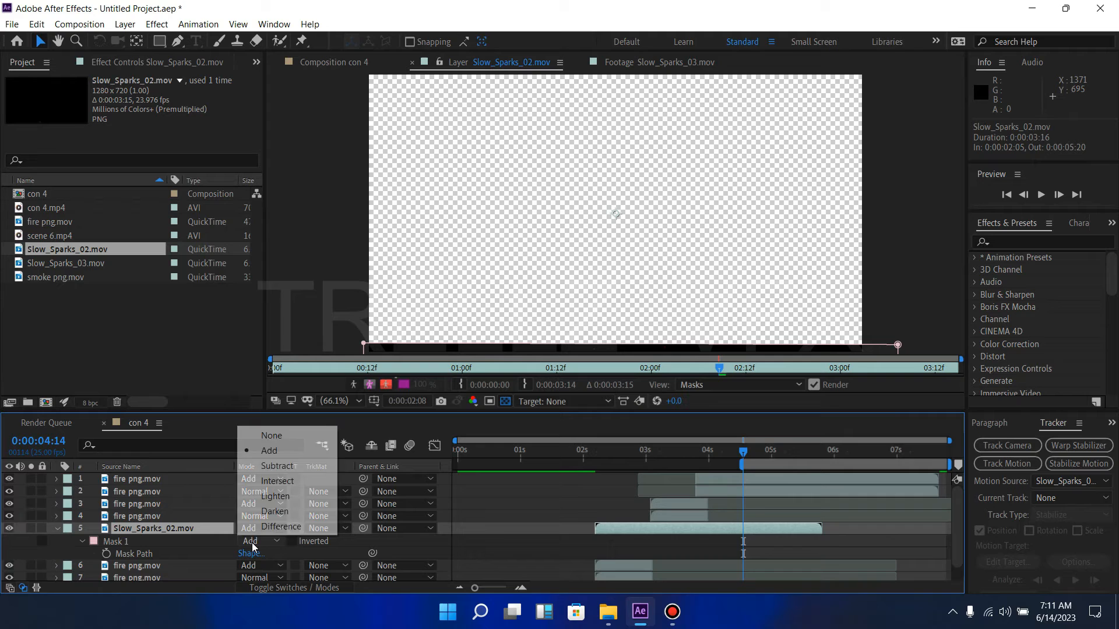
left_click(277, 467)
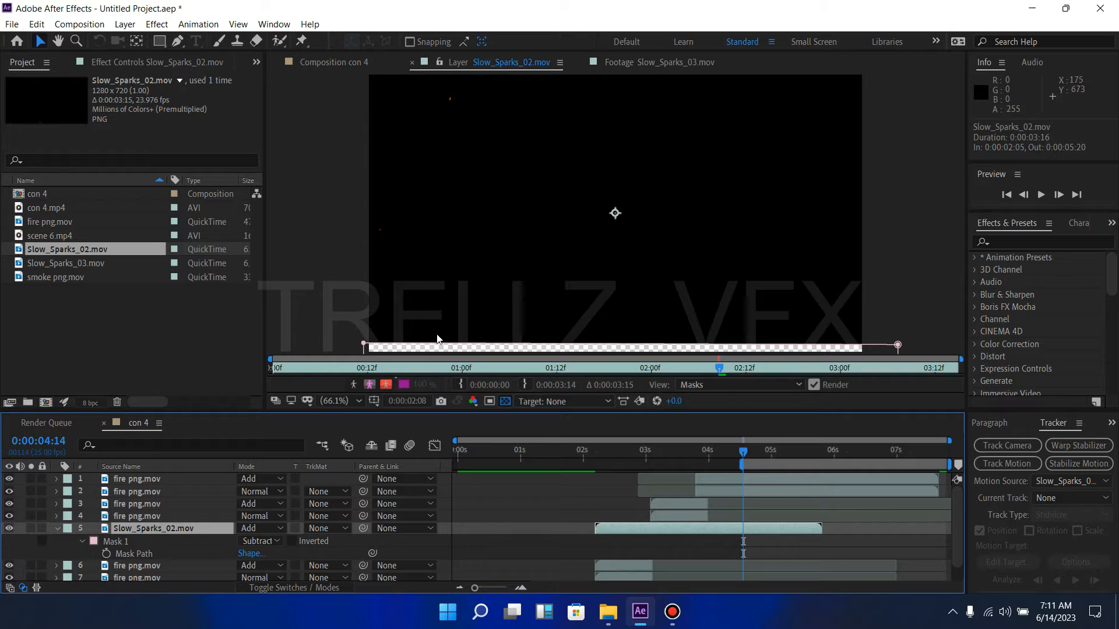
Return to the con 4 composition, set the Mask Feather of the sparks layer's Mask 1 to 20 pixels and preview from 0:00:02:03.
left_click(670, 450)
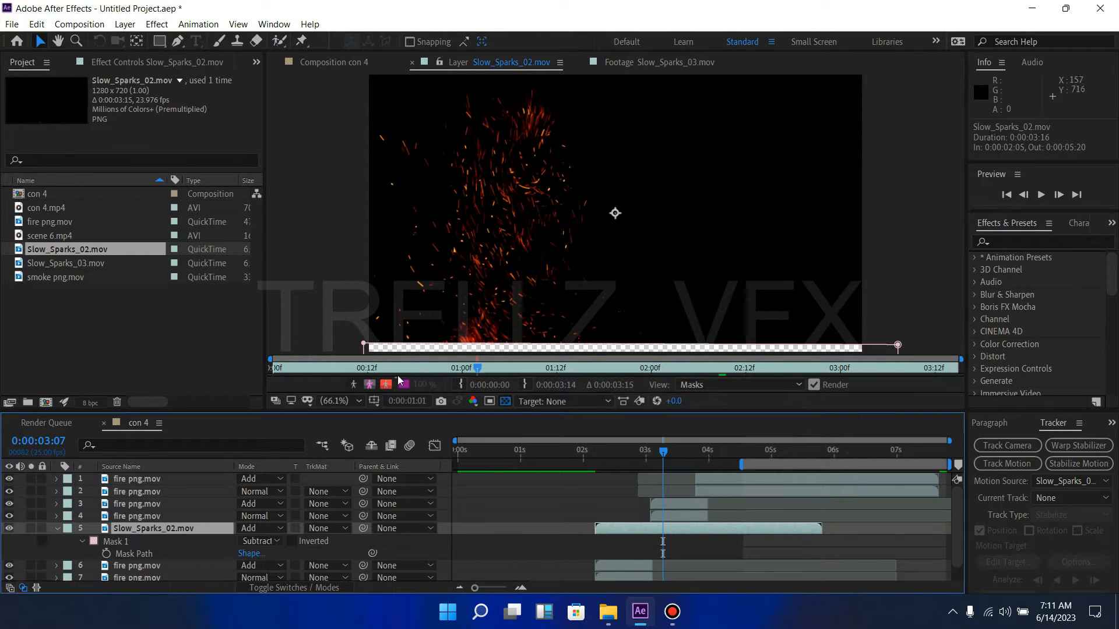
left_click(321, 67)
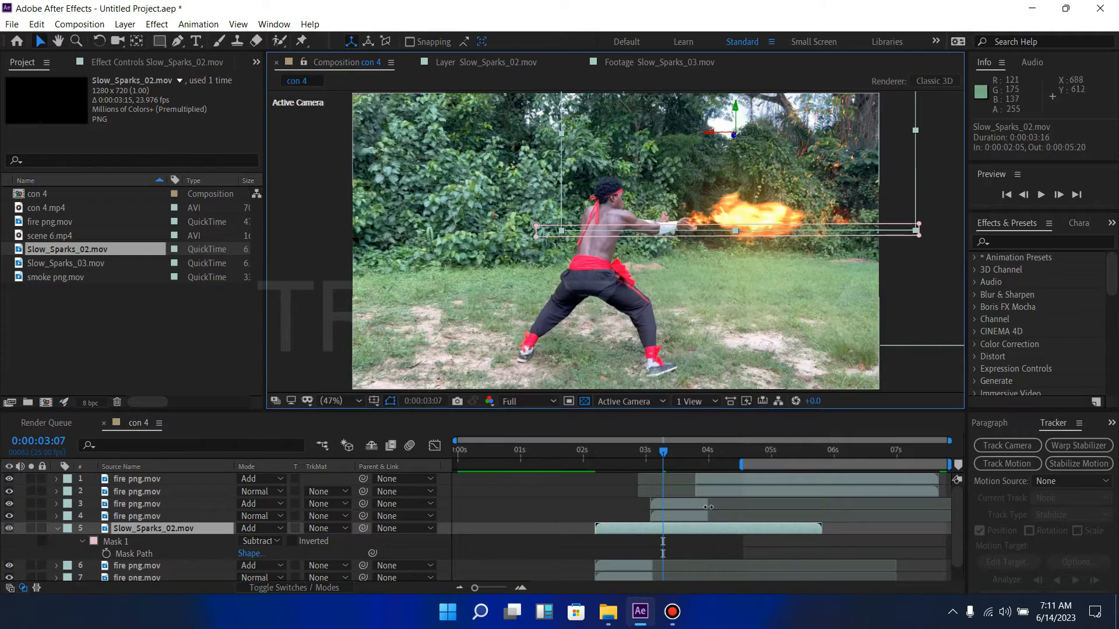
left_click_drag(661, 460, 649, 464)
left_click(695, 552)
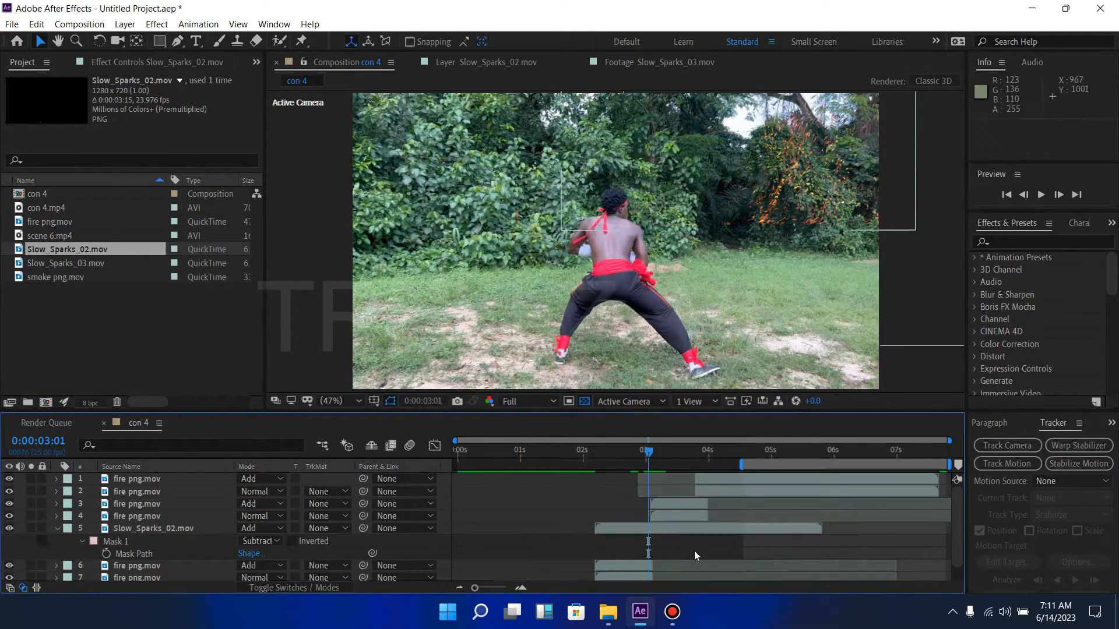
left_click(650, 527)
key("f")
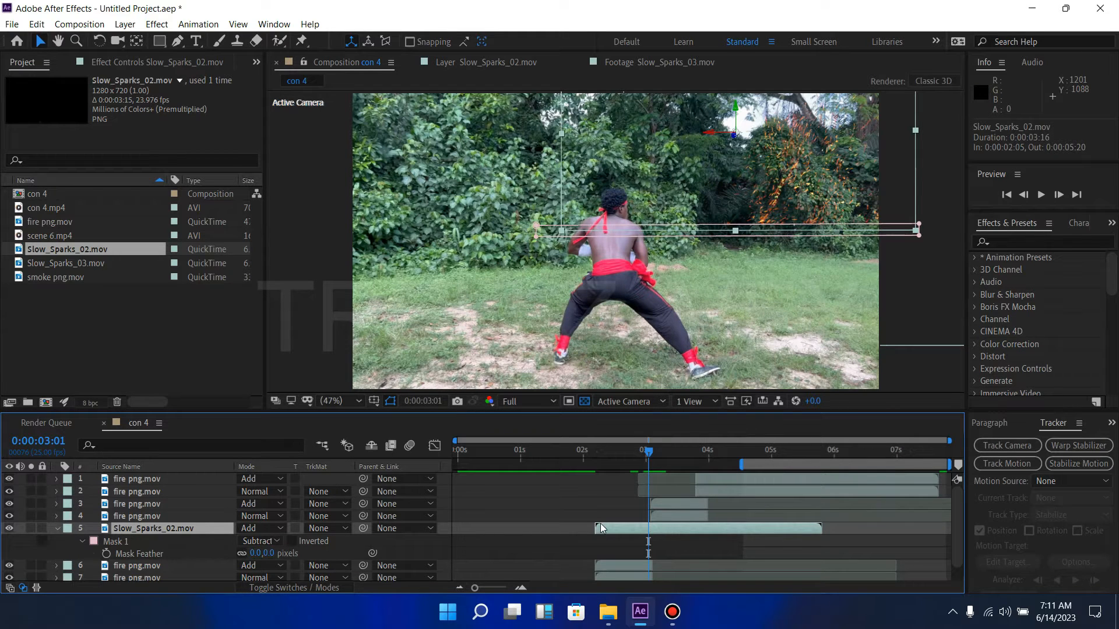
left_click_drag(260, 553, 278, 555)
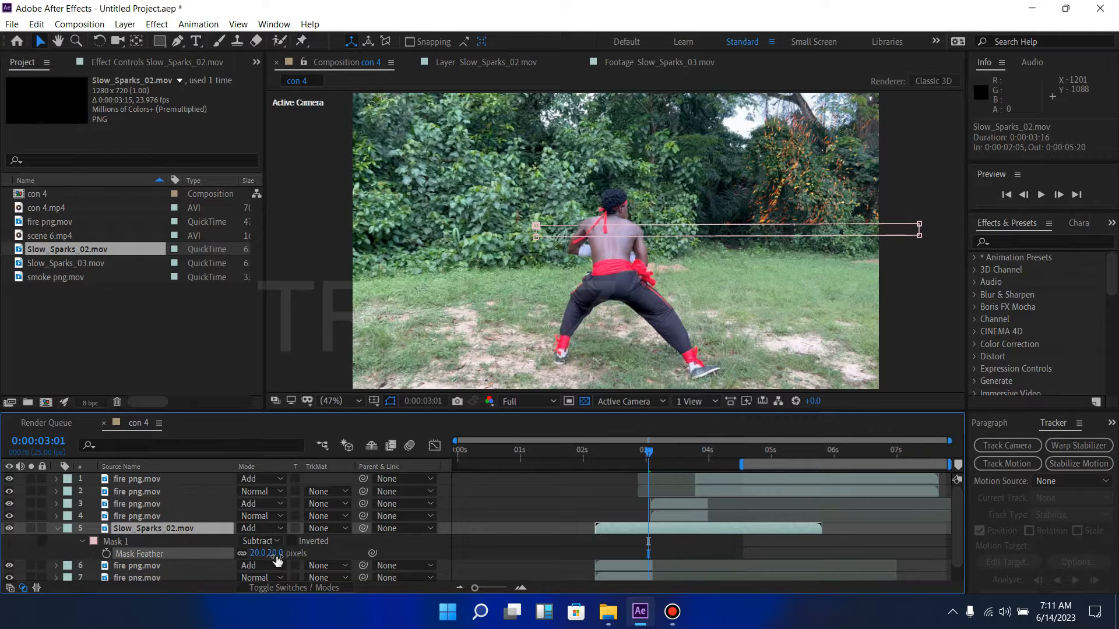
left_click_drag(276, 557, 277, 558)
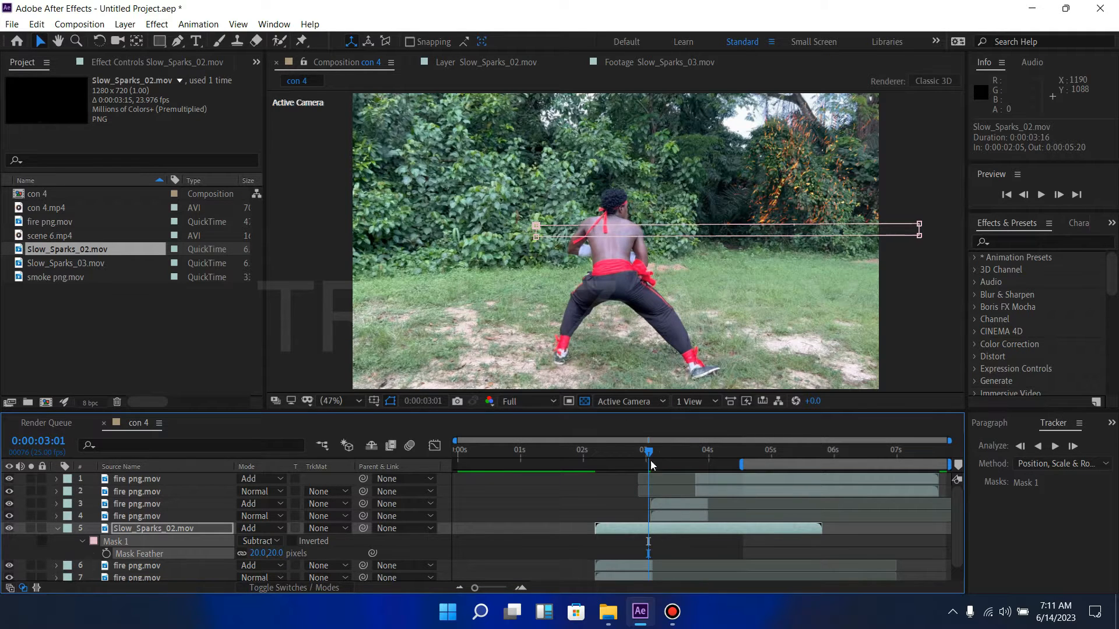
left_click_drag(649, 459, 589, 460)
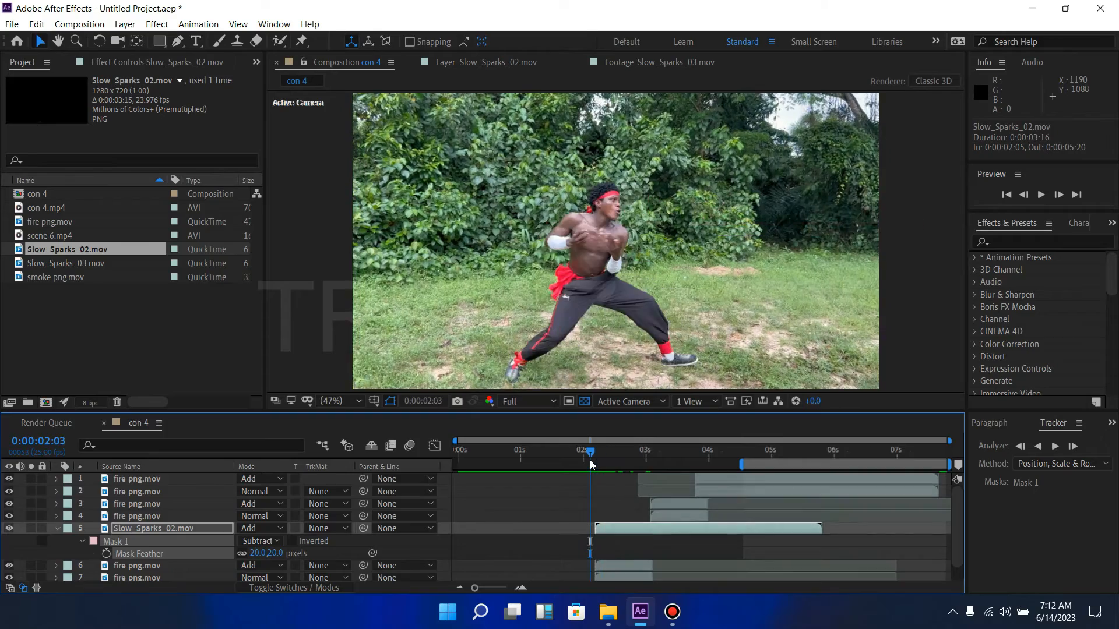
key("space")
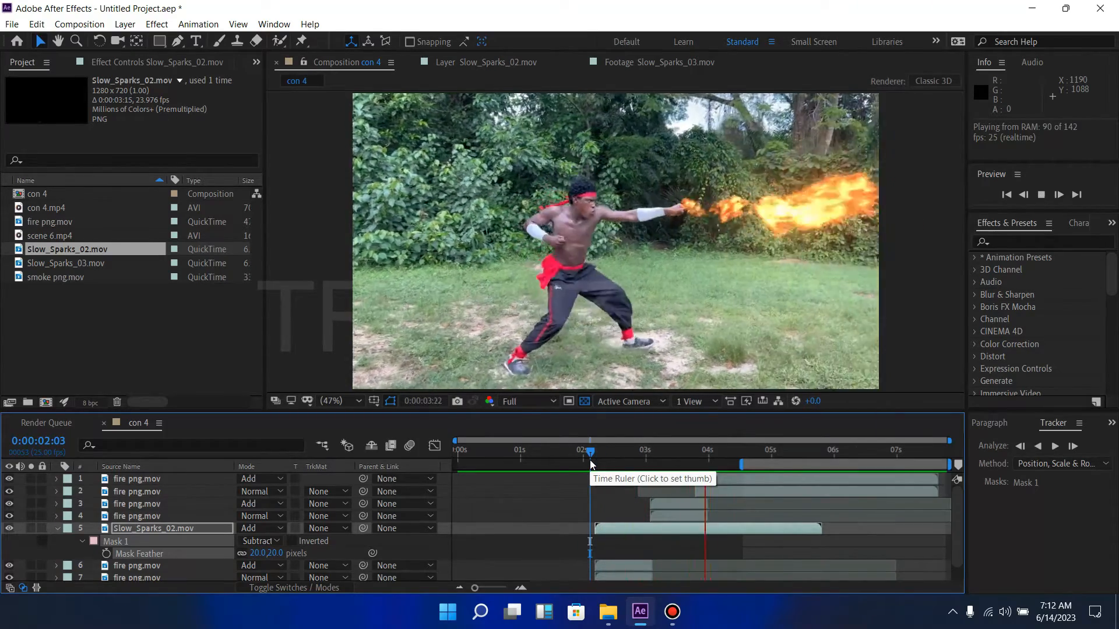
Duplicate the sparks layer and place the copy in the stack directly above the second pair of fire layers.
left_click_drag(587, 456, 676, 462)
left_click(627, 527)
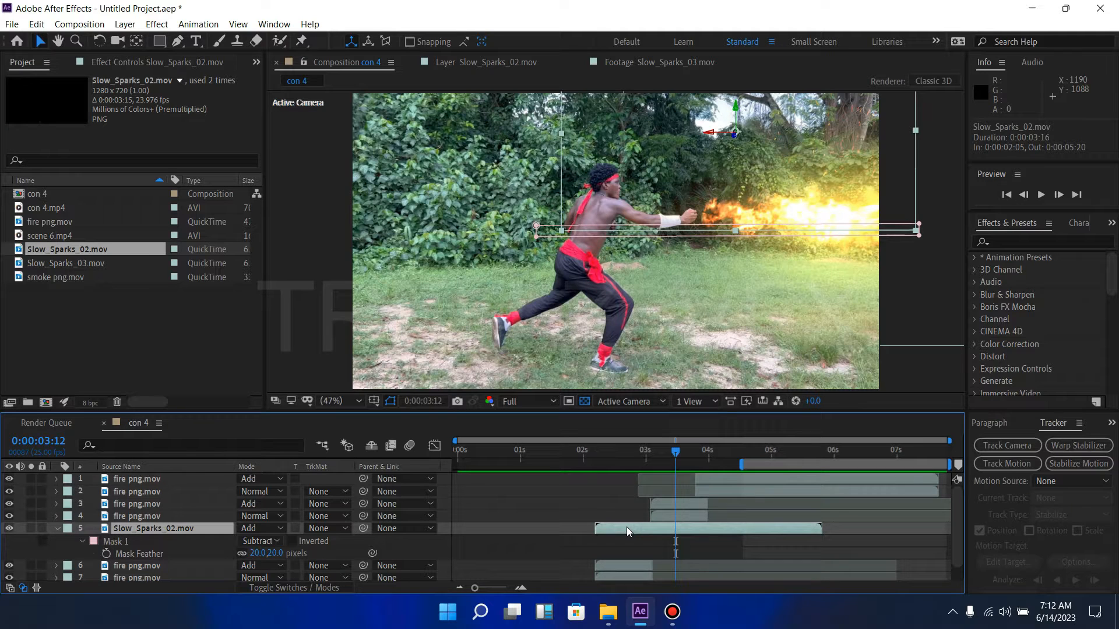
key("ctrl+d")
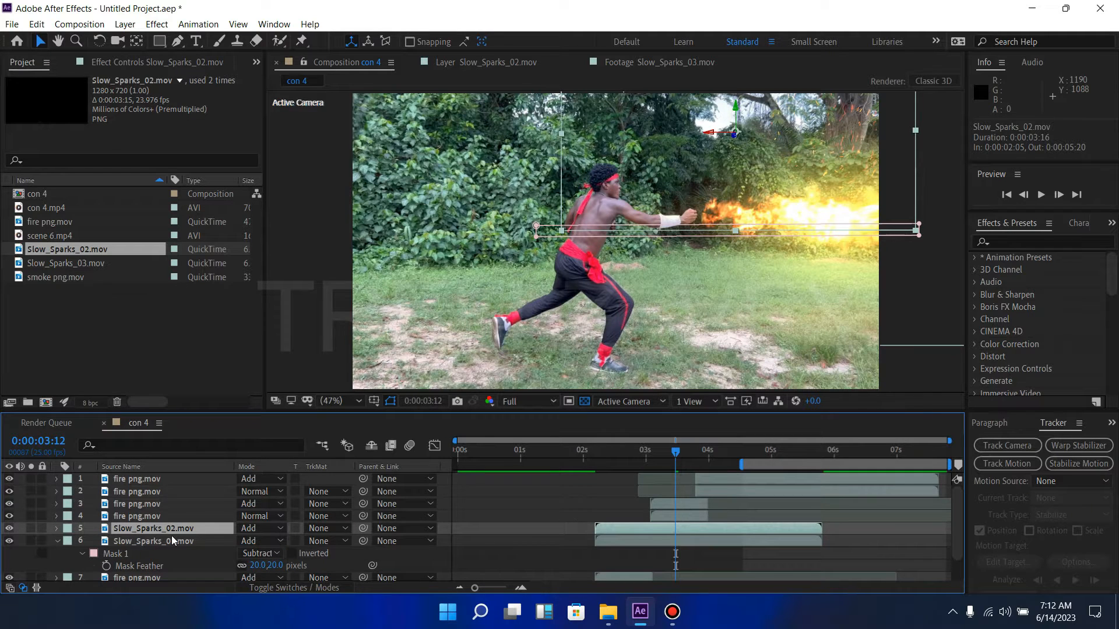
left_click_drag(179, 530, 197, 499)
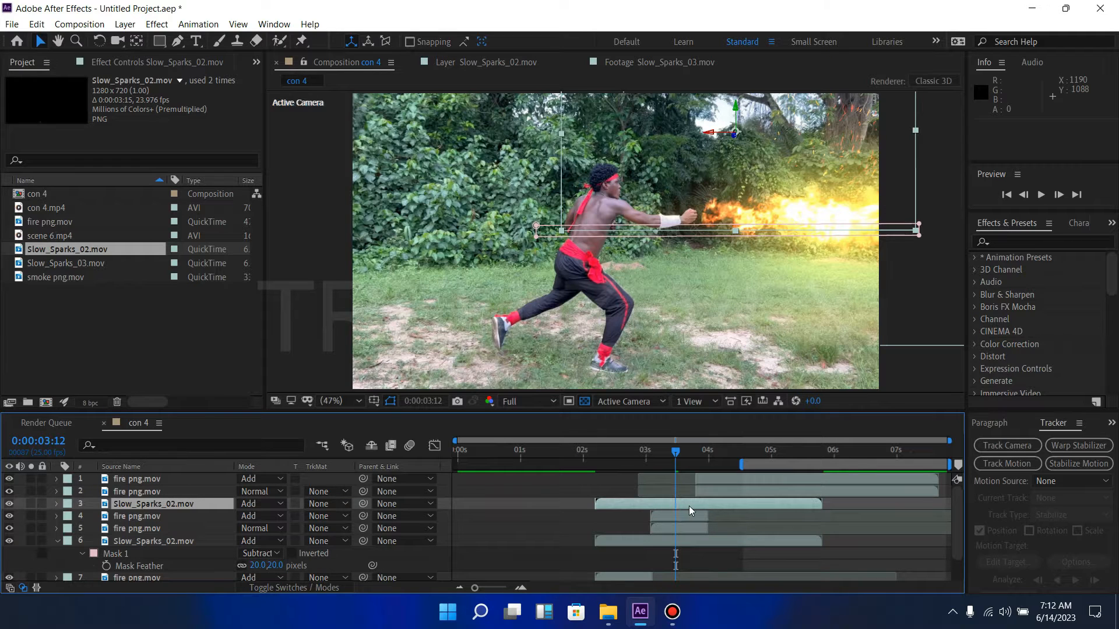
Shift the copied sparks layer to start with the second pair of fire layers and preview from 0:00:03:00.
left_click_drag(674, 506, 727, 508)
key("space")
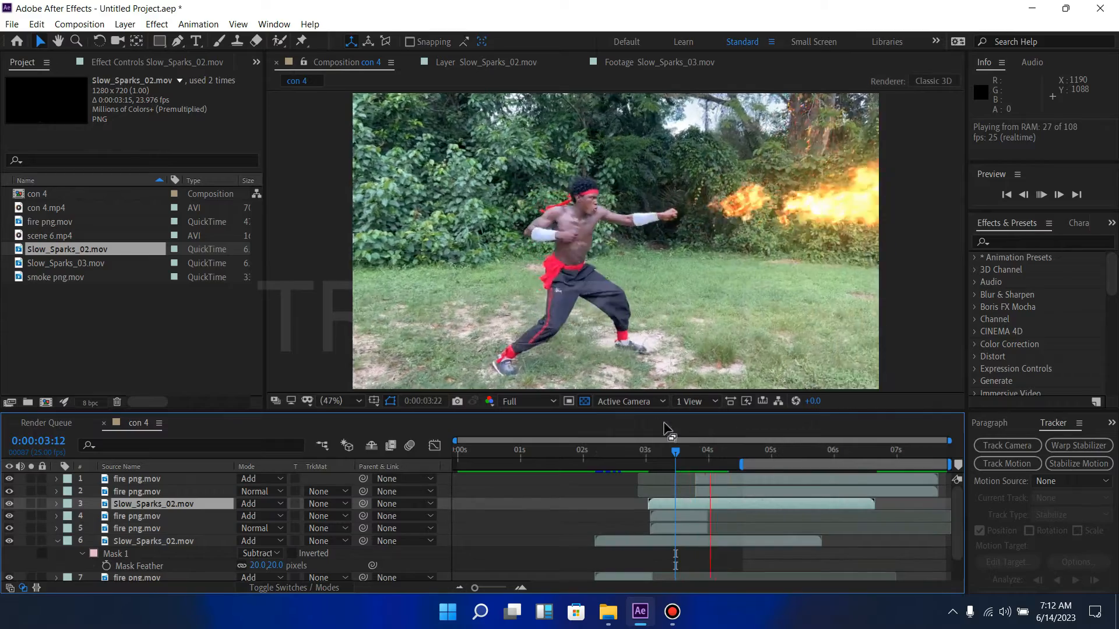
left_click(646, 453)
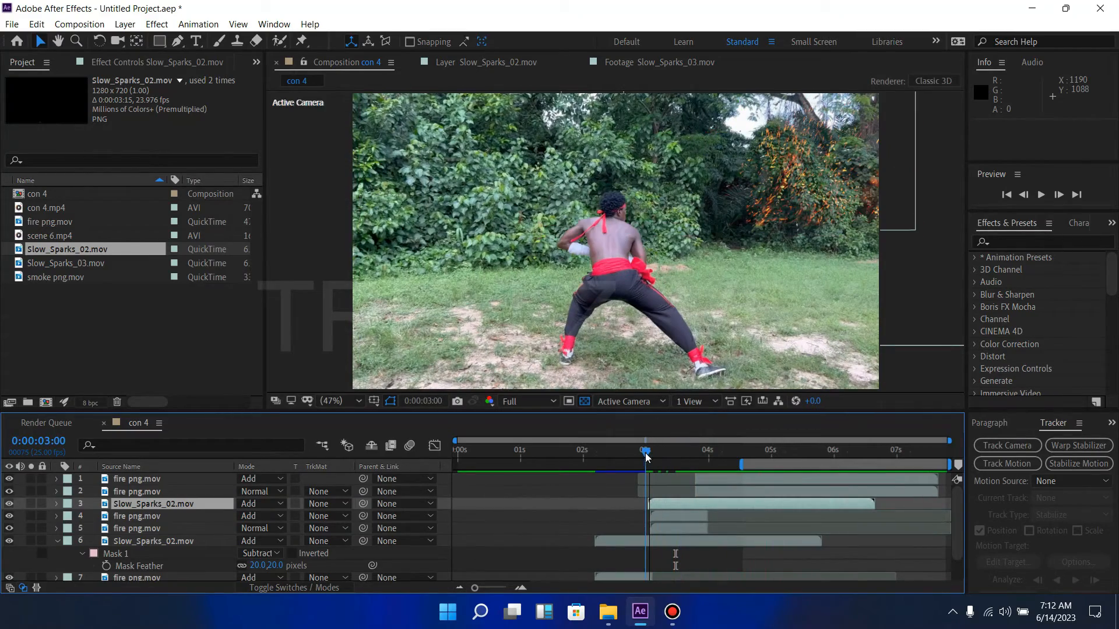
key("space")
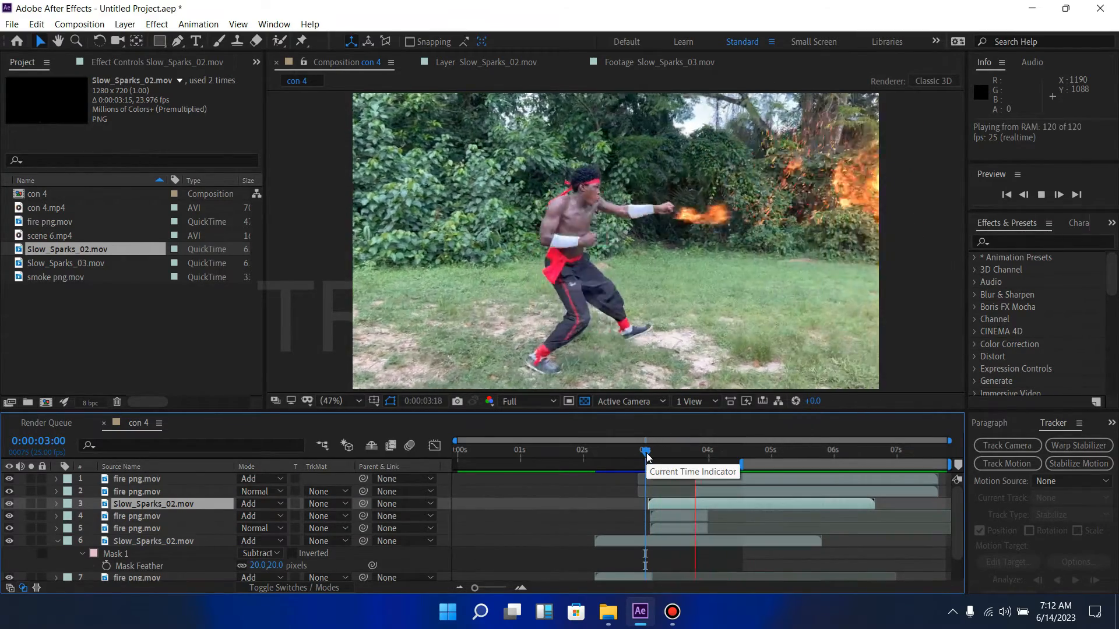
key("space")
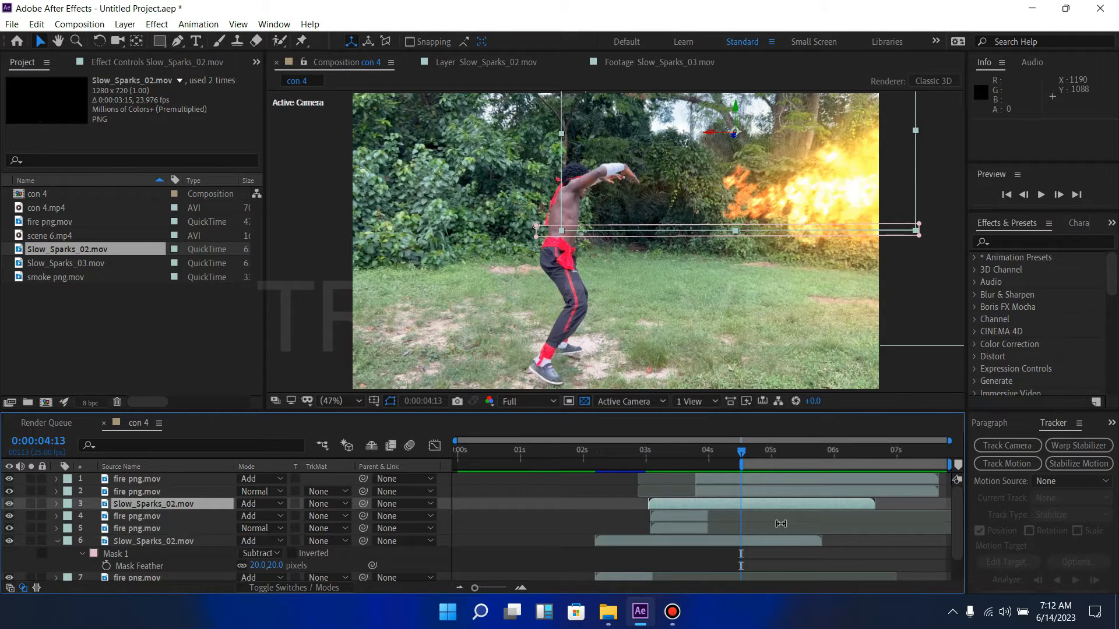
Duplicate the sparks layer again to the top of the stack, start the copy at 0:00:03:21 and preview from 0:00:03:22.
key("ctrl+d")
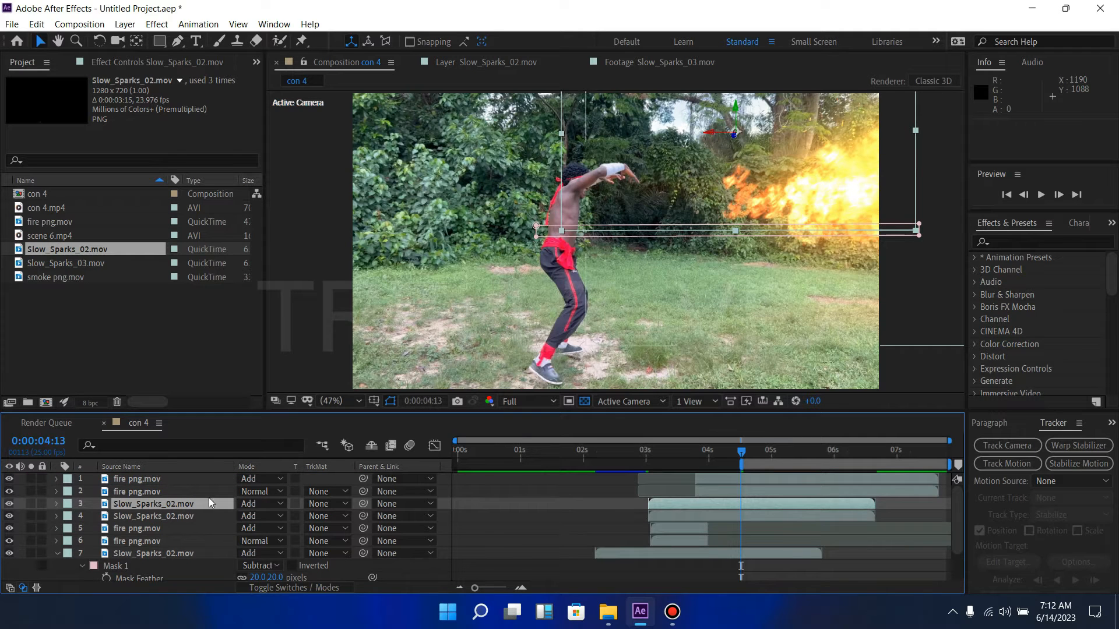
left_click_drag(218, 502, 229, 475)
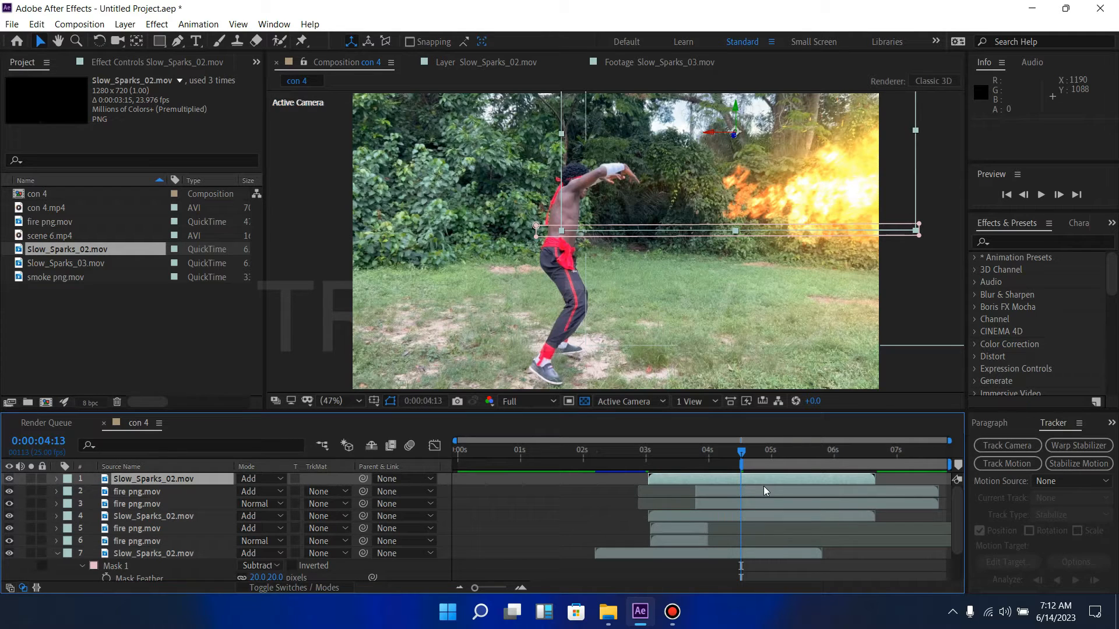
left_click(750, 479)
left_click_drag(751, 478, 802, 478)
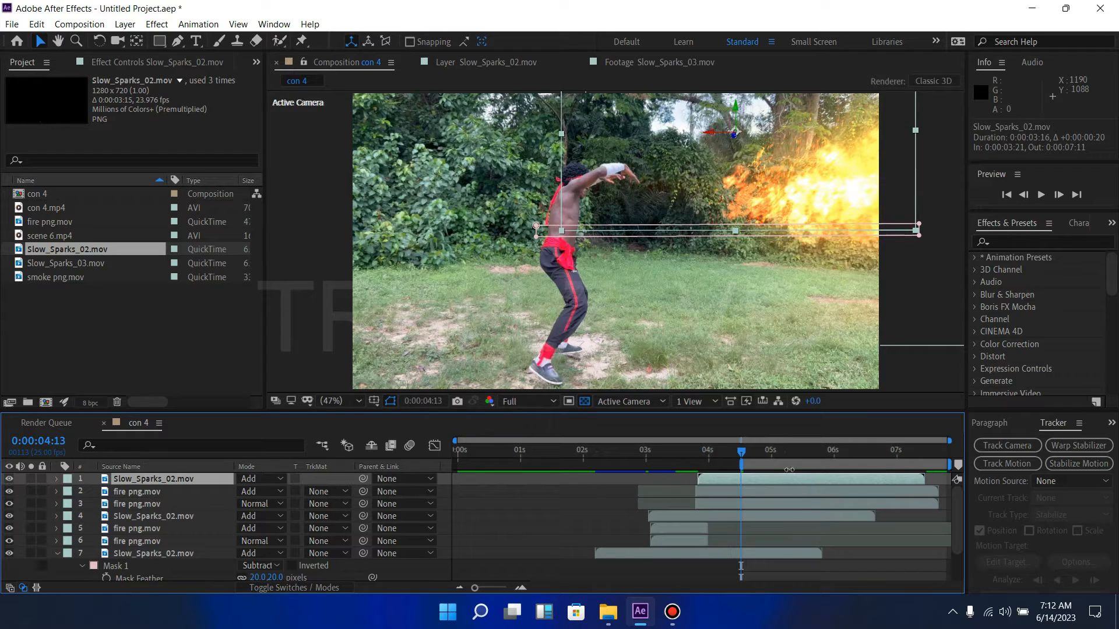
left_click_drag(740, 454, 704, 454)
key("space")
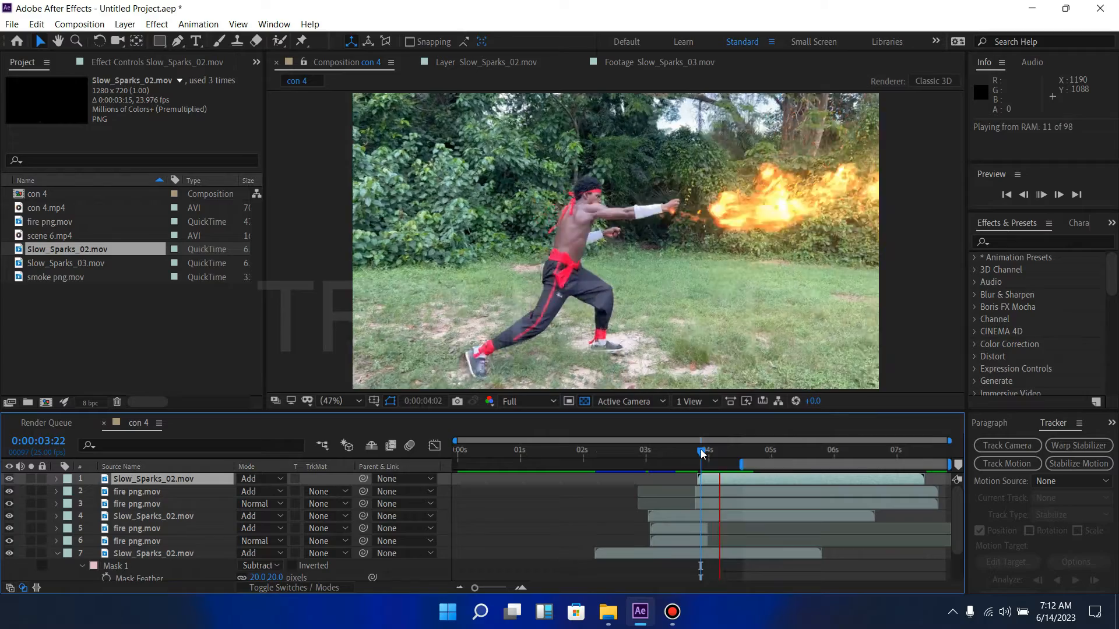
key("space")
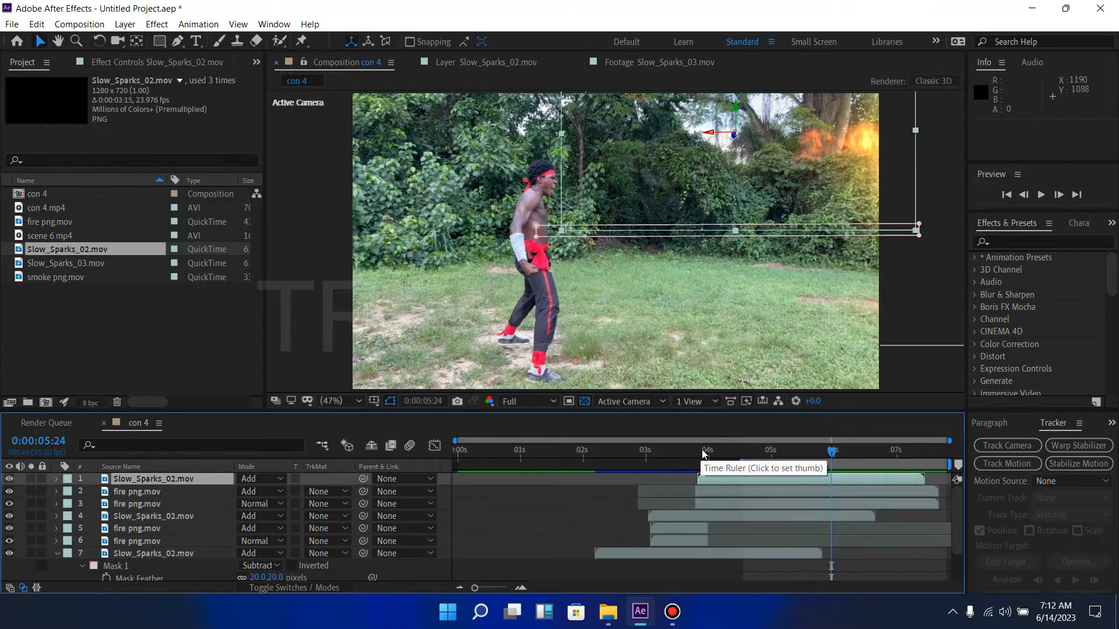
Extend the work area back to the start of the composition and preview the three fire blasts.
left_click_drag(832, 451, 620, 459)
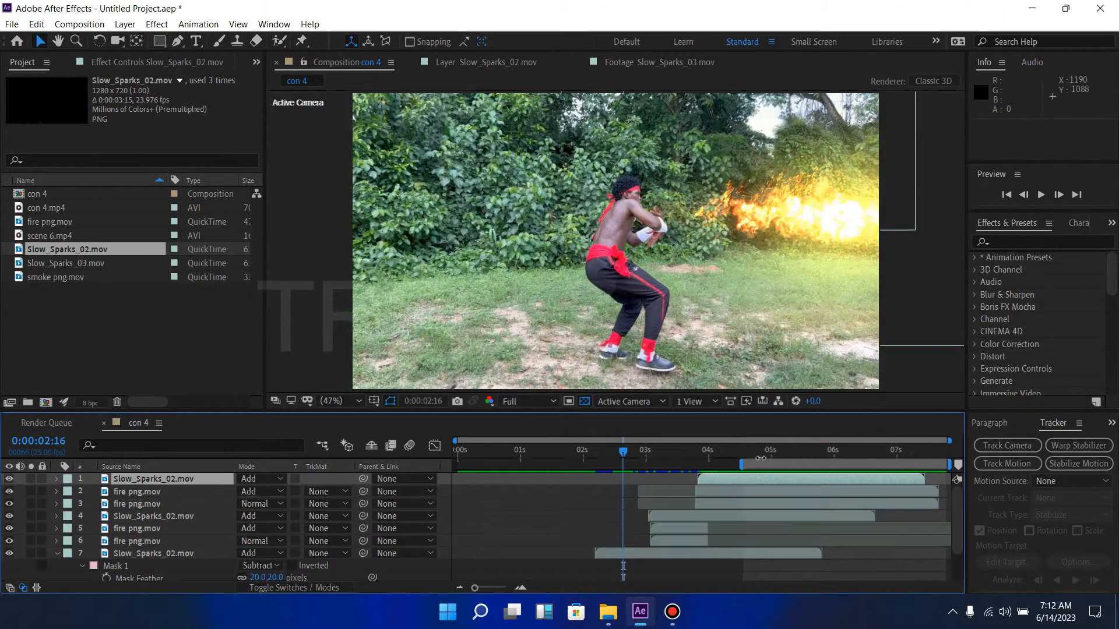
key("space")
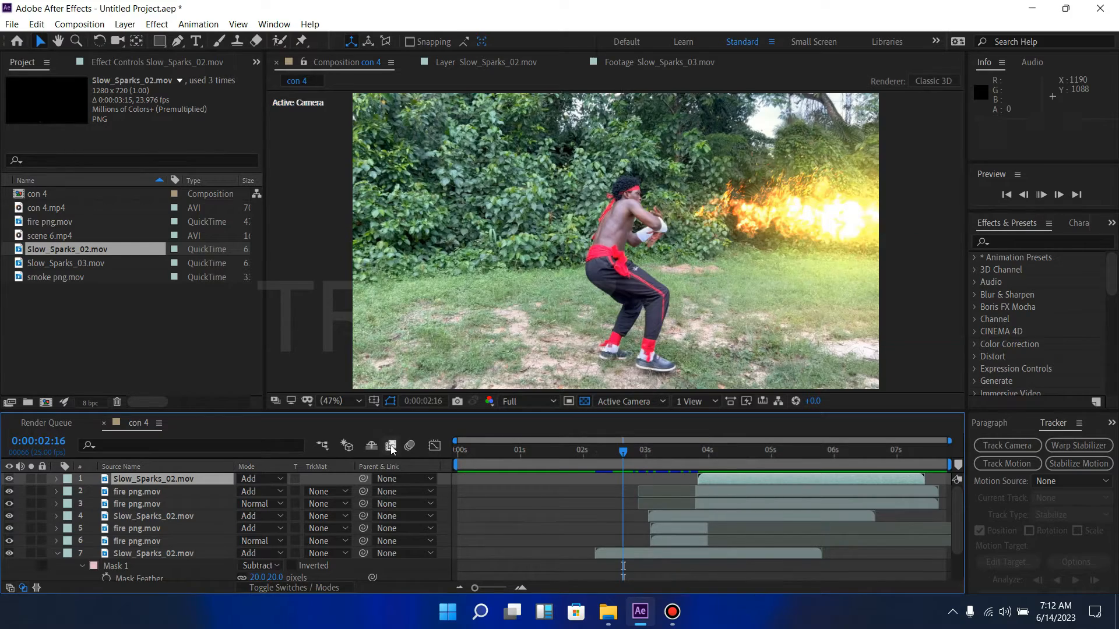
key("space")
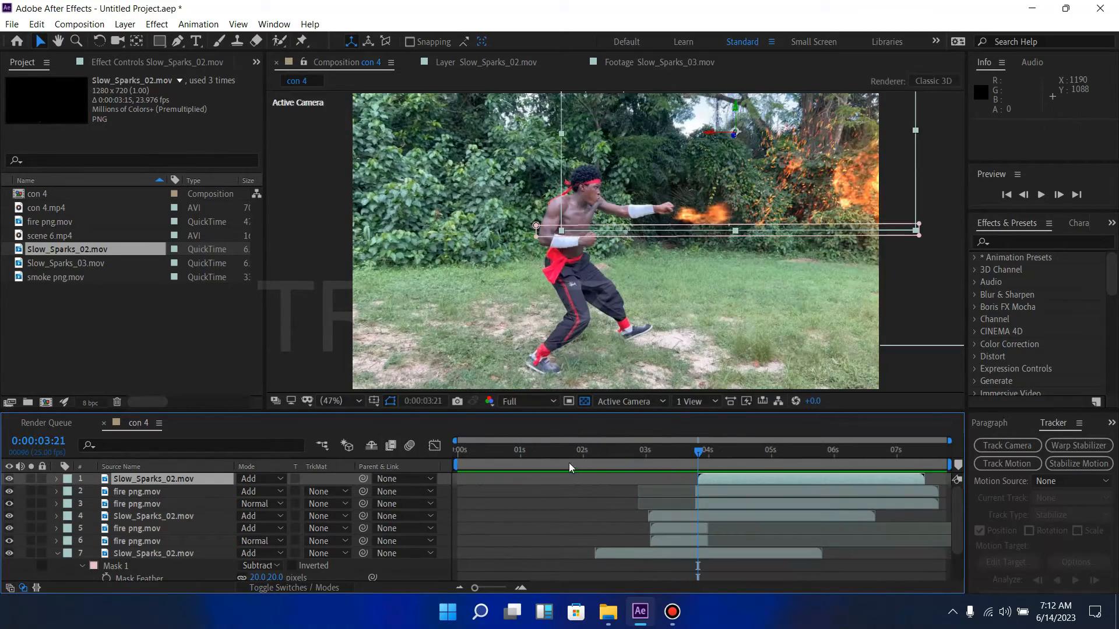
Add smoke png.mov as the top layer starting at about 0:00:02:03 and trim its end to 0:00:04:00.
left_click_drag(697, 454, 641, 452)
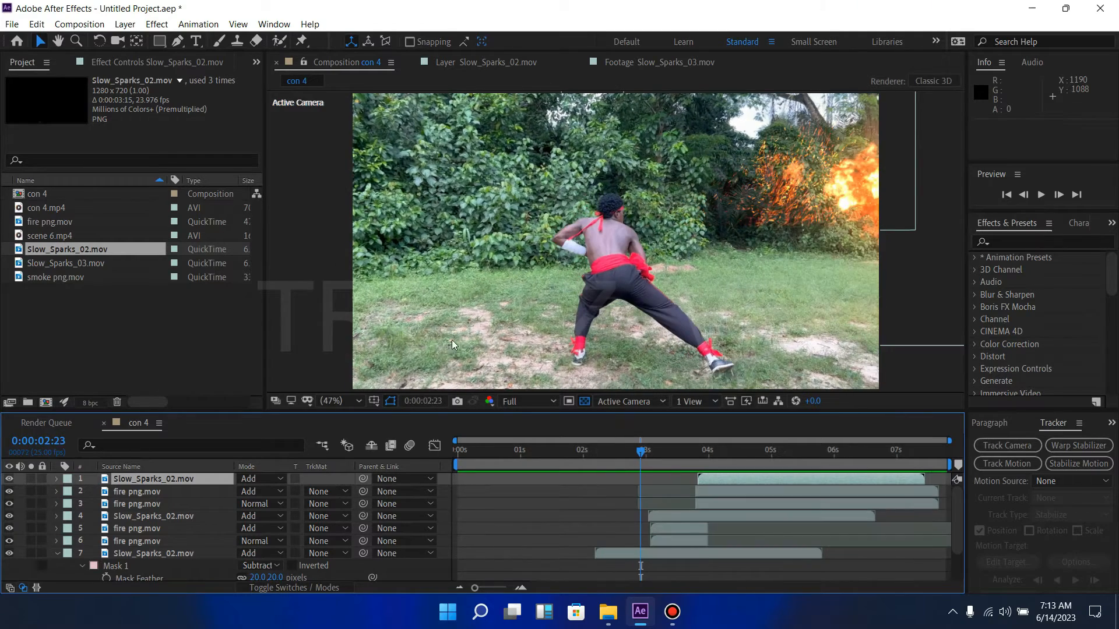
left_click(59, 277)
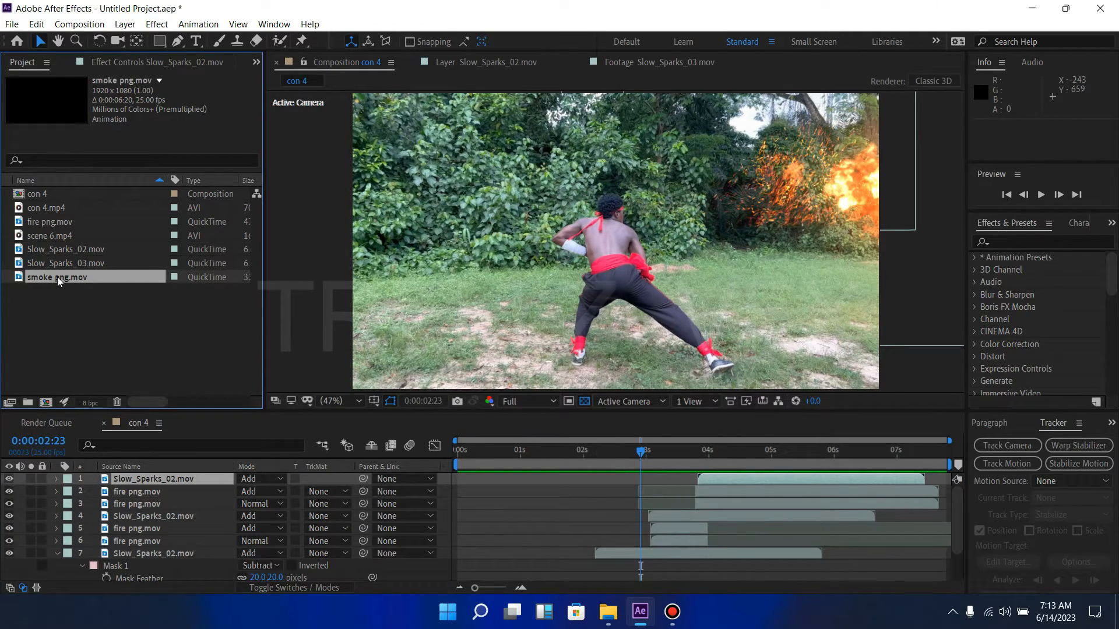
left_click_drag(55, 277, 648, 459)
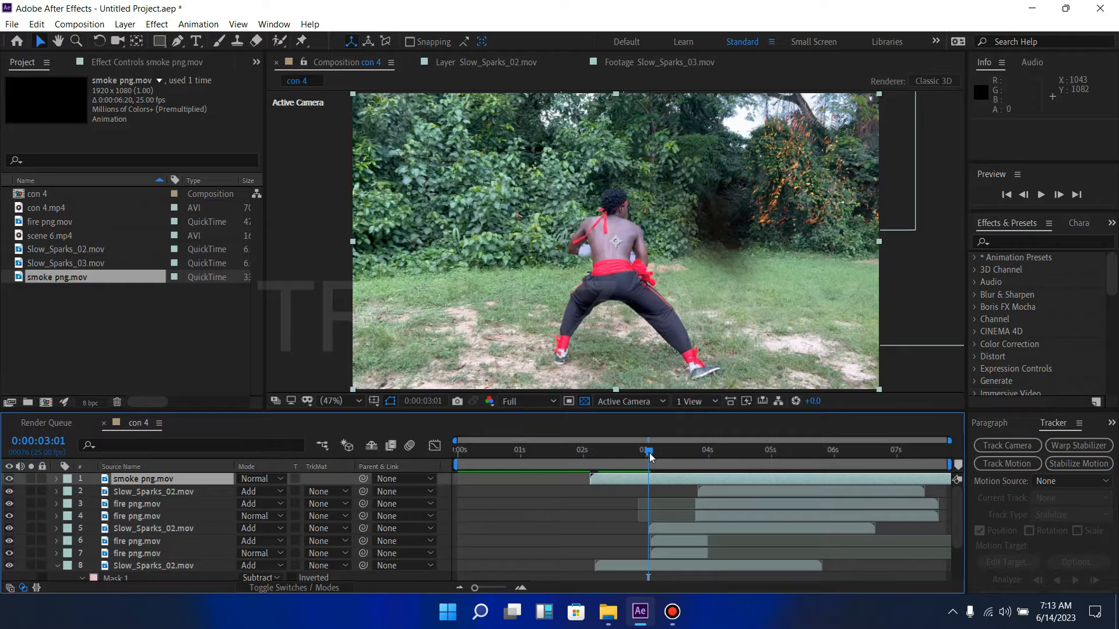
left_click_drag(651, 457, 706, 472)
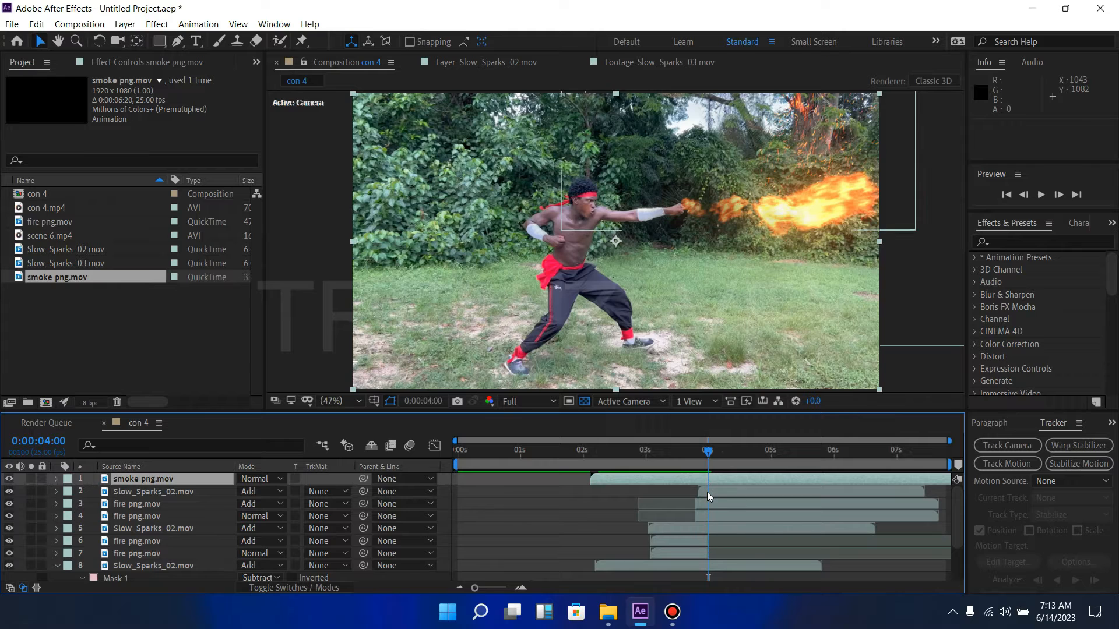
key("alt+]")
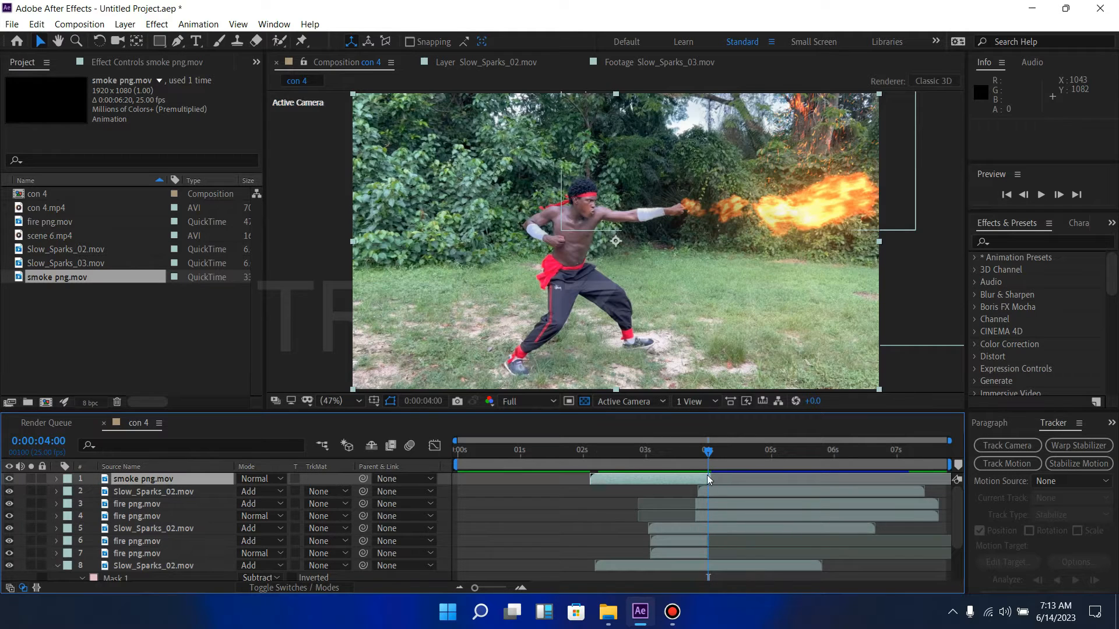
Shift the smoke layer to start at 0:00:01:22, raise it to position 966.4, 465.6 and preview from 0:00:01:20.
left_click_drag(710, 453, 641, 478)
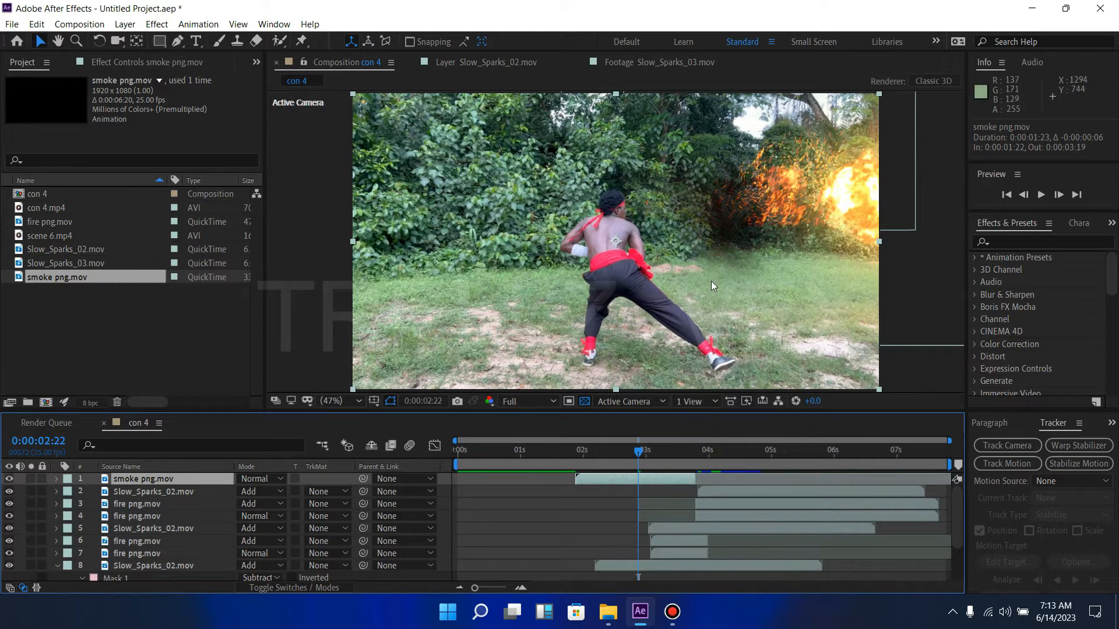
left_click_drag(723, 232, 728, 208)
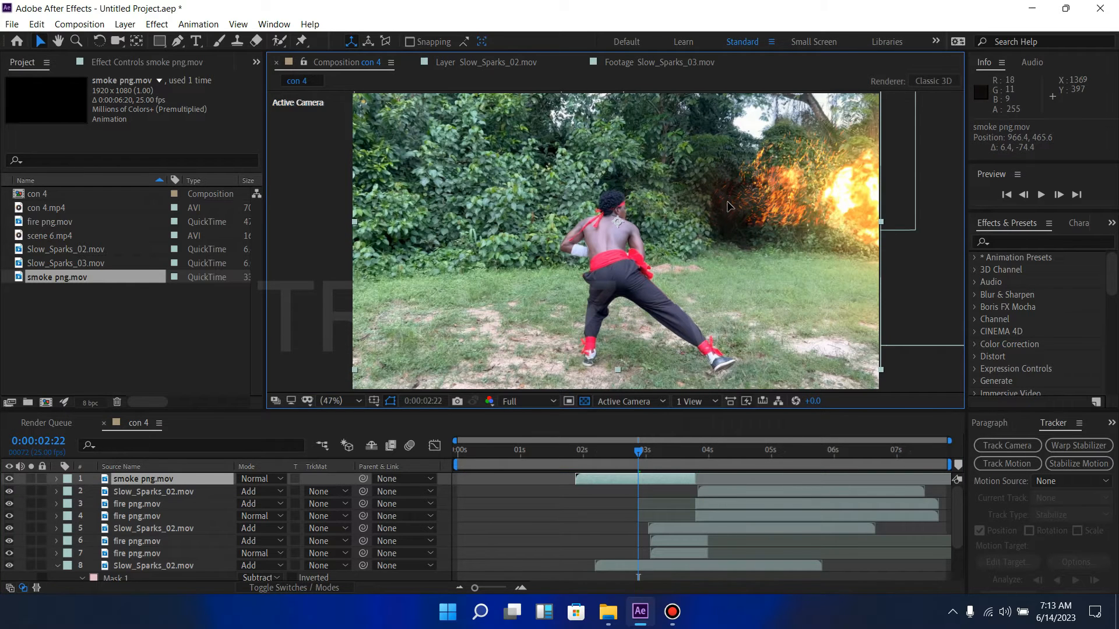
left_click(570, 462)
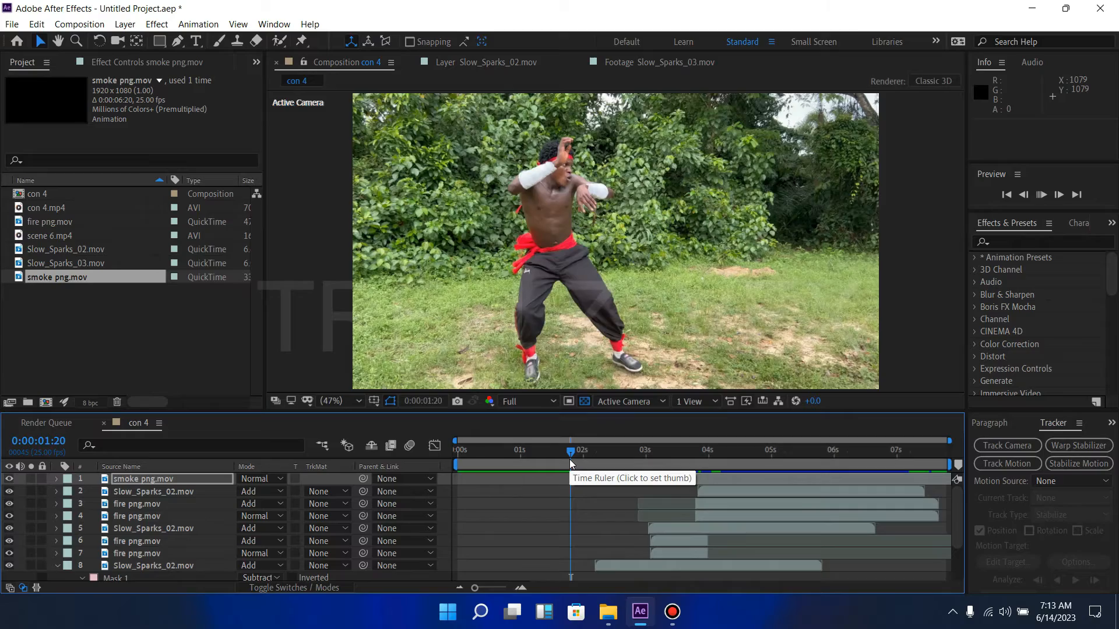
key("space")
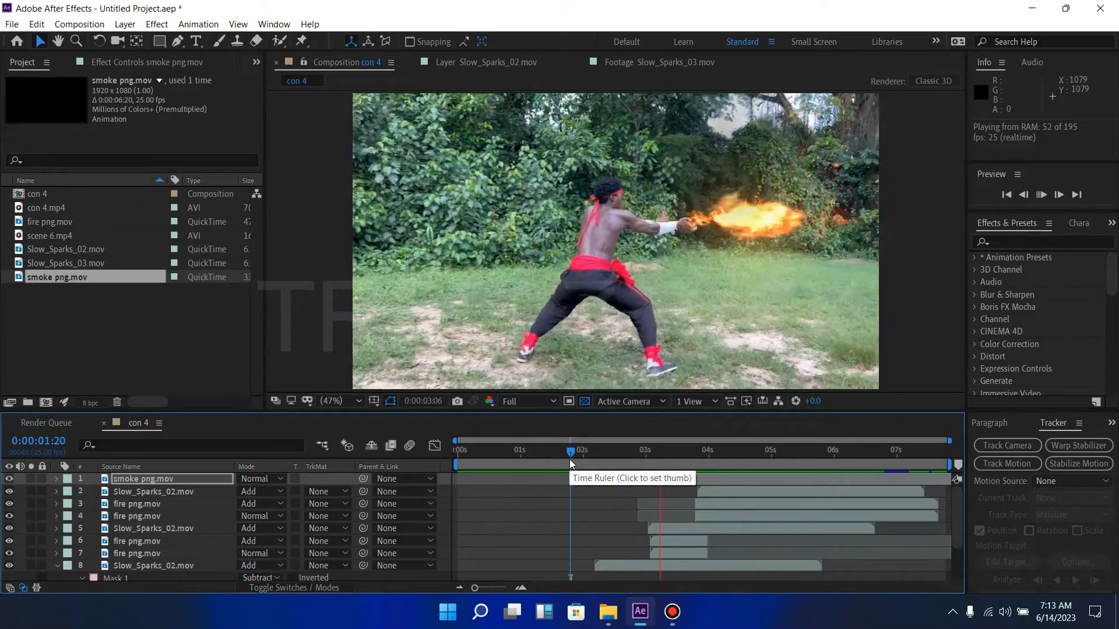
Move the smoke layer over the fire blast to position 1064.2, 418.8 and preview from 0:00:01:21.
left_click_drag(567, 451, 628, 443)
left_click_drag(703, 236, 729, 215)
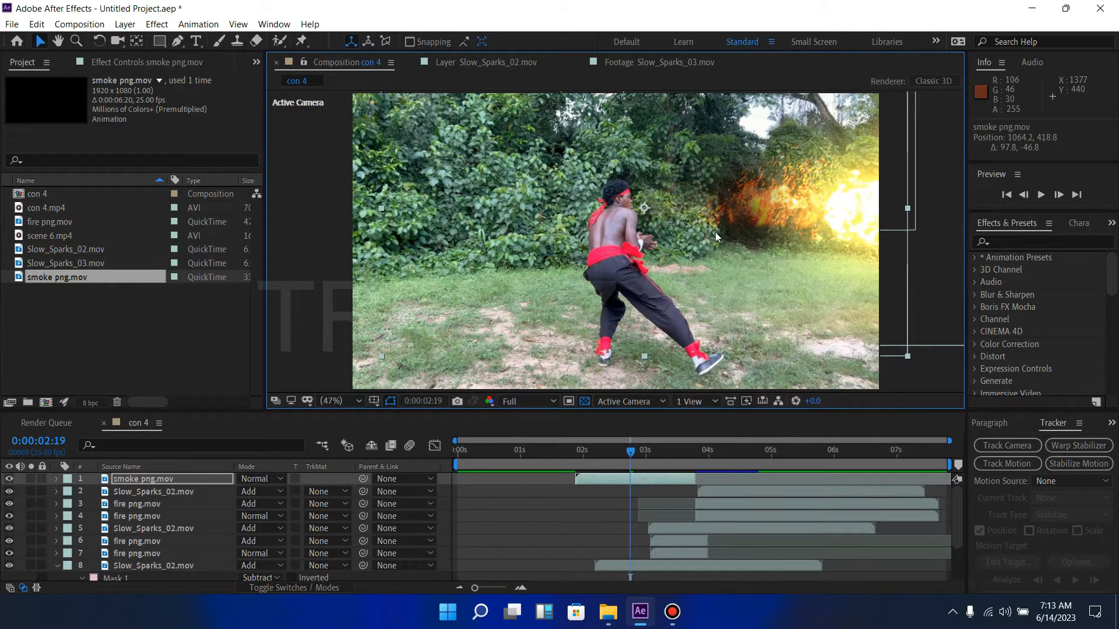
left_click(573, 450)
key("space")
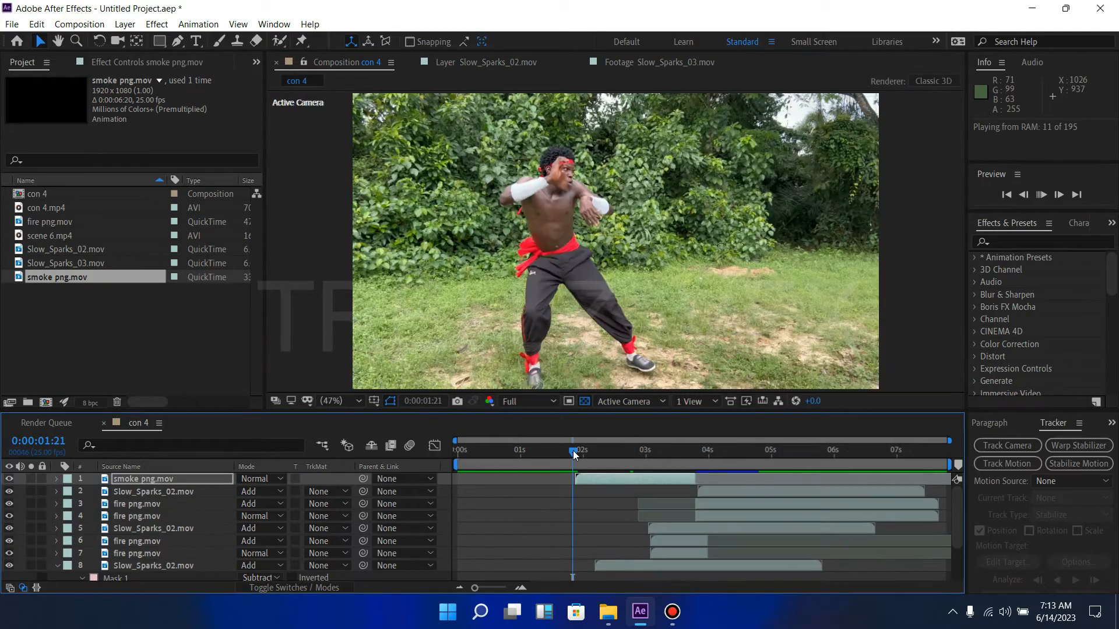
key("space")
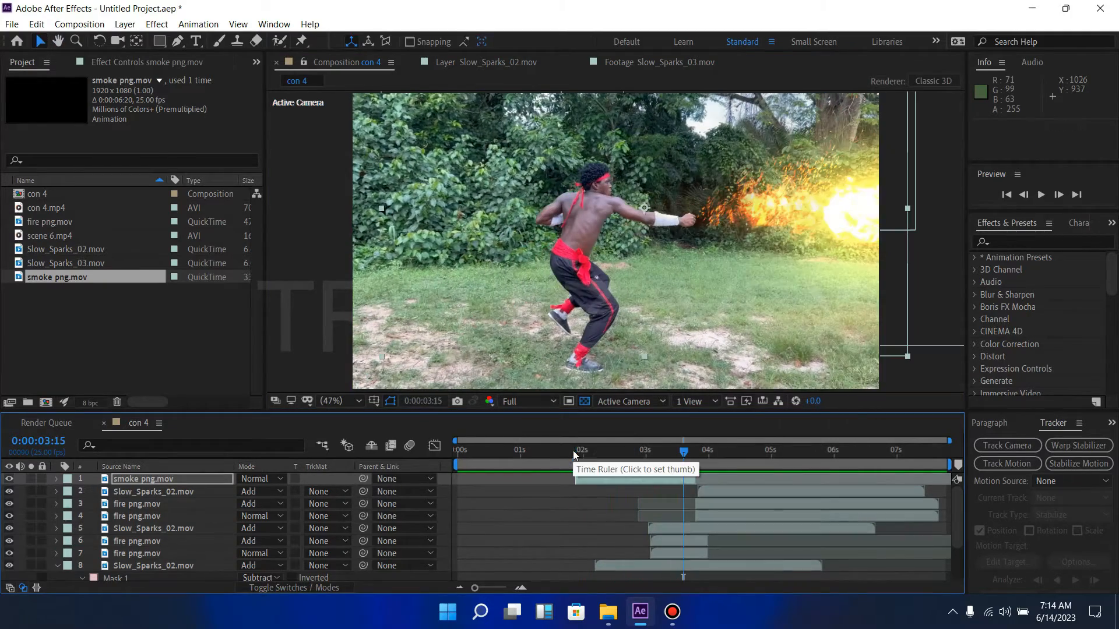
Duplicate the smoke png.mov layer, shift the copy to start at about 0:00:02:23 for the second fire blast, and preview it.
left_click(648, 479)
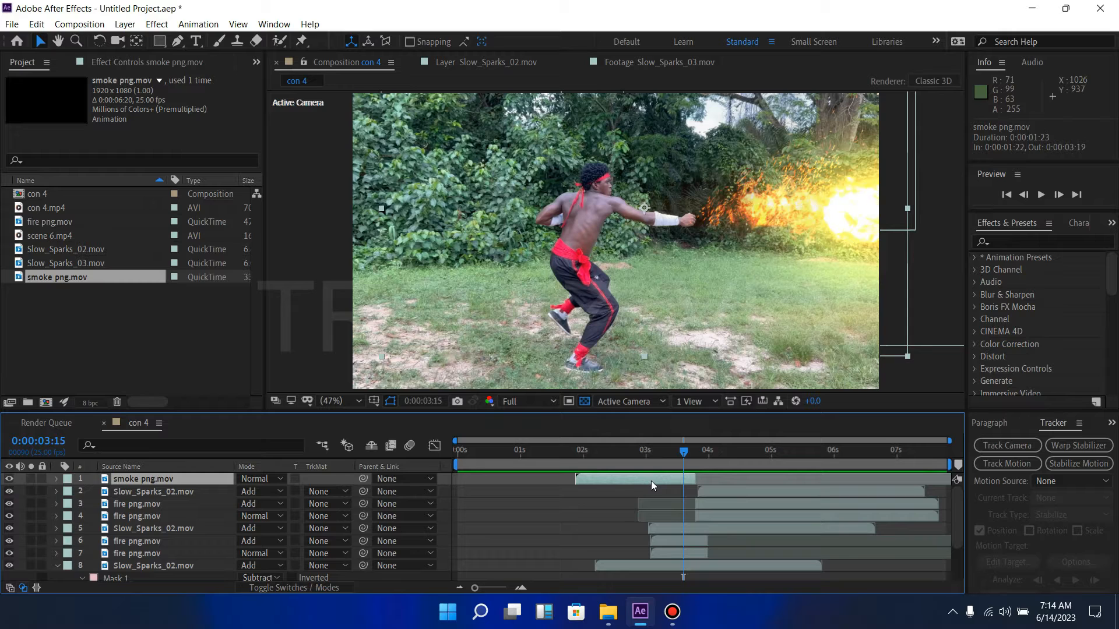
key("ctrl+d")
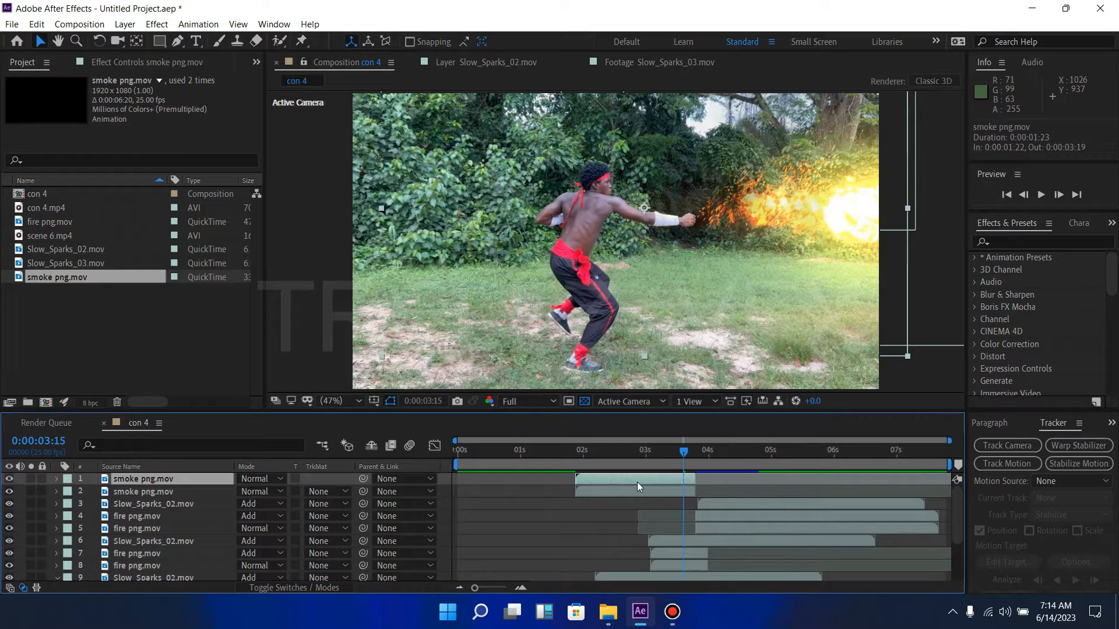
left_click_drag(656, 478, 646, 455)
key("space")
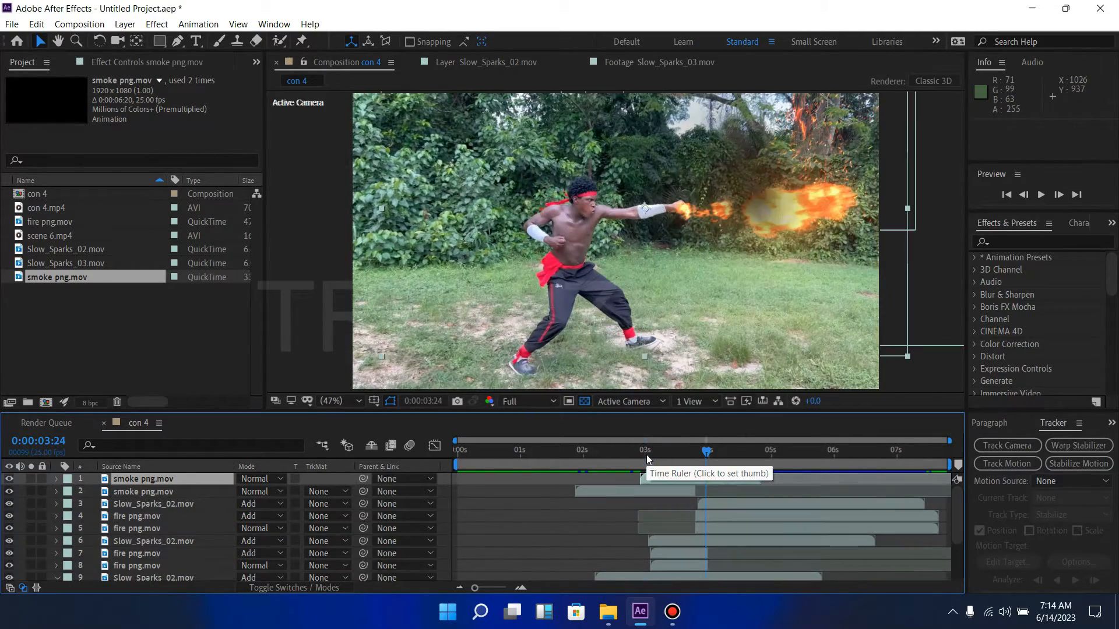
Duplicate the second smoke layer, shift the new copy to start at 0:00:04:01, and preview from 0:00:03:24.
left_click(709, 479)
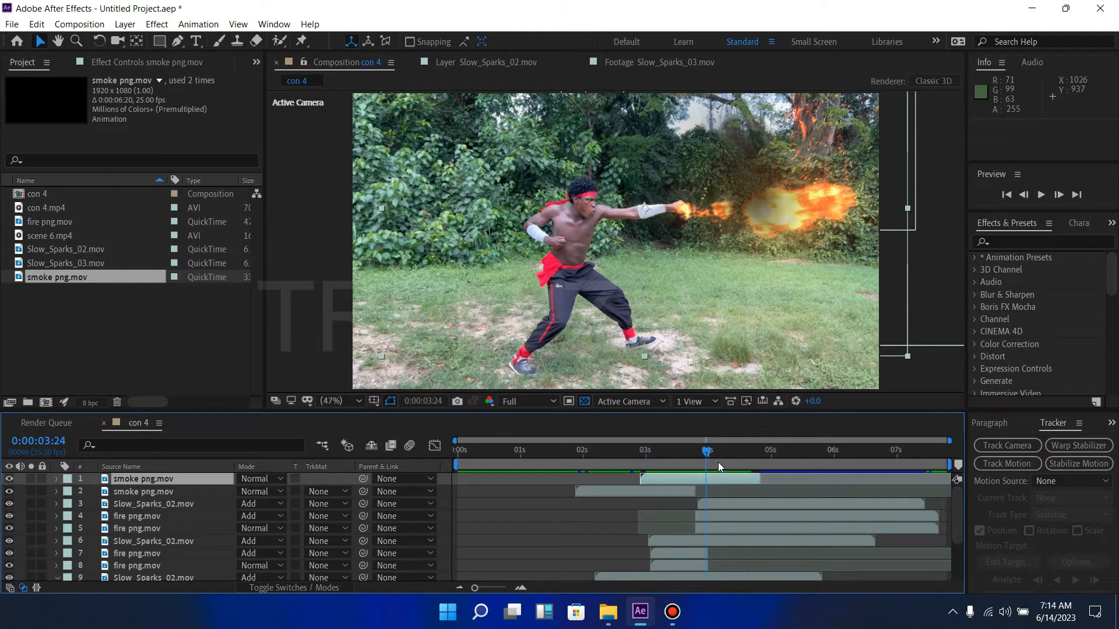
key("ctrl+d")
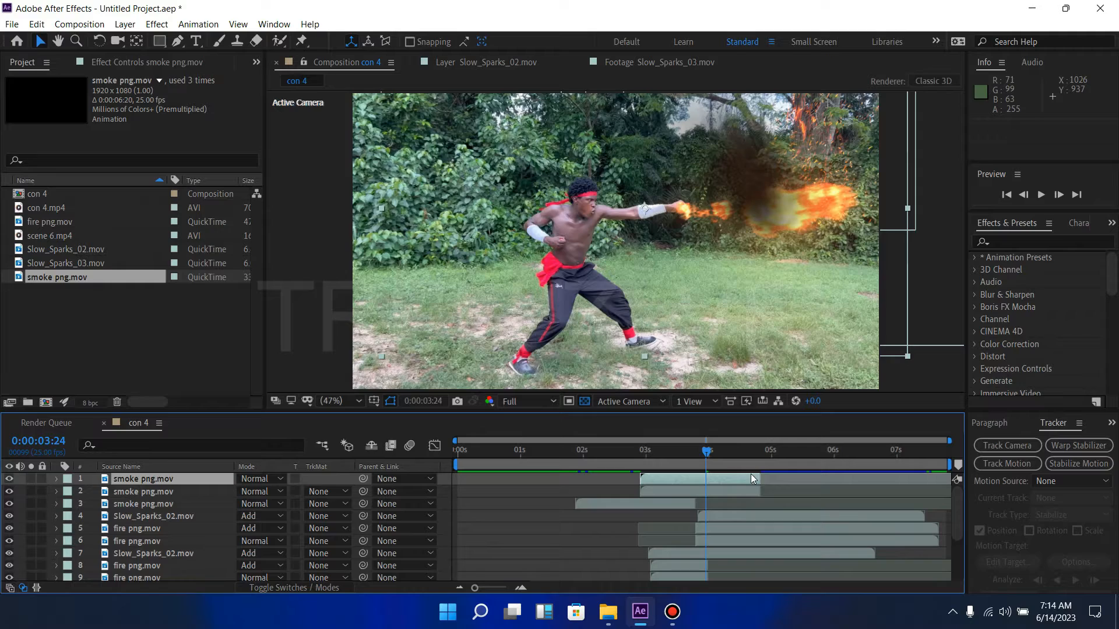
left_click_drag(738, 477, 809, 492)
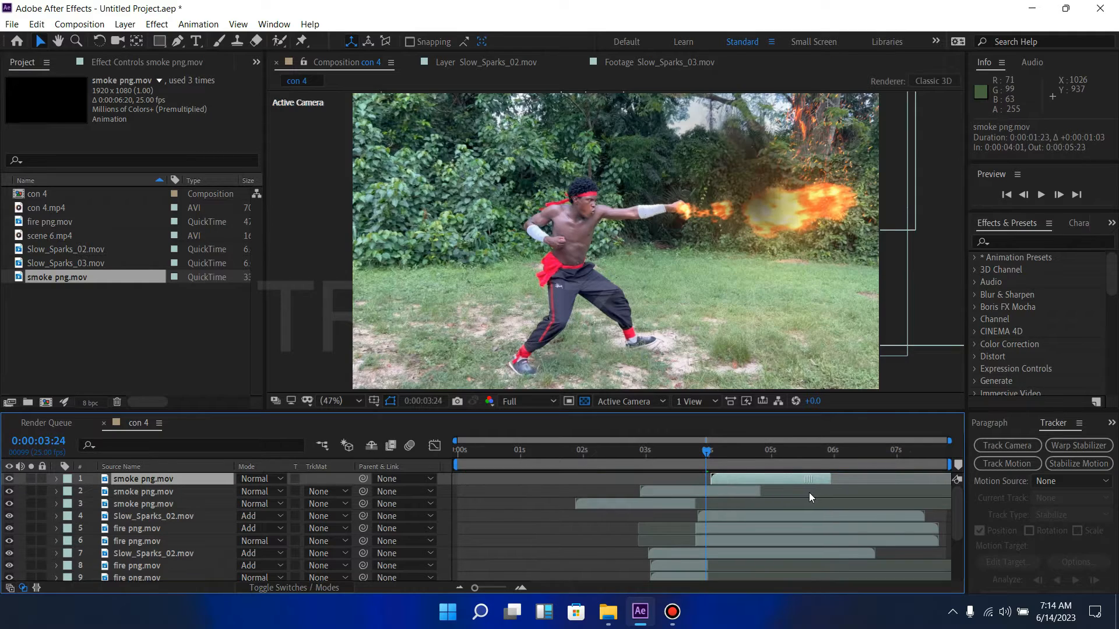
key("space")
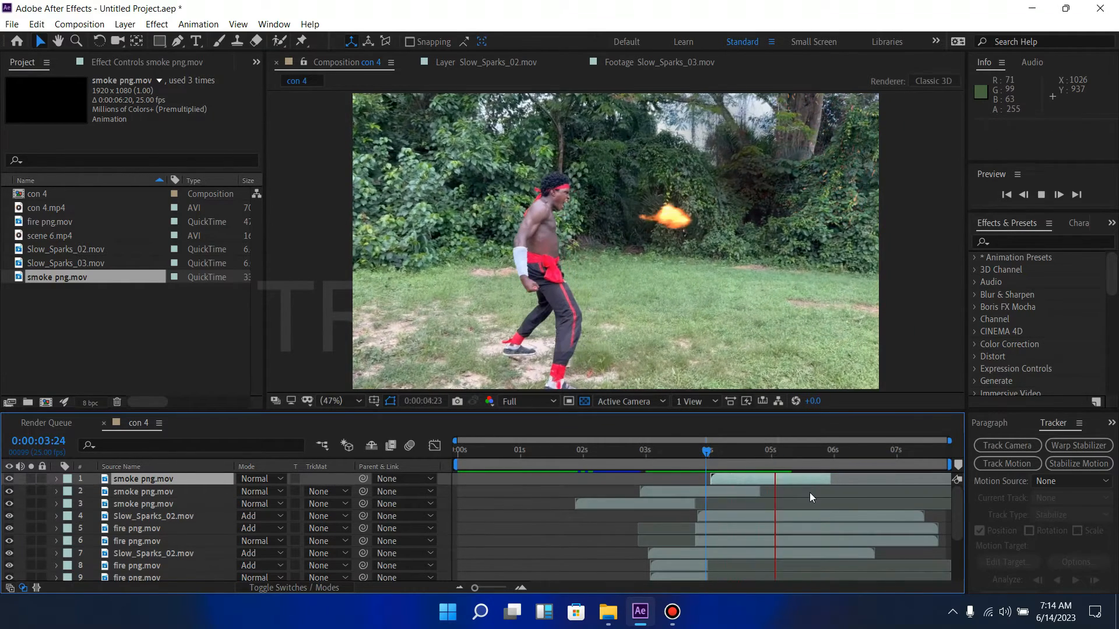
key("space")
Shift the third smoke layer earlier to start at about 0:00:03:16 and preview it over the last fire blast.
left_click(711, 453)
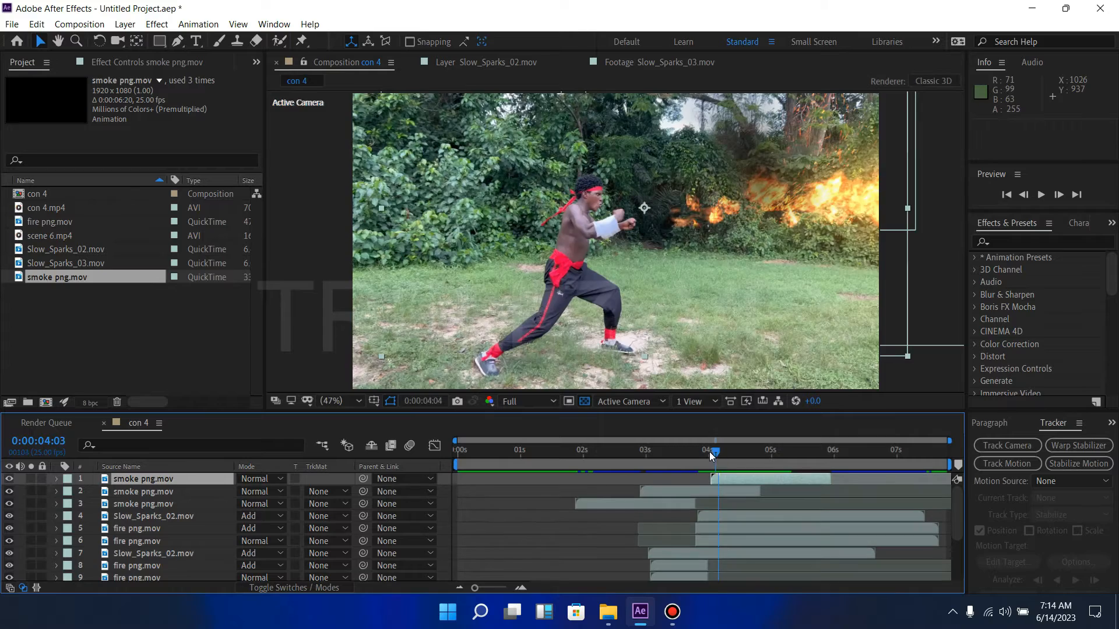
left_click_drag(712, 454, 711, 480)
left_click(736, 474)
key("space")
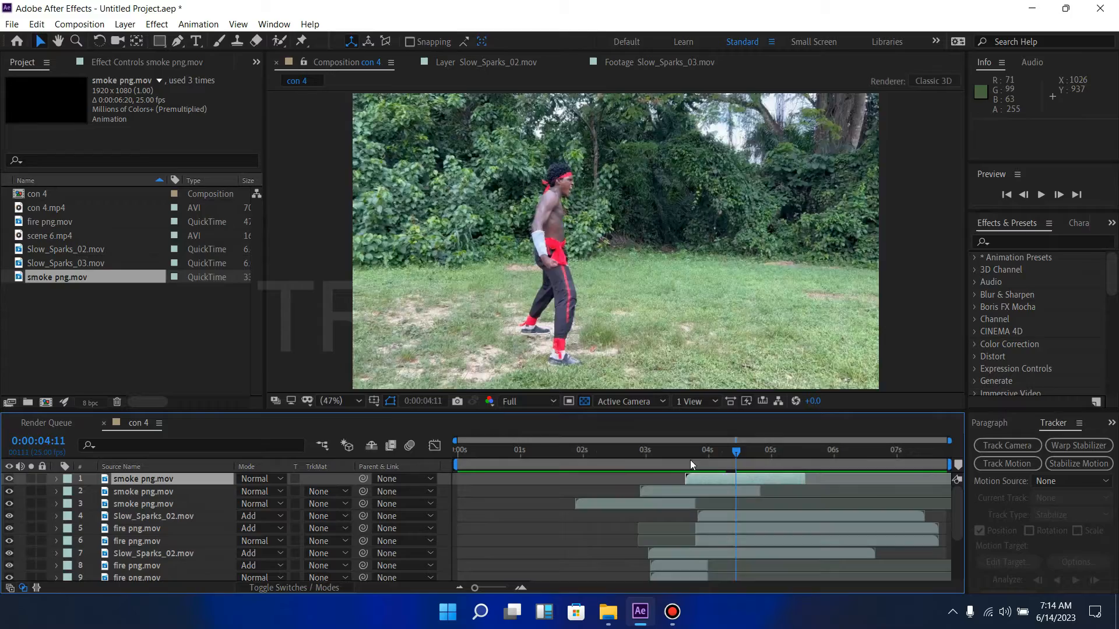
Preview all three smoke layers against the fire blasts, starting from 0:00:02:08 and again from 0:00:01:08.
left_click(601, 456)
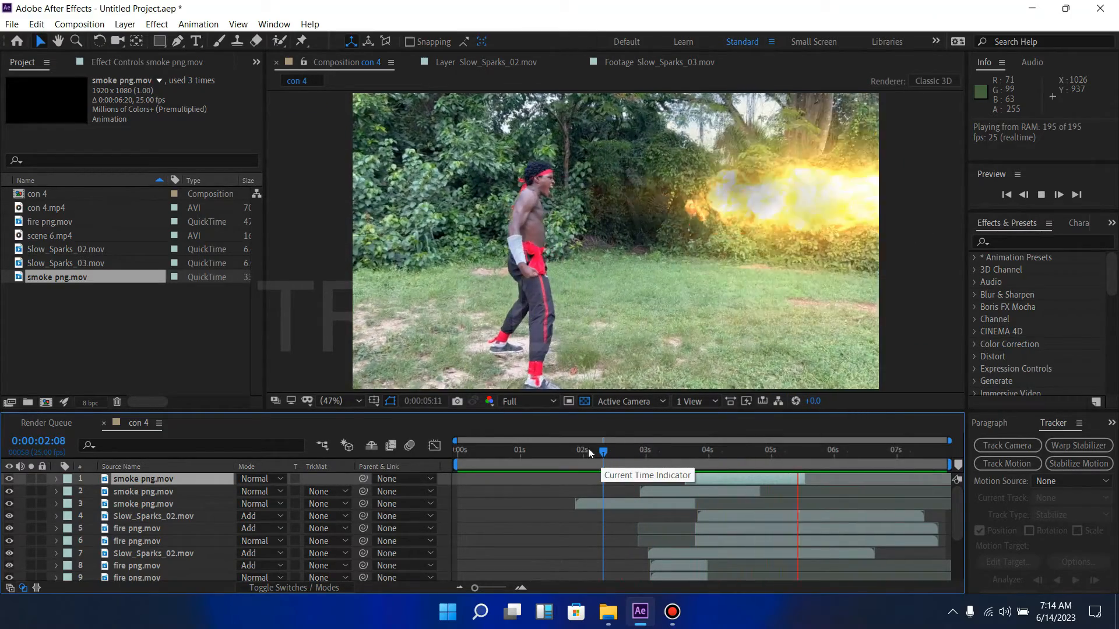
left_click_drag(603, 455, 536, 455)
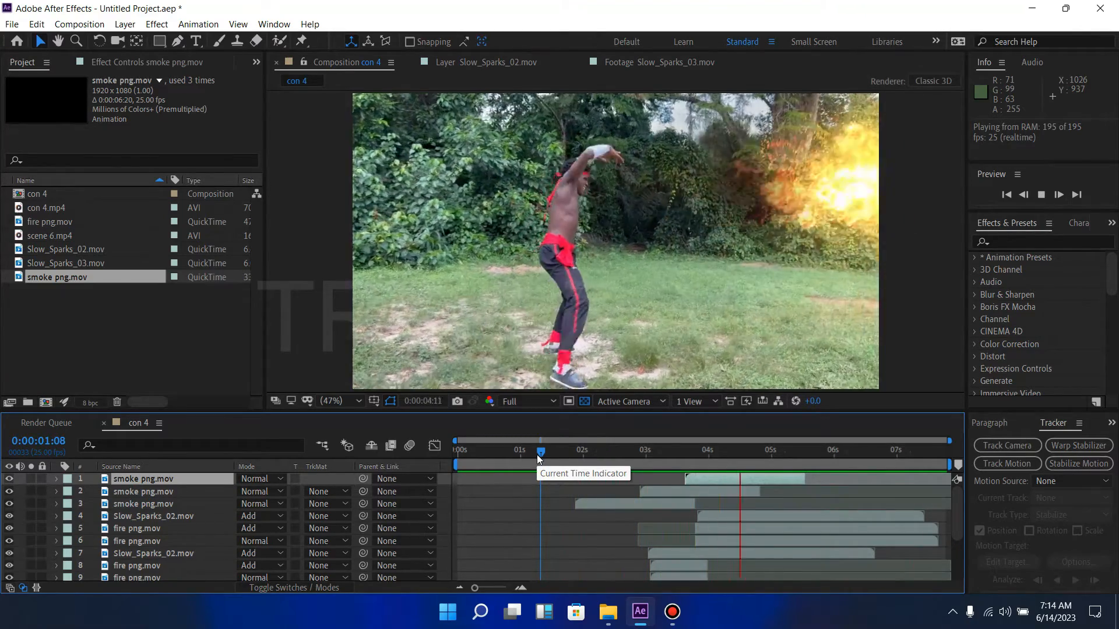
key("space")
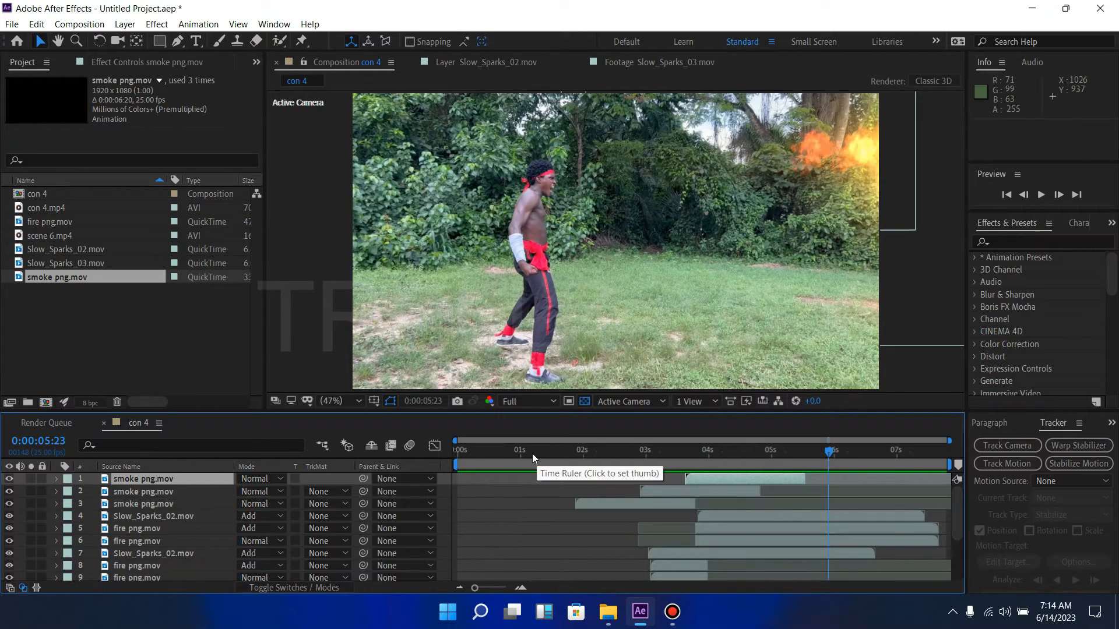
Add a new adjustment layer above all layers and set the current time to 0:00:02:14 on the first fire blast.
scroll(604, 516, "down", 4)
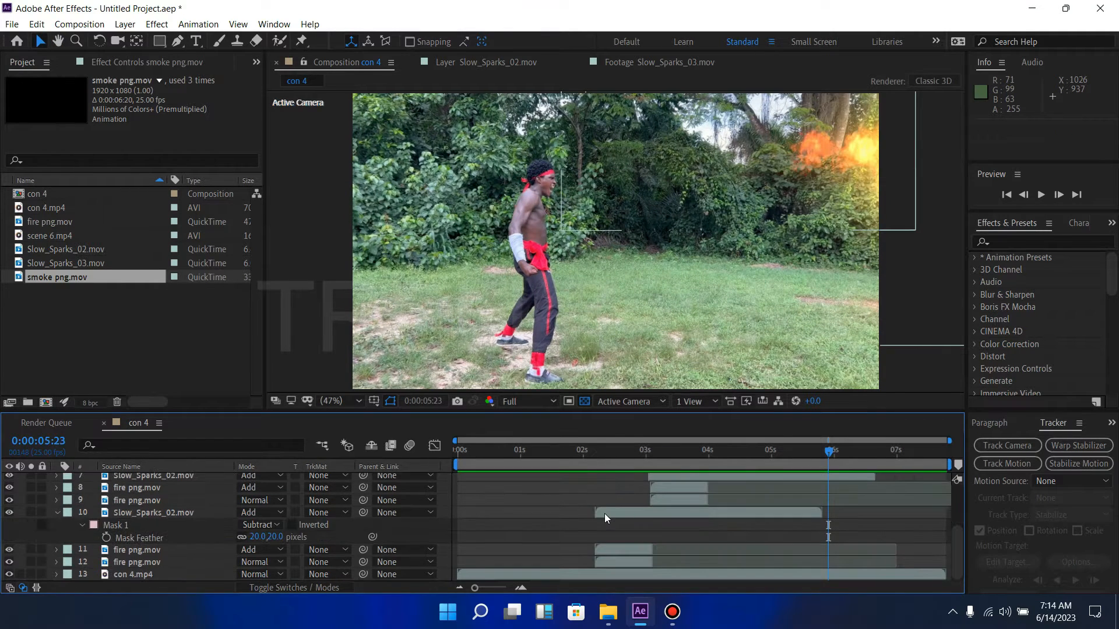
left_click(582, 456)
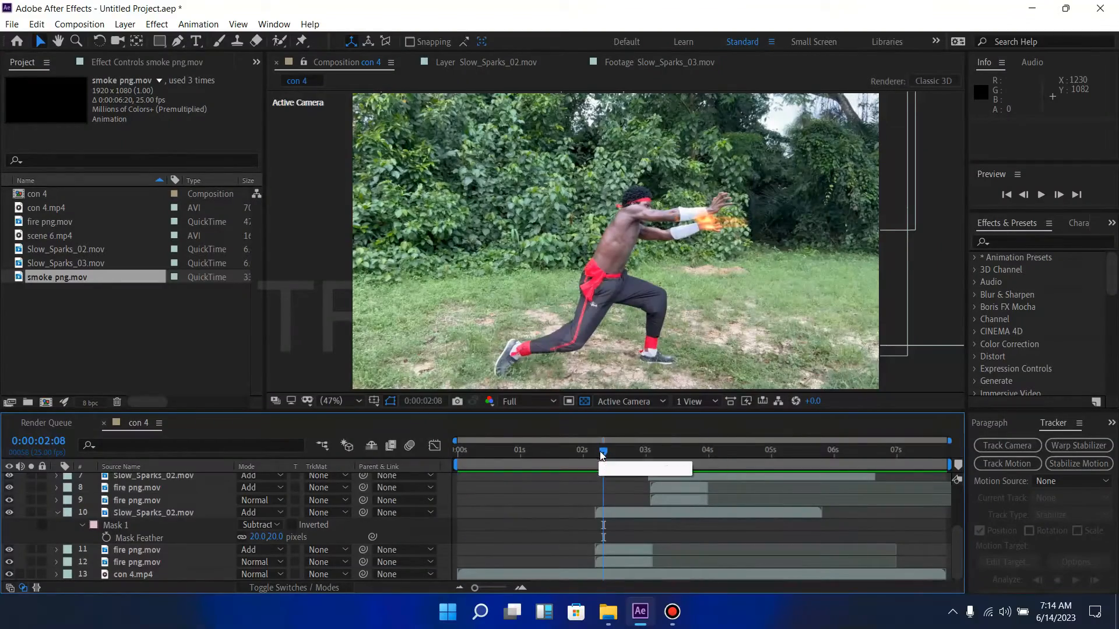
mouse_move(600, 451)
left_mouse_down()
mouse_move(583, 451)
mouse_move(631, 457)
mouse_move(610, 459)
left_mouse_up()
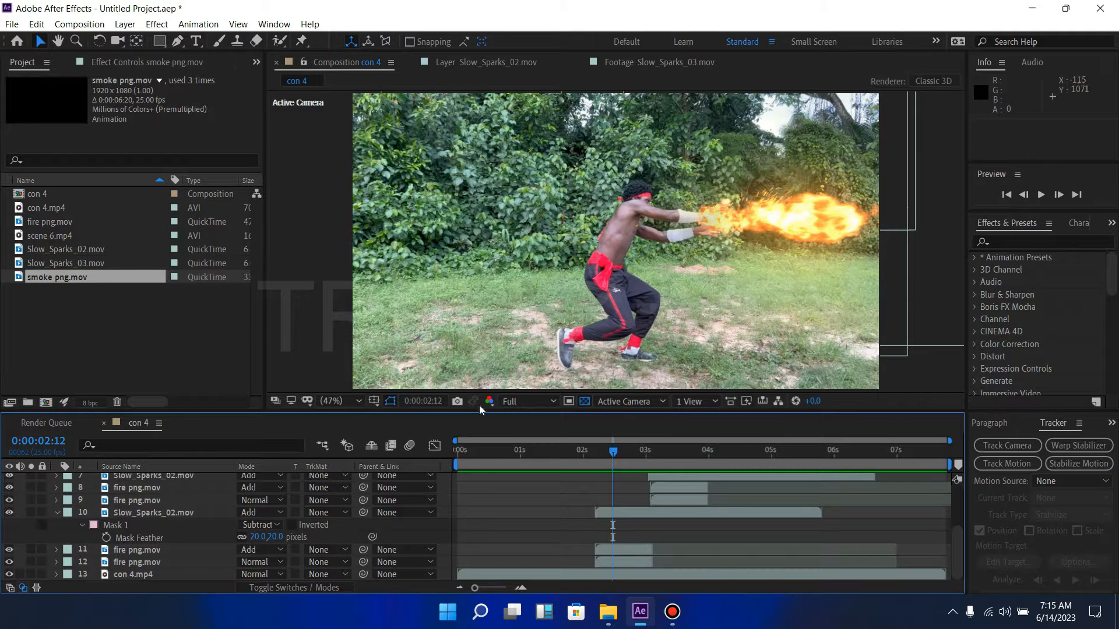
left_click(124, 25)
mouse_move(170, 47)
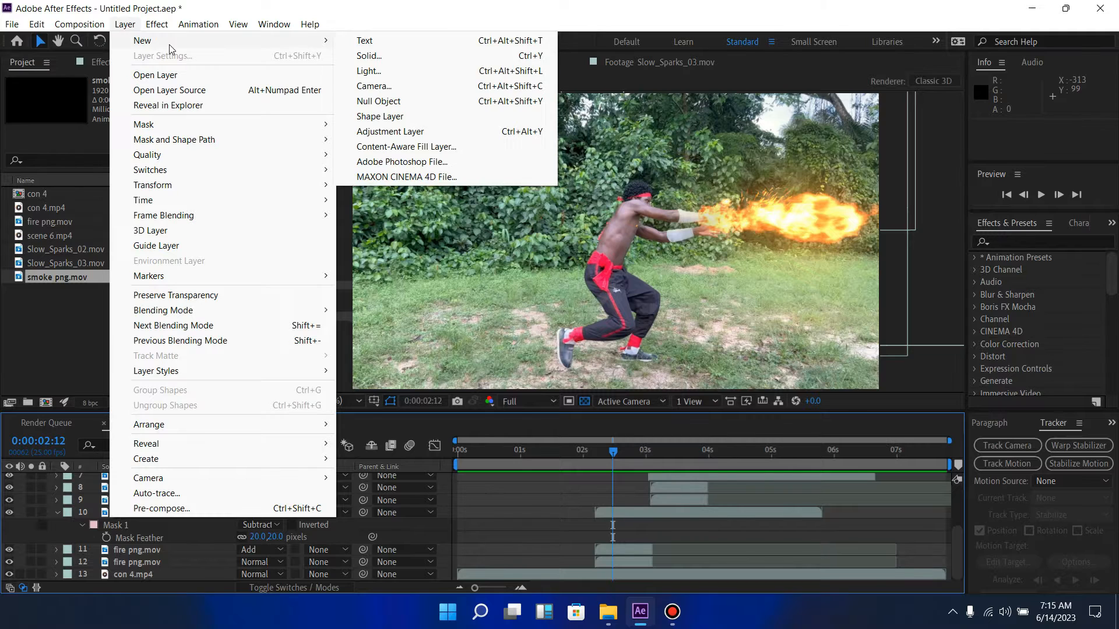
left_click(386, 131)
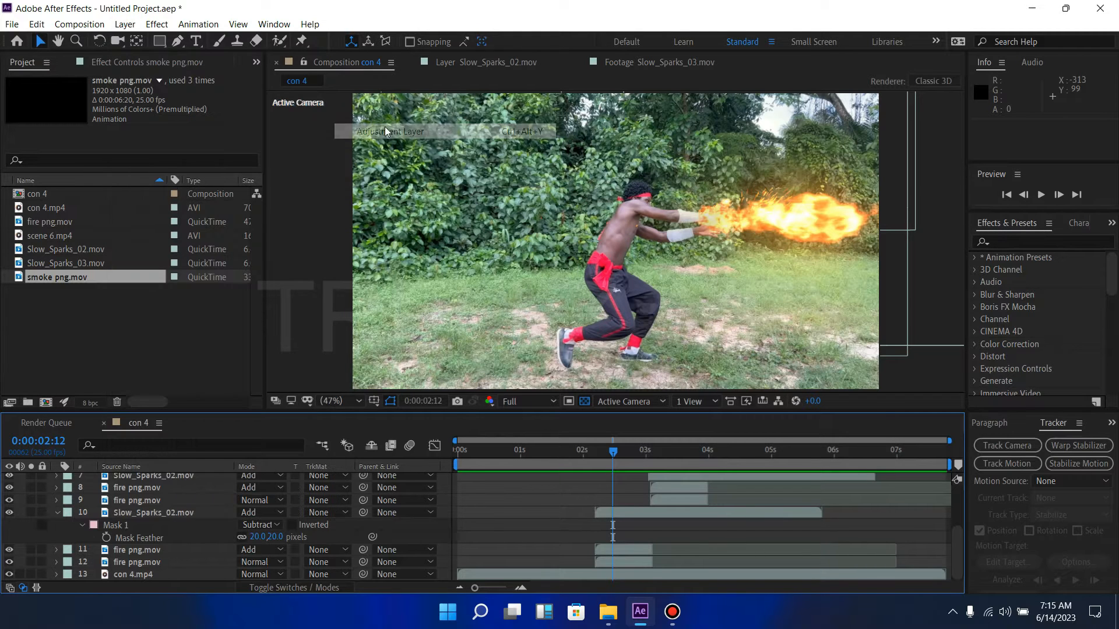
mouse_move(613, 451)
left_mouse_down()
mouse_move(563, 451)
mouse_move(614, 449)
left_mouse_up()
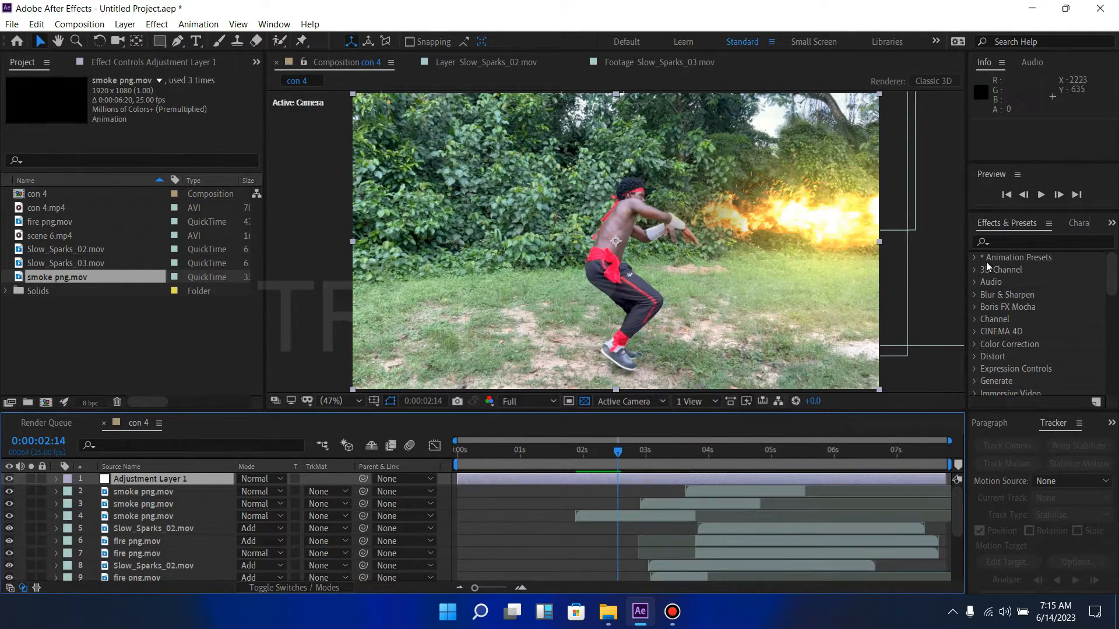
Apply the Heat Distortion effect to the adjustment layer and set its Distortion Amount to 12.0.
left_click(1004, 243)
type("heat")
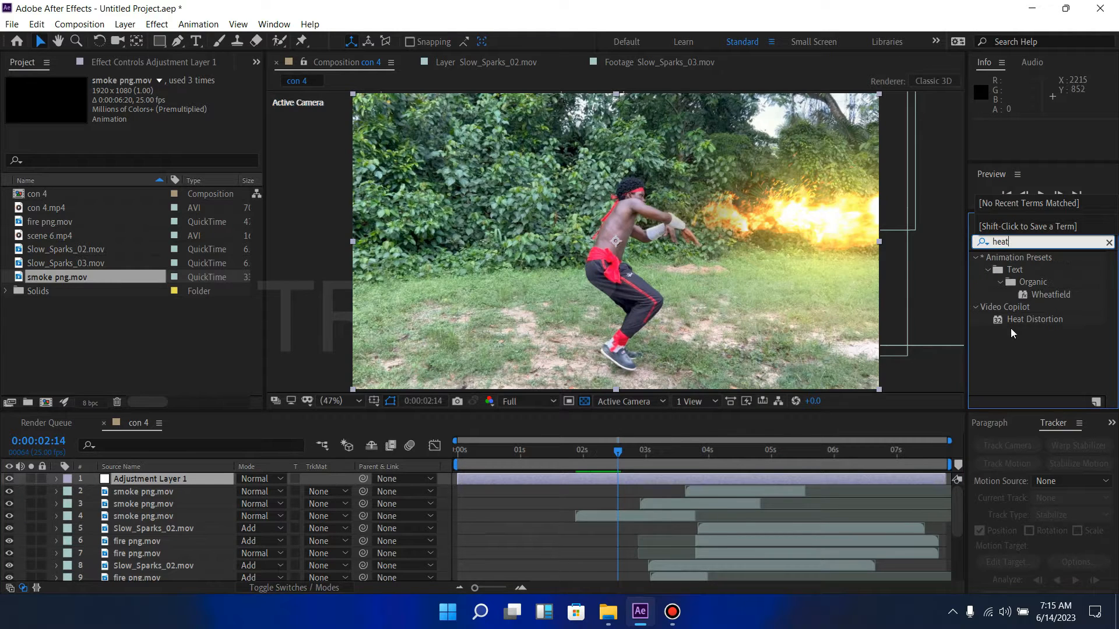
left_click(1025, 319)
left_click(1026, 319)
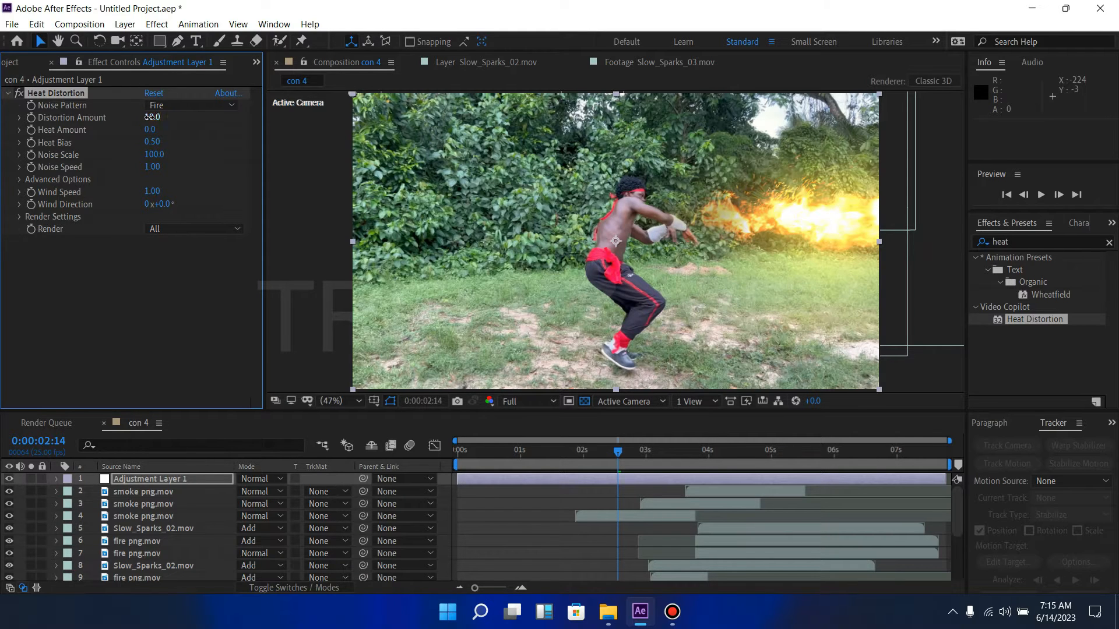
mouse_move(152, 118)
left_mouse_down()
mouse_move(167, 121)
mouse_move(155, 124)
left_mouse_up()
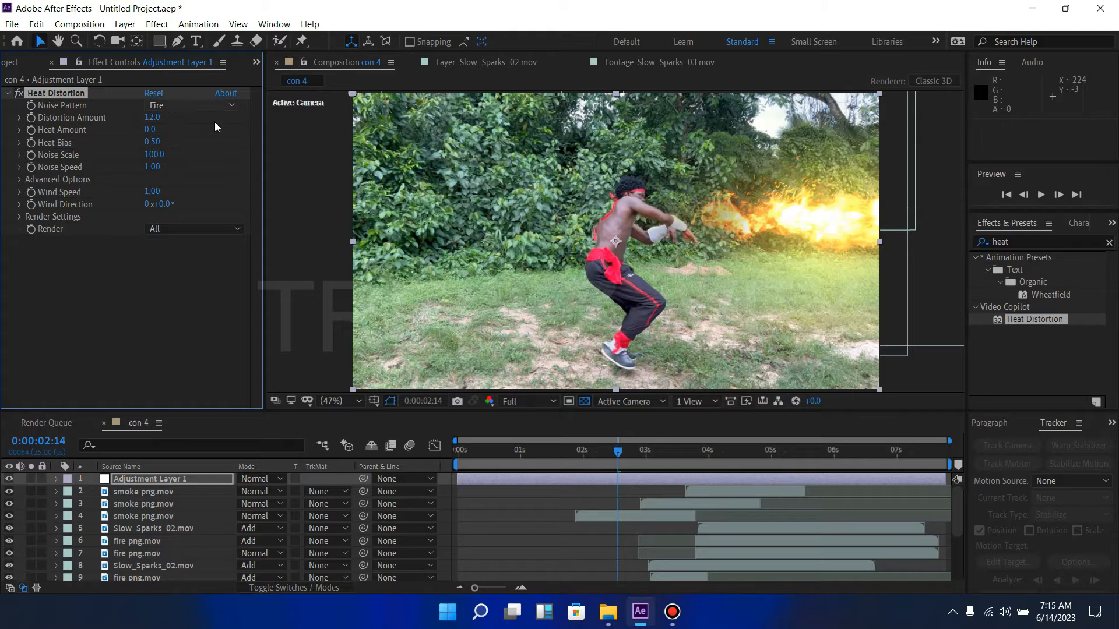
Draw a closed Pen tool mask on the adjustment layer around the fire blast, from the fighter's hands past the frame's edge.
left_click(178, 41)
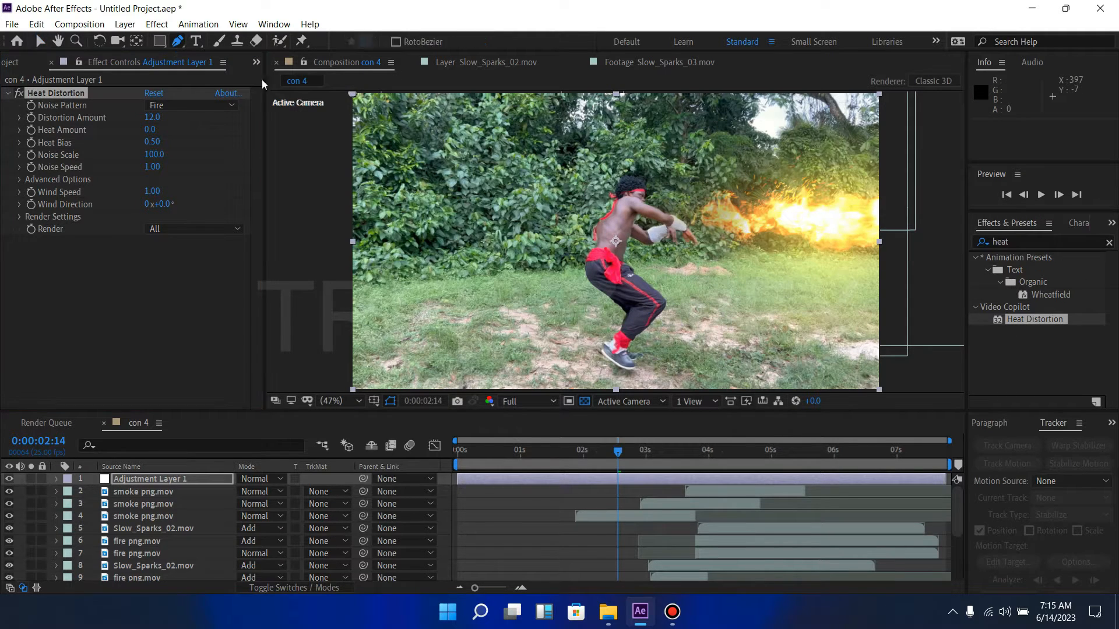
left_click(711, 198)
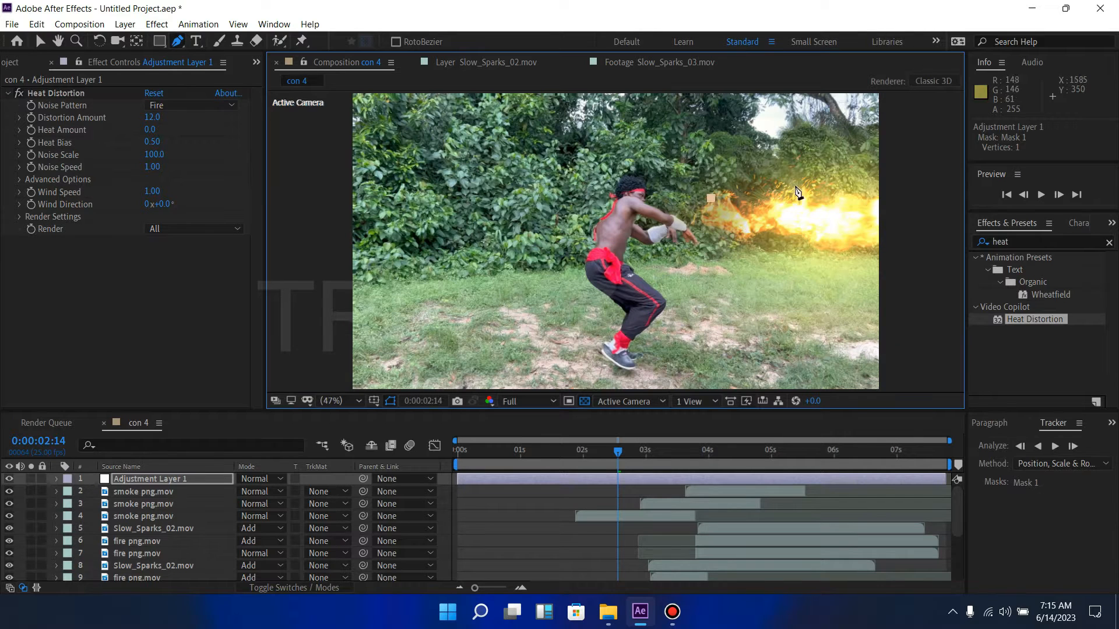
left_click(811, 179)
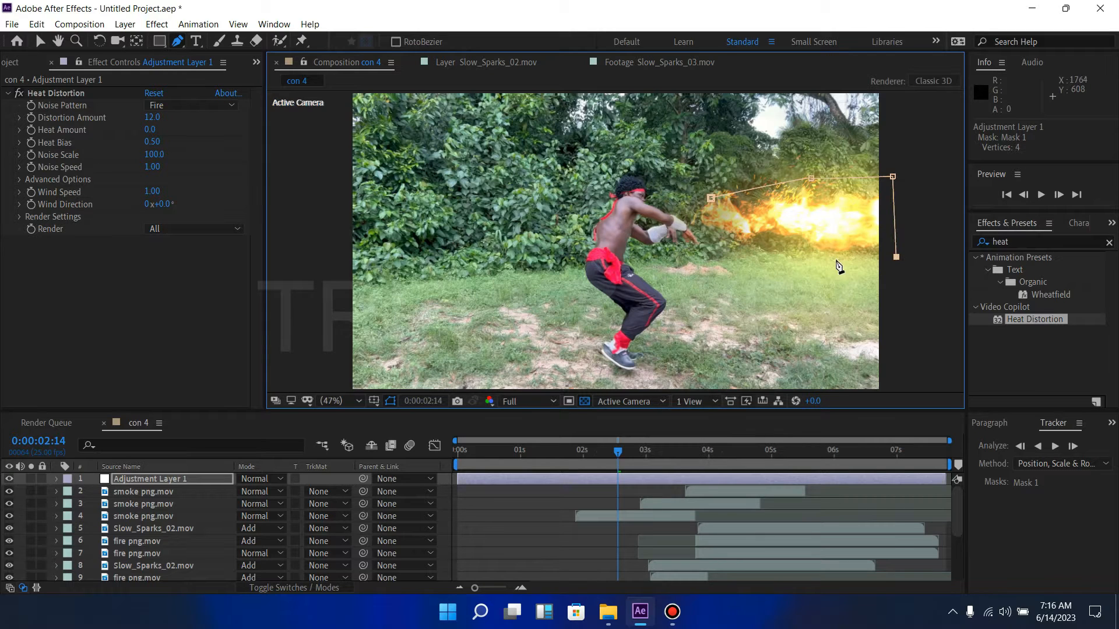
left_click(727, 246)
left_click(690, 221)
left_click(710, 198)
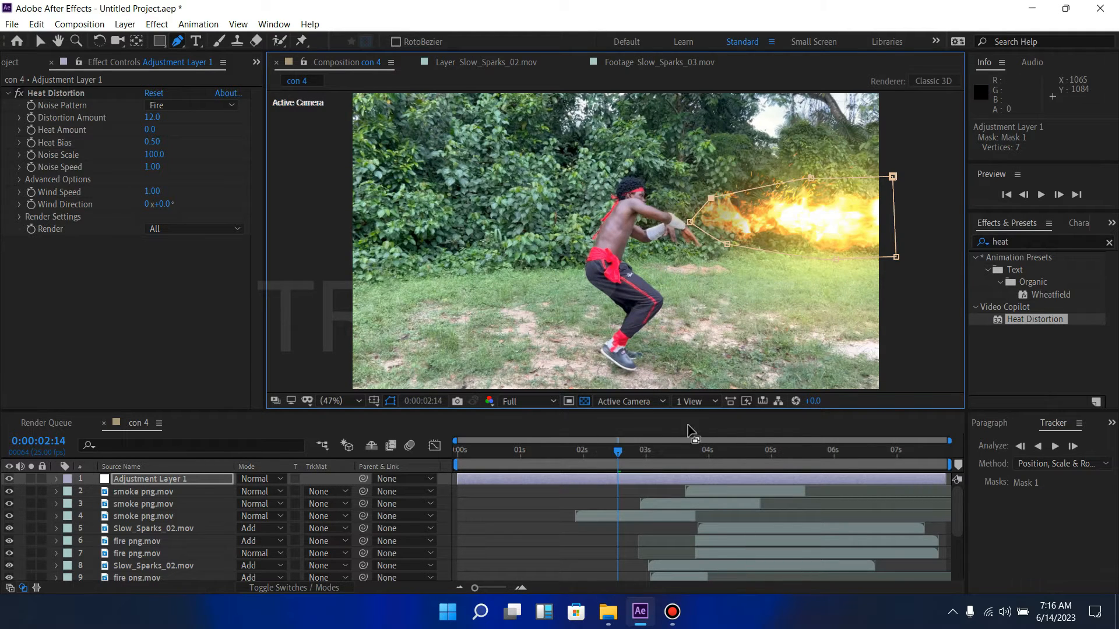
Round the mask's two outer corners and its tip at the fighter's hands with the Convert Vertex tool.
left_click(182, 40)
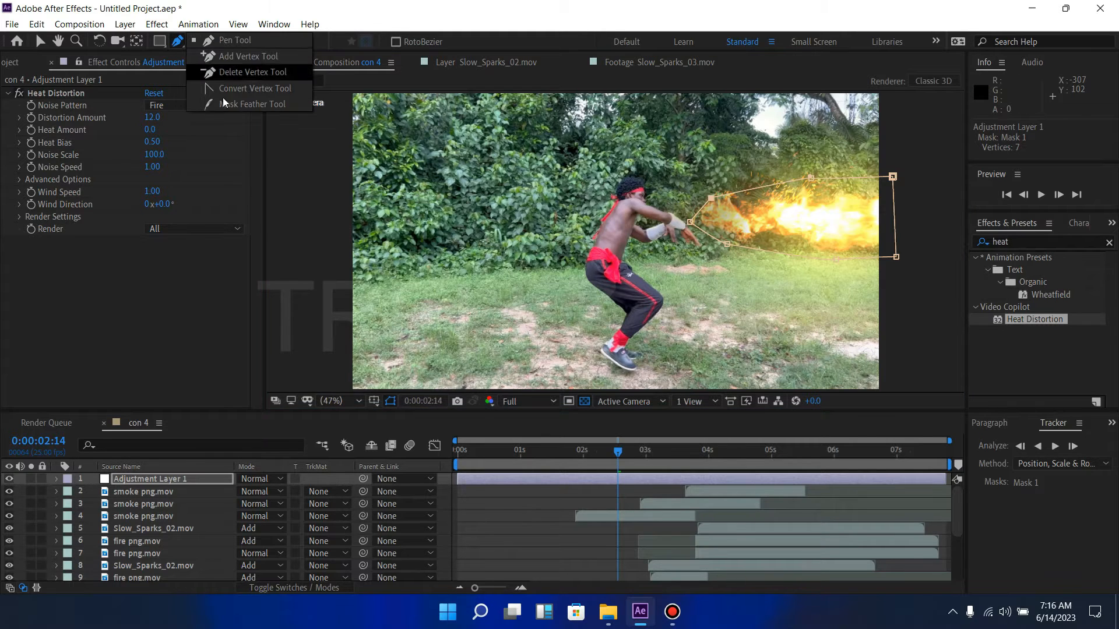
left_click(228, 88)
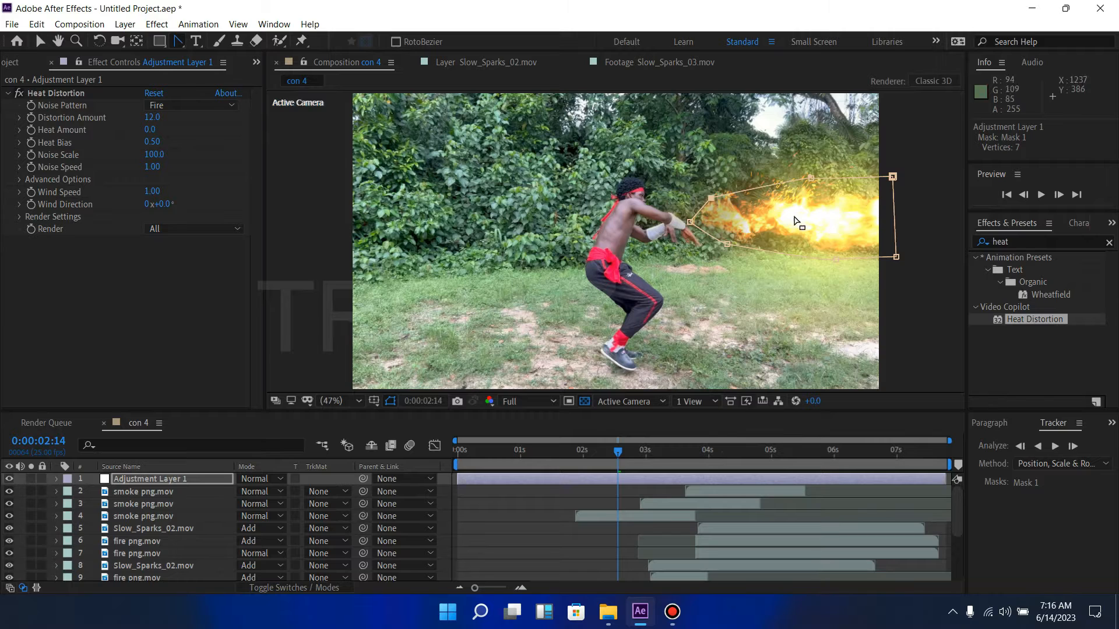
left_click_drag(893, 177, 912, 194)
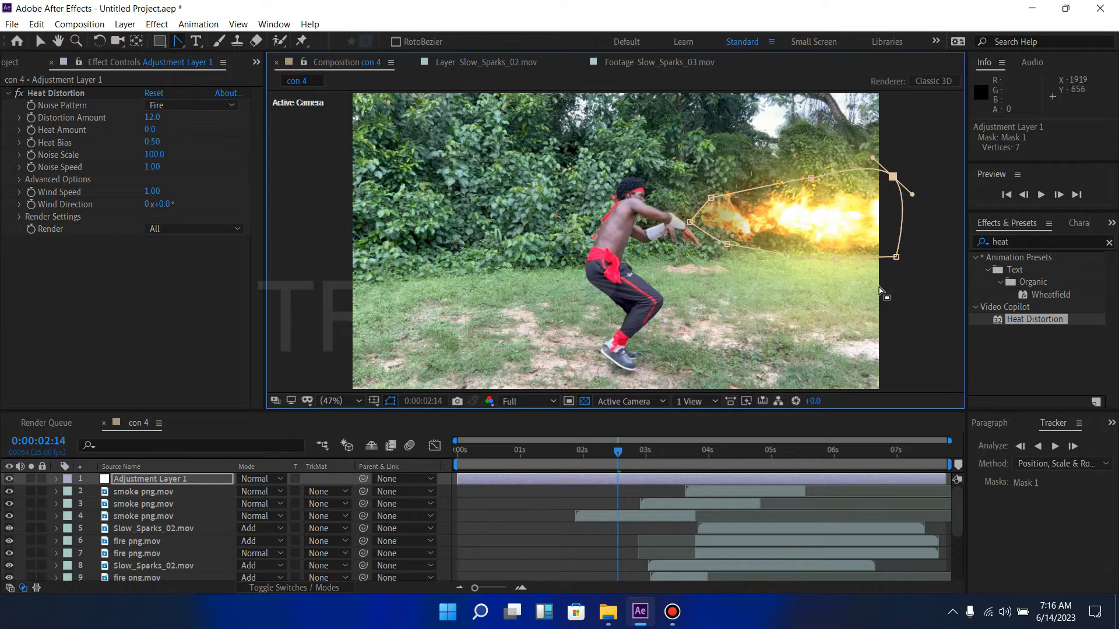
left_click(897, 257)
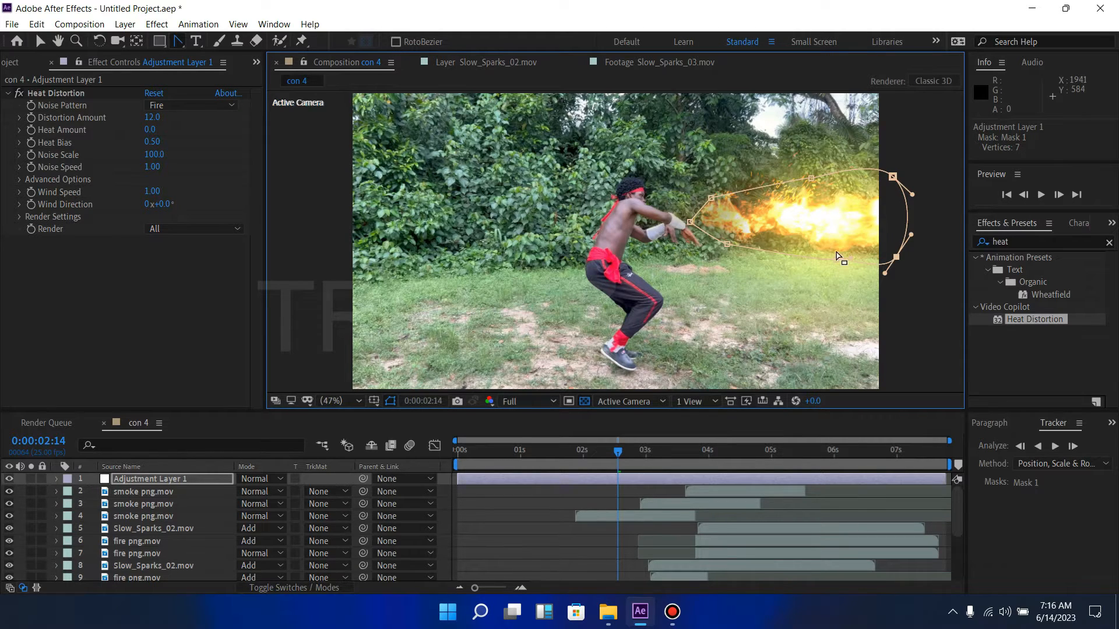
left_click(689, 224)
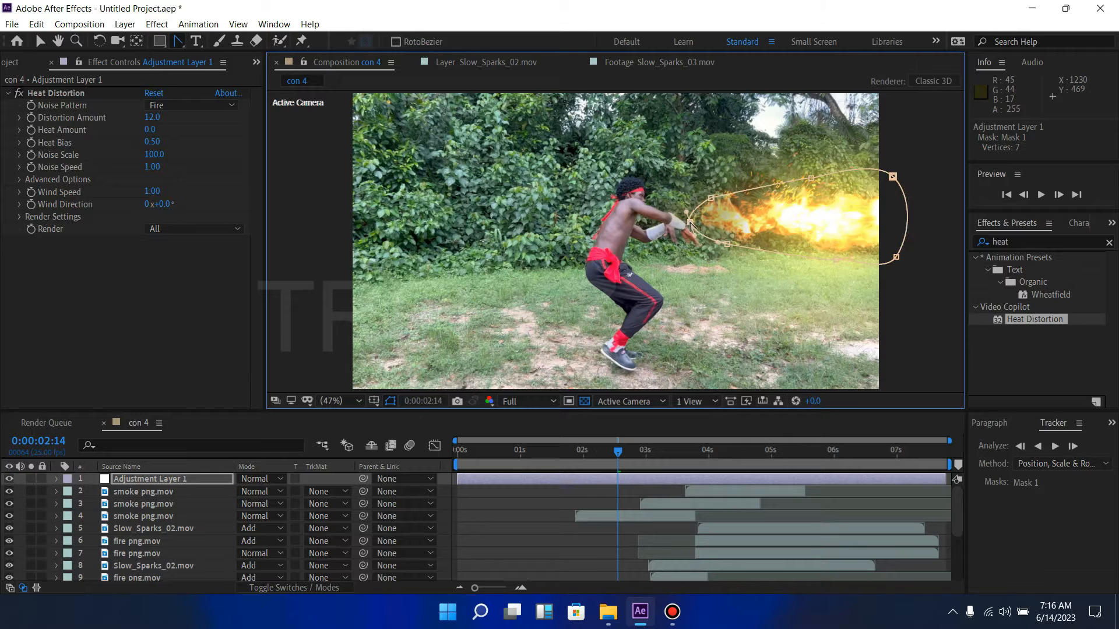
key("v")
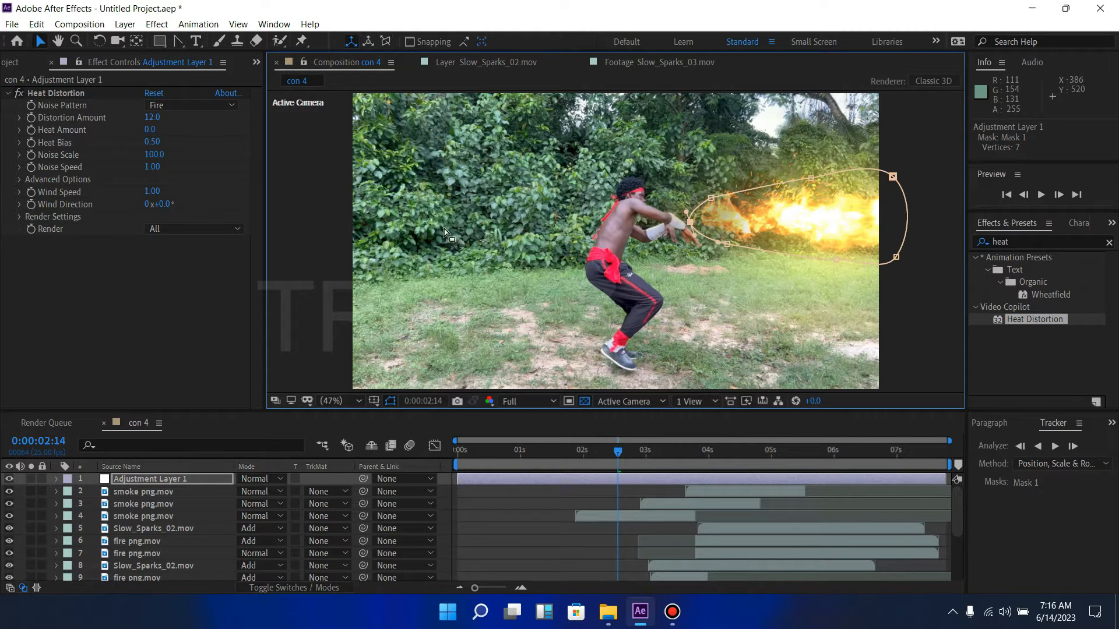
Examine the heat distortion from 0:00:02:03 to 0:00:02:17 and compare the frame with the adjustment layer hidden and shown.
left_click_drag(619, 453, 592, 453)
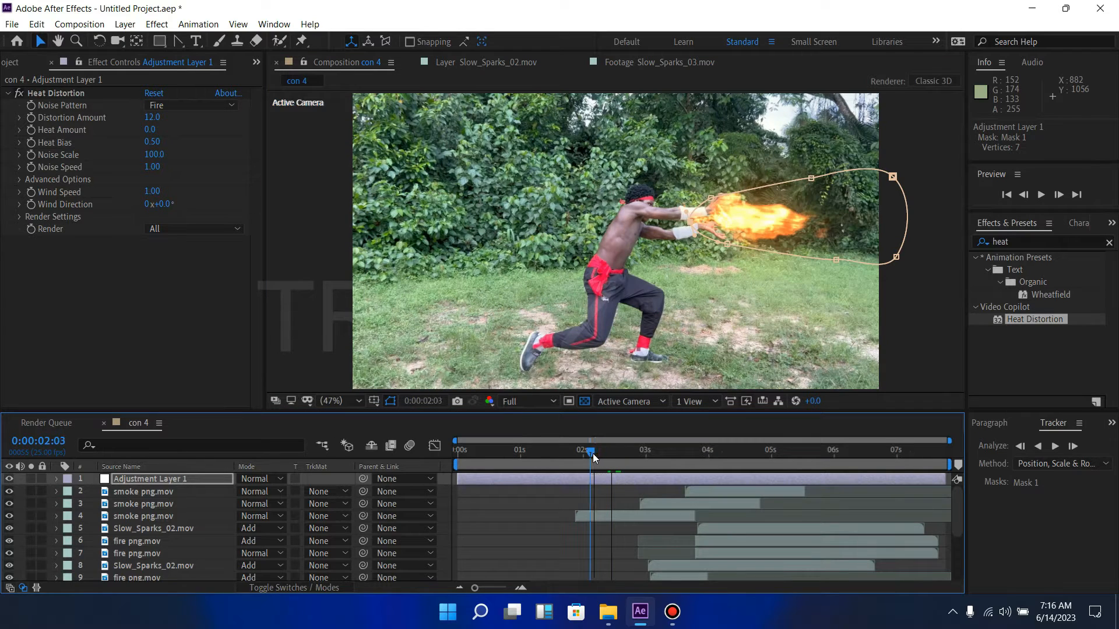
left_click_drag(592, 454, 626, 453)
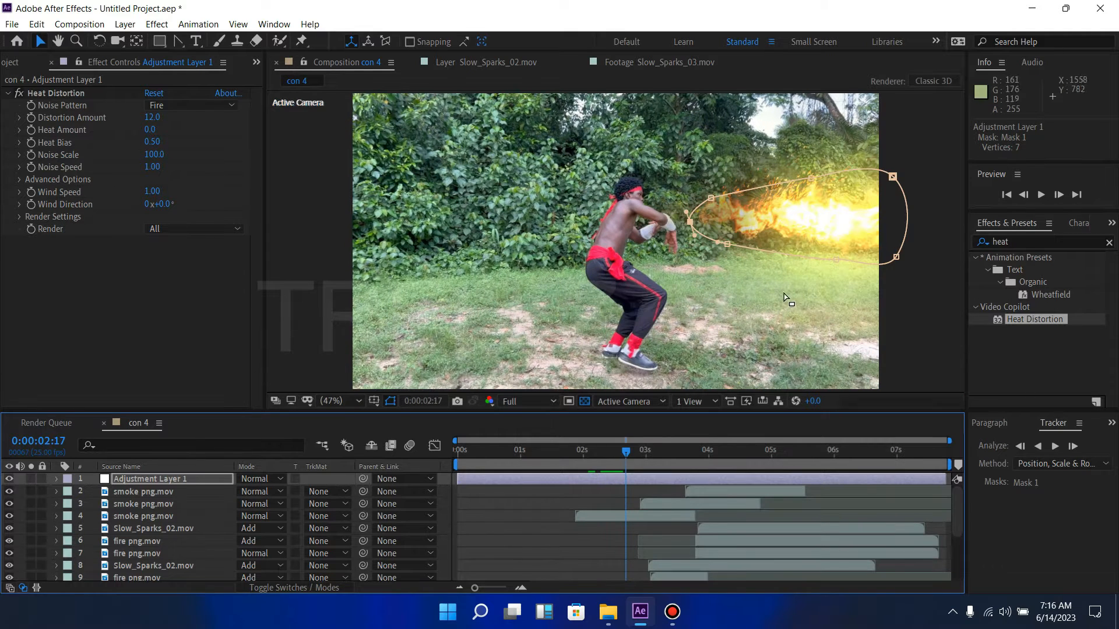
left_click(10, 479)
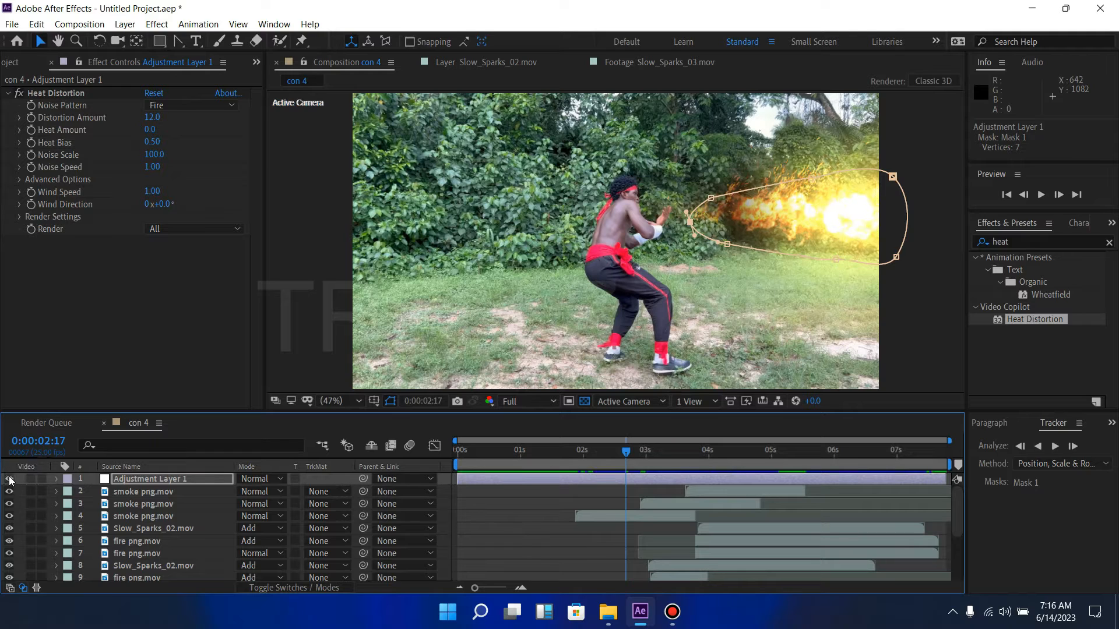
left_click(9, 479)
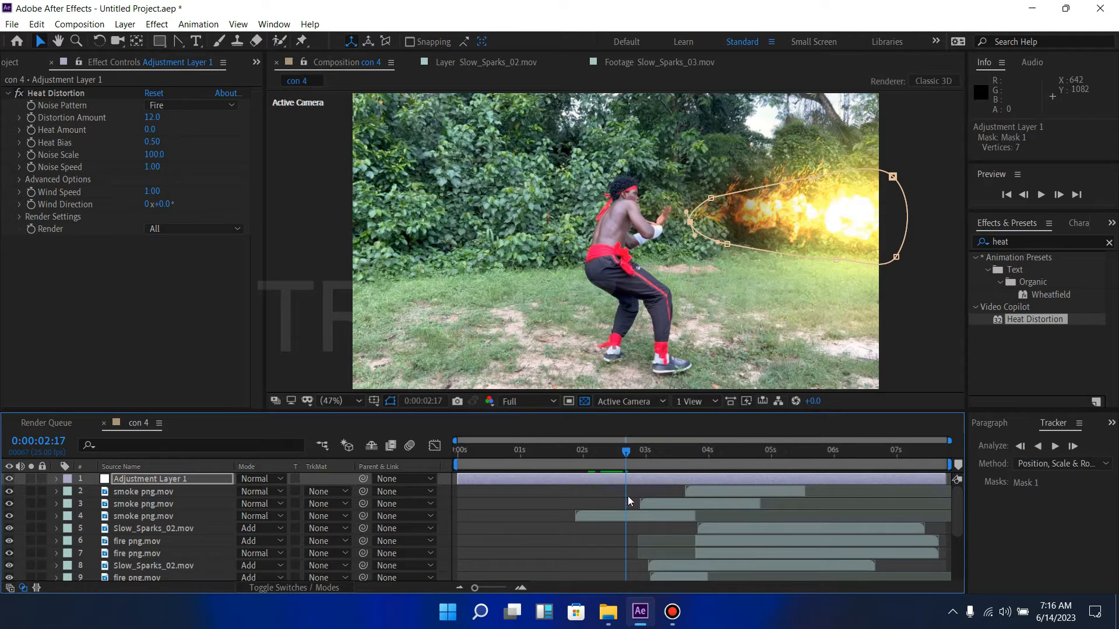
Keyframe the adjustment layer's Mask Path at 0:00:02:17, and at 0:00:02:08 shrink the mask around the small flame at the fighter's hands.
key("m")
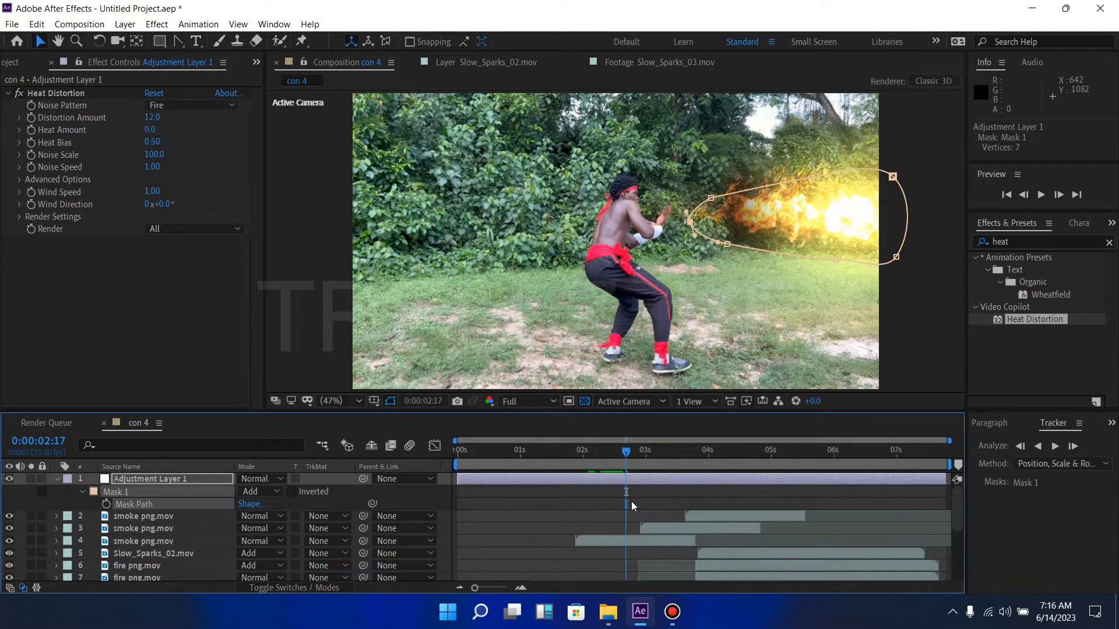
left_click(107, 504)
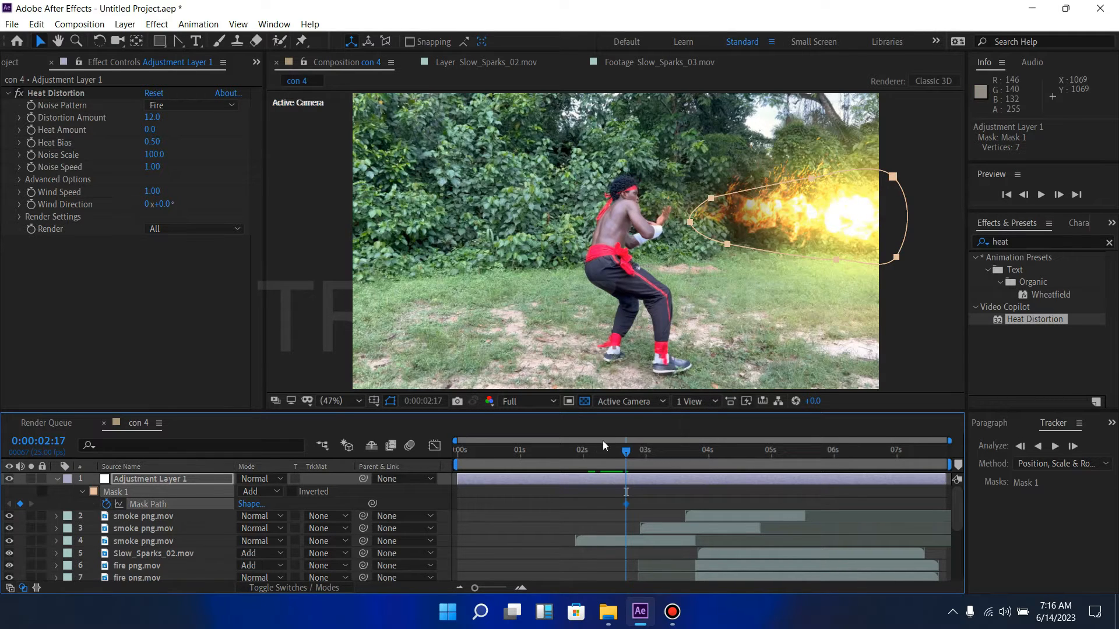
left_click_drag(625, 453, 602, 460)
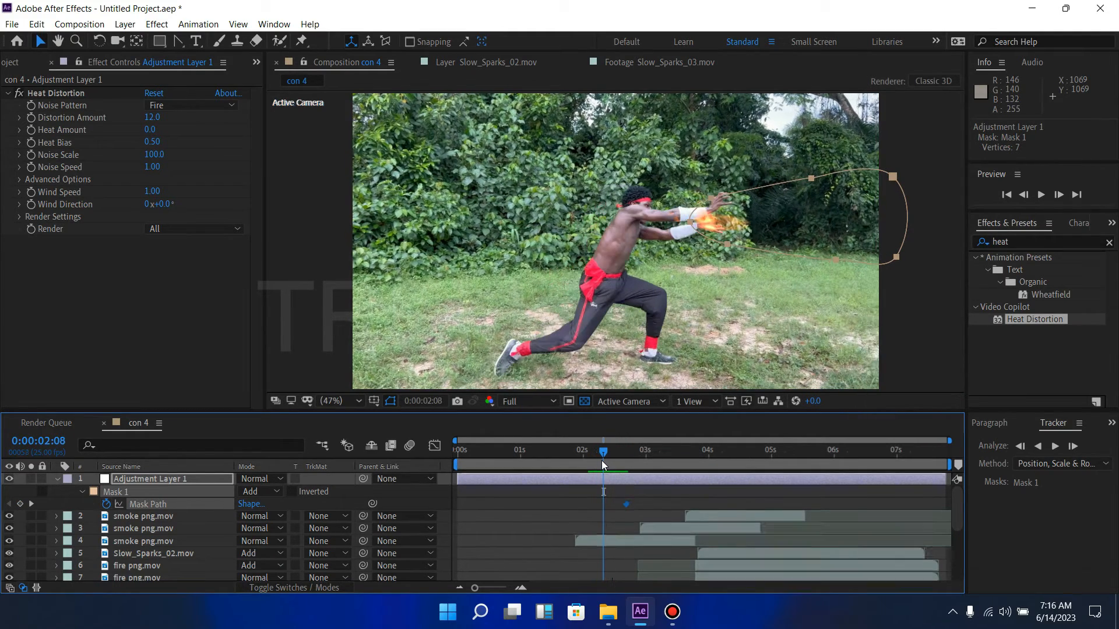
left_click(652, 509)
left_click(649, 481)
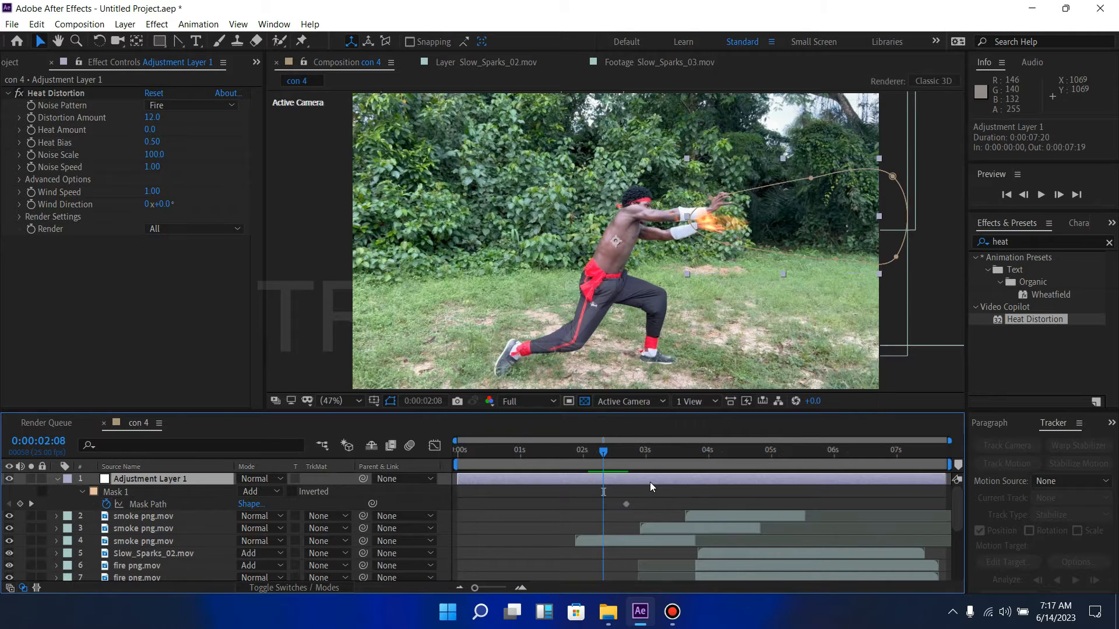
double_click(892, 175)
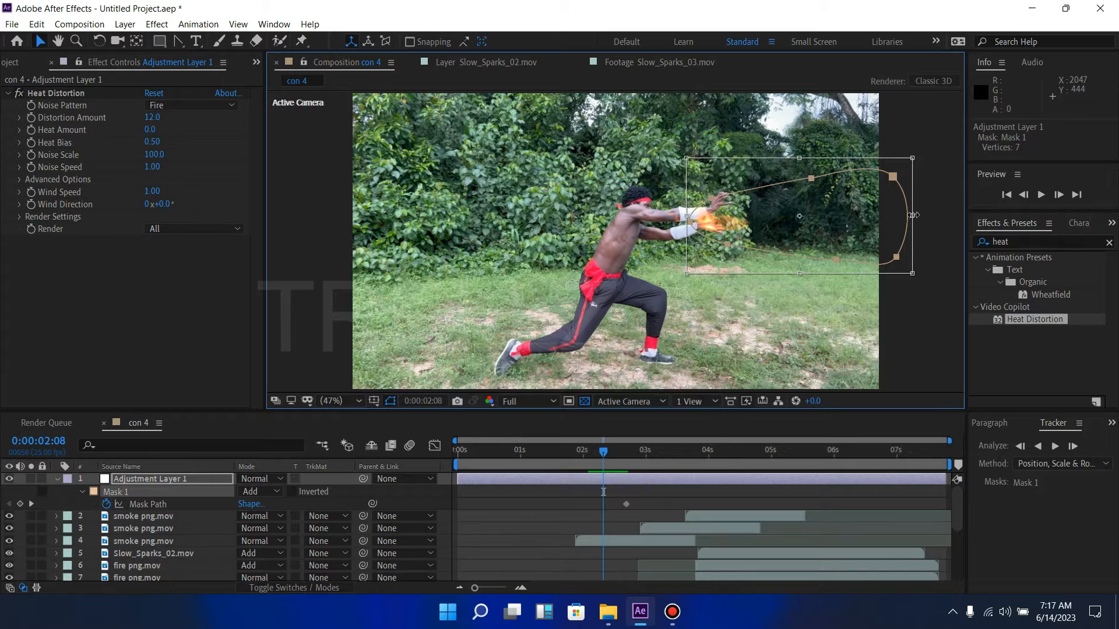
left_click_drag(910, 220, 777, 217)
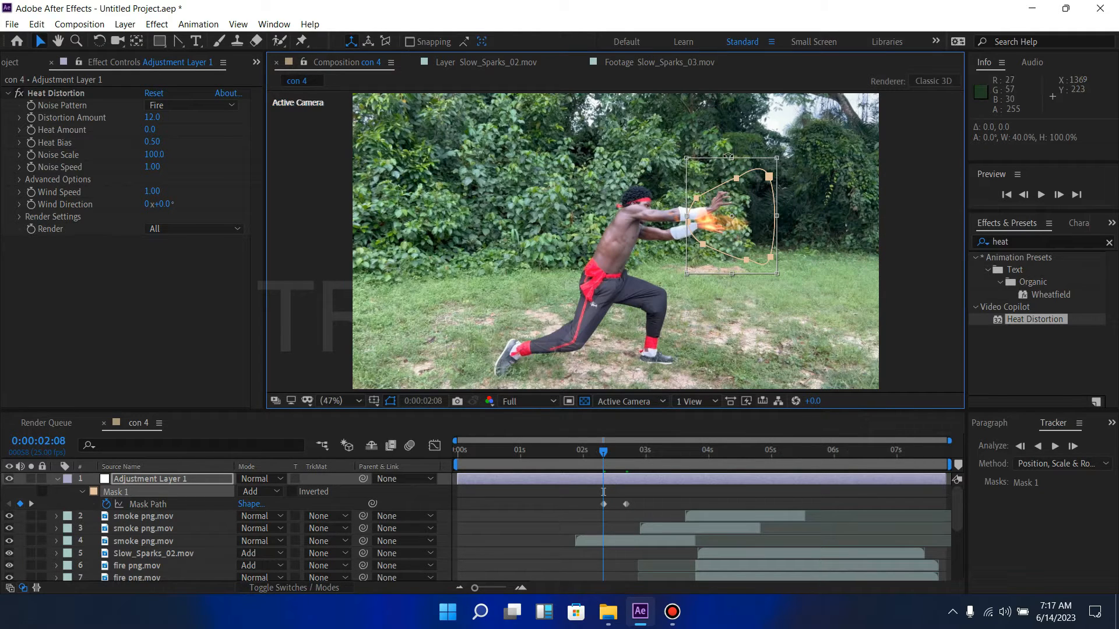
left_click_drag(732, 158, 748, 221)
left_click_drag(750, 260, 723, 215)
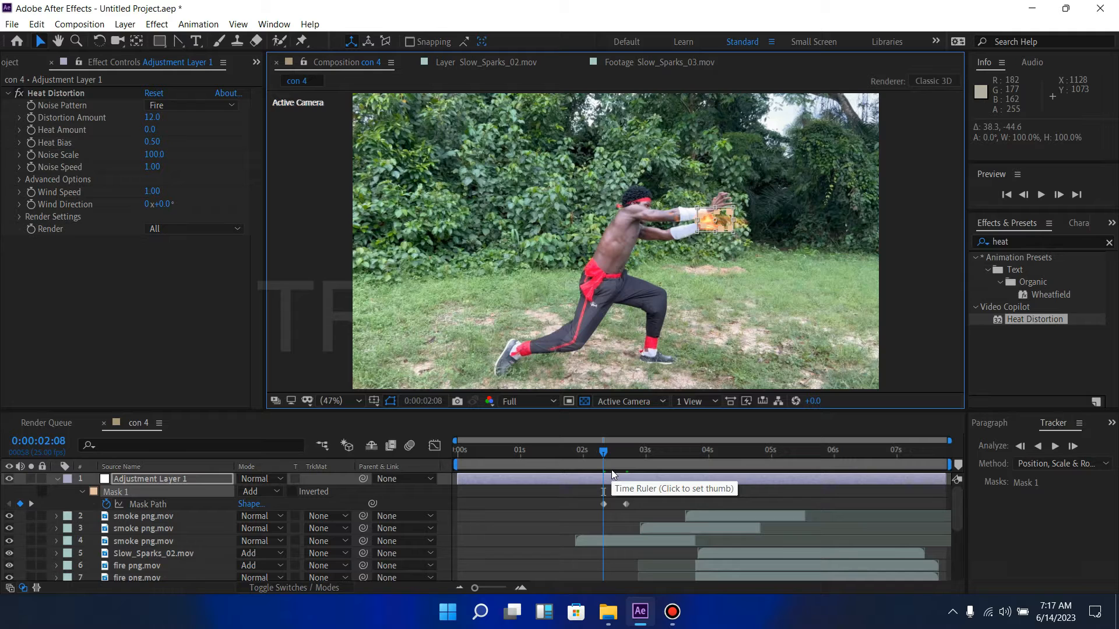
Trim the adjustment layer's start to 0:00:02:07 and play the result.
key("Page_Up")
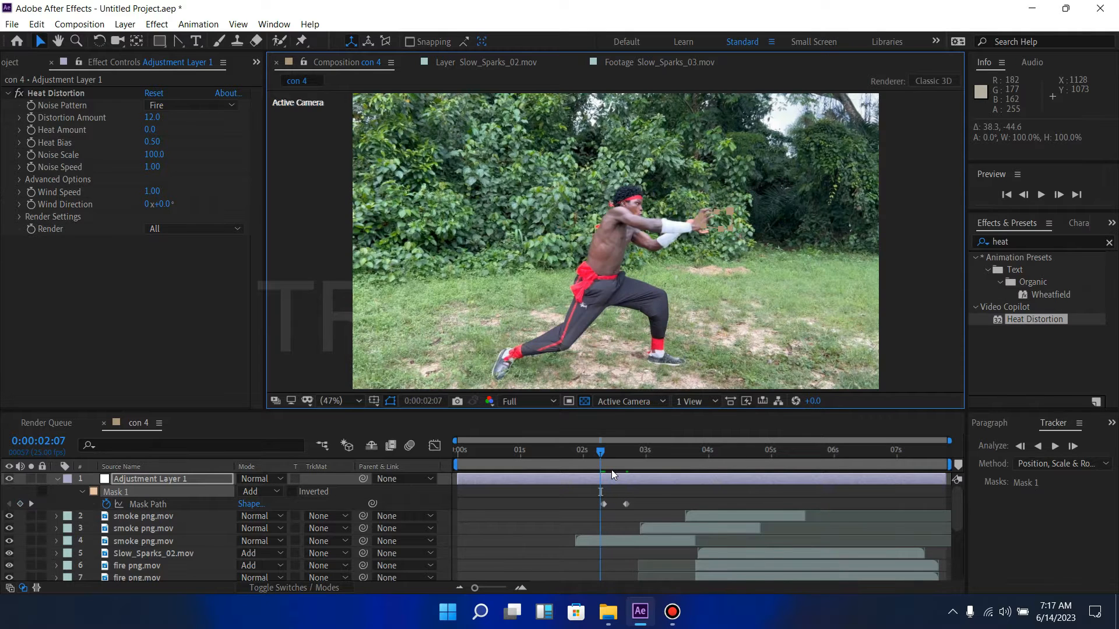
key("alt+bracketleft")
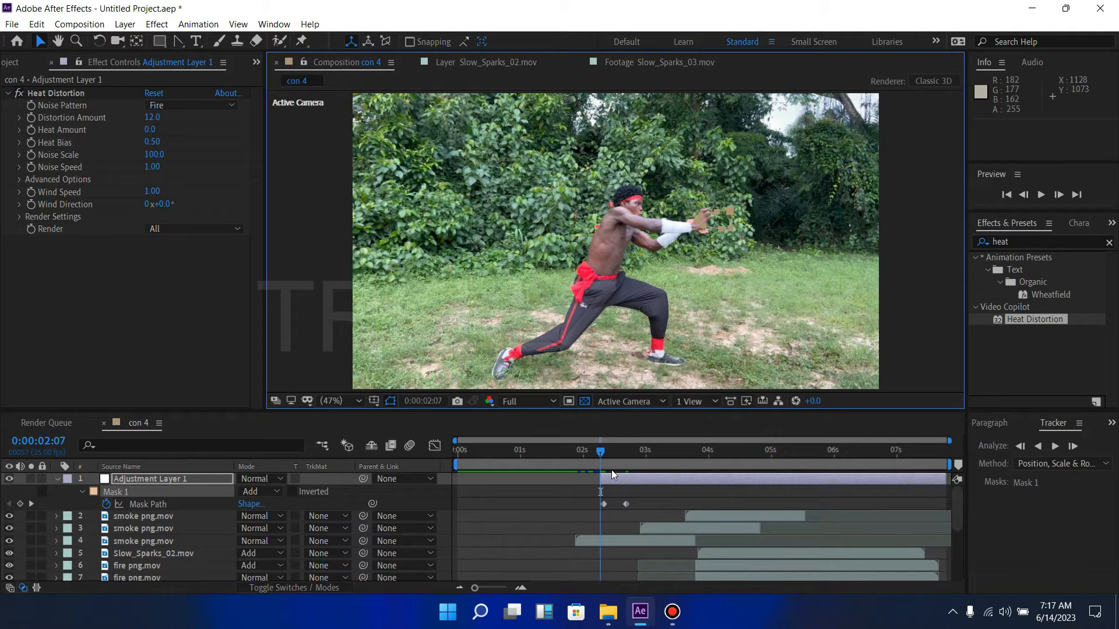
key("space")
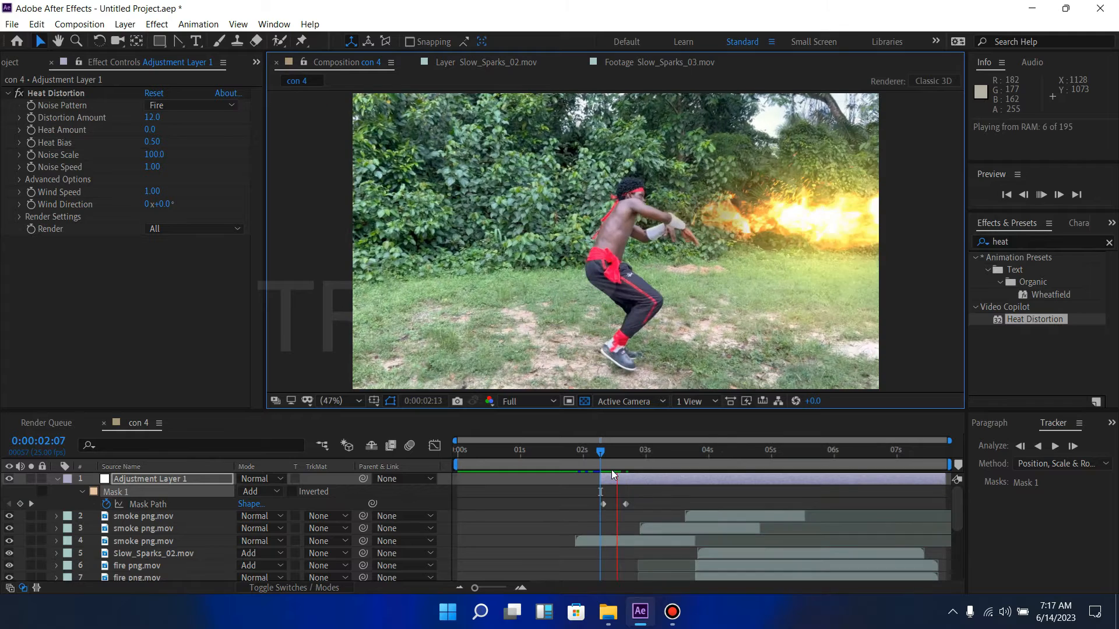
Add a Mask Path keyframe at 0:00:02:21 that holds the full-size mask around the fire blast.
left_click_drag(620, 455, 627, 455)
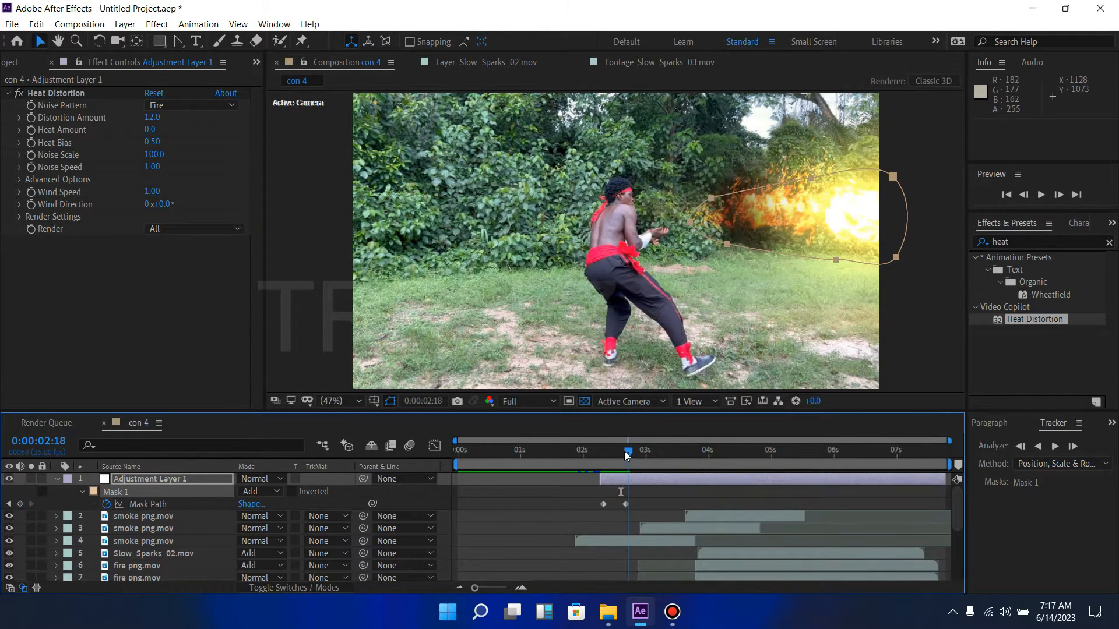
left_click_drag(627, 454, 634, 455)
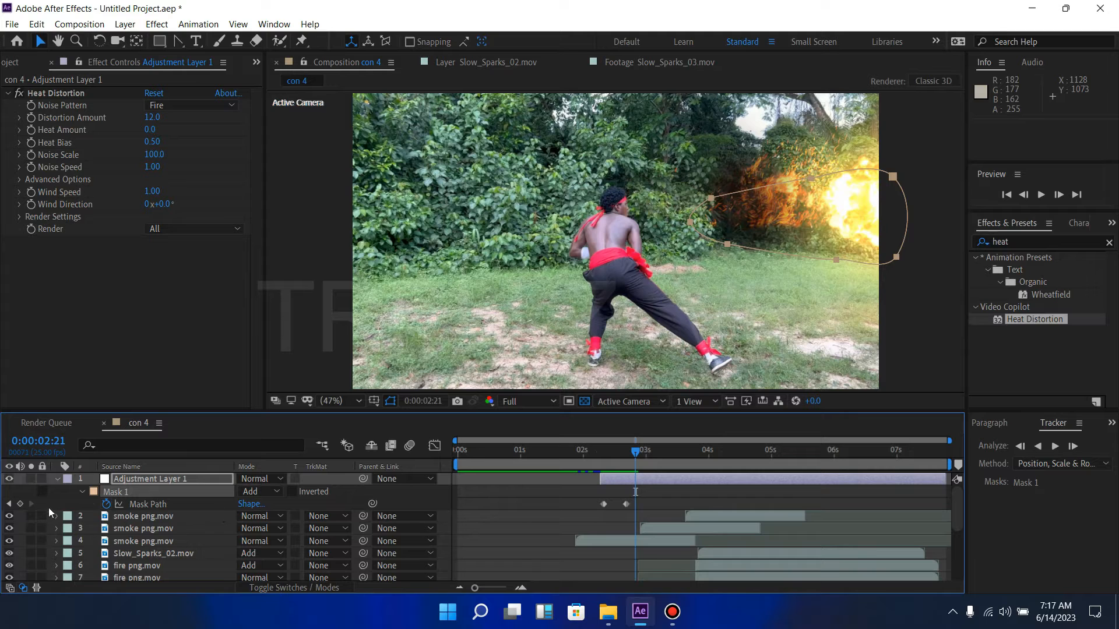
left_click(19, 504)
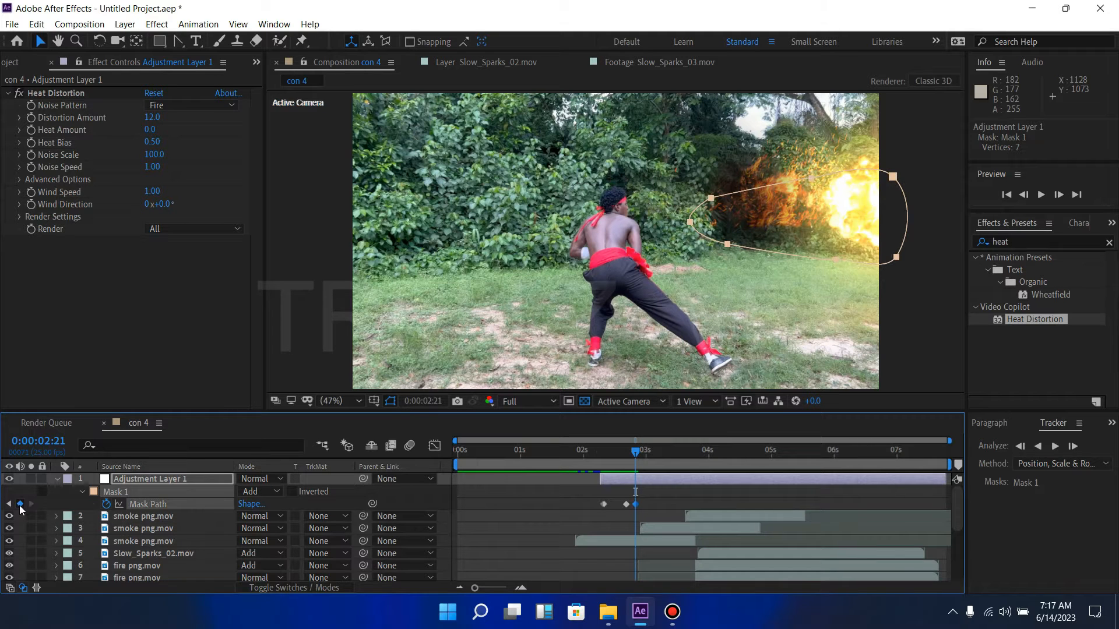
At 0:00:02:22, shift the mask about 304 px right and 60 px up with the receding fire, and raise its upper vertex slightly.
key("Page_Down")
key("Page_Down")
key("Page_Down")
key("Page_Down")
key("Page_Down")
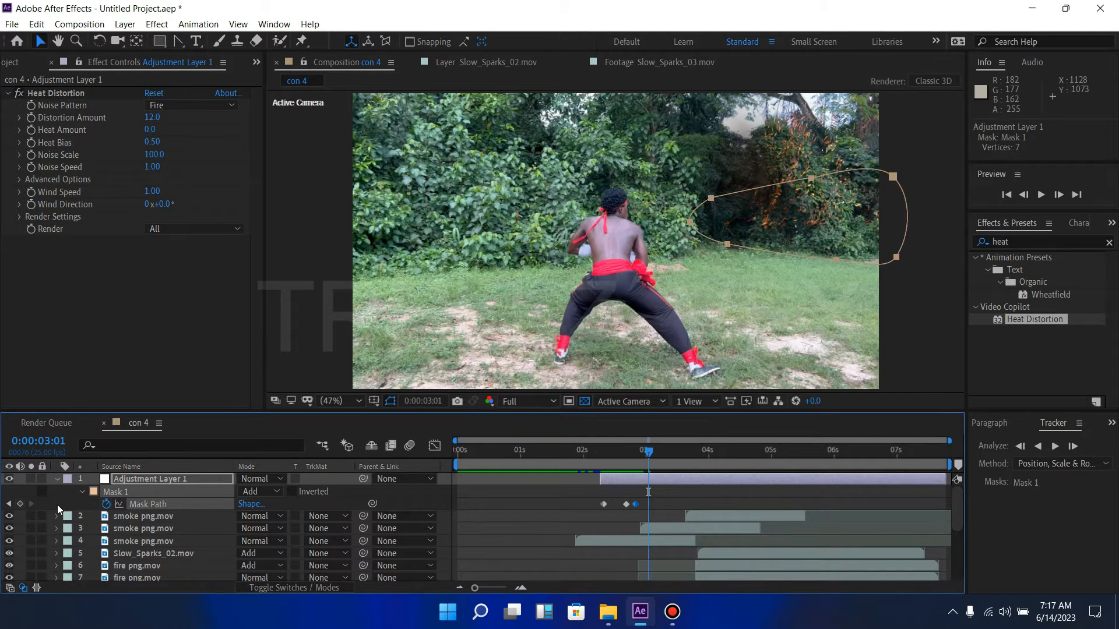
key("Page_Up")
key("Page_Up")
key("Page_Up")
key("Page_Up")
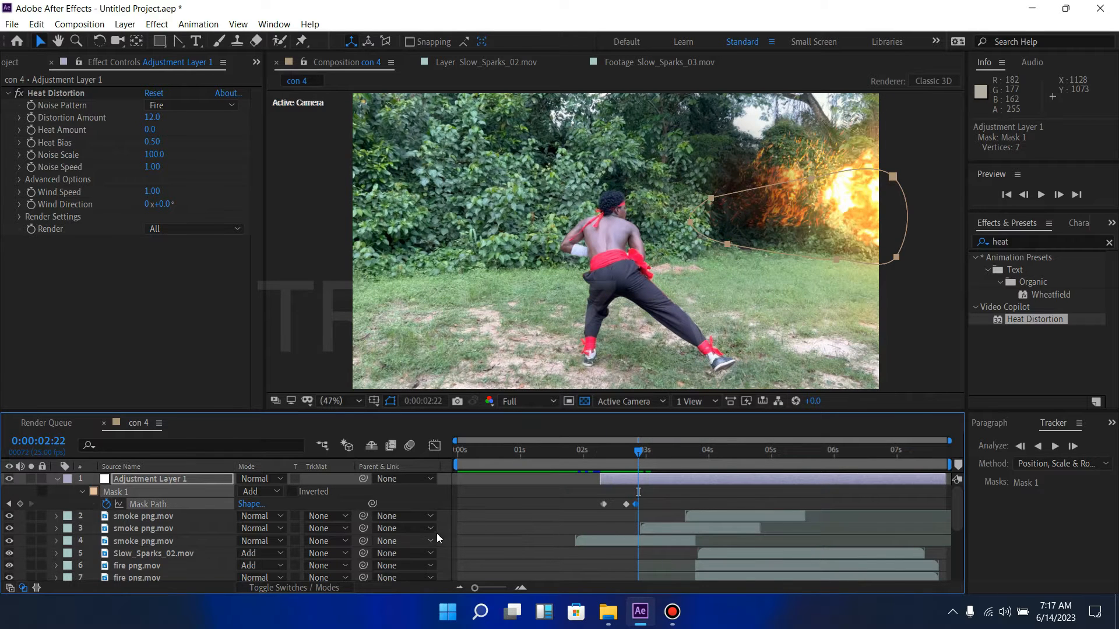
left_click(653, 485)
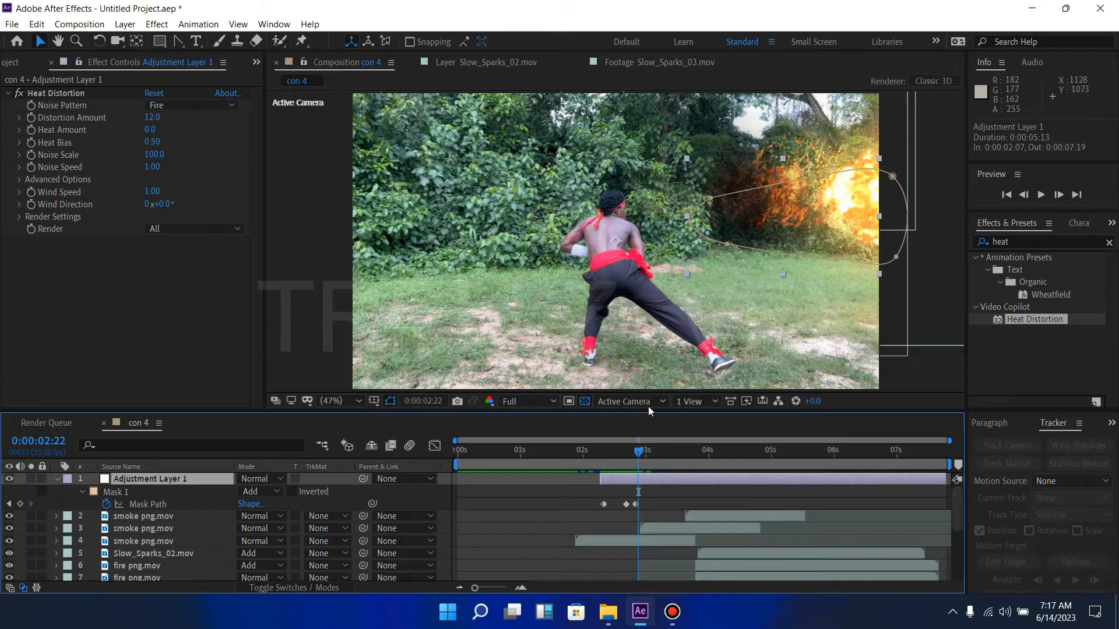
double_click(691, 220)
left_click_drag(691, 219, 800, 199)
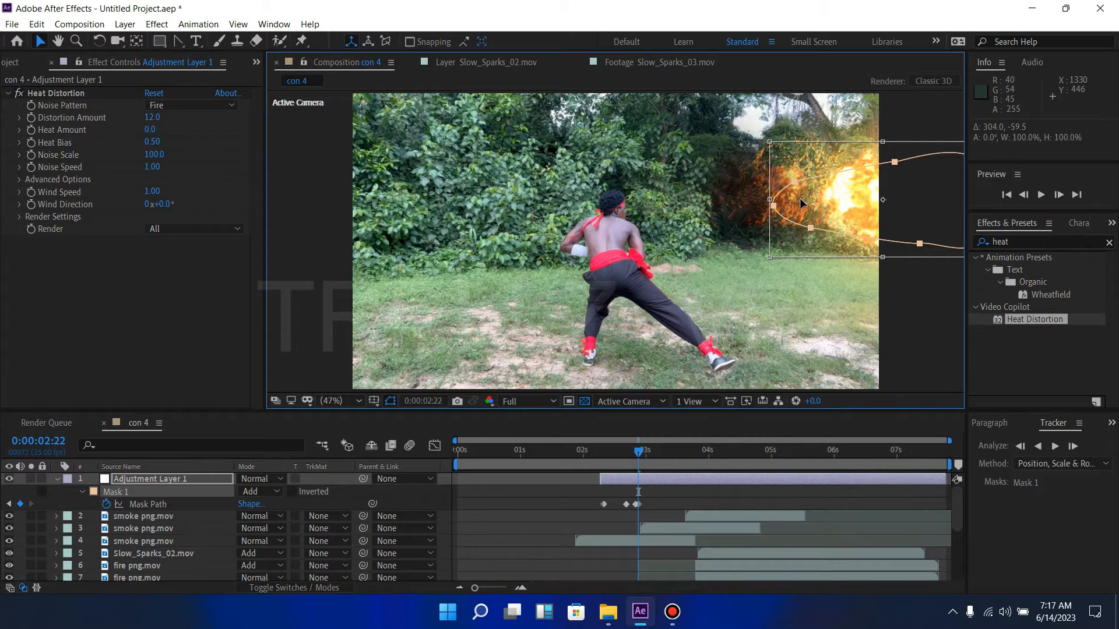
left_click(682, 498)
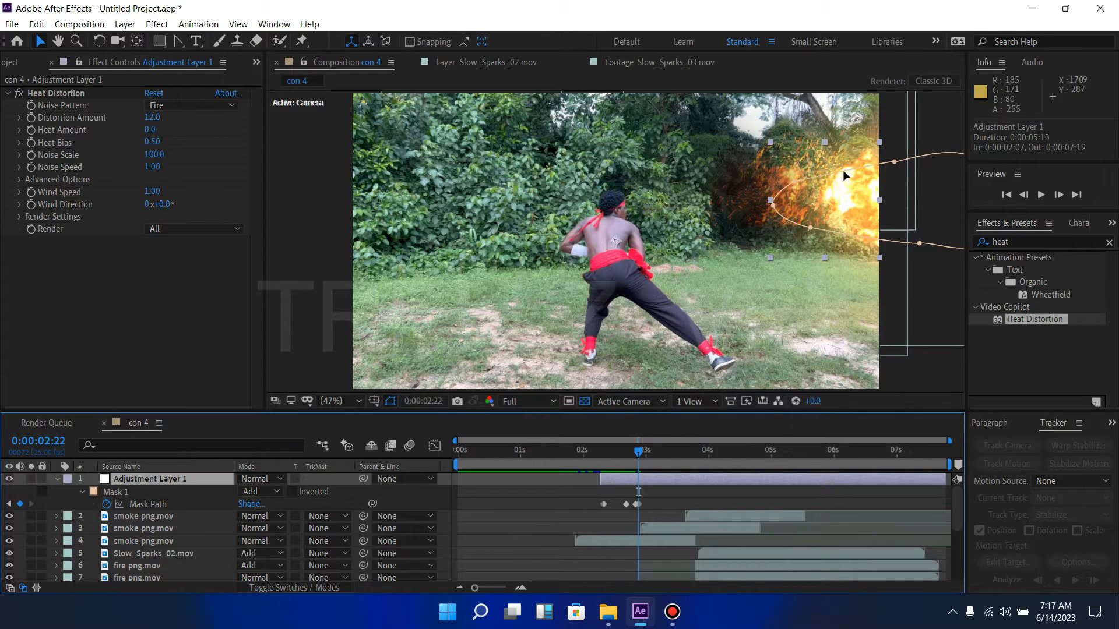
left_click(894, 156)
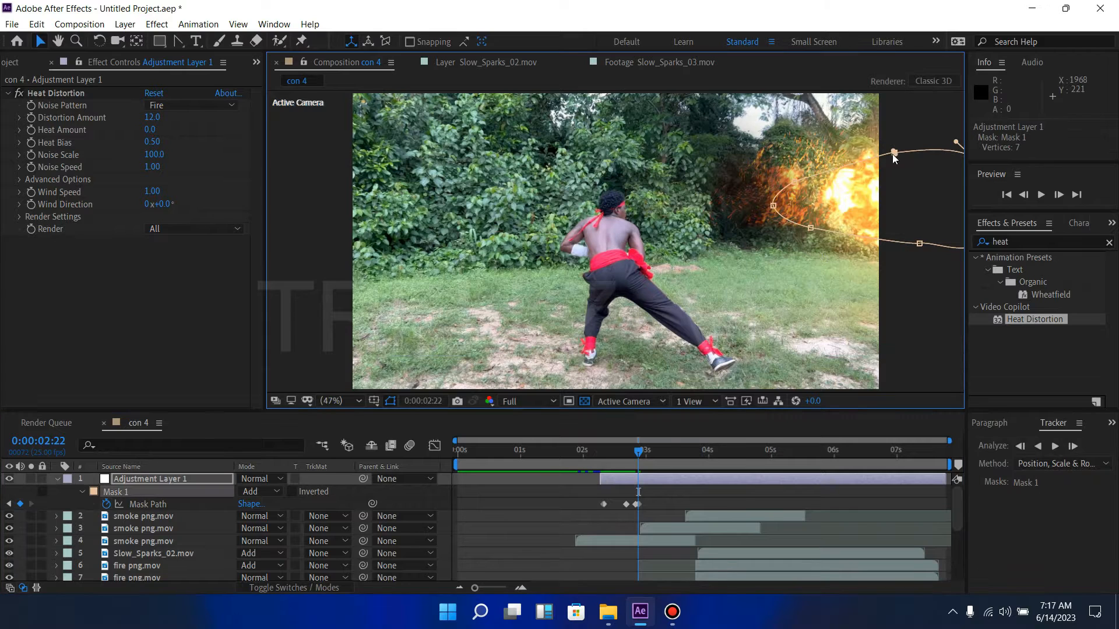
At 0:00:02:24, shift the mask a further 89 px or so right and about 13 px up.
key("Page_Down")
key("Page_Down")
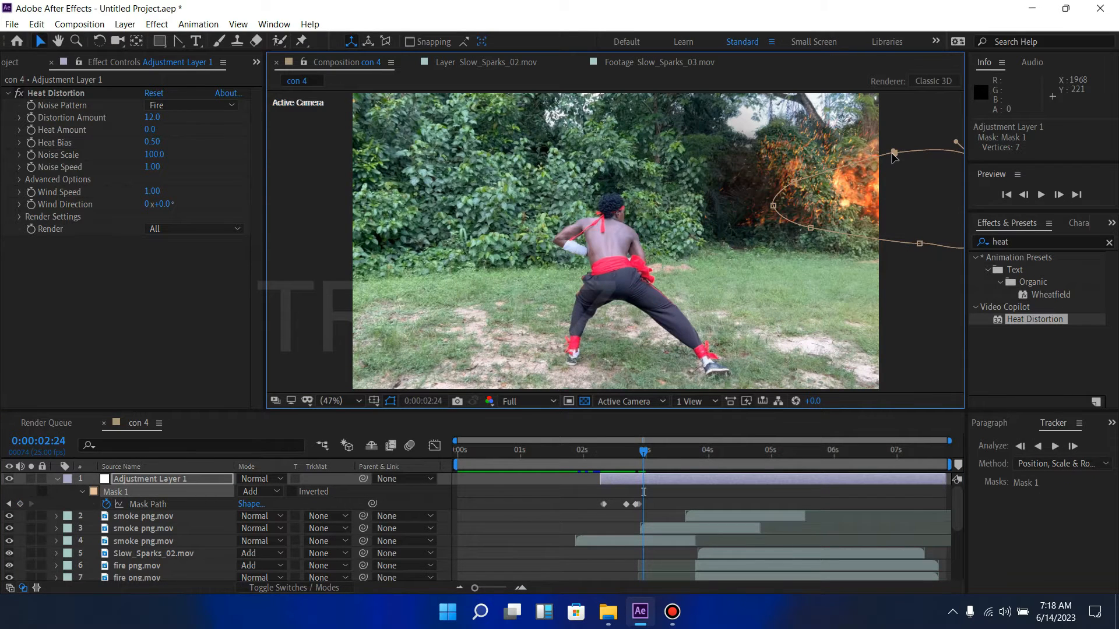
double_click(892, 153)
left_click_drag(892, 153, 918, 156)
key("Return")
At 0:00:03:02, shift the mask about 236 px right and 15 px up so only its tip overlaps the frame.
key("Page_Down")
key("Page_Down")
key("Page_Down")
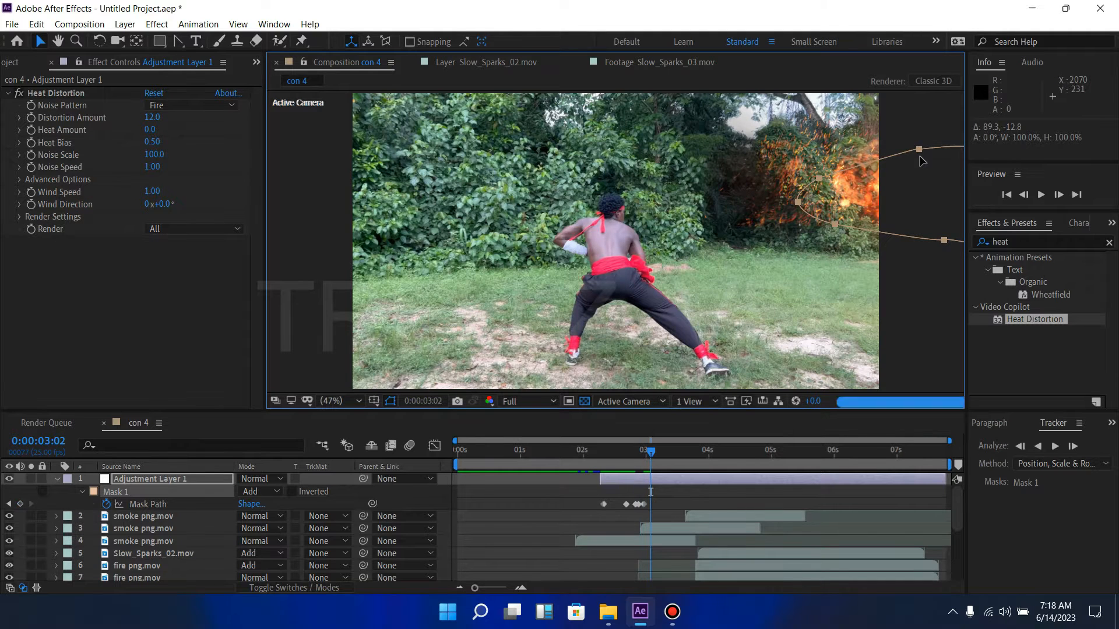
double_click(916, 166)
left_click_drag(895, 188, 956, 185)
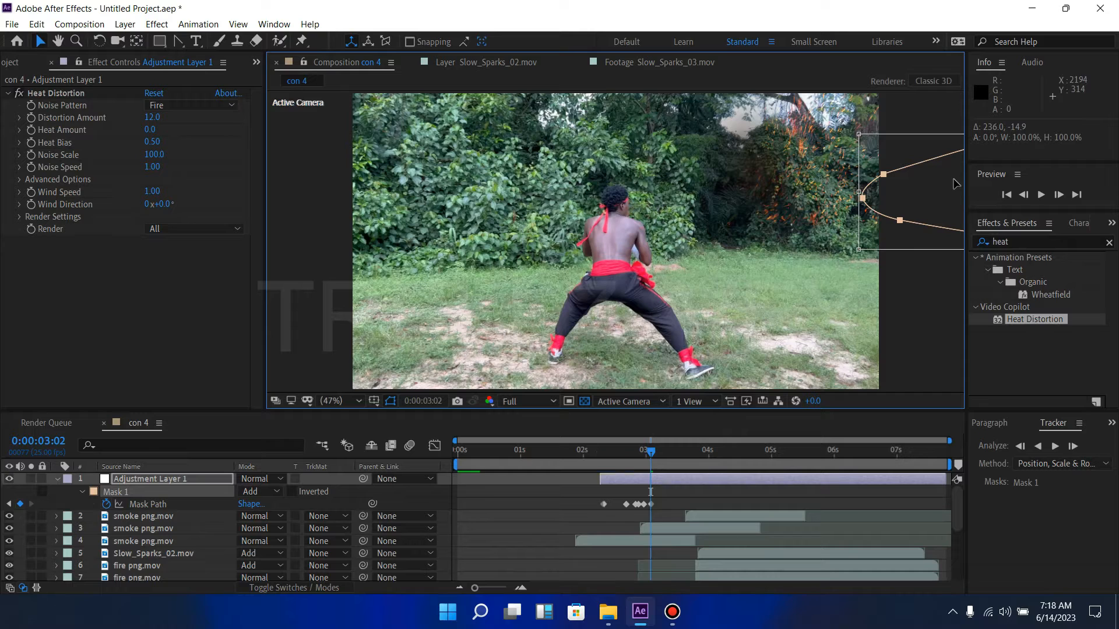
key("Return")
At 0:00:03:04, move the mask completely past the frame's right edge.
key("Page_Down")
key("Page_Down")
left_click(921, 169)
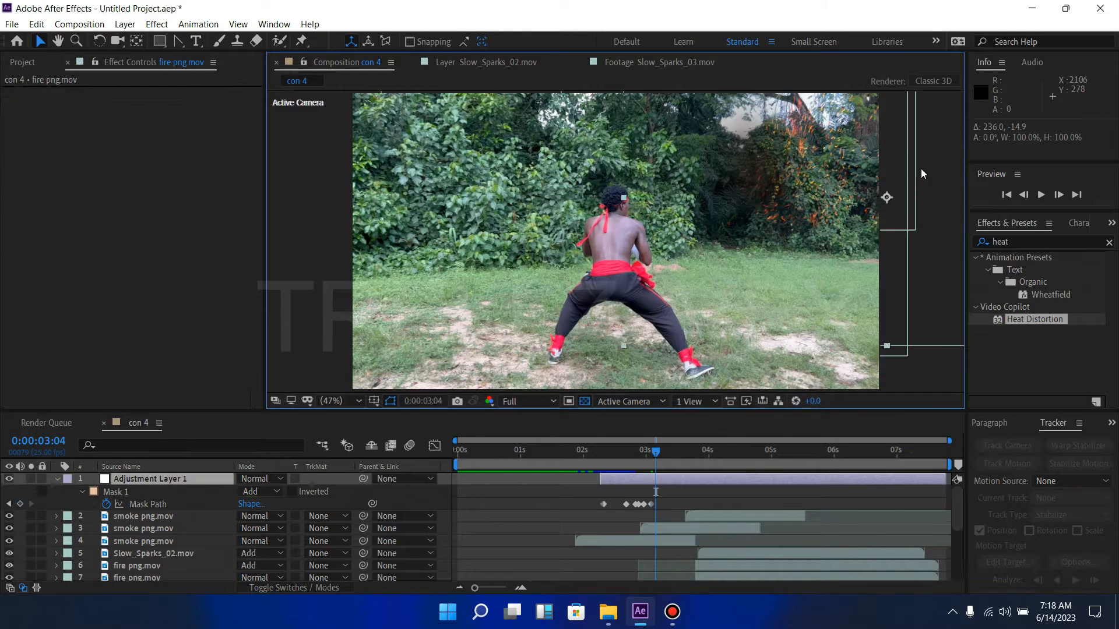
left_click(703, 479)
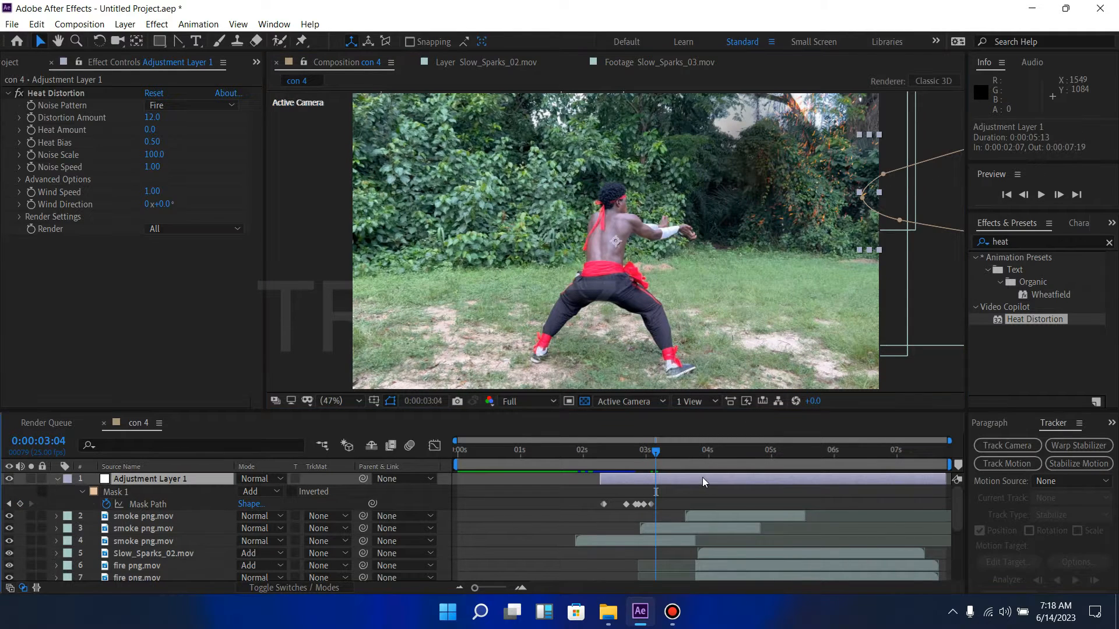
left_click(864, 200)
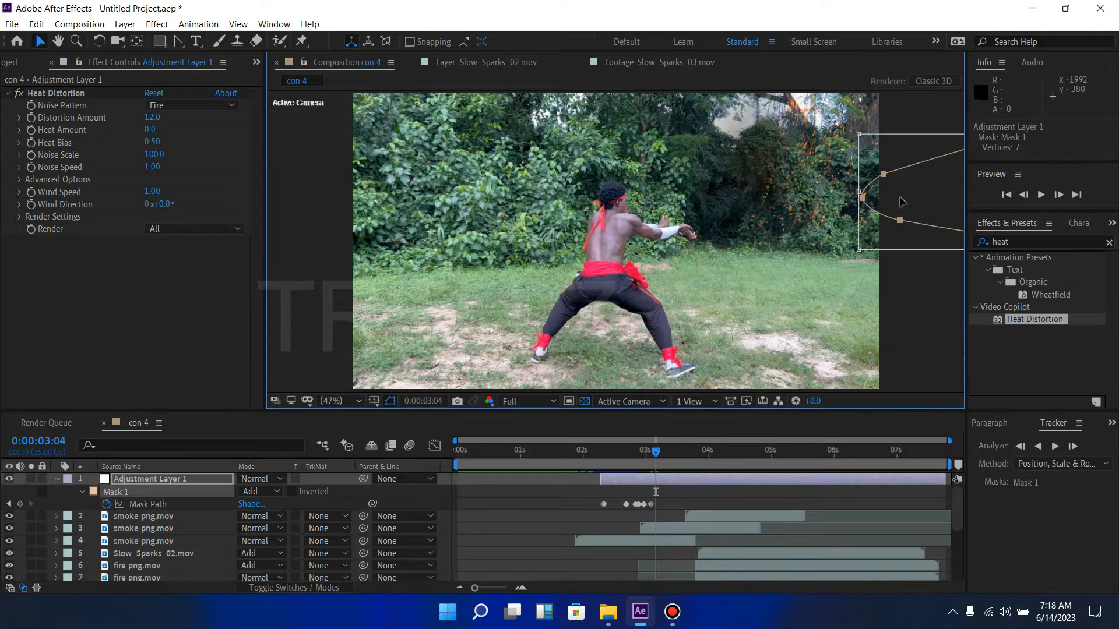
left_click_drag(902, 202, 923, 201)
Trim the adjustment layer's end at 0:00:03:05 and play the animated heat distortion from 0:00:01:19.
left_click_drag(654, 455, 656, 455)
left_click(662, 481)
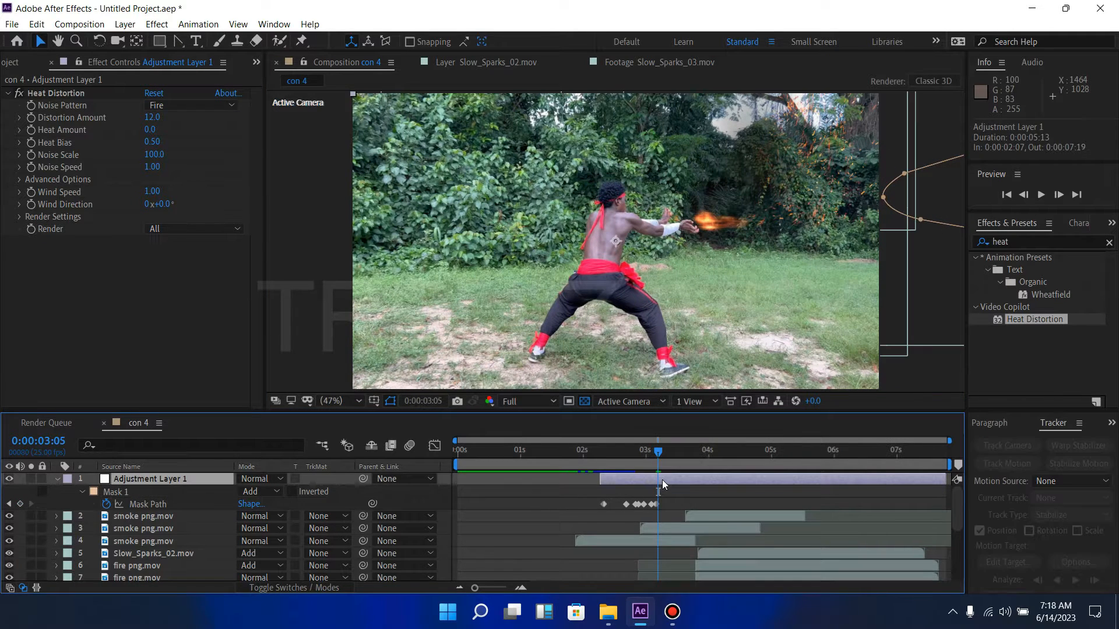
key("alt+bracketright")
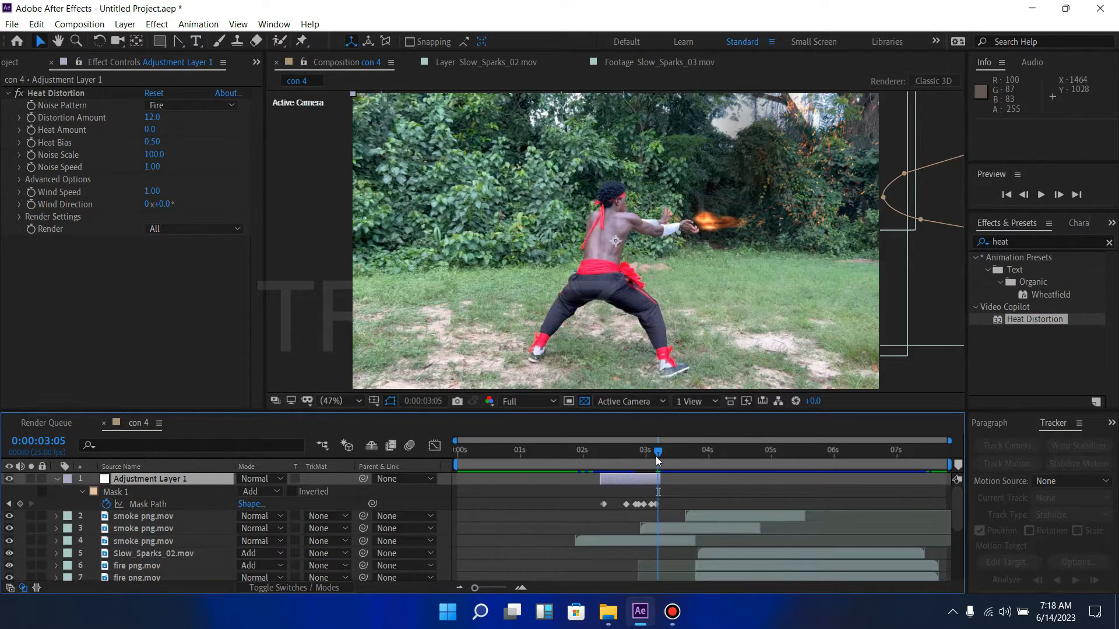
left_click_drag(656, 456, 566, 463)
key("space")
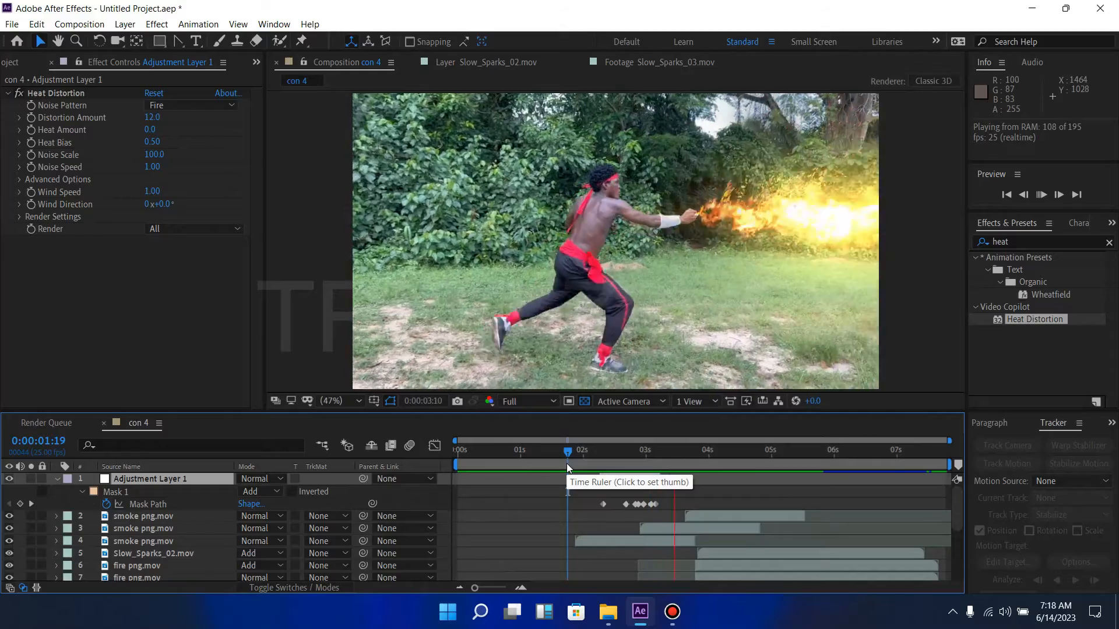
Set the adjustment layer's Mask Feather to 19.0 pixels and preview the softened distortion around the first fire blast.
left_click_drag(568, 450, 634, 455)
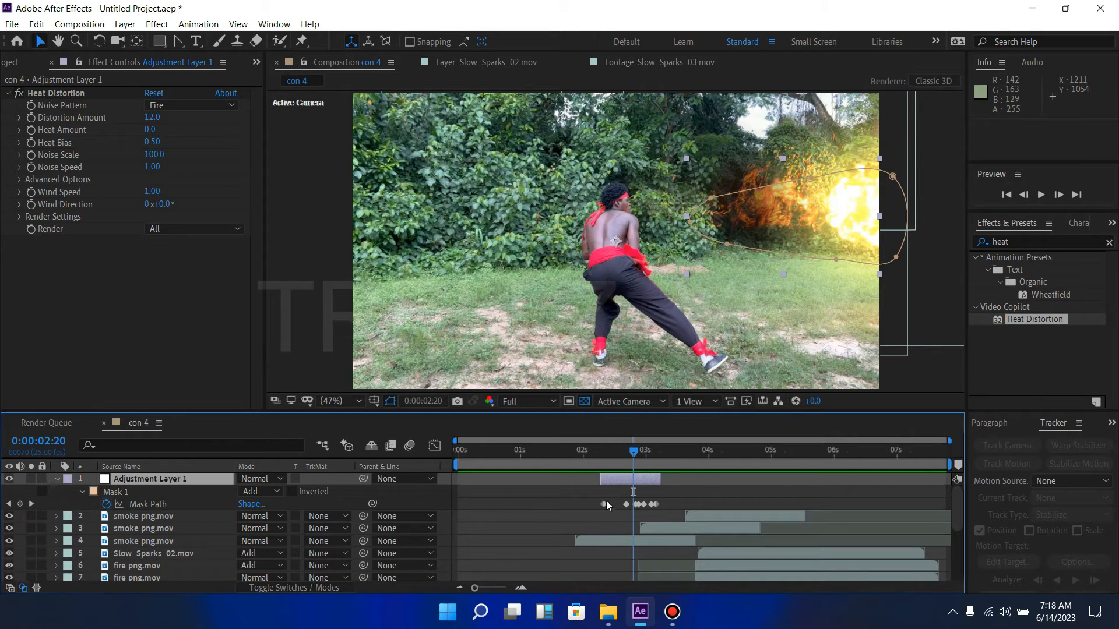
key("f")
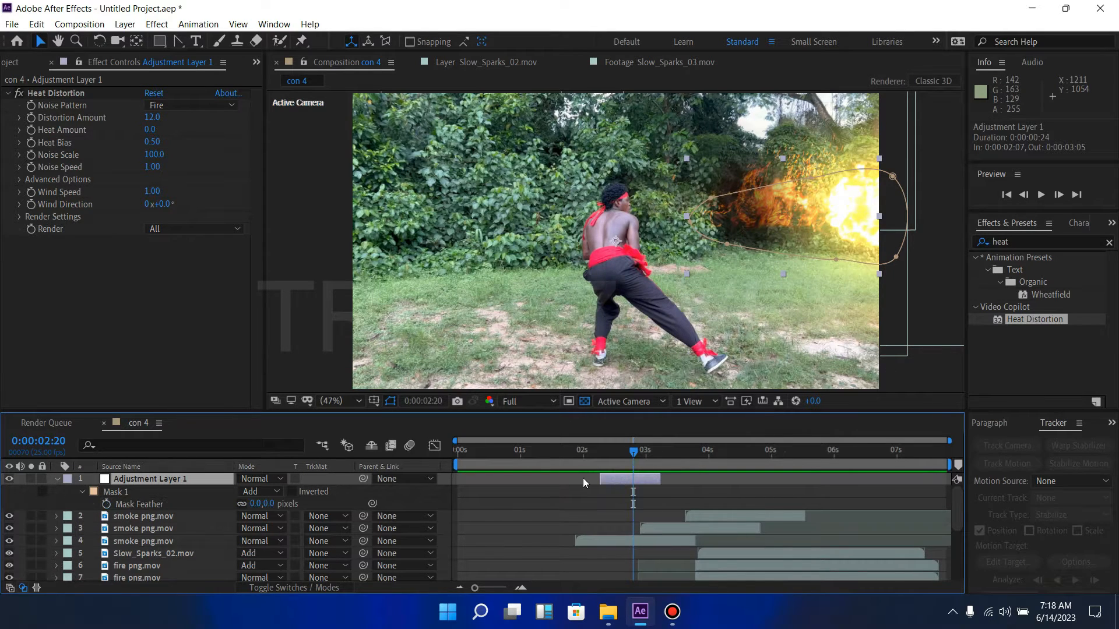
left_click_drag(254, 503, 260, 504)
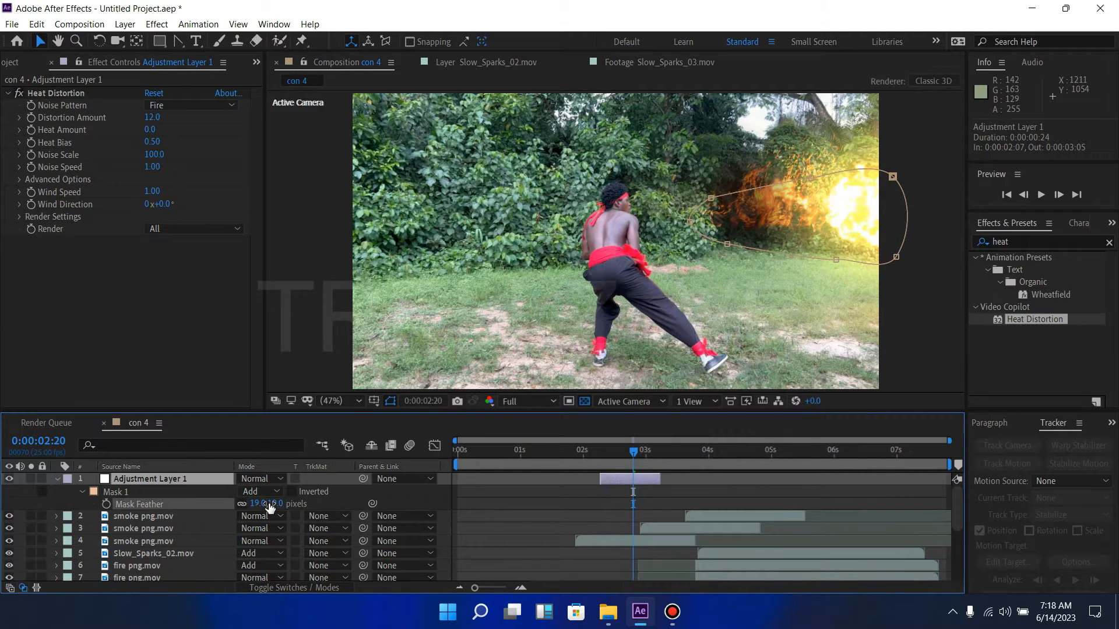
left_click(585, 456)
key("space")
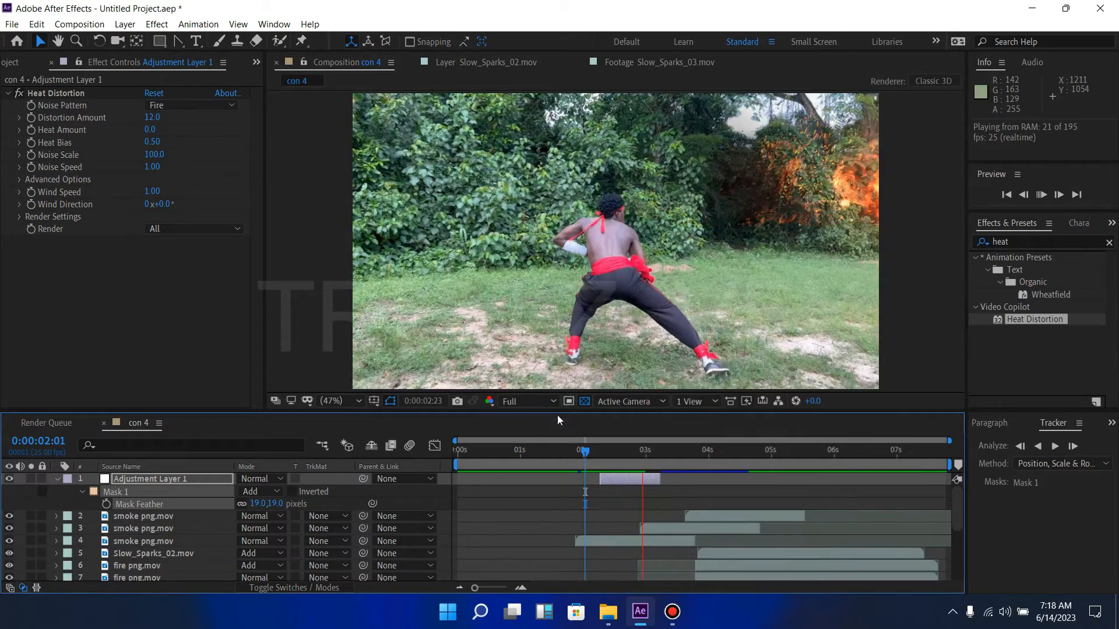
left_click_drag(585, 453, 594, 453)
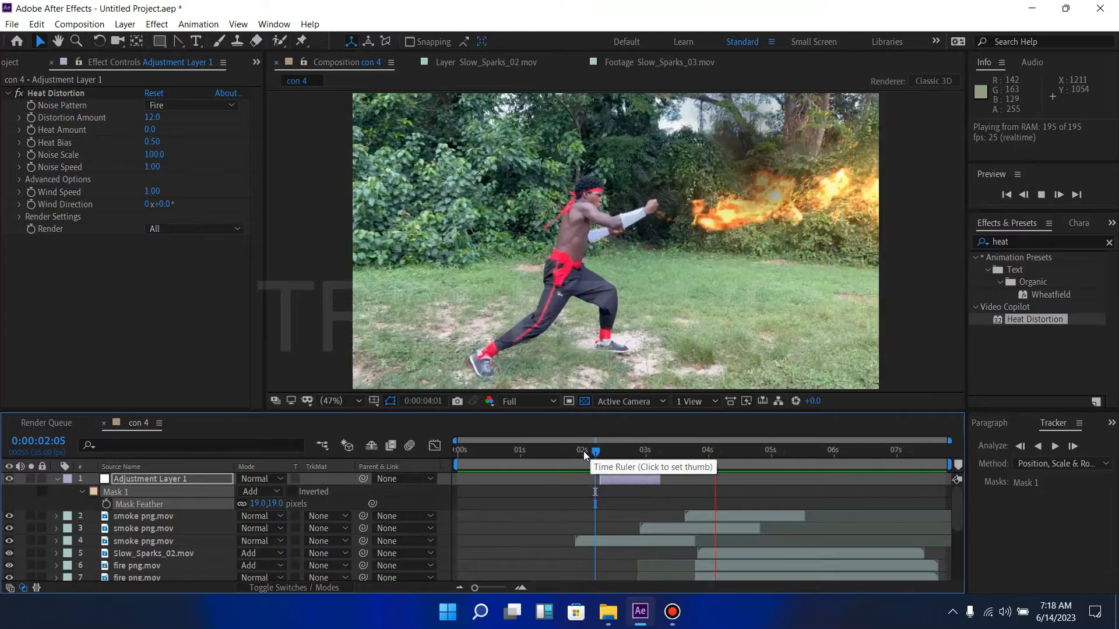
left_click(598, 450)
Duplicate the masked adjustment layer with the time at 0:00:03:06, where the second fire blast starts.
left_click_drag(625, 451, 660, 452)
left_click(638, 479)
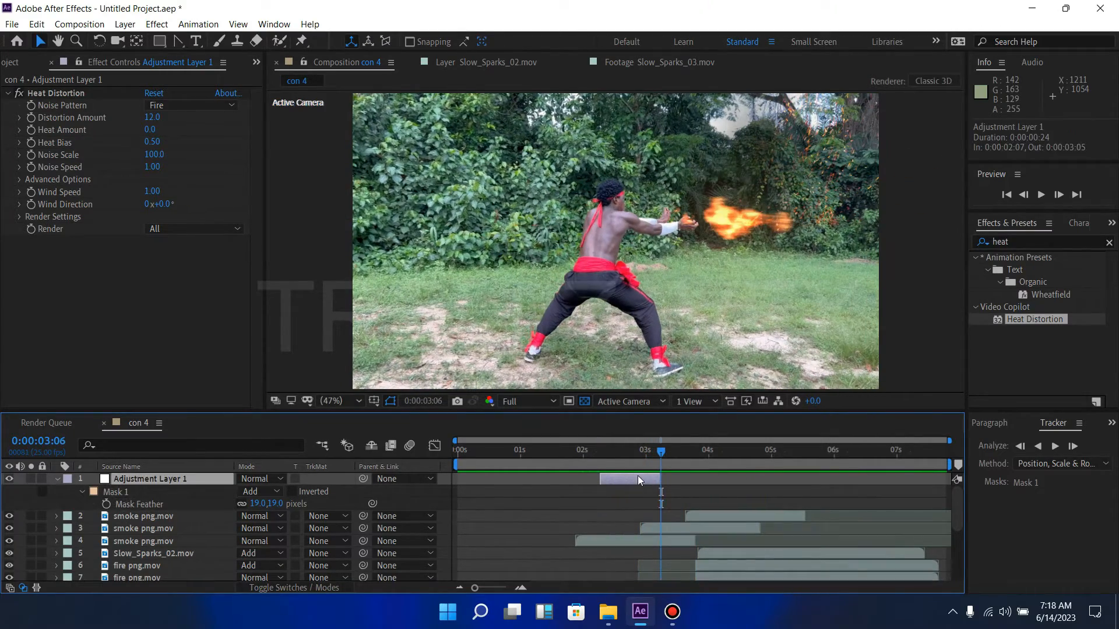
key("ctrl+d")
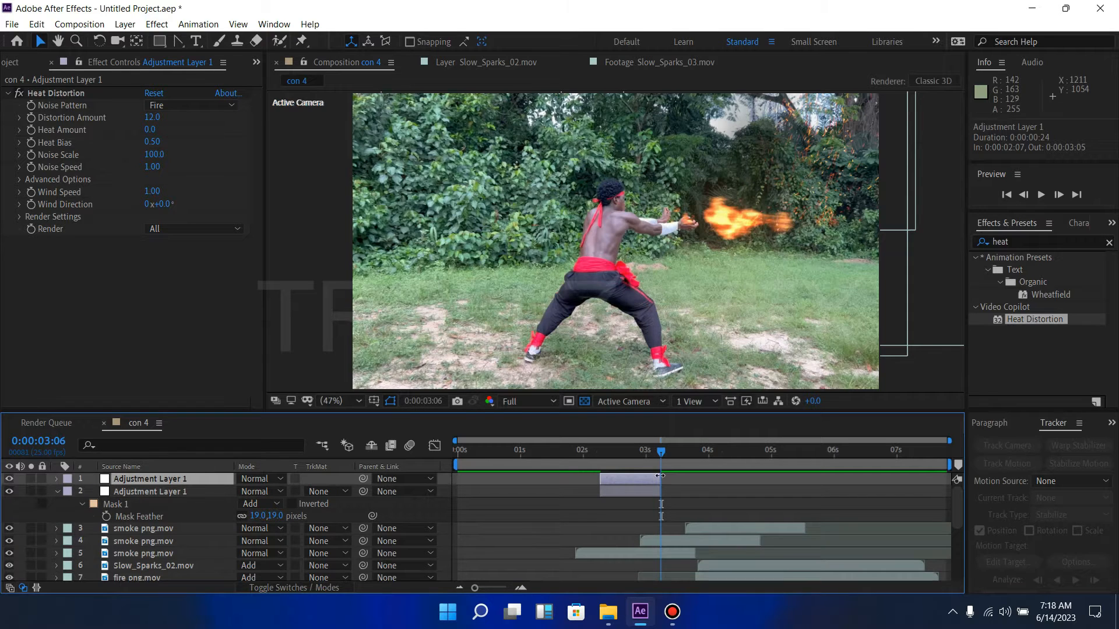
double_click(637, 479)
left_click(513, 488)
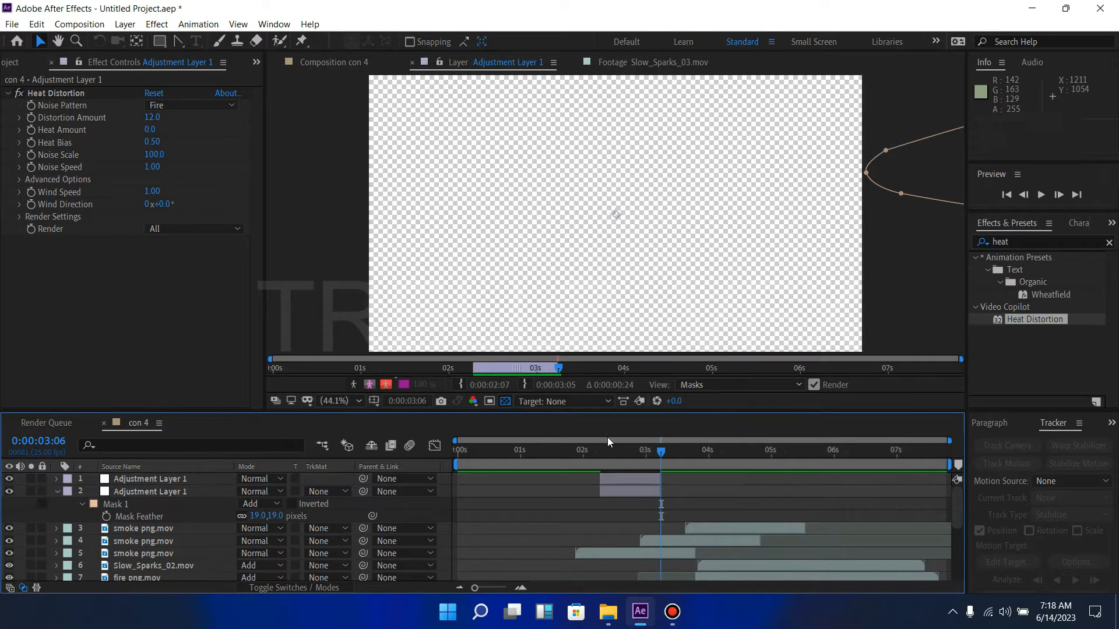
left_click(342, 63)
Move the duplicated adjustment layer to start at 0:00:03:04 and preview the heat distortion over the second fire blast.
left_click(647, 481)
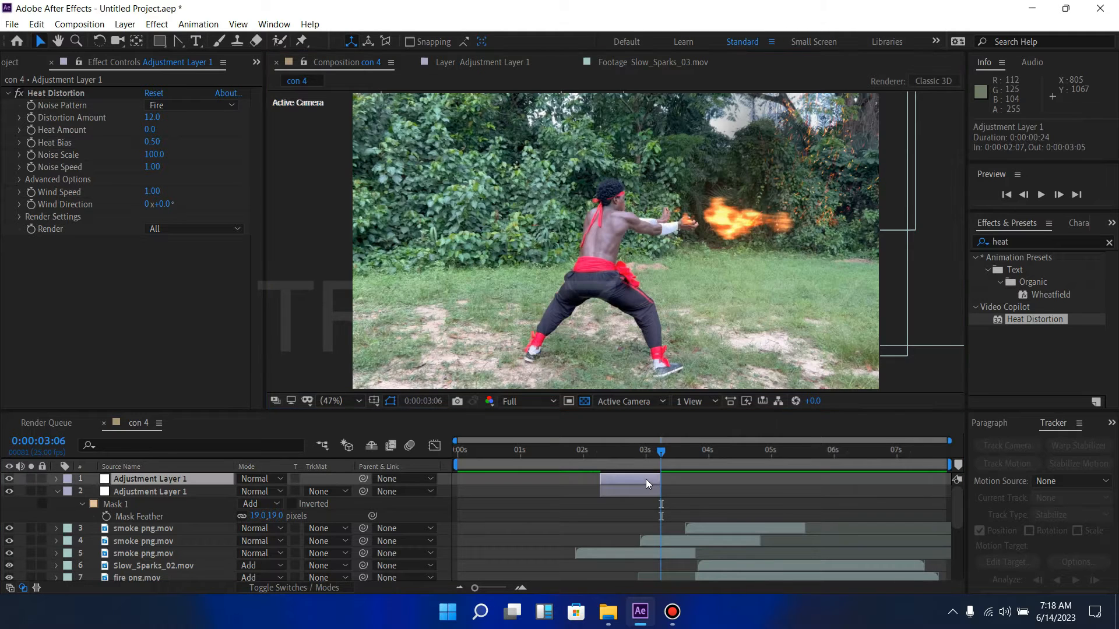
left_click_drag(646, 479, 699, 483)
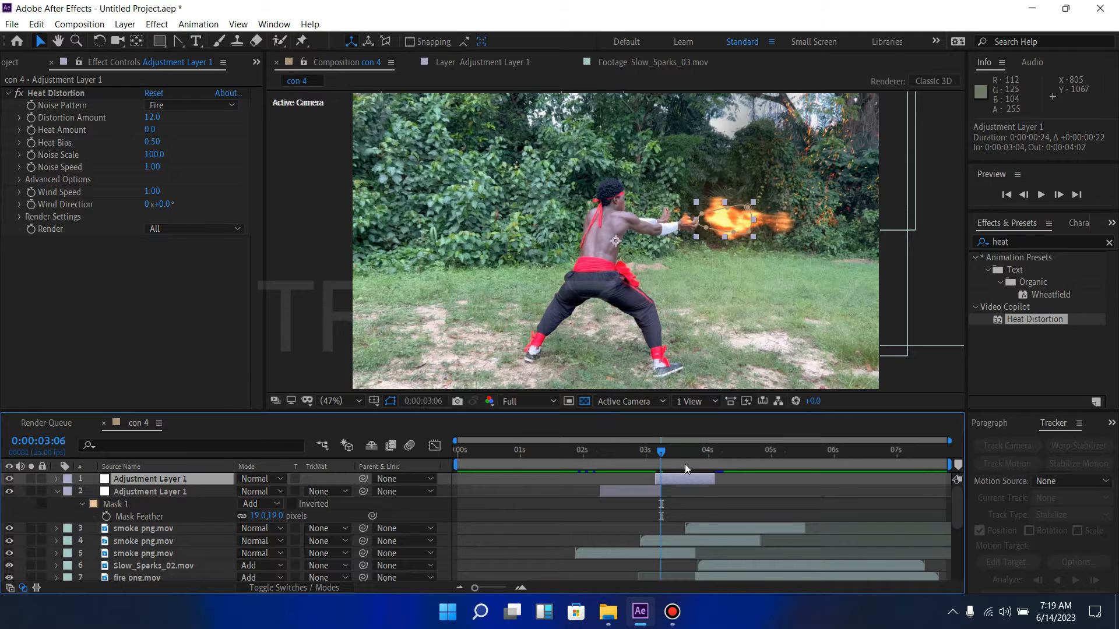
left_click_drag(662, 450, 657, 449)
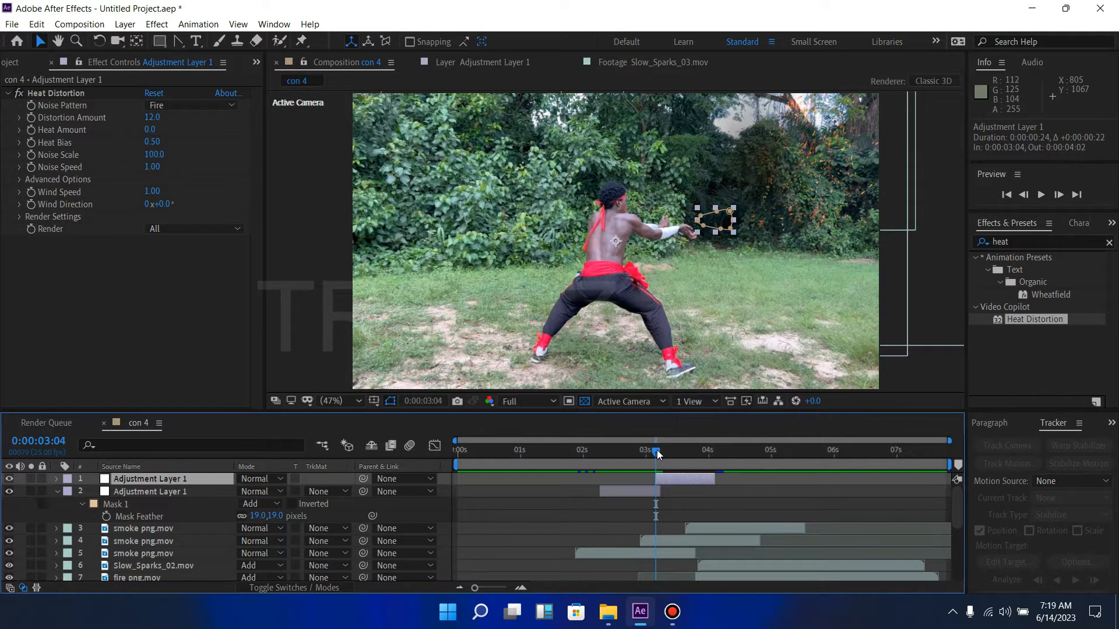
key("space")
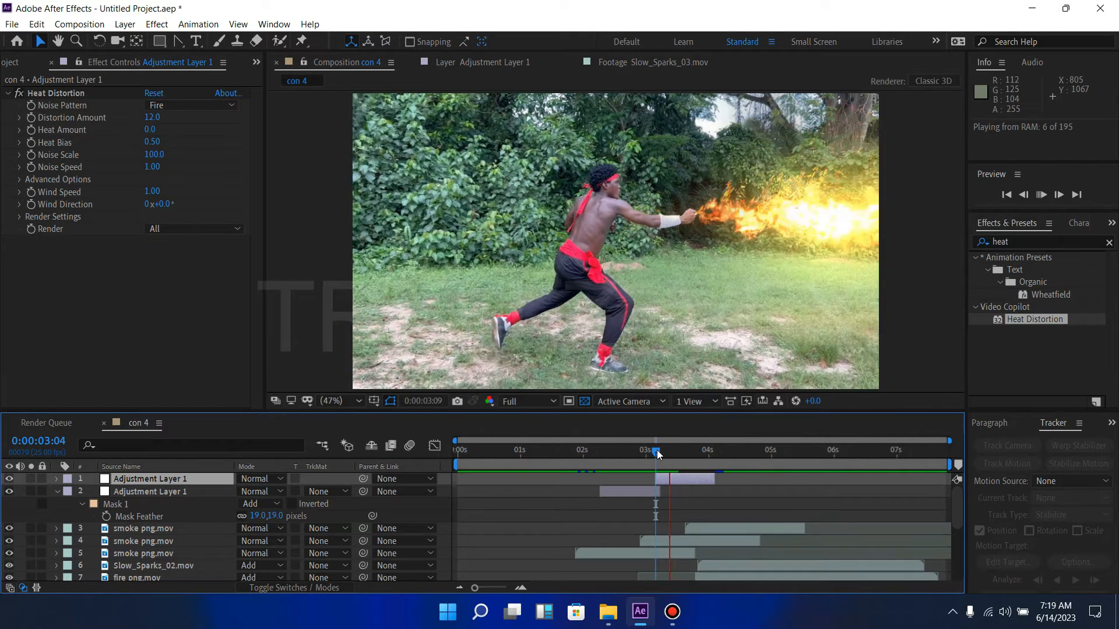
Duplicate the second blast's adjustment layer and shift the copy to start at 0:00:04:01.
left_click_drag(662, 452, 711, 452)
left_click(712, 477)
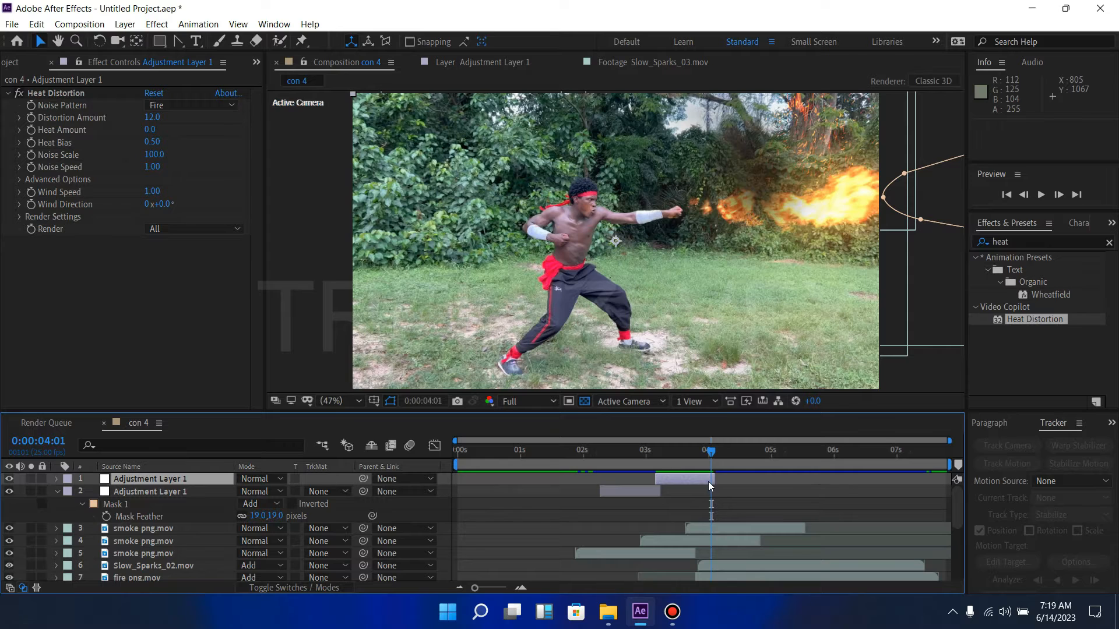
key("ctrl+d")
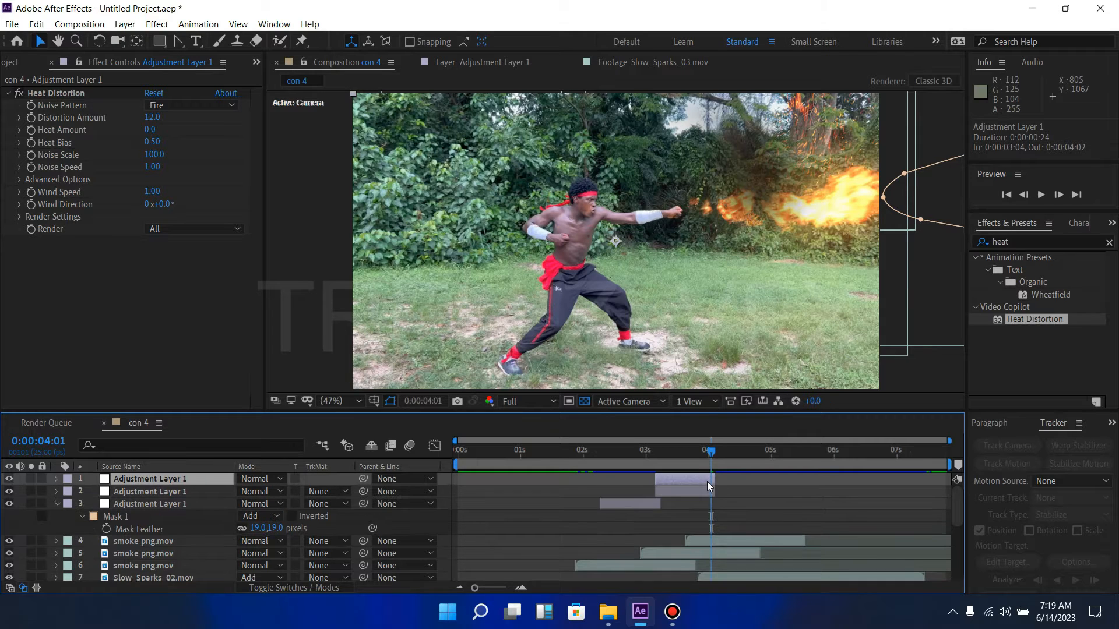
left_click_drag(703, 480, 757, 485)
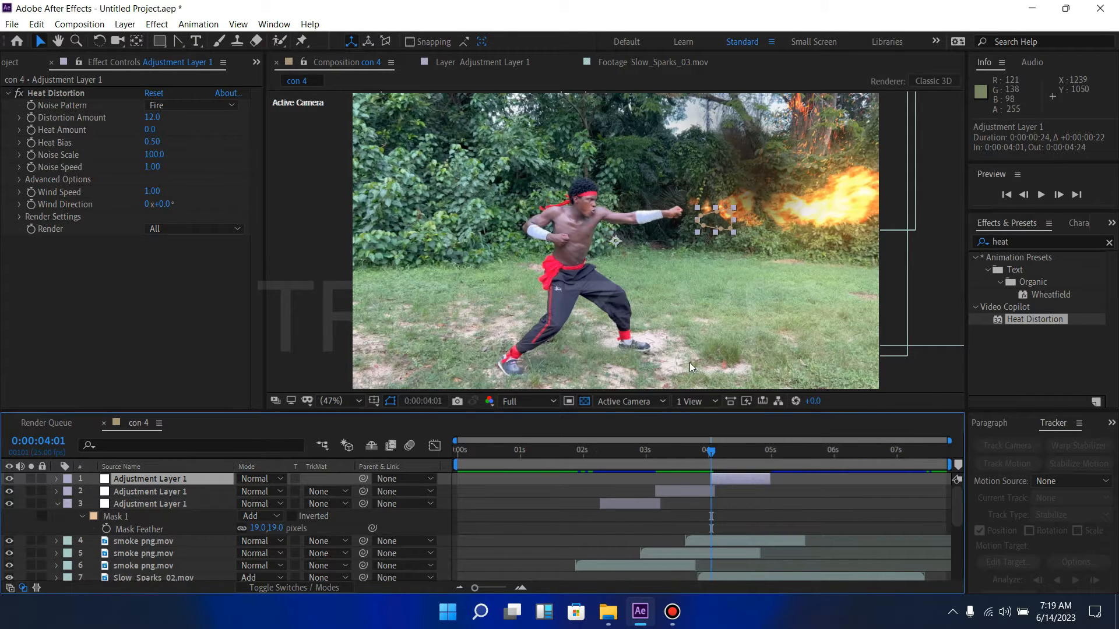
Clear the new copy's existing Mask Path keyframes and restart the mask animation with a keyframe at 0:00:04:01.
key("m")
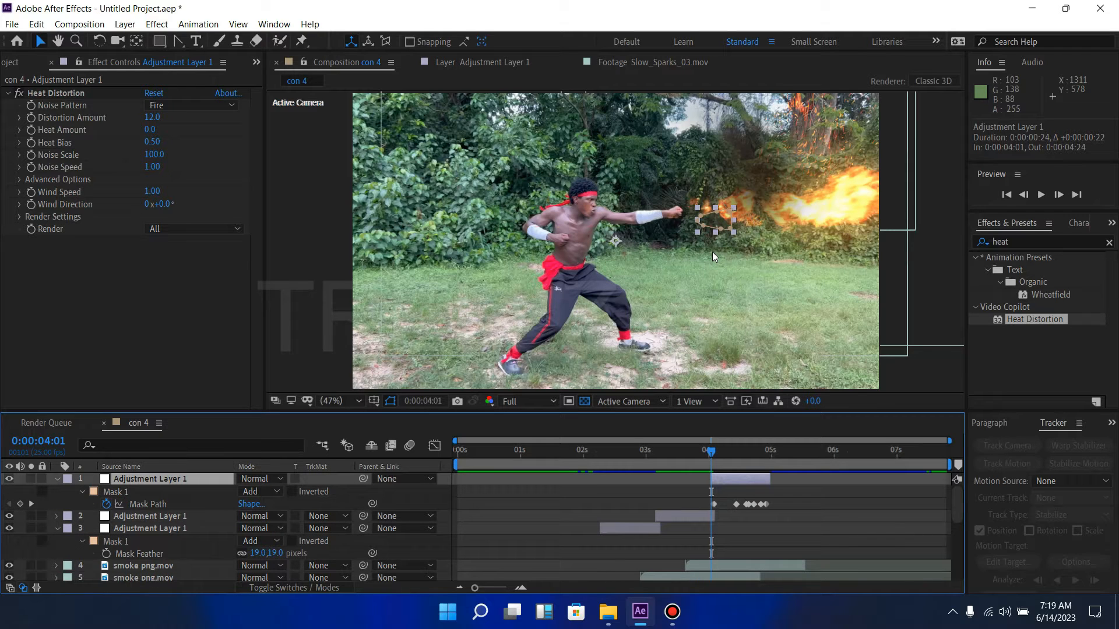
left_click(105, 504)
left_click(105, 504)
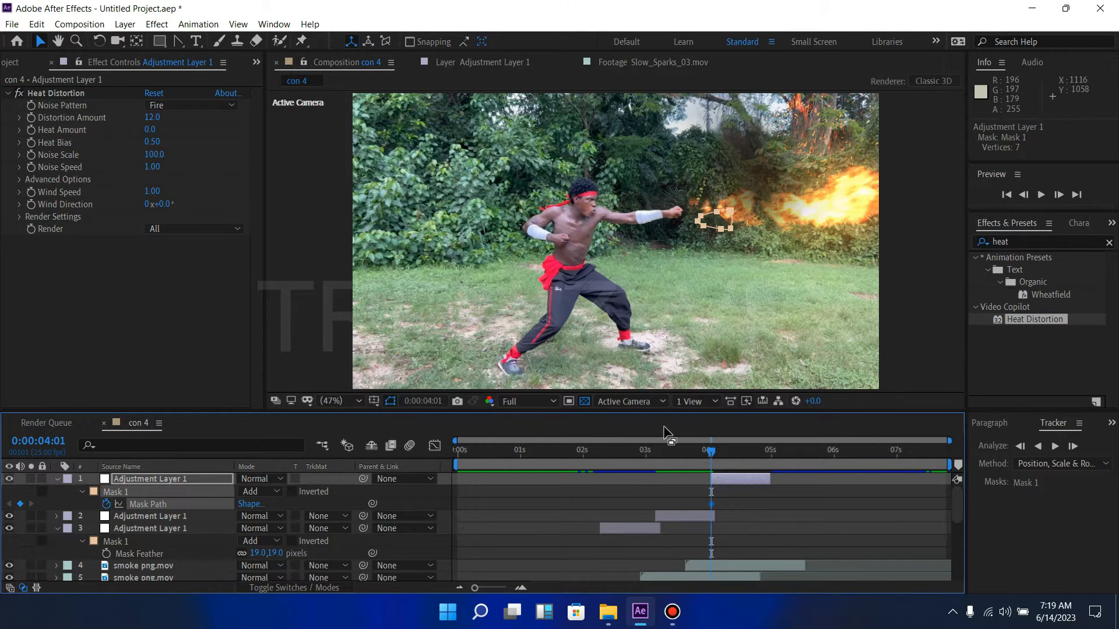
Shift the newest adjustment layer to start at 0:00:03:21 and move its mask onto the flame at the fighter's fist.
key("Page_Up")
key("Page_Up")
key("Page_Up")
key("Page_Up")
key("Page_Up")
key("Page_Up")
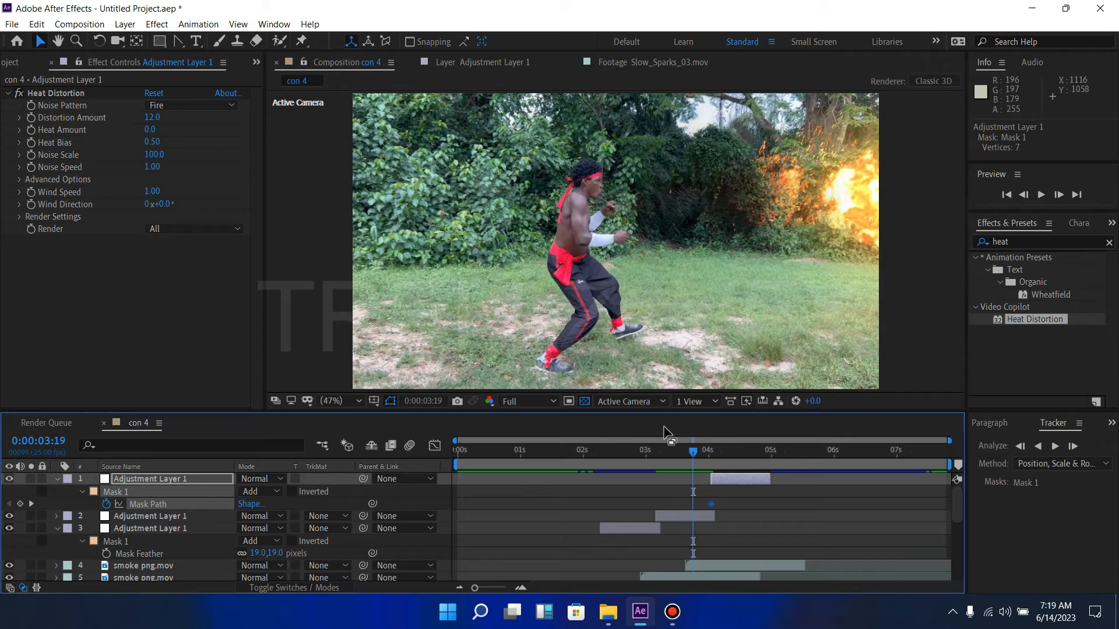
key("Page_Down")
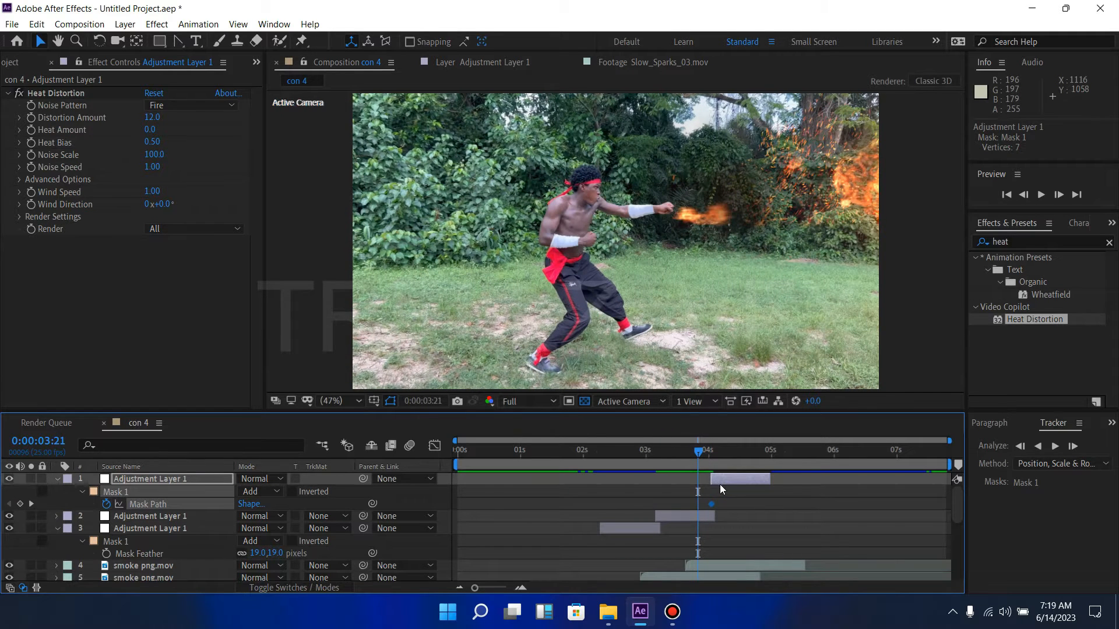
left_click_drag(728, 482, 709, 482)
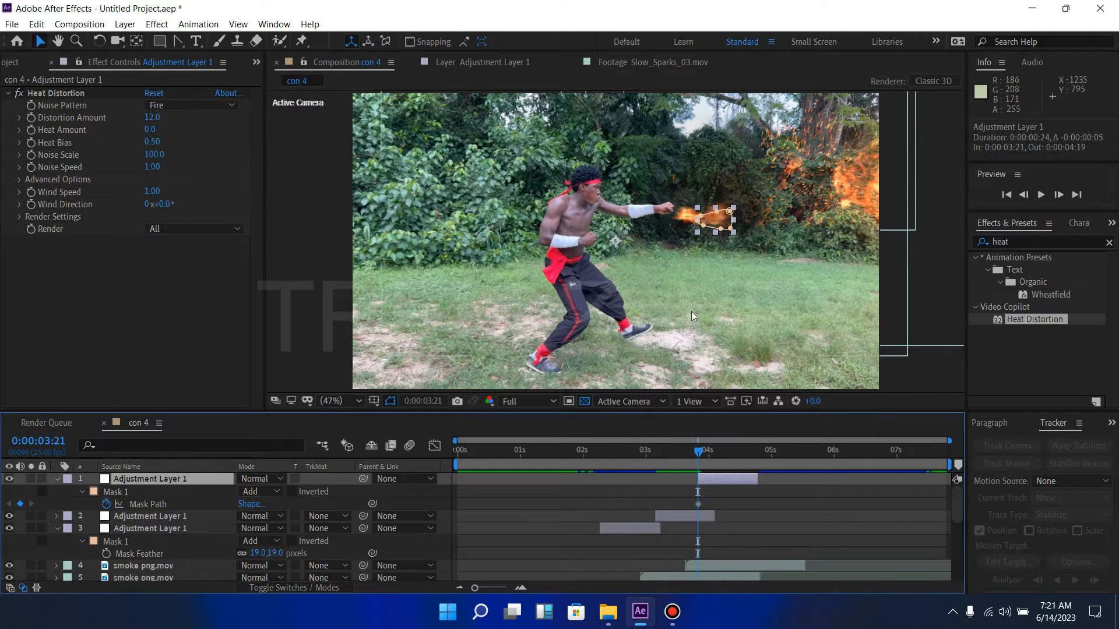
left_click(702, 220)
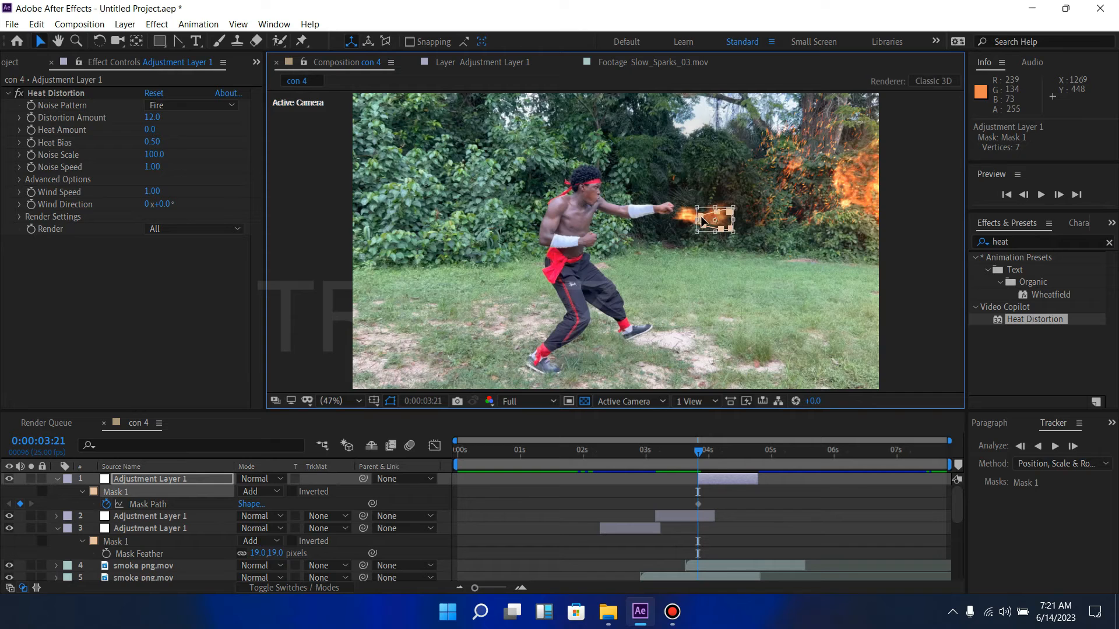
mouse_move(702, 221)
left_mouse_down()
mouse_move(690, 208)
mouse_move(705, 221)
left_mouse_up()
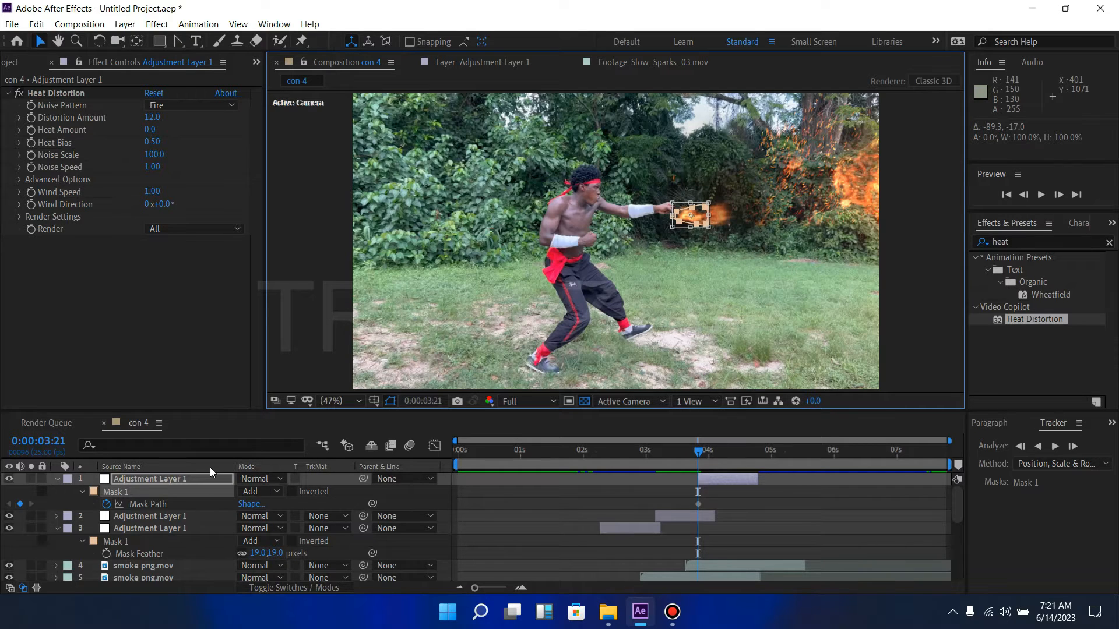
Set the time to 0:00:03:24 and select the third blast's adjustment layer.
key("Page_Down")
key("Page_Down")
key("Page_Down")
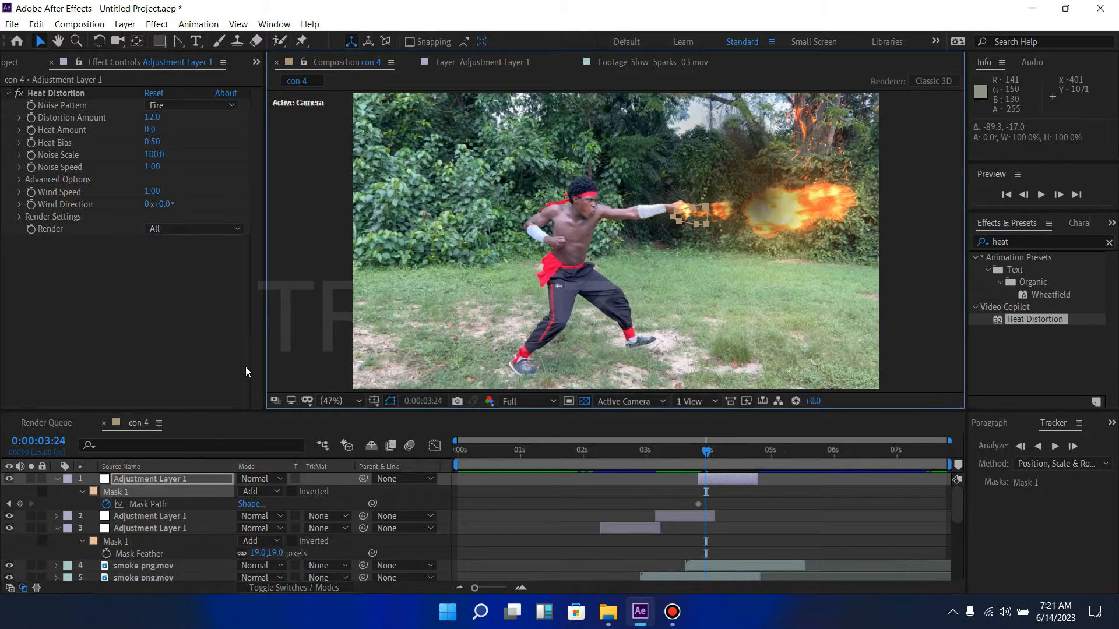
left_click(758, 518)
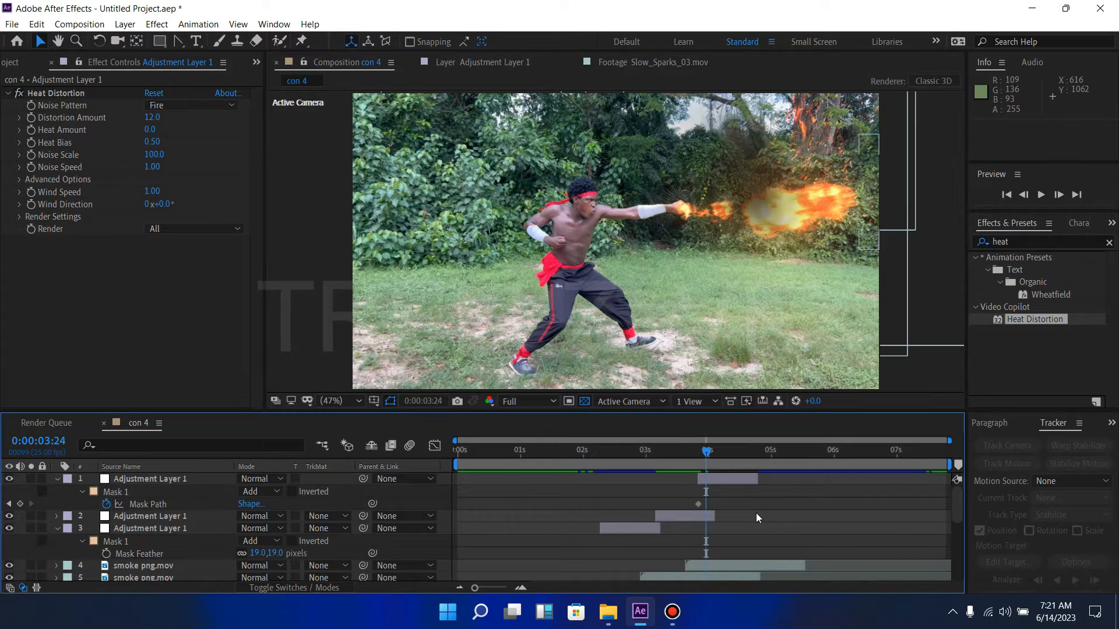
left_click(726, 481)
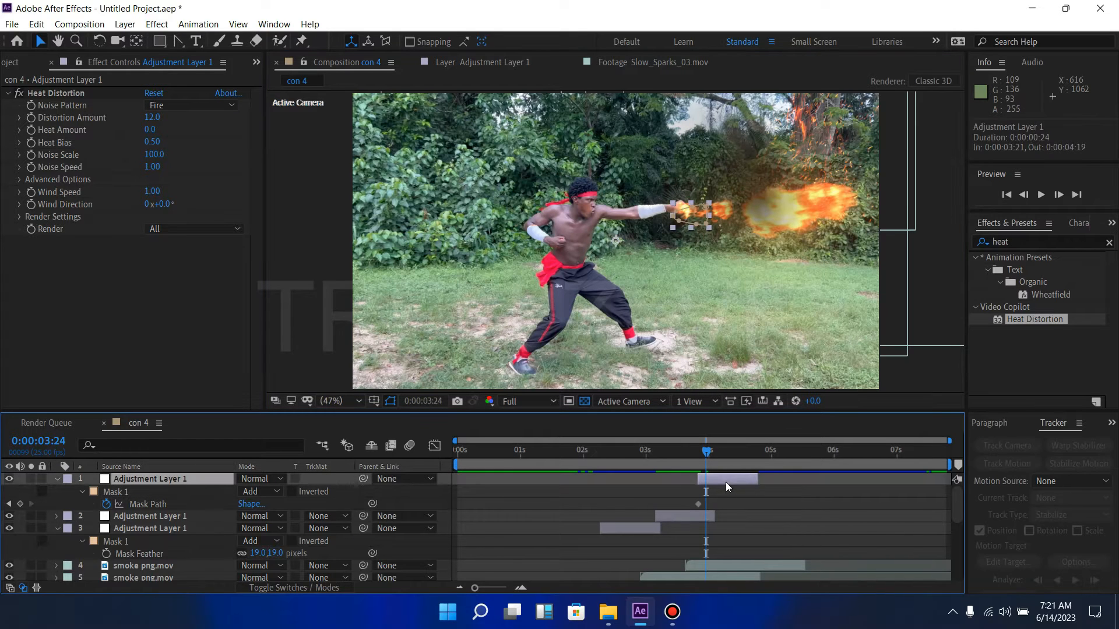
left_click(702, 204)
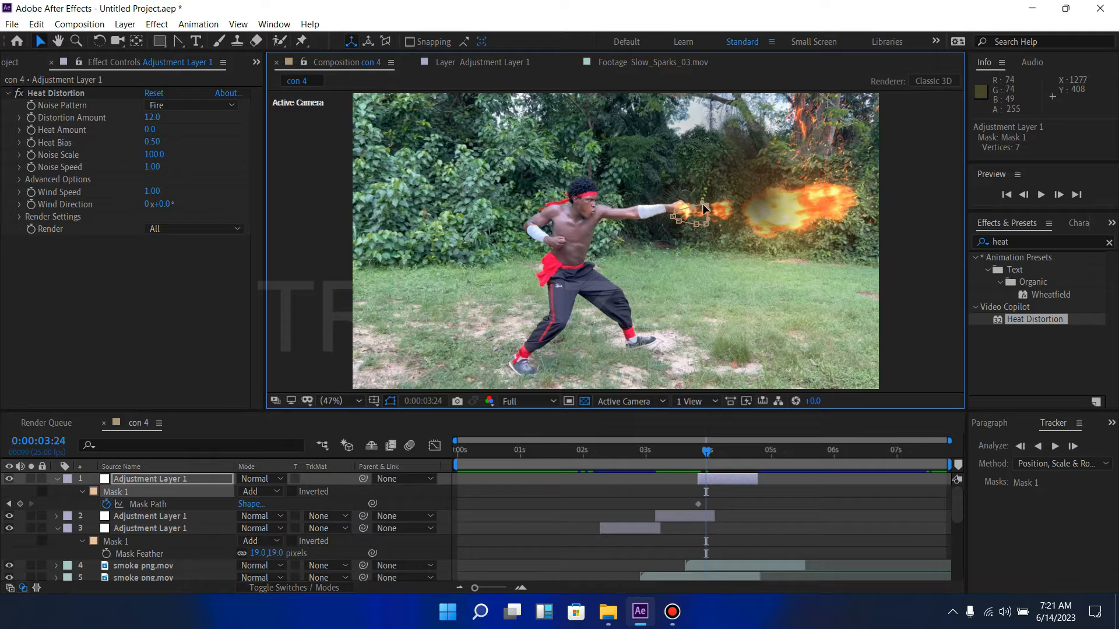
double_click(705, 205)
double_click(705, 231)
key("ctrl+z")
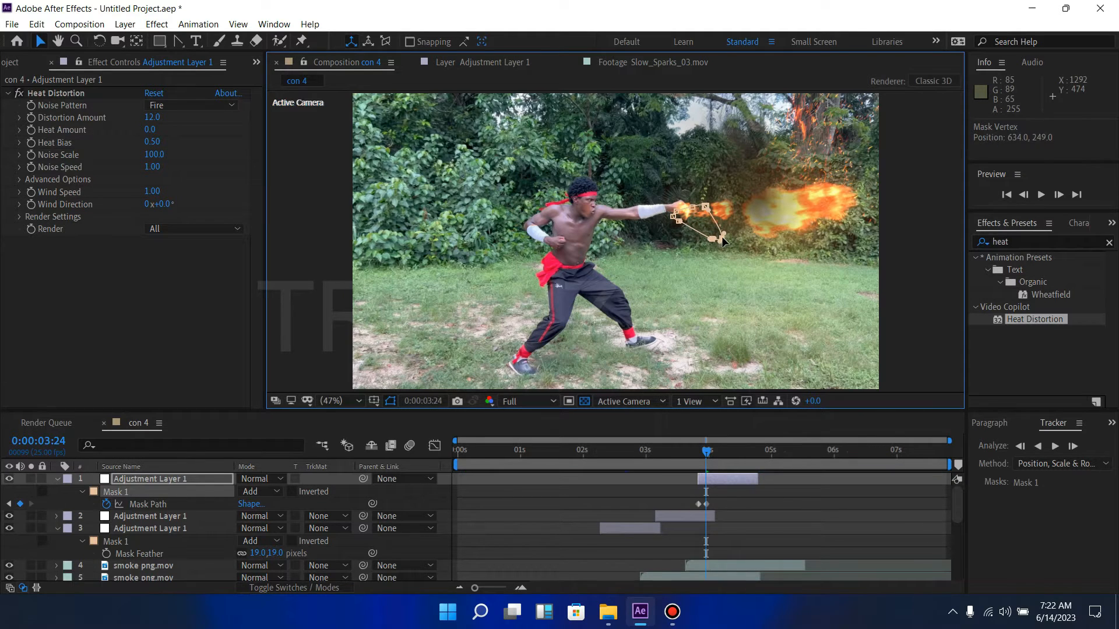
double_click(708, 204)
left_click_drag(707, 214, 722, 227)
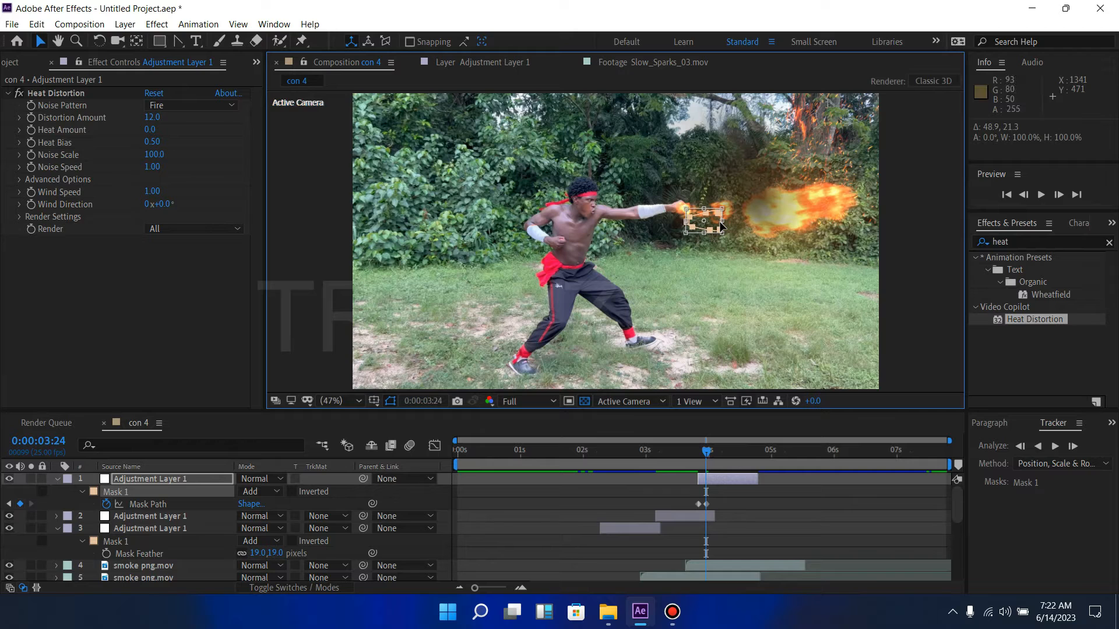
key("ctrl+z")
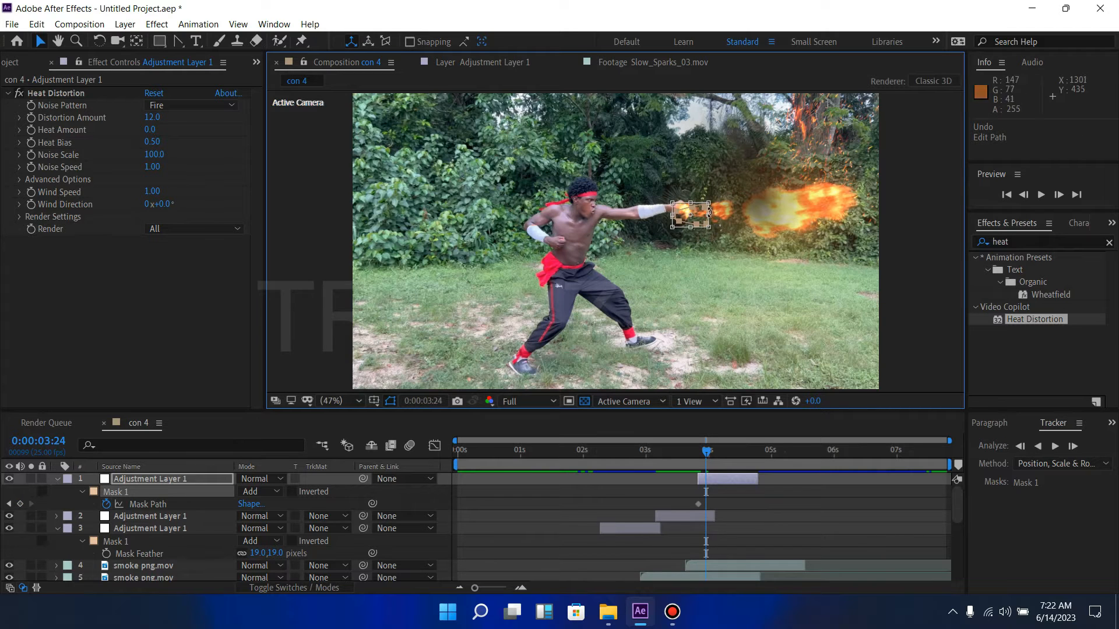
At 0:00:03:24, stretch the mask to about 537% width and heighten it above and below to surround the whole fire blast.
left_click_drag(712, 215, 714, 215)
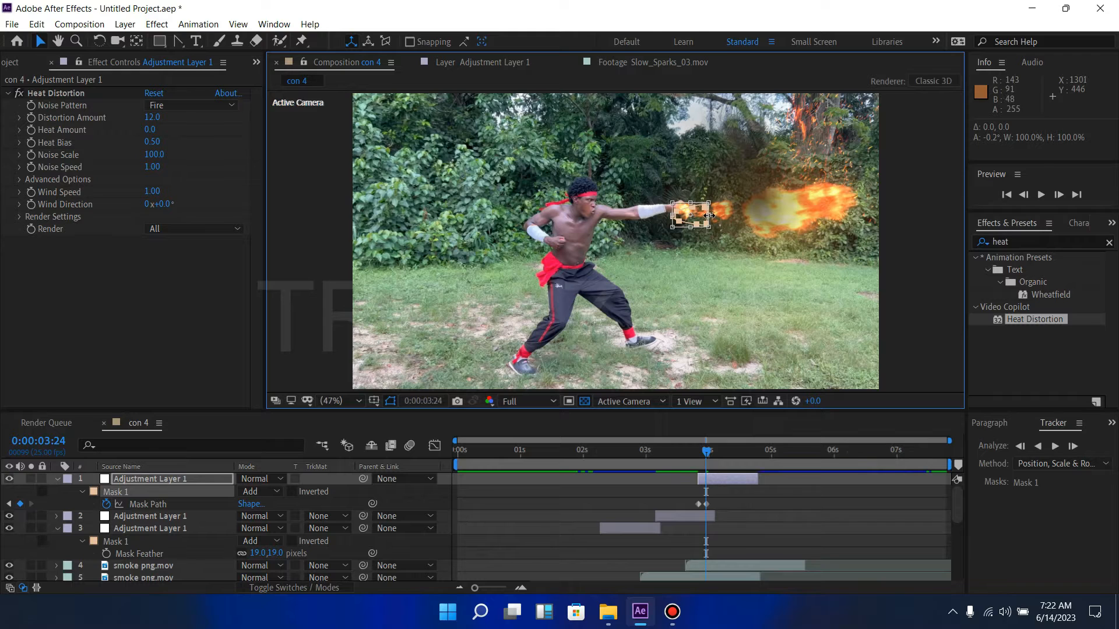
left_click_drag(722, 222, 870, 216)
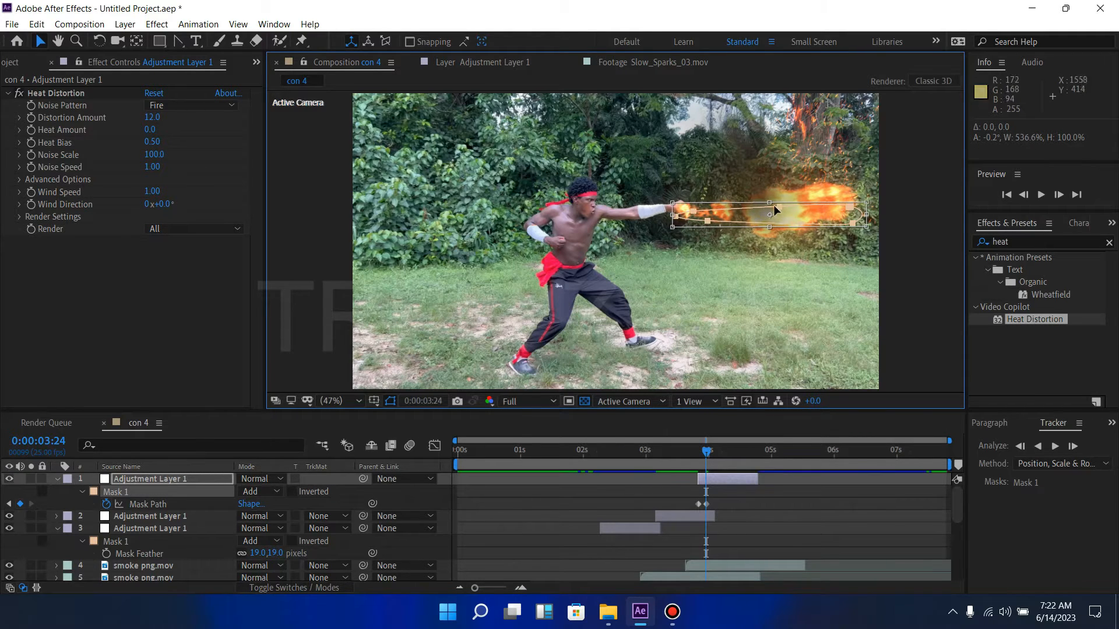
left_click_drag(768, 202, 765, 173)
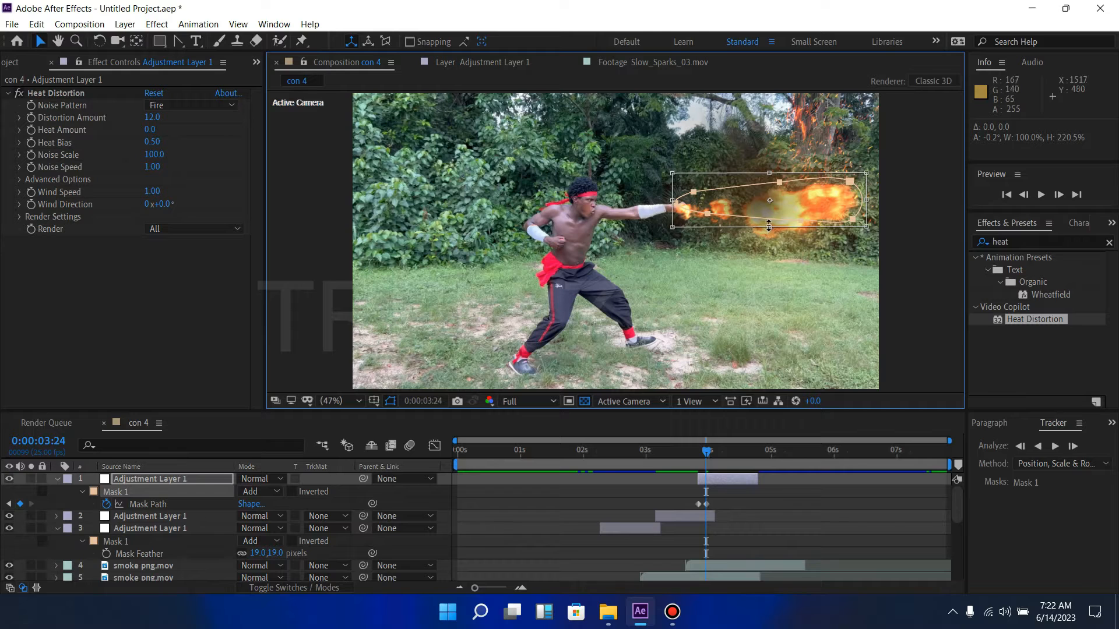
left_click_drag(770, 229, 772, 253)
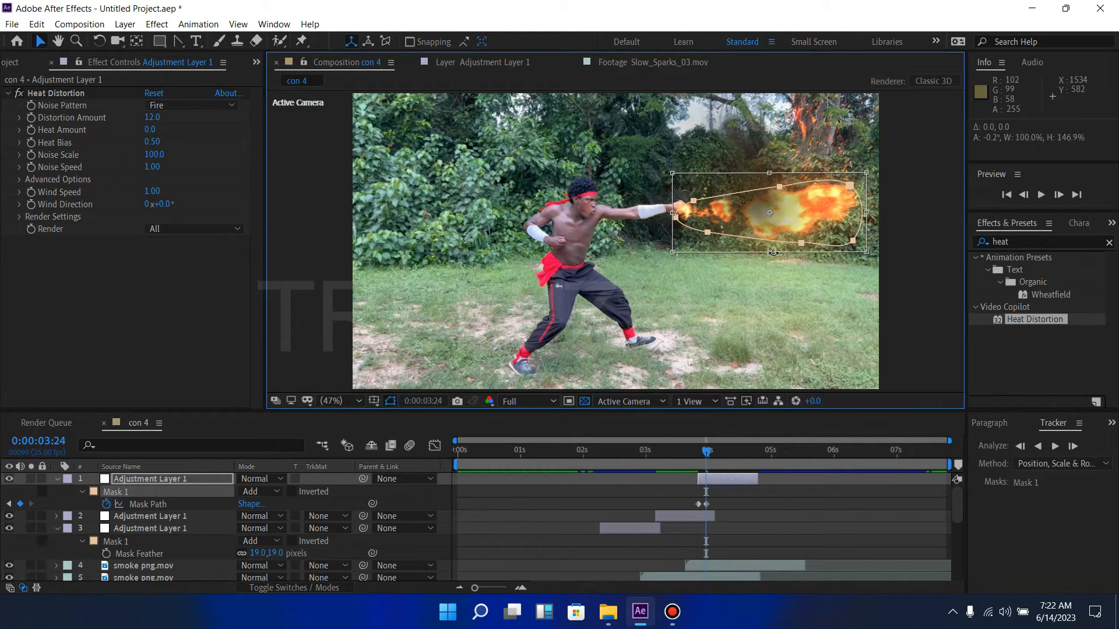
At 0:00:04:01, widen the mask past the frame's right edge and extend it upward to about 121% height.
key("Page_Down")
key("Page_Down")
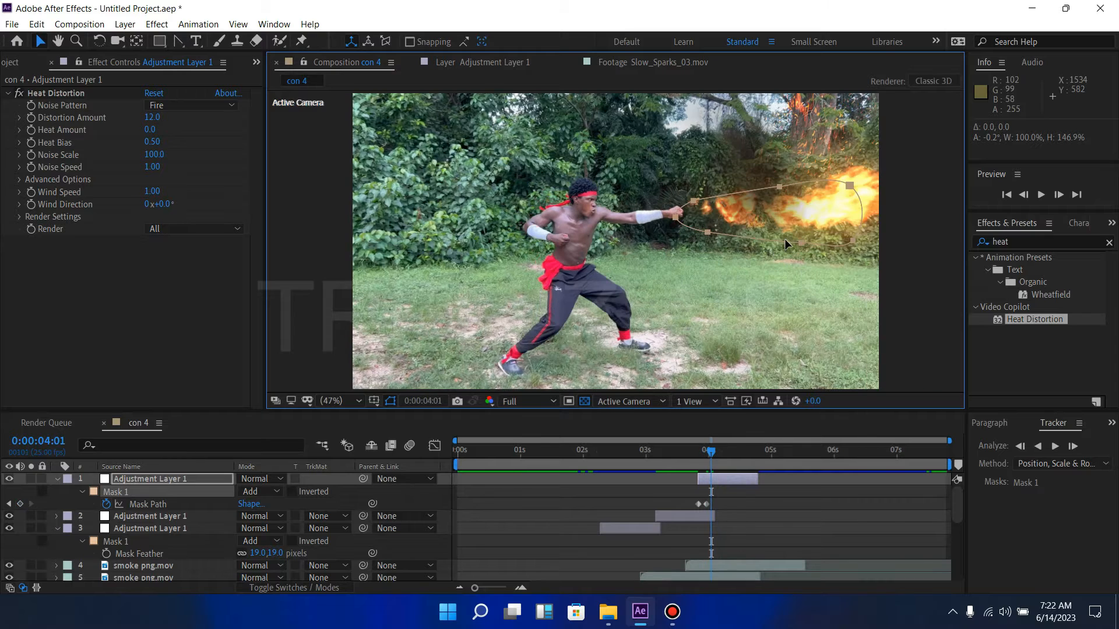
double_click(850, 185)
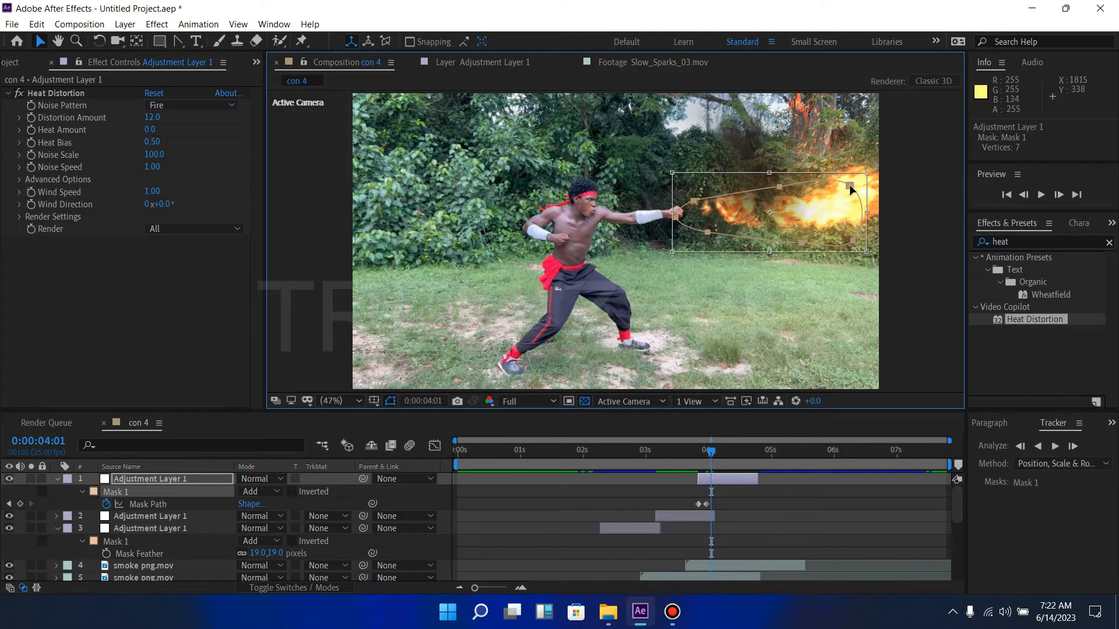
left_click_drag(867, 212, 911, 214)
mouse_move(792, 172)
left_mouse_down()
mouse_move(794, 142)
mouse_move(801, 155)
left_mouse_up()
At 0:00:04:15, shift the mask right and slightly up by about 110.6, -23.4 to follow the departing fire.
key("Page_Down")
key("Page_Down")
key("Page_Down")
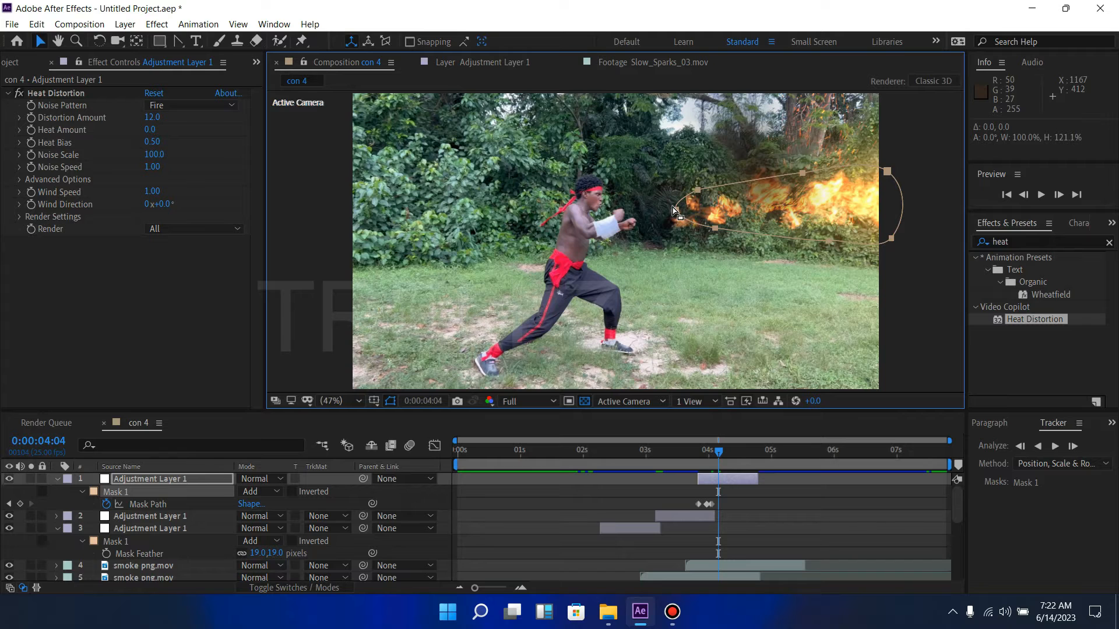
key("Page_Down")
key("Page_Down")
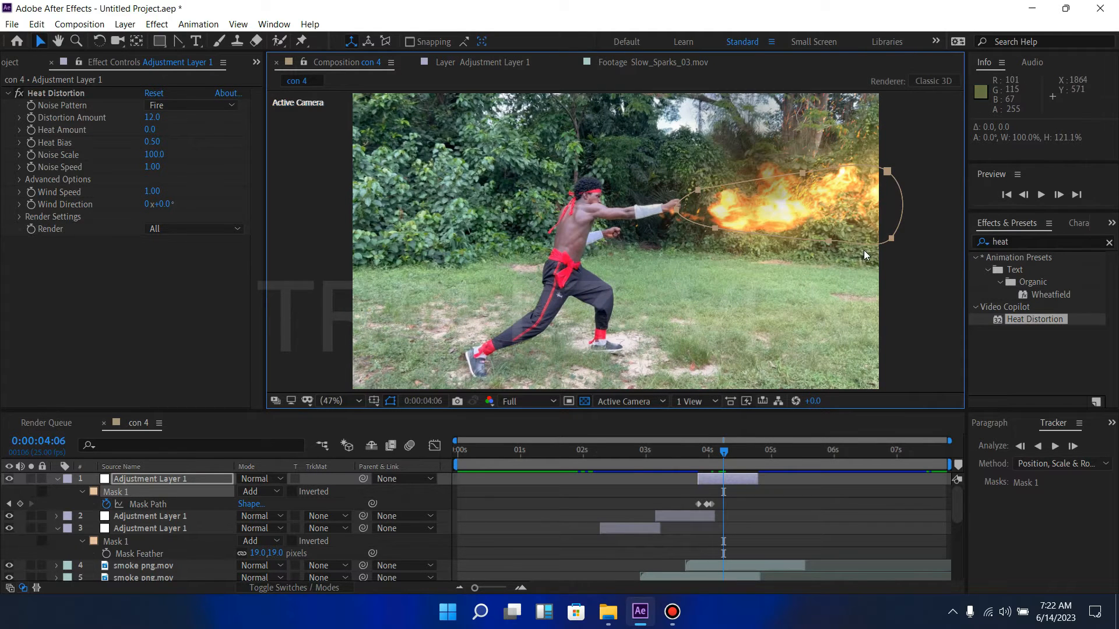
key("Page_Down")
key("Page_Down")
key("Page_Down")
key("Page_Down")
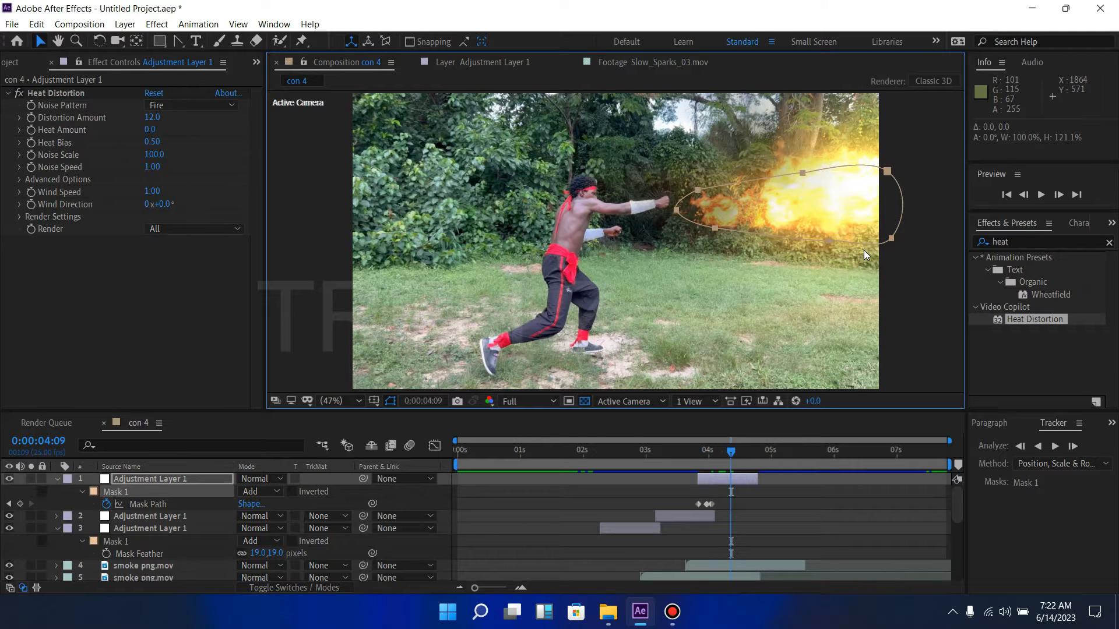
key("Page_Down")
key("Page_Down")
key("Page_Down")
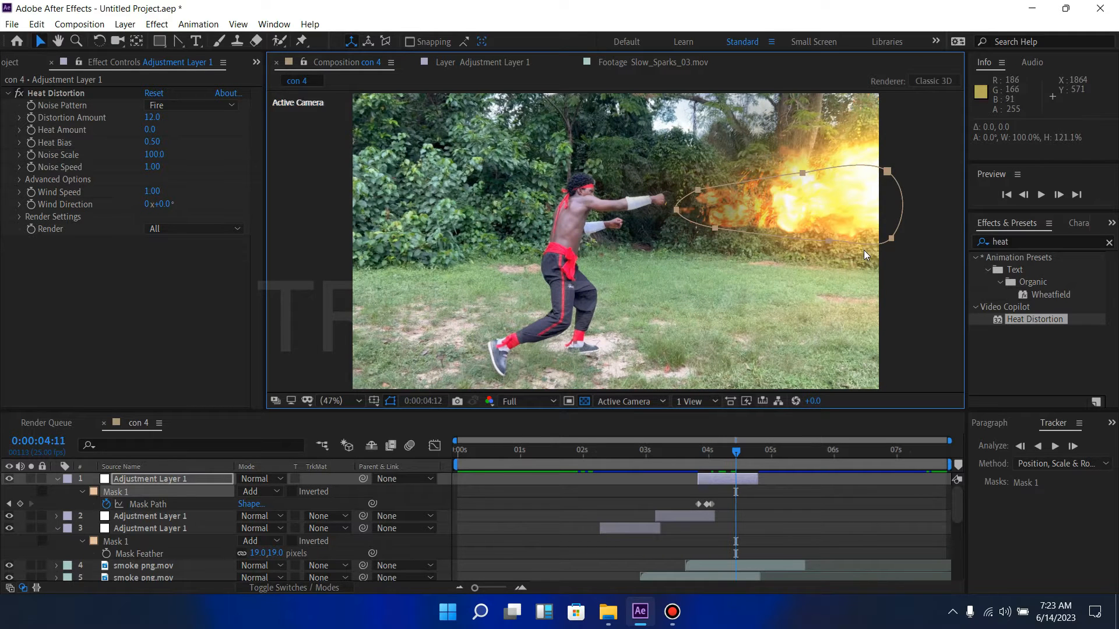
key("Page_Down")
key("Page_Down")
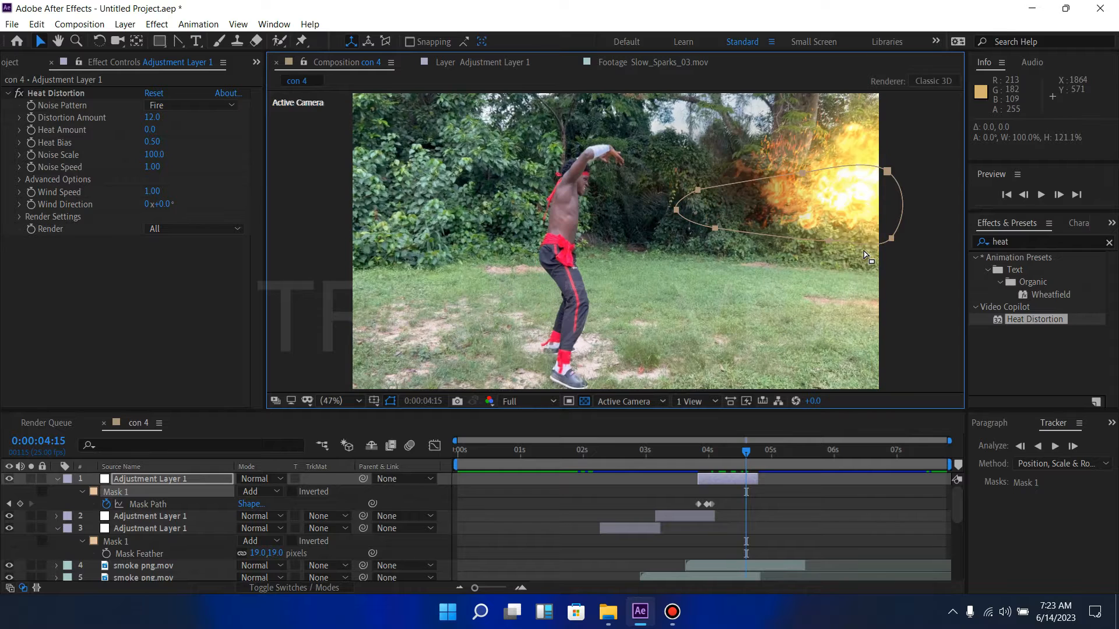
double_click(886, 172)
left_click_drag(857, 187, 889, 186)
key("Return")
At 0:00:04:18, extend the third blast's adjustment layer to just past 0:00:05:00 and shift its mask by about 127.6, -31.9.
key("Page_Down")
key("Page_Down")
key("Page_Down")
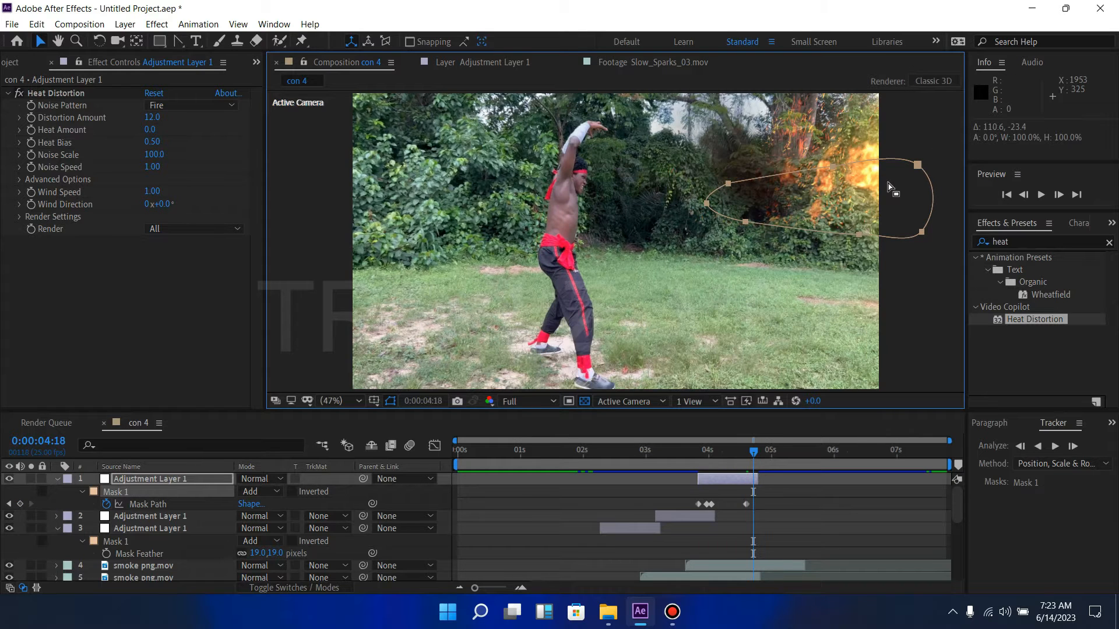
left_click_drag(762, 478, 782, 477)
left_click(918, 166)
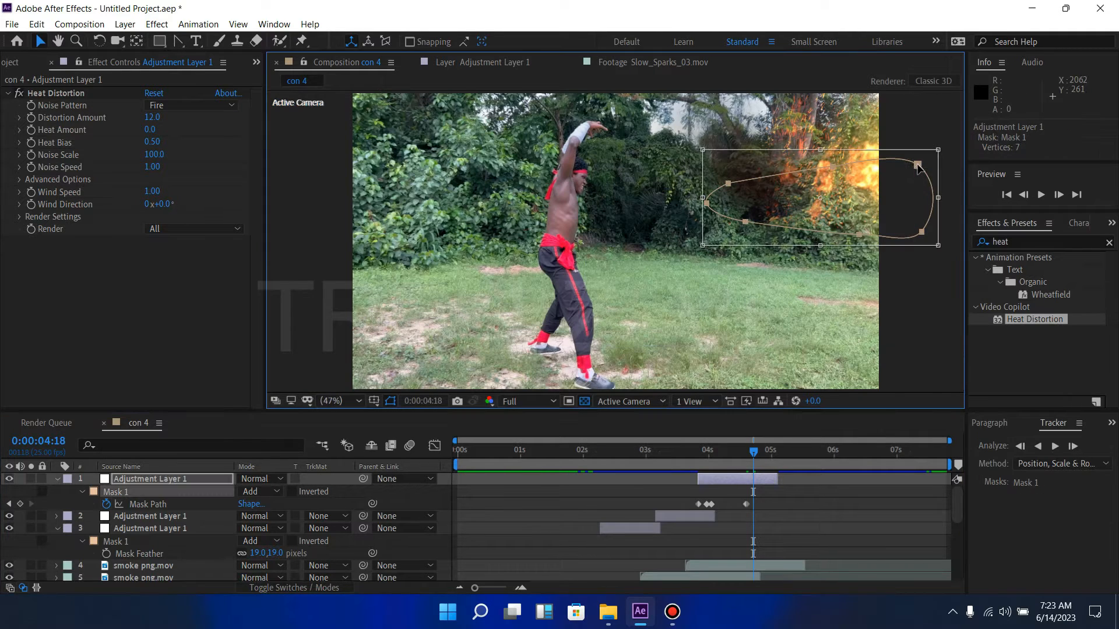
left_click_drag(895, 184, 927, 172)
At 0:00:04:22, shift the whole mask right and slightly up by about 163.7, -14.9 to follow the fading fire.
key("Page_Down")
key("Page_Down")
key("Page_Down")
key("Page_Down")
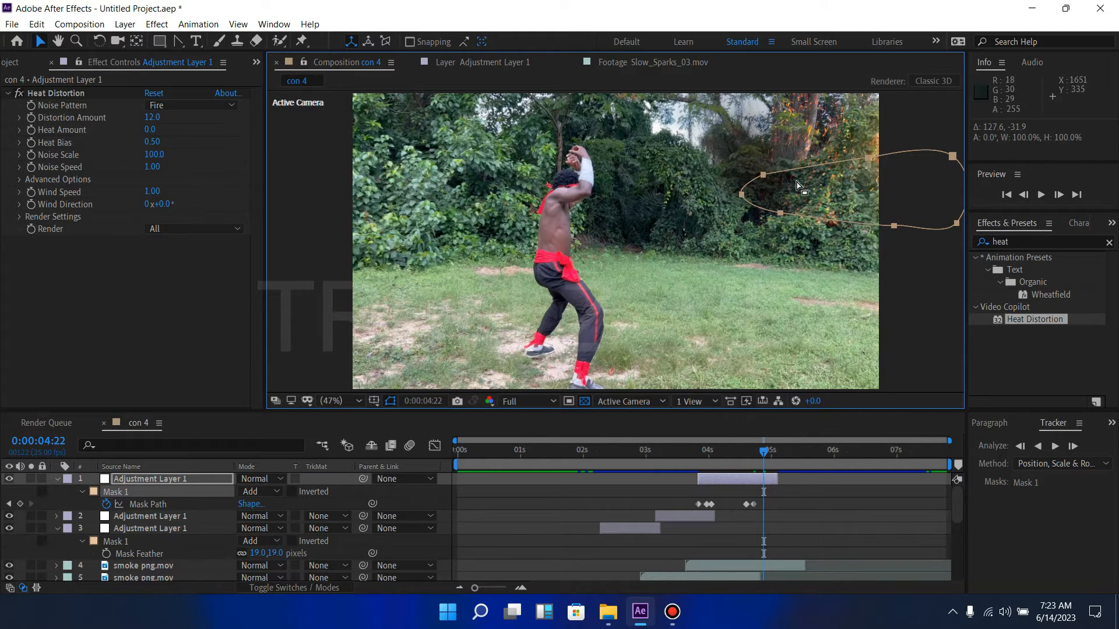
double_click(746, 196)
left_click_drag(755, 197, 820, 195)
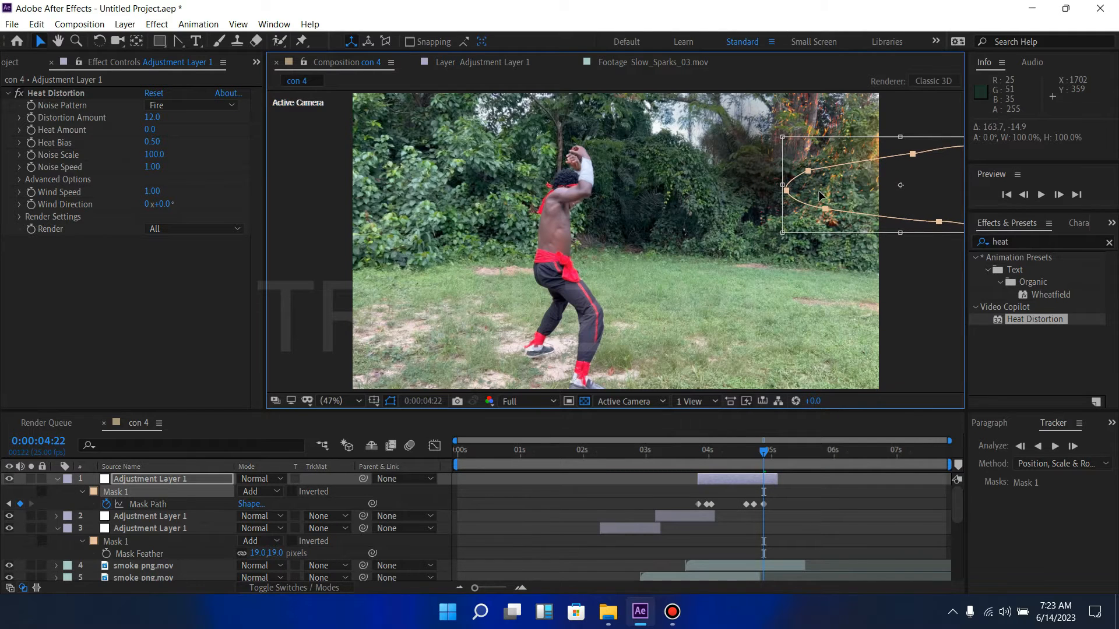
At 0:00:05:00, shift the whole mask further right over the last flames near the frame's edge.
key("Page_Down")
key("Page_Down")
key("Page_Down")
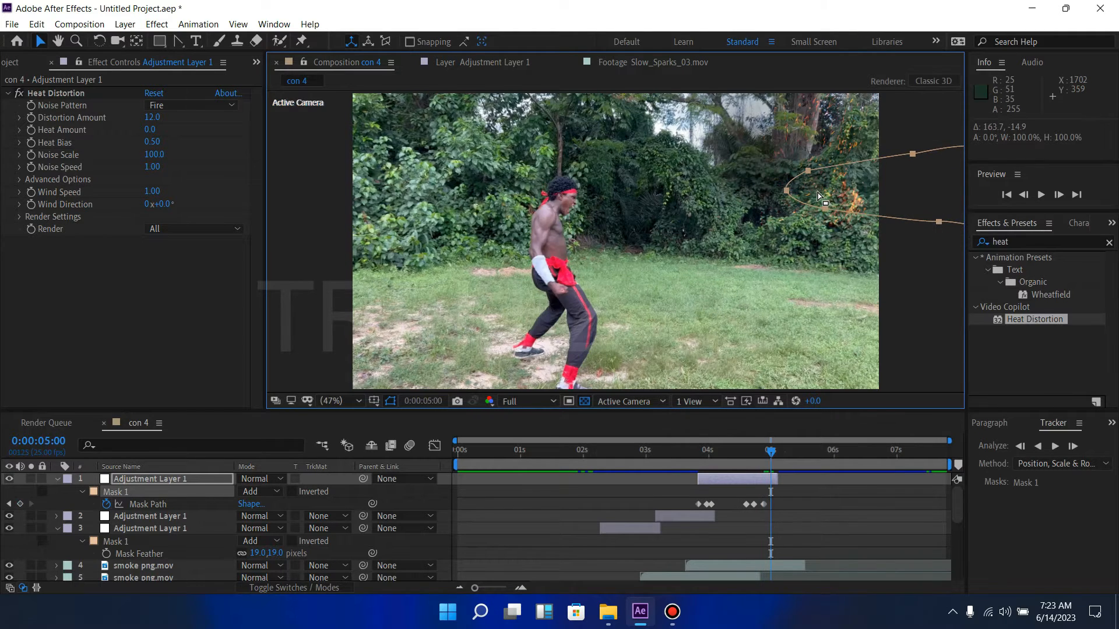
left_click(788, 191)
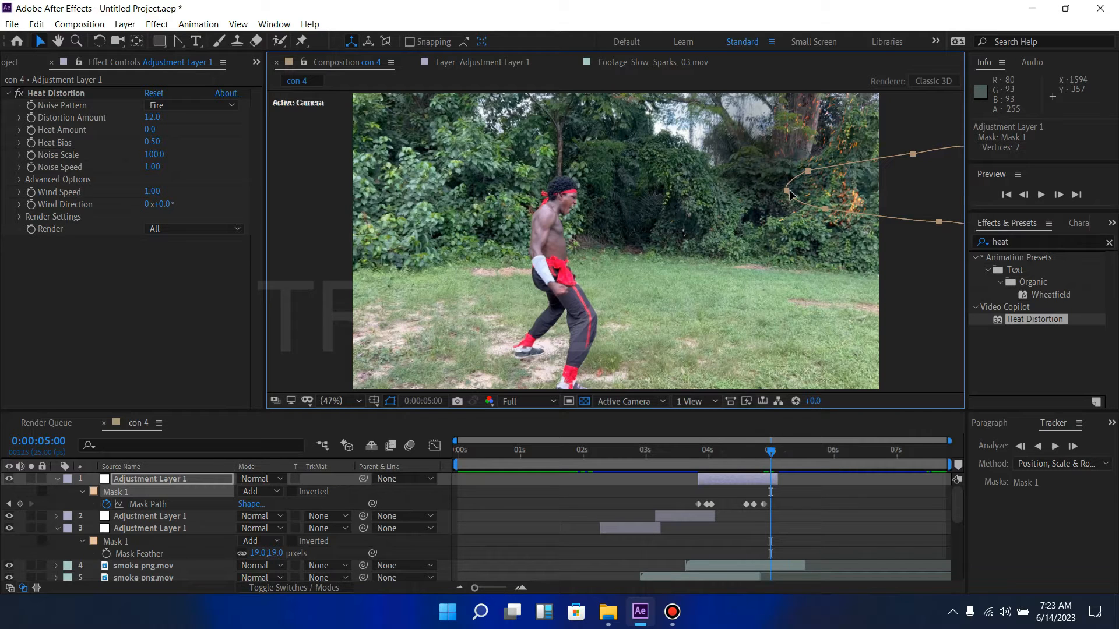
double_click(789, 193)
left_click_drag(820, 196, 863, 195)
At 0:00:05:02, move the whole mask out past the frame's right edge by about 233.9, 17.0.
key("Page_Down")
key("Page_Down")
double_click(844, 203)
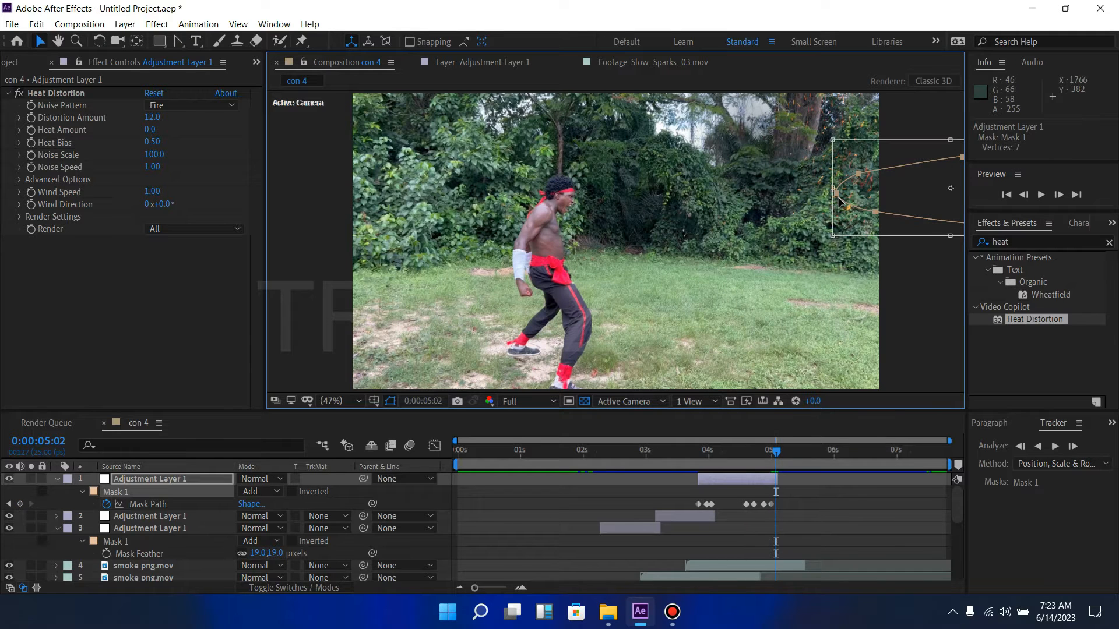
left_click_drag(843, 203, 916, 205)
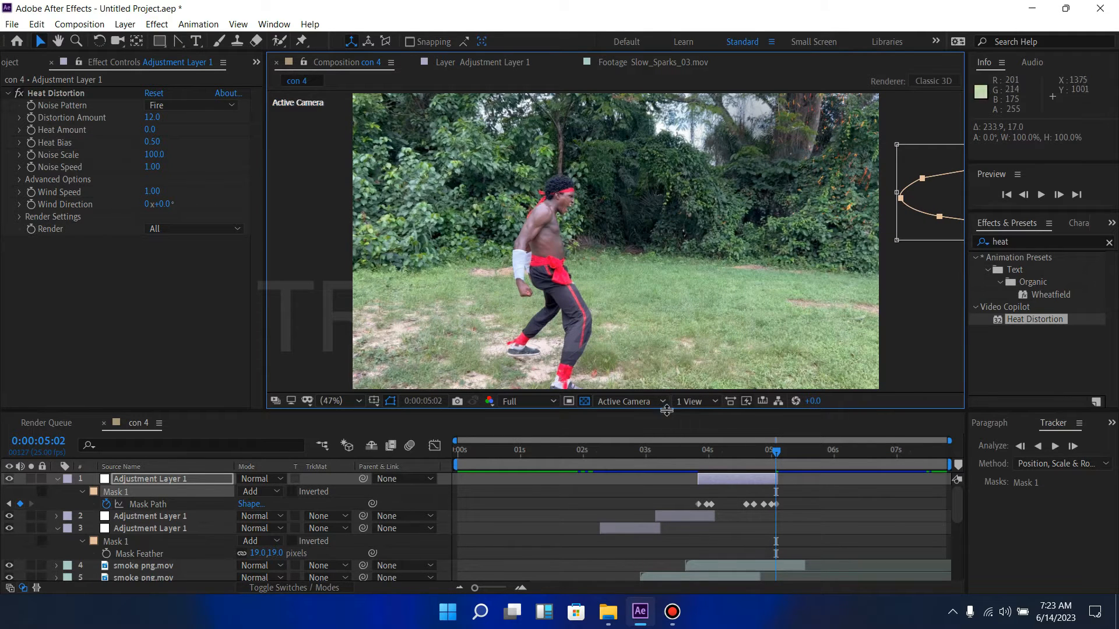
Play back the composition from 0:00:02:01 and scrub back through the blasts to review the heat distortion.
left_click(581, 466)
key("space")
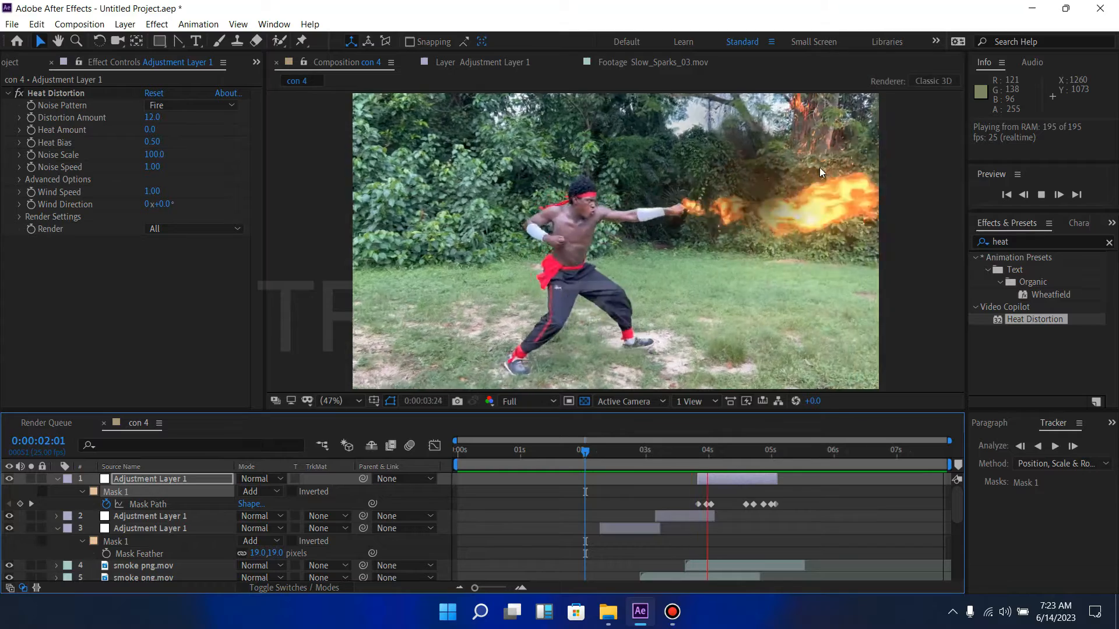
key("space")
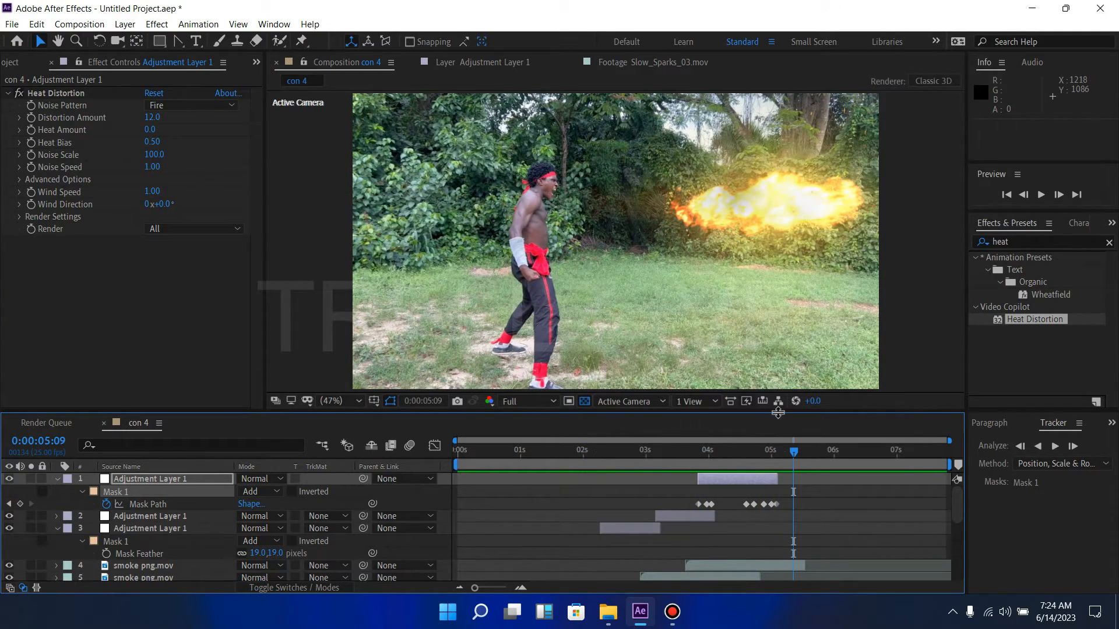
left_click_drag(791, 450, 662, 469)
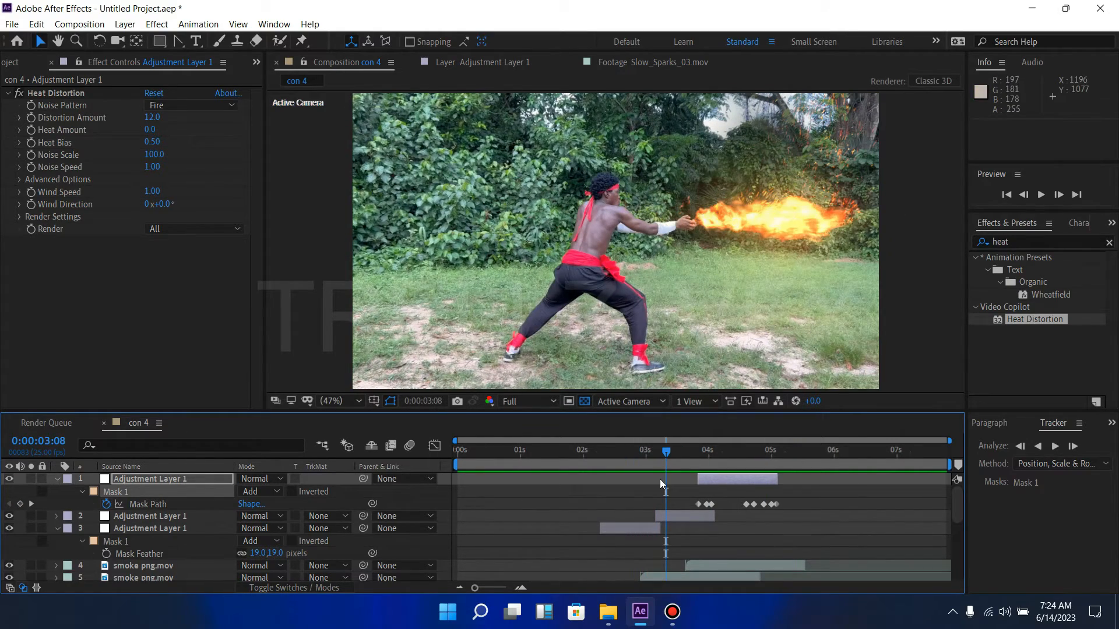
Set the time to 0:00:02:12 and duplicate the con 4.mp4 footage layer.
left_click_drag(667, 453, 614, 445)
scroll(659, 516, "down", 5)
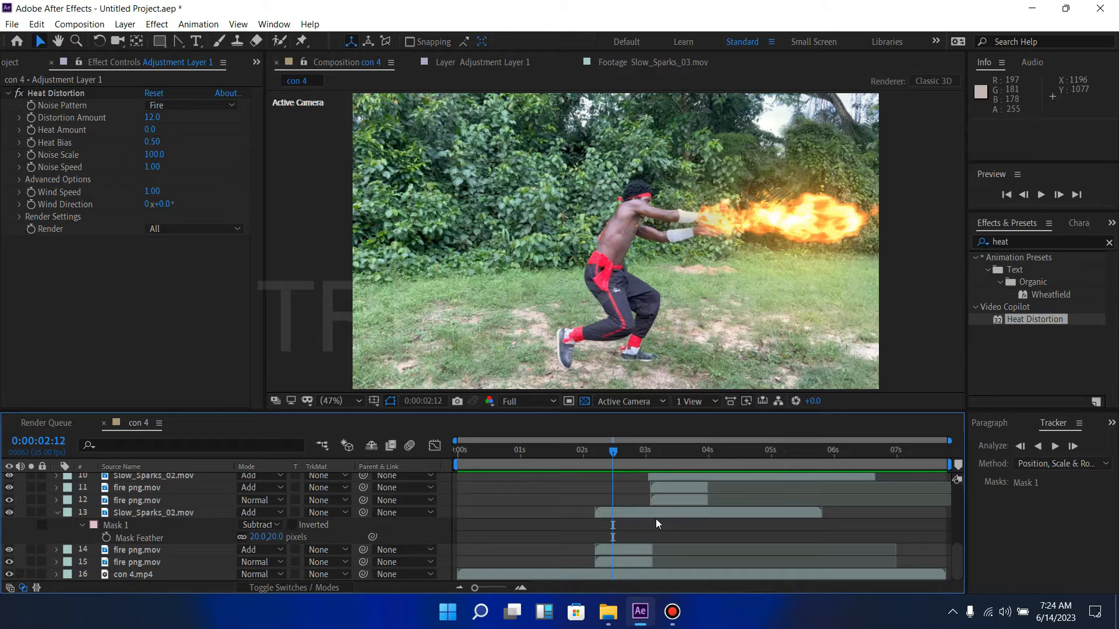
left_click(619, 573)
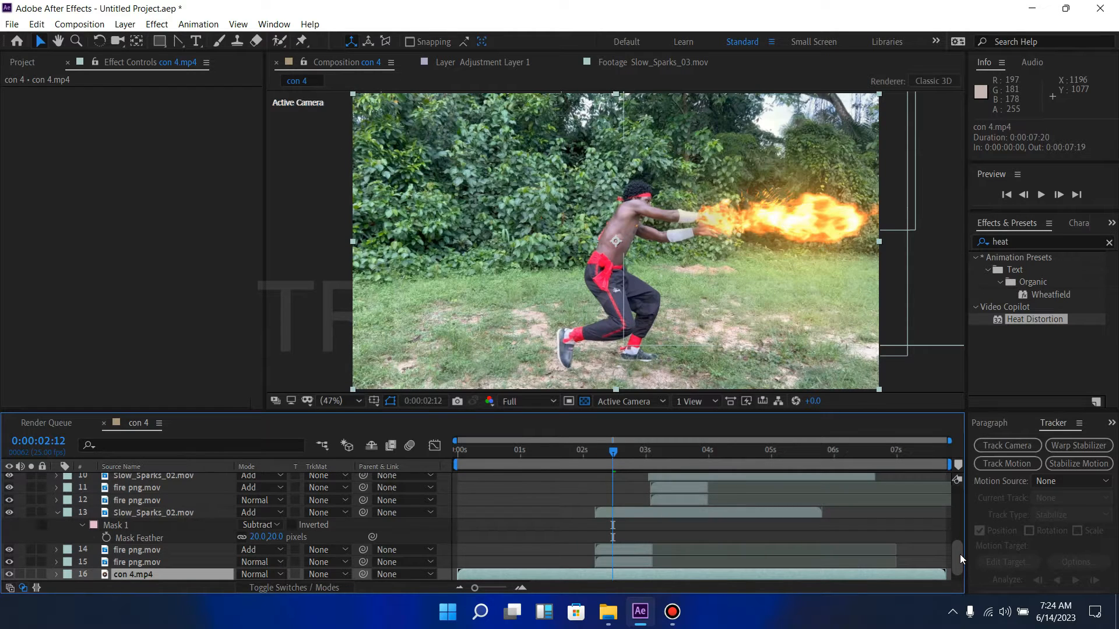
key("ctrl+d")
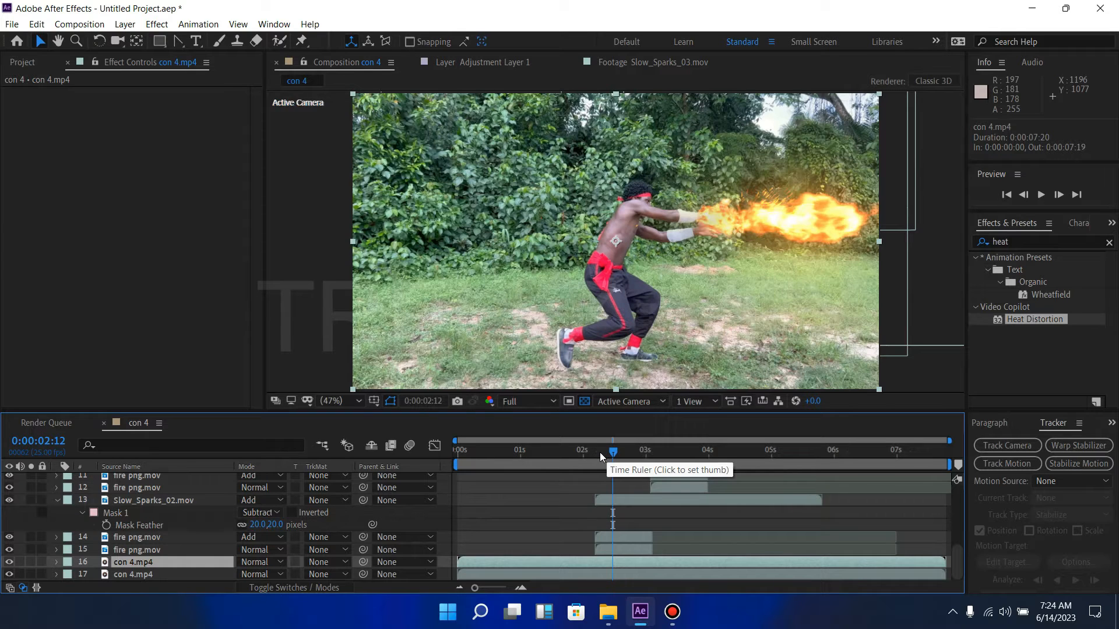
Find the VC Color Vibrance effect and apply it to the upper con 4.mp4 copy.
left_click(1018, 240)
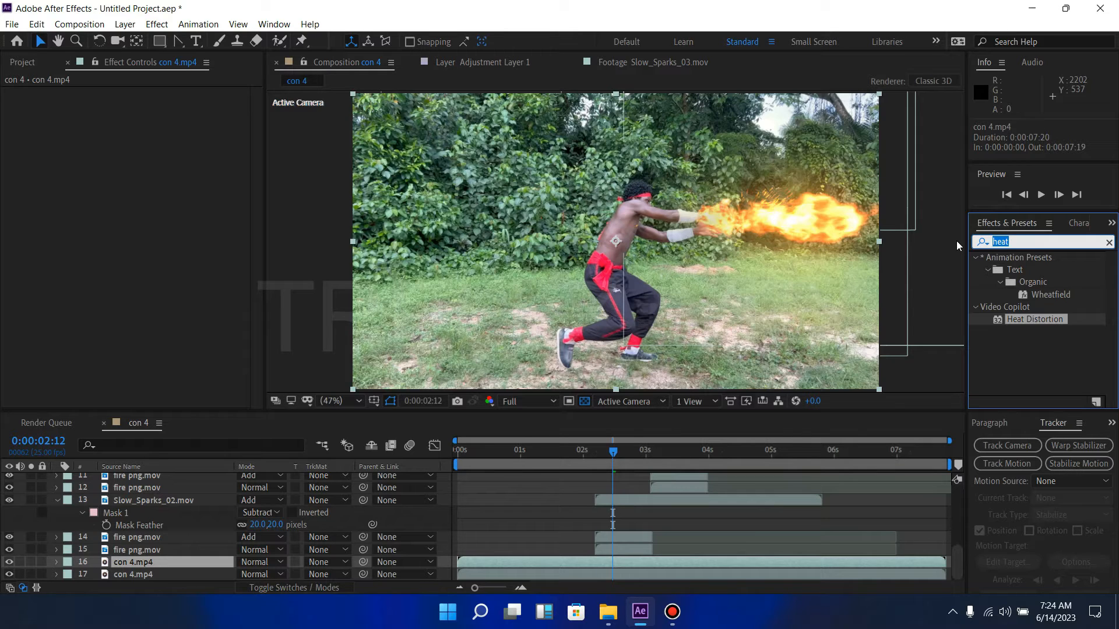
type("vc")
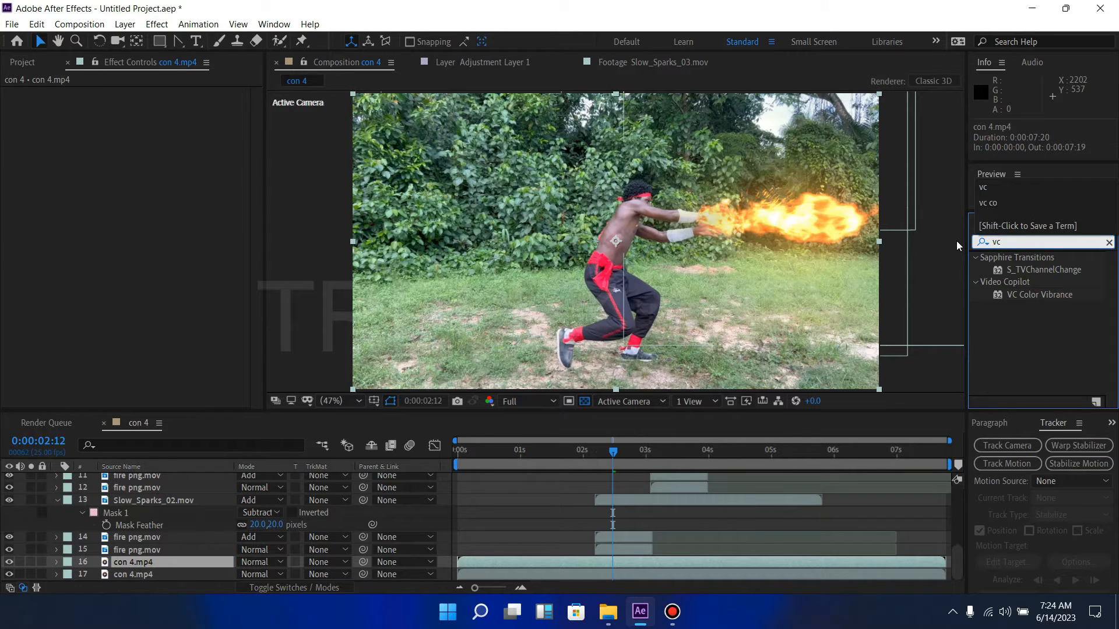
double_click(1025, 295)
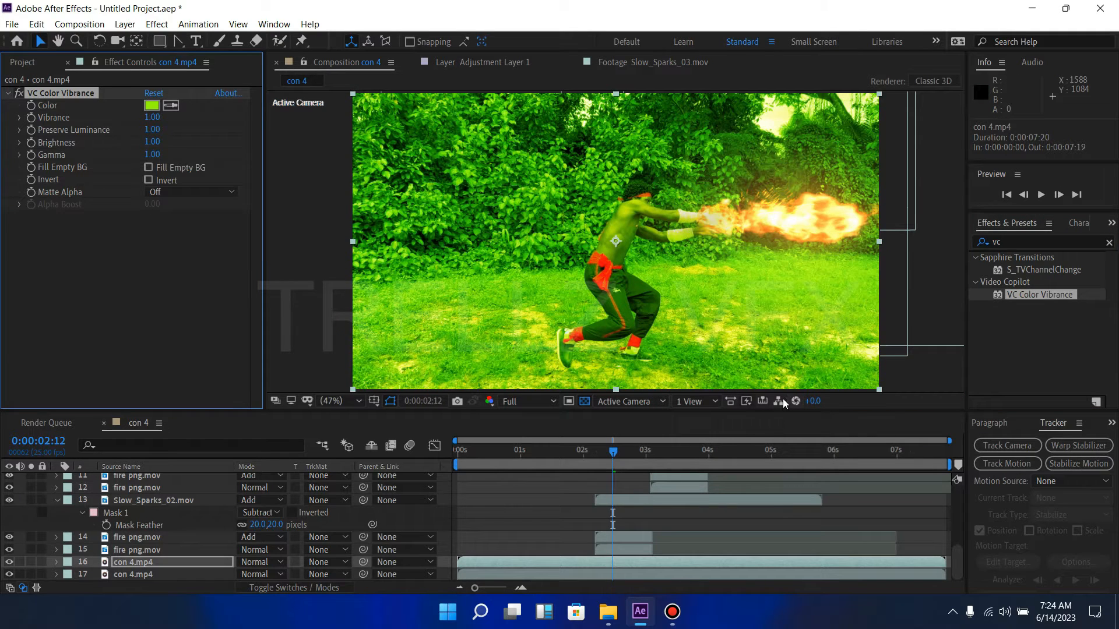
Rename the upper con 4.mp4 copy as light.
left_click(177, 565)
right_click(177, 565)
left_click(205, 559)
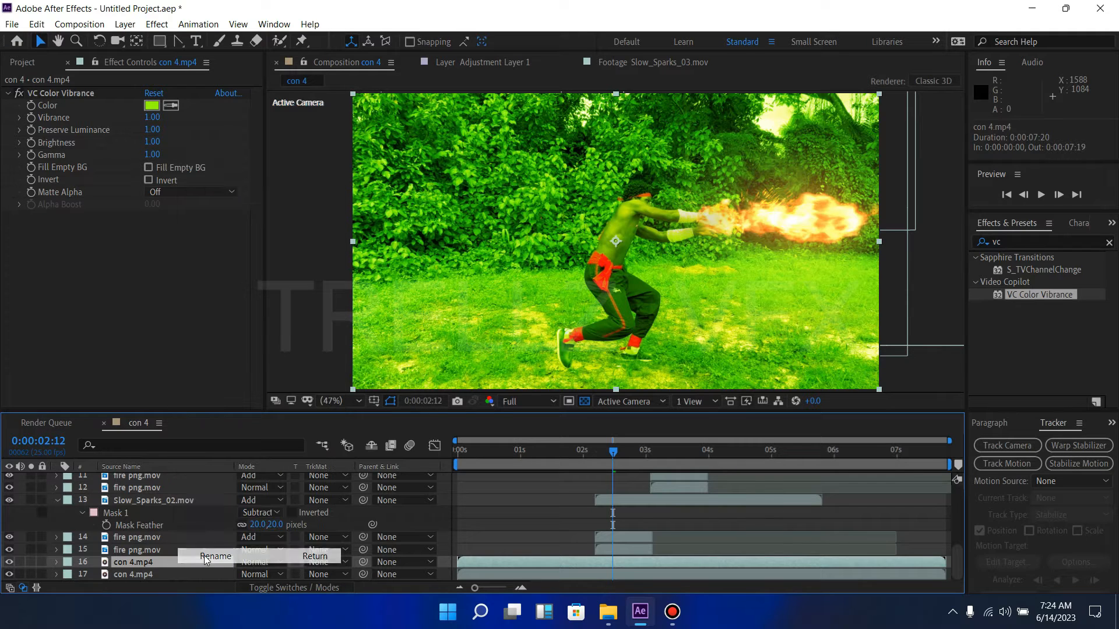
type("light")
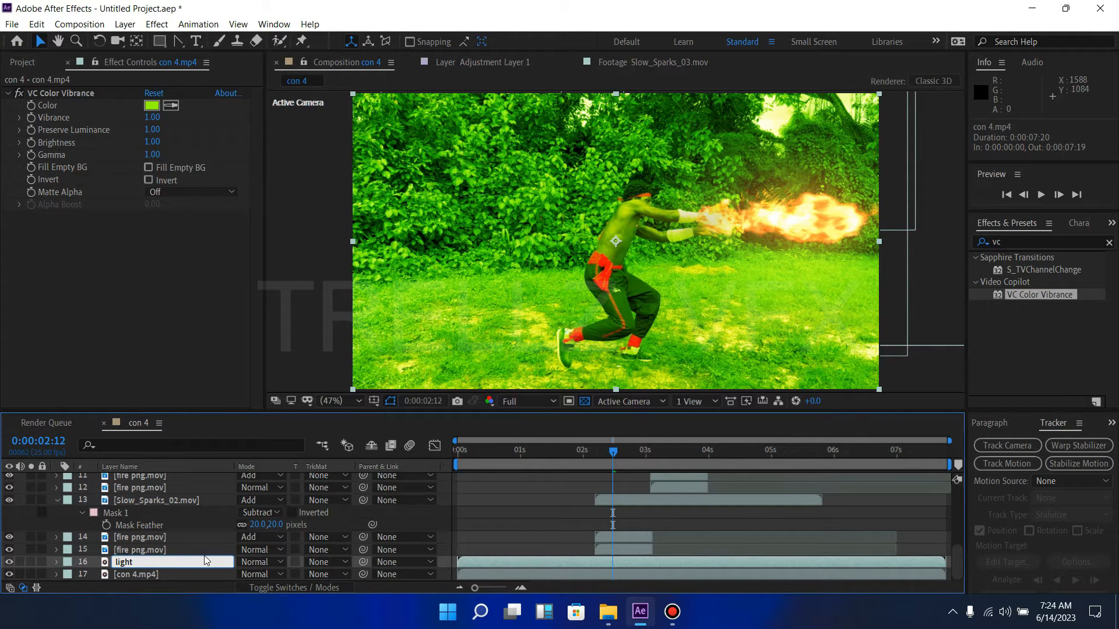
key("Return")
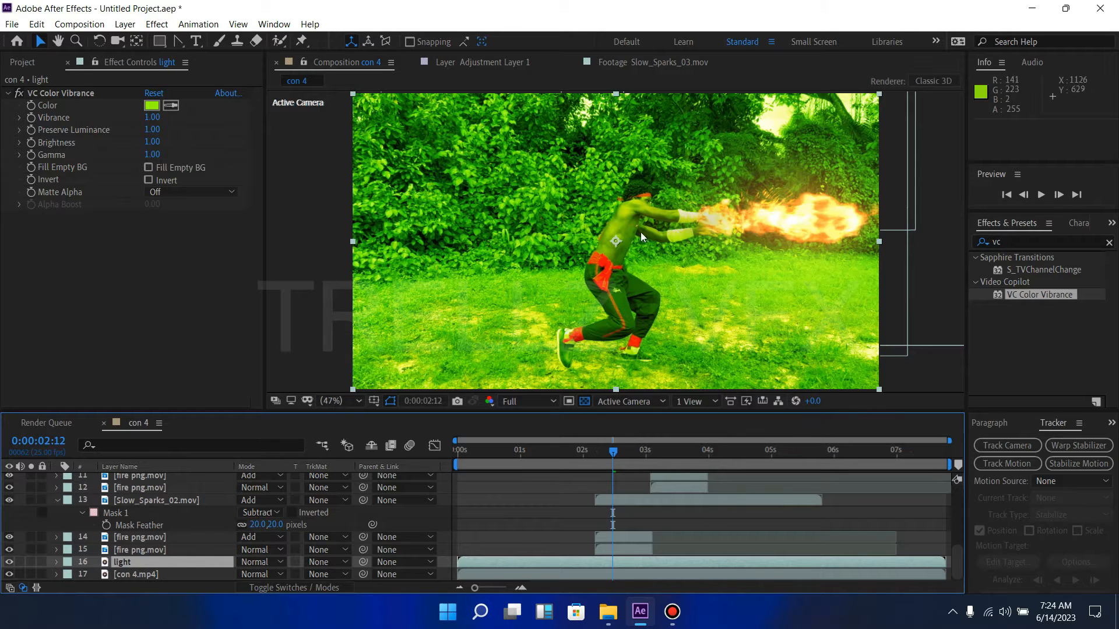
Set the VC Color Vibrance color to a fully saturated orange and the light layer's blending mode to Add.
left_click(157, 109)
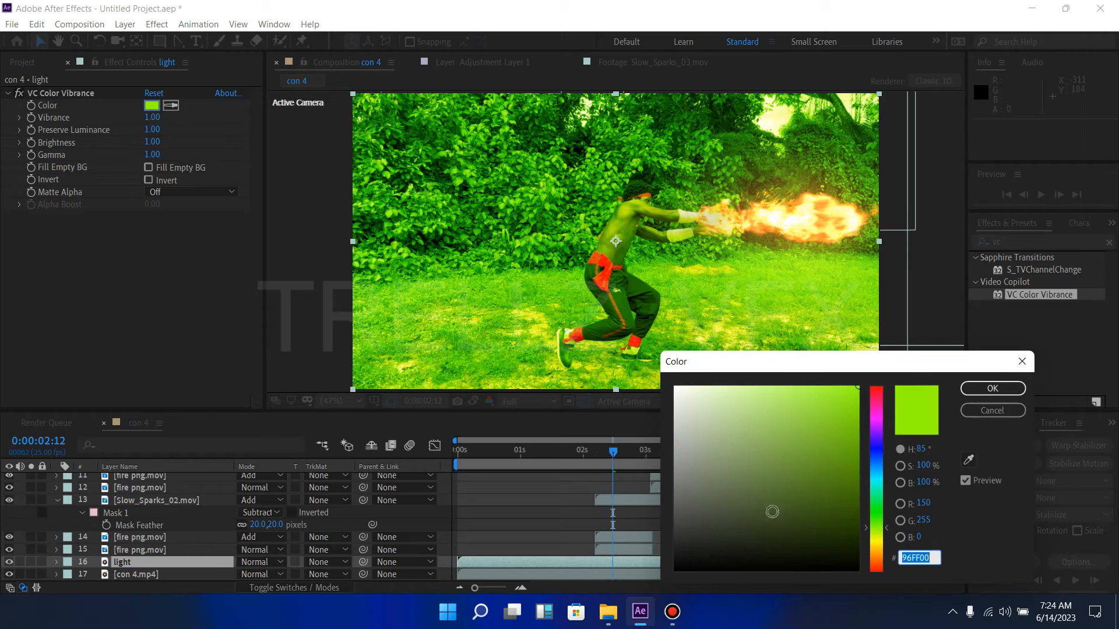
left_click(879, 555)
left_click_drag(882, 556, 880, 546)
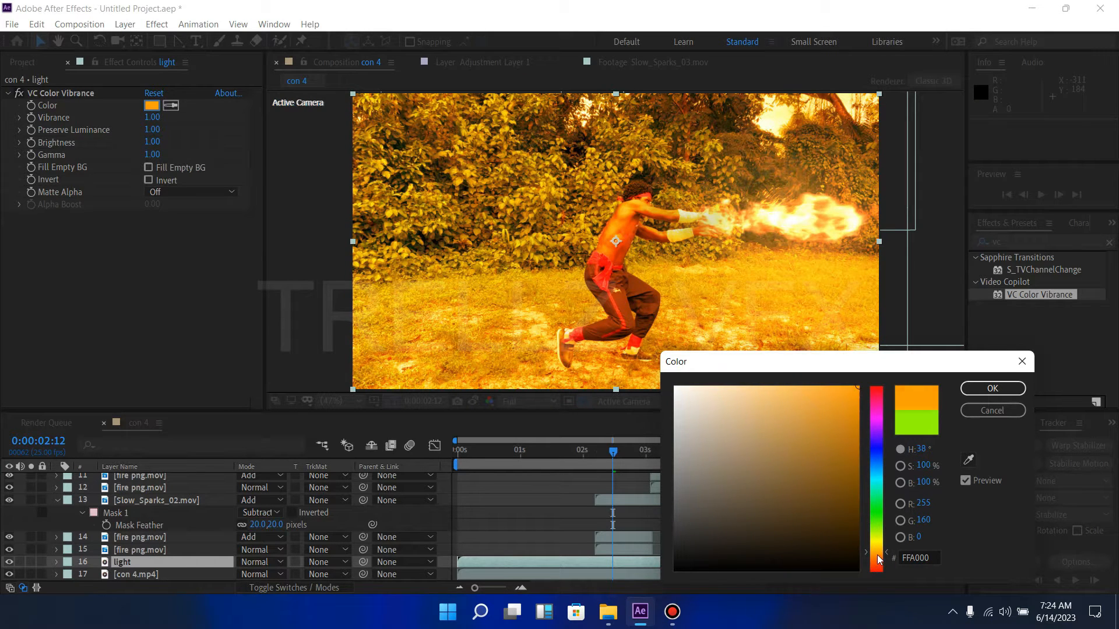
left_click(878, 555)
left_click(974, 389)
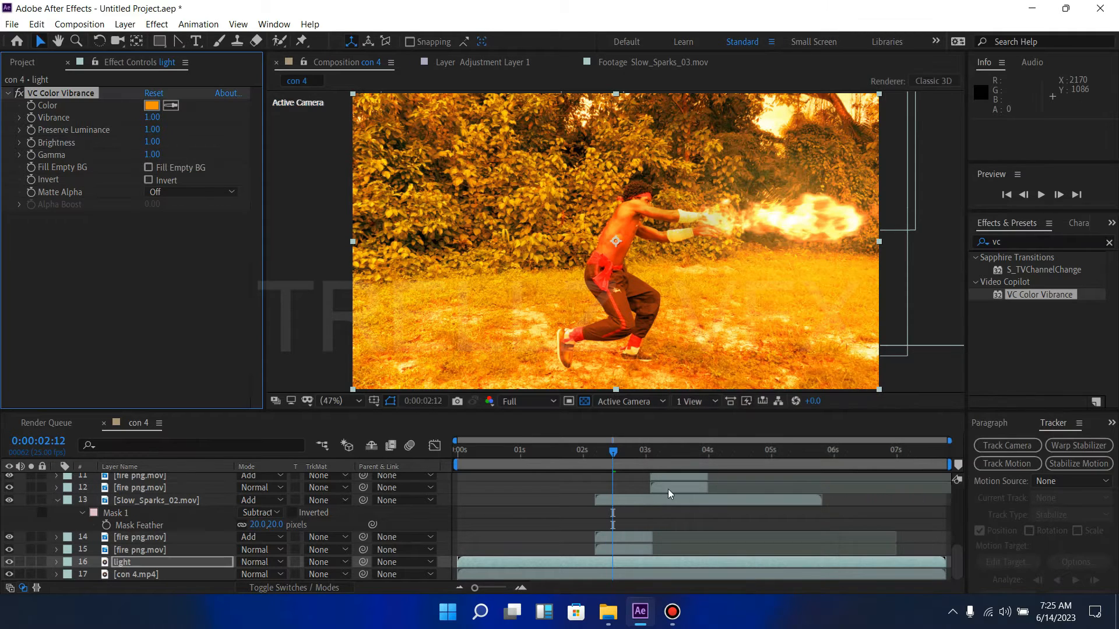
left_click(256, 561)
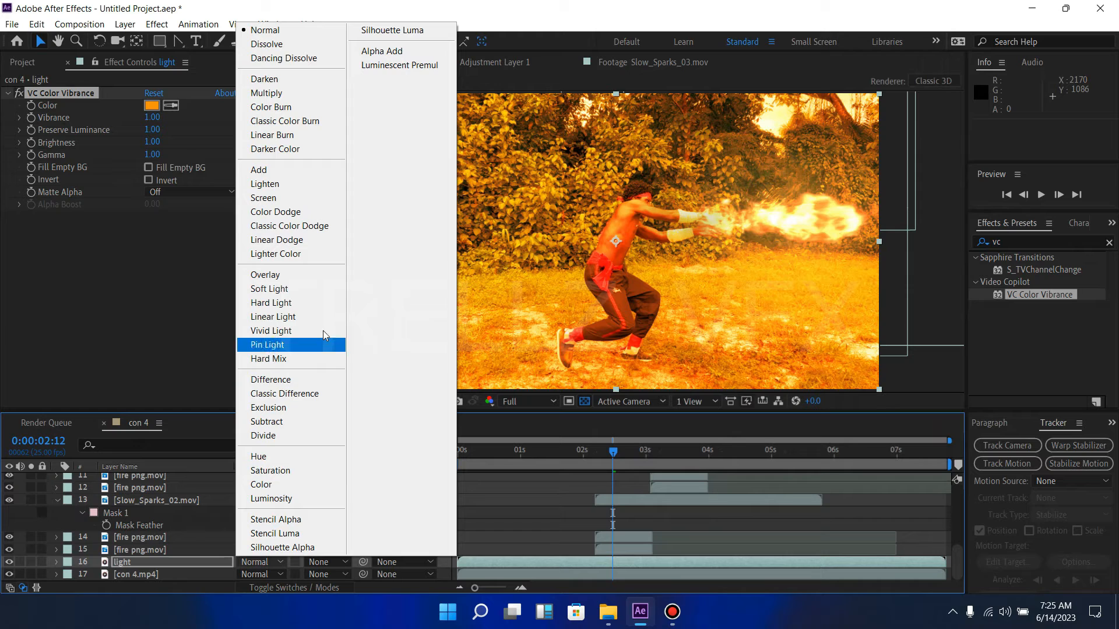
left_click(290, 169)
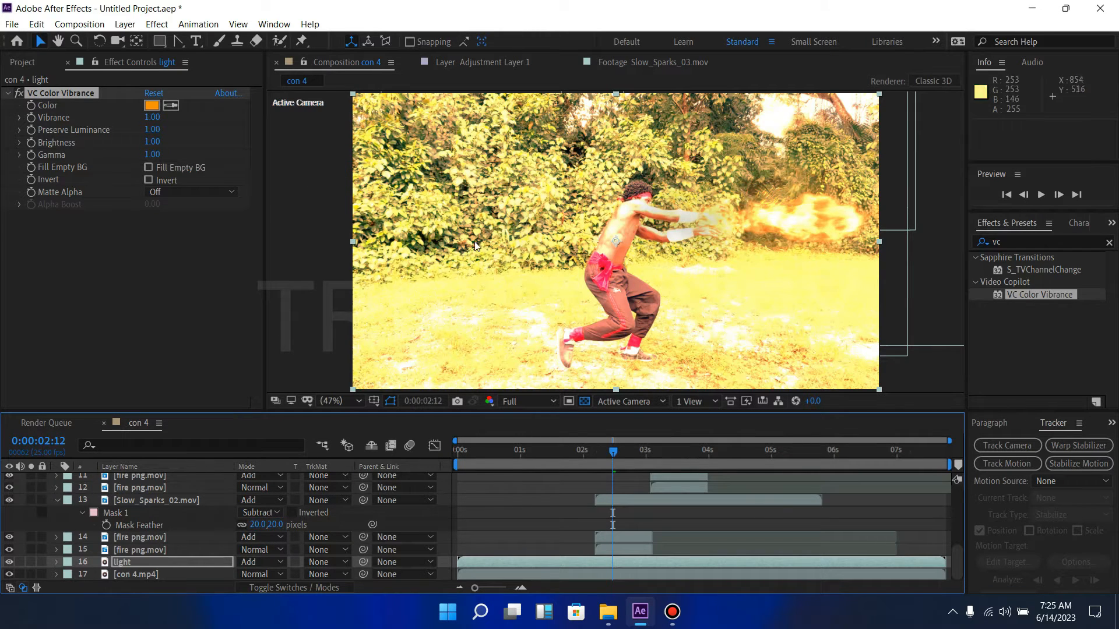
Draw a flat elliptical mask on the light layer from the fighter's front foot to the frame's right edge, and nudge it down.
left_click(177, 44)
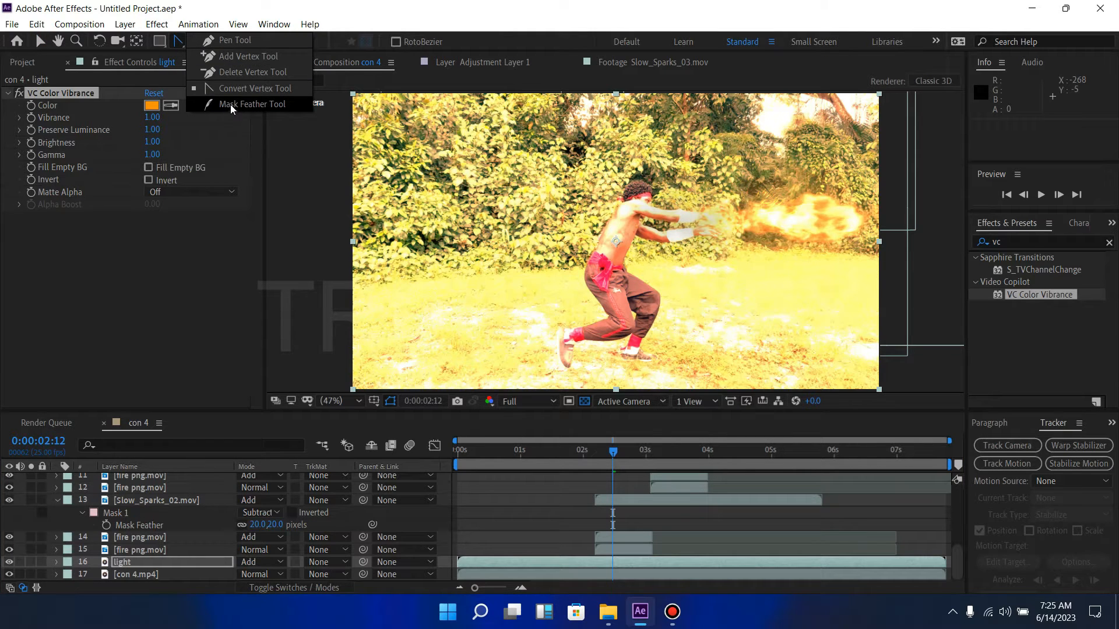
left_click(159, 40)
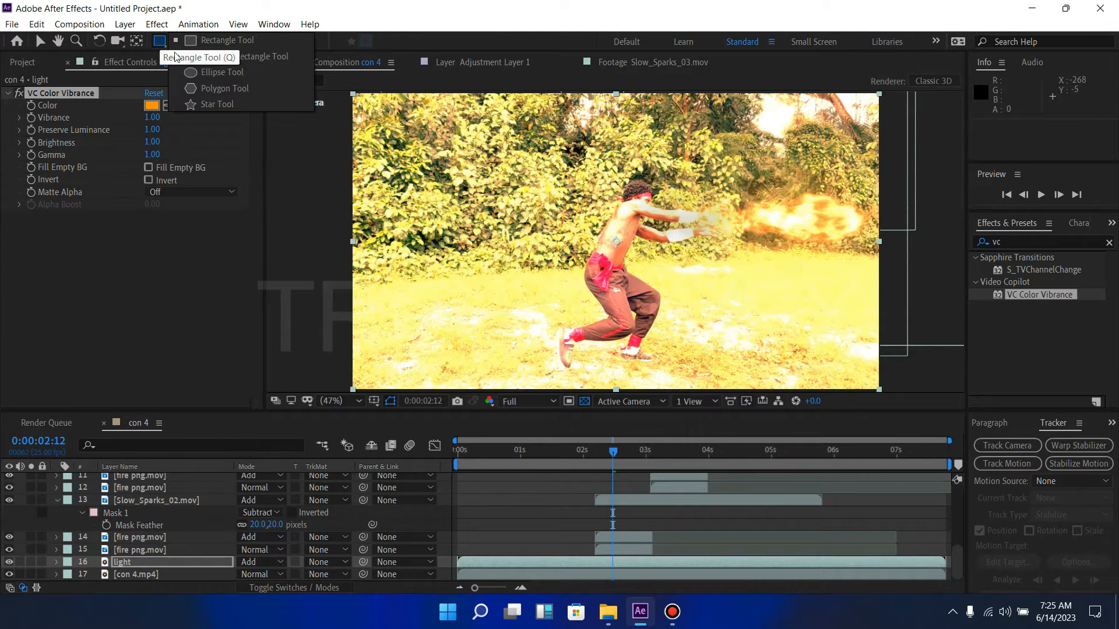
left_click(208, 78)
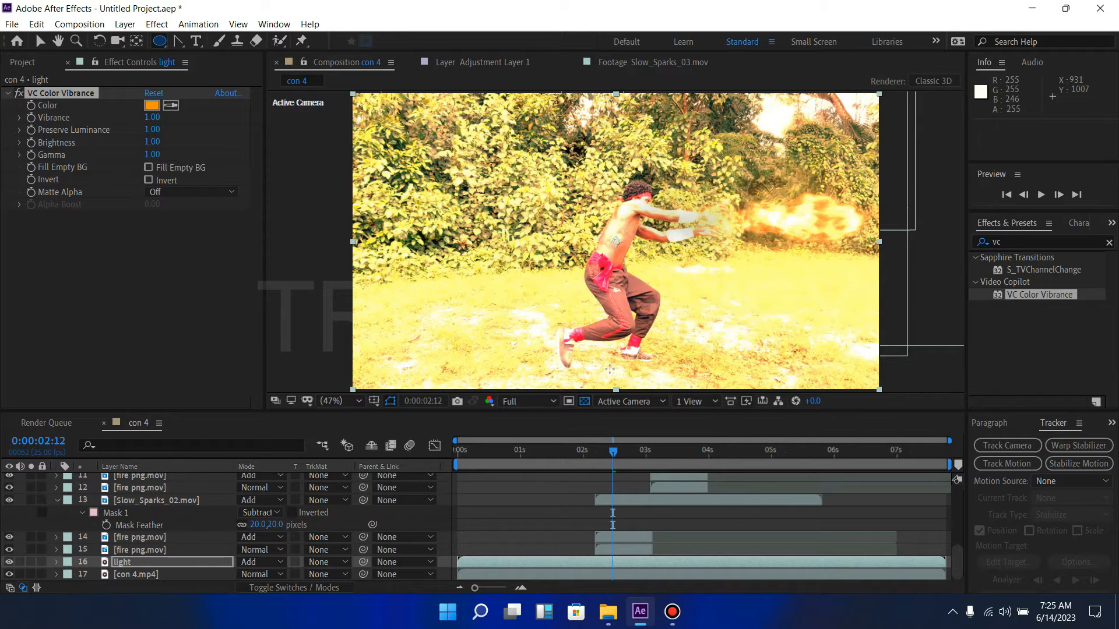
left_click_drag(653, 347, 887, 368)
key("v")
double_click(771, 348)
left_click_drag(785, 345, 786, 356)
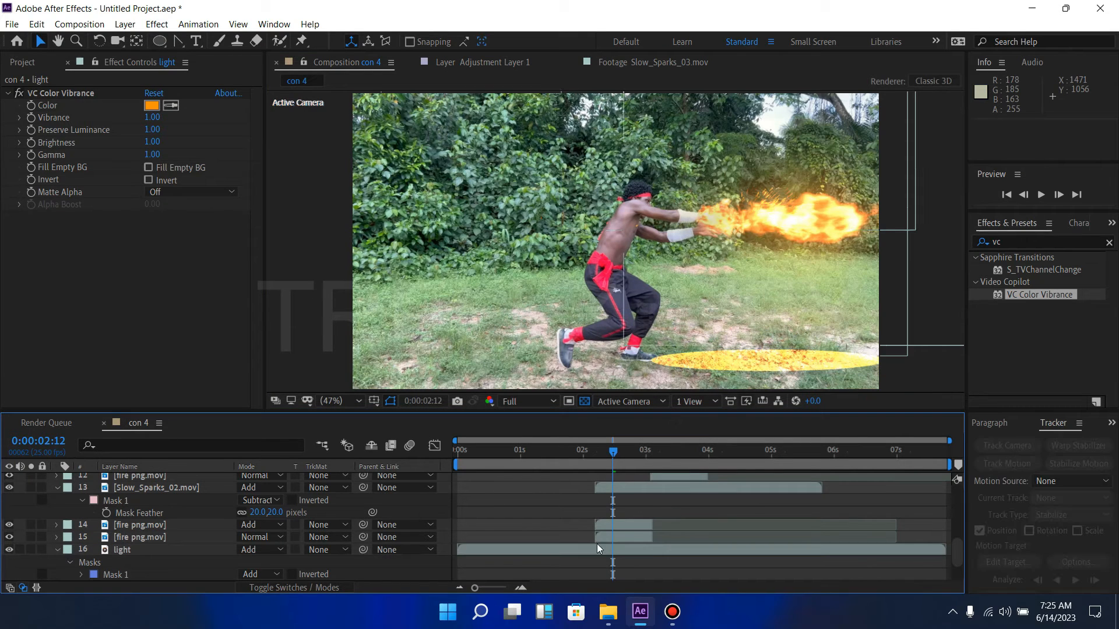
Set the light layer's mask feather to 98 pixels to soften the glow on the ground.
left_click(611, 552)
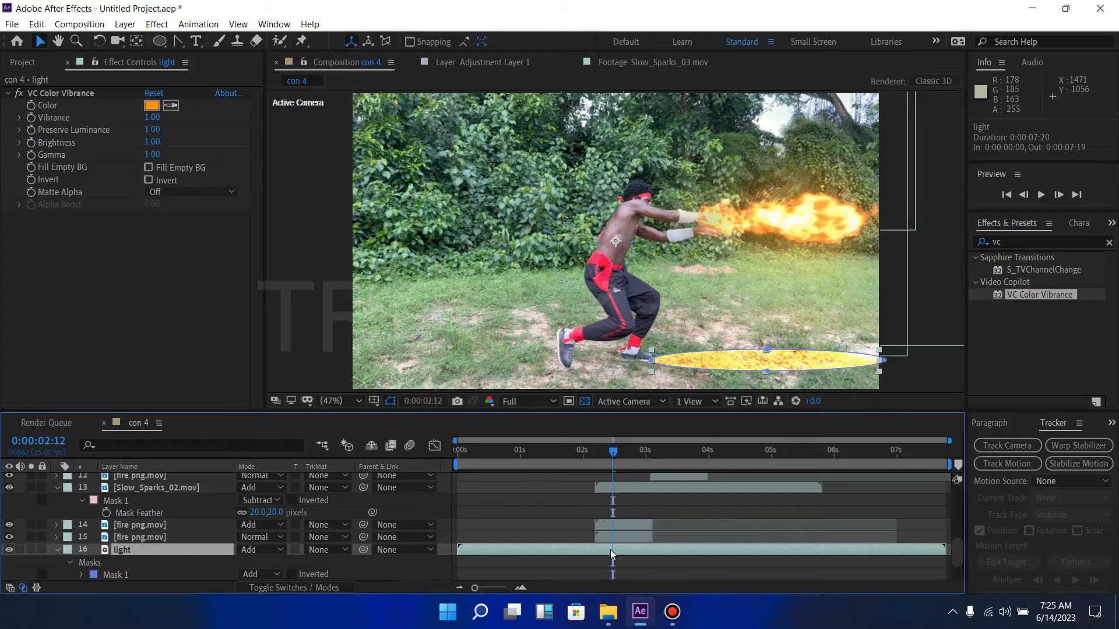
key("f")
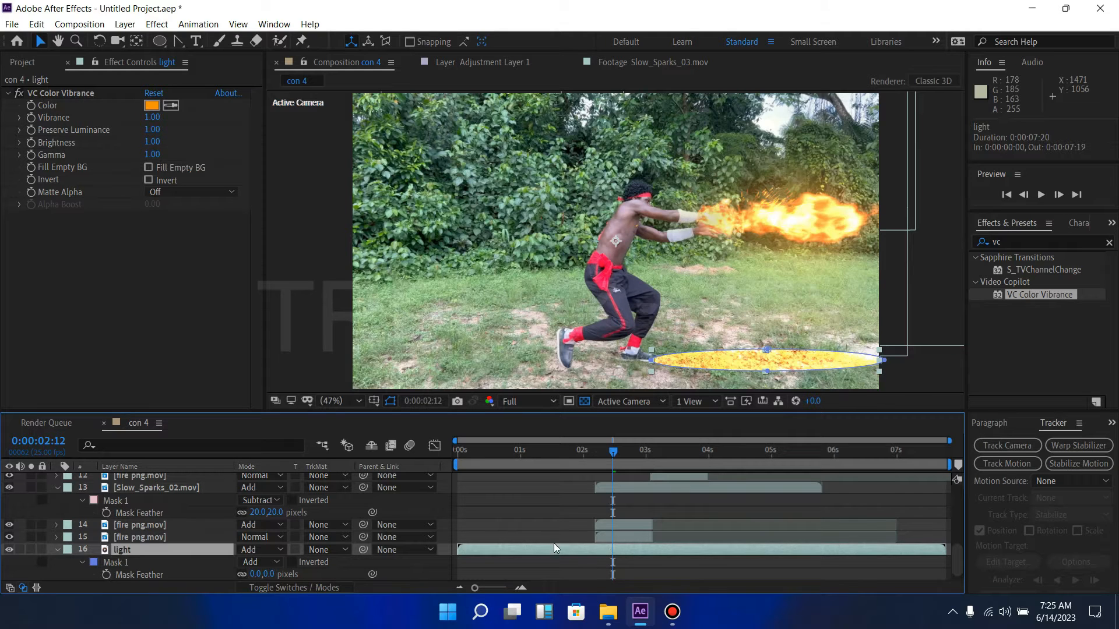
left_click_drag(265, 574, 329, 568)
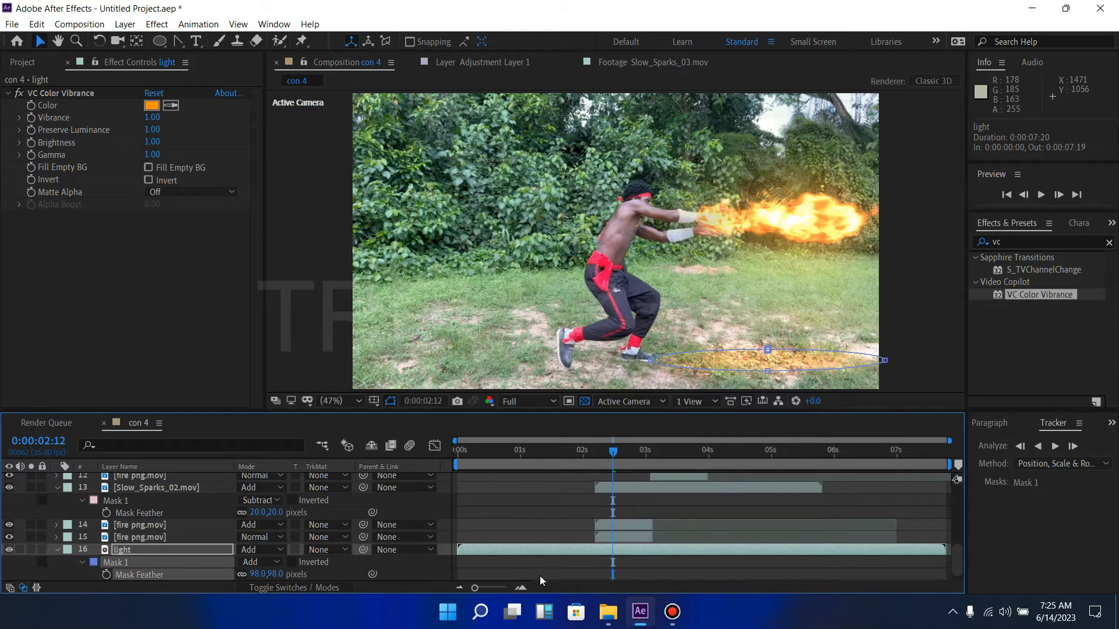
left_click(560, 575)
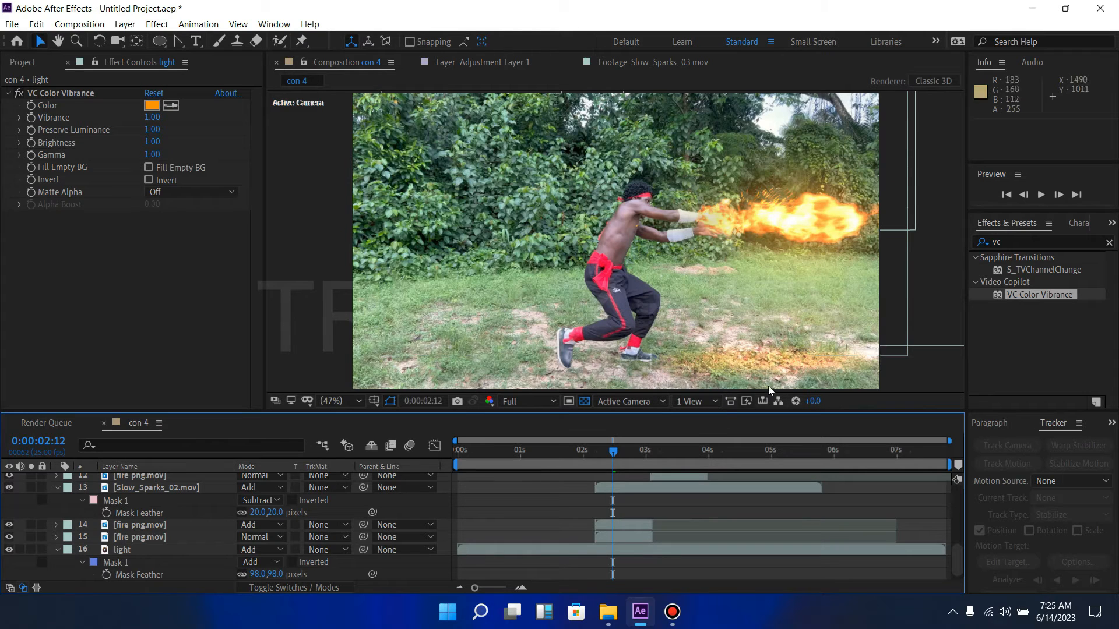
Lower the light layer's opacity to 76%.
left_click(619, 553)
key("t")
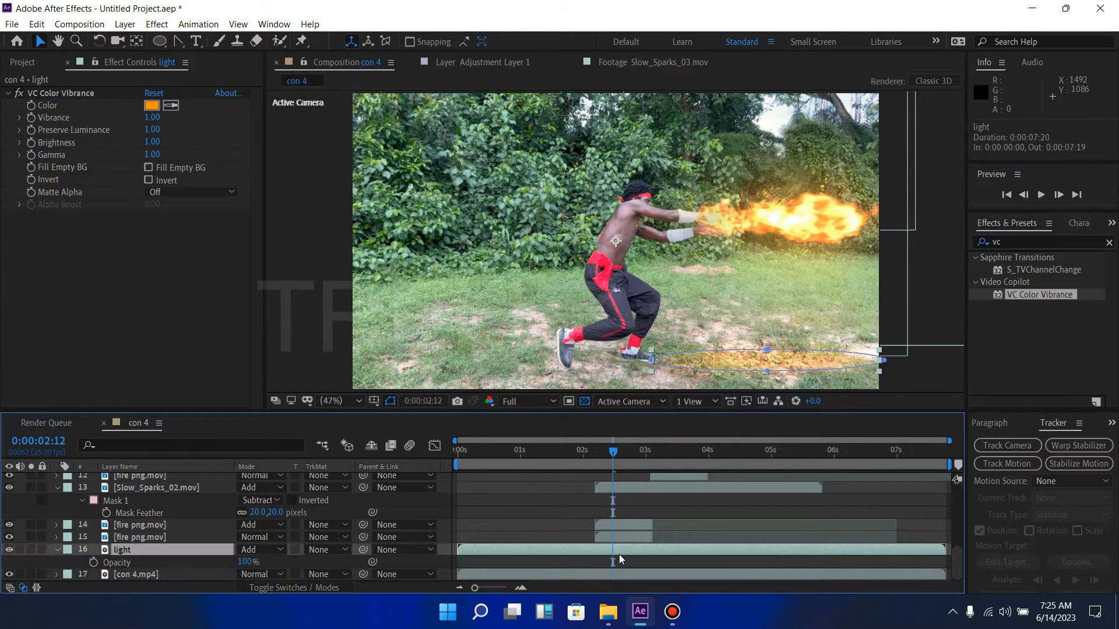
left_click_drag(248, 561, 234, 565)
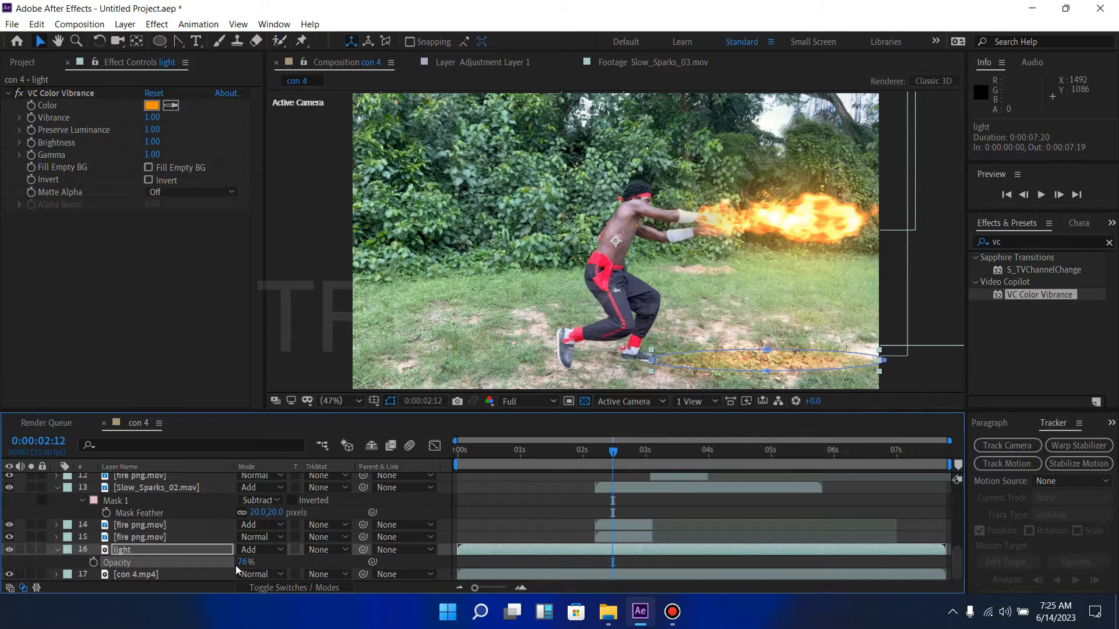
Step through the frames between 0:00:02:08 and 0:00:02:12 to compare the ground glow with the fire blast's growth.
left_click(600, 564)
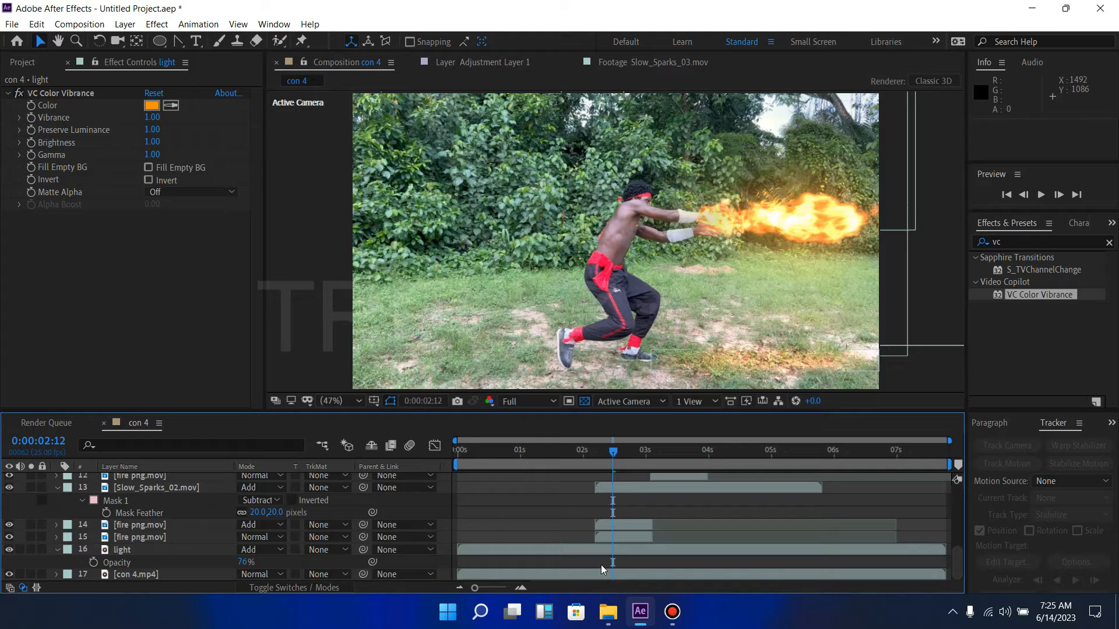
key("Page_Up")
key("Page_Up")
key("Page_Up")
key("Page_Down")
key("Page_Down")
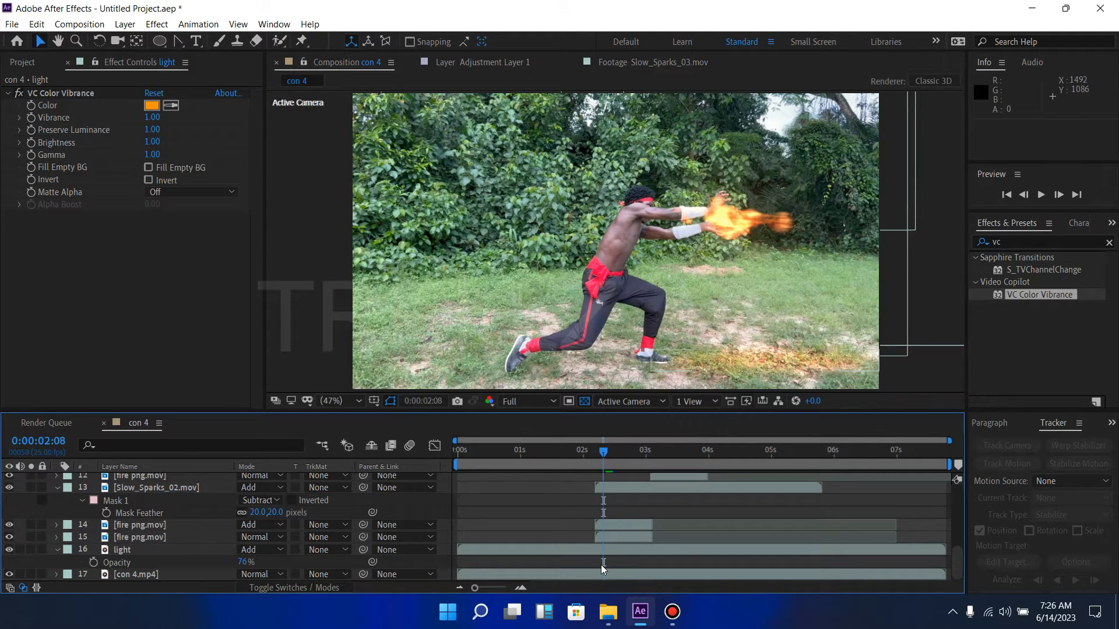
key("Page_Down")
key("Page_Down")
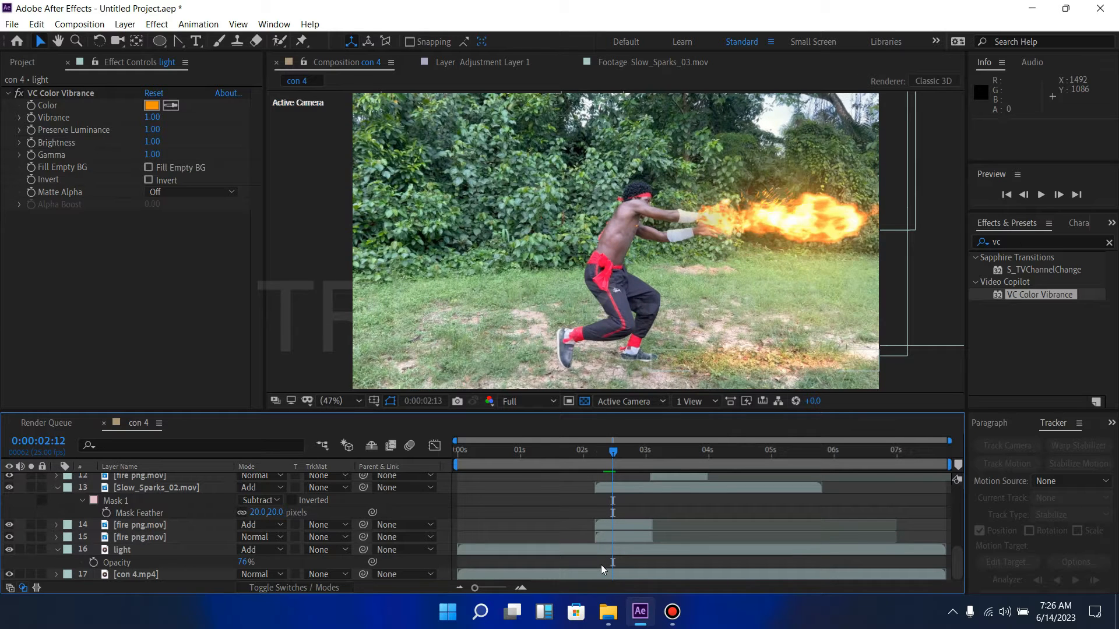
Widen the light layer's elliptical mask slightly past the frame's right edge and start keyframing its mask path at 0:00:02:13.
left_click(637, 550)
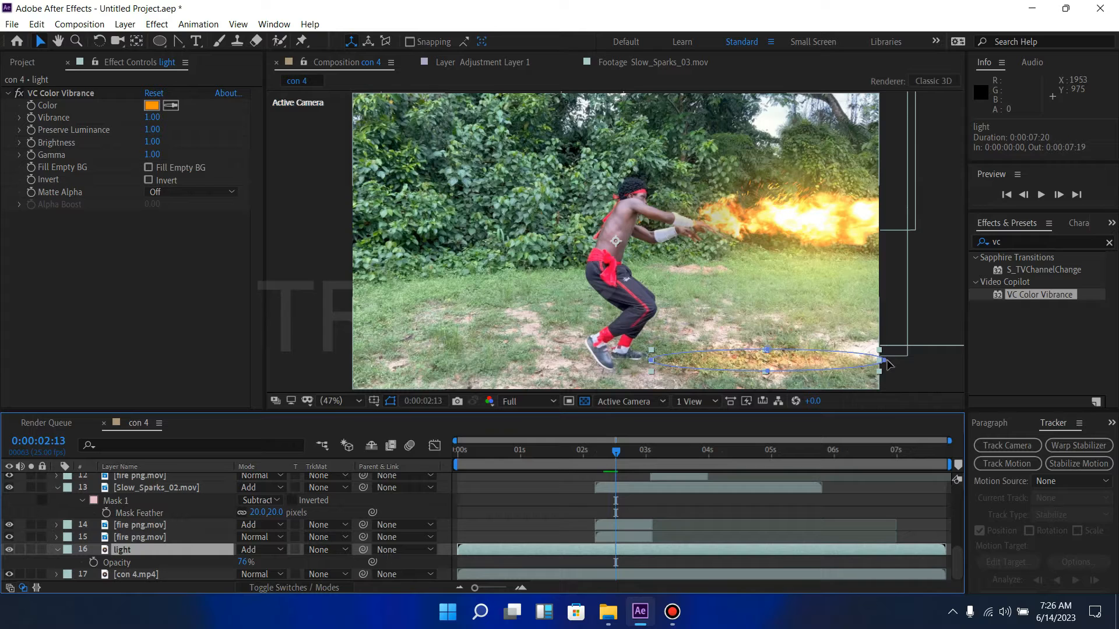
double_click(886, 362)
left_click_drag(886, 361, 896, 362)
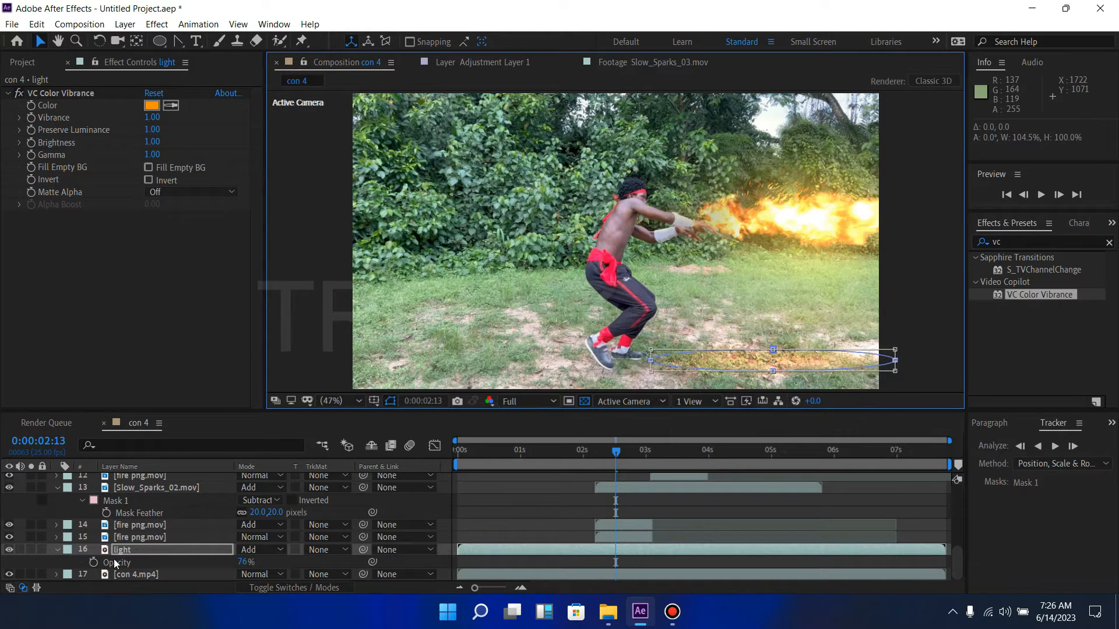
key("m")
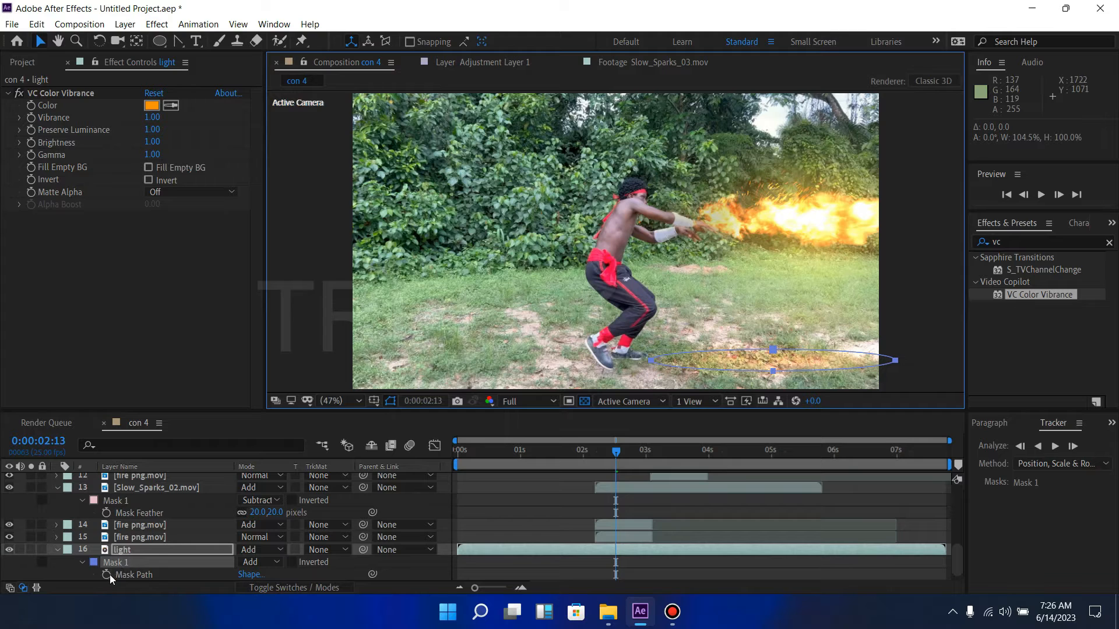
left_click(107, 574)
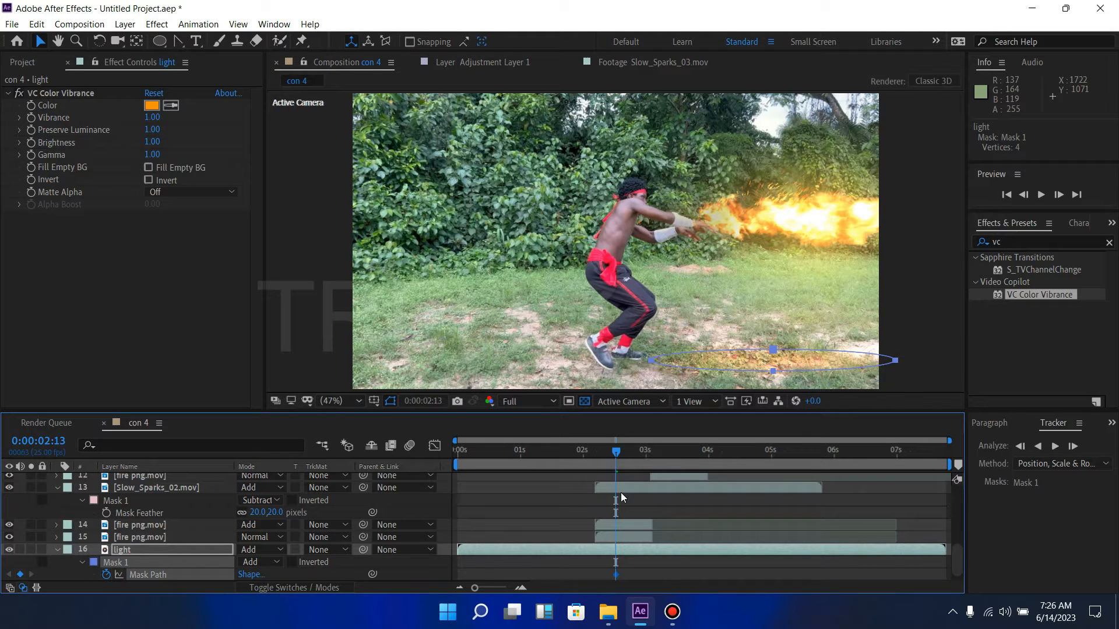
At 0:00:02:08, shrink the light mask to a small ellipse beside the front foot and preview the growing glow.
key("Page_Up")
key("Page_Up")
key("Page_Up")
key("Page_Up")
key("Page_Up")
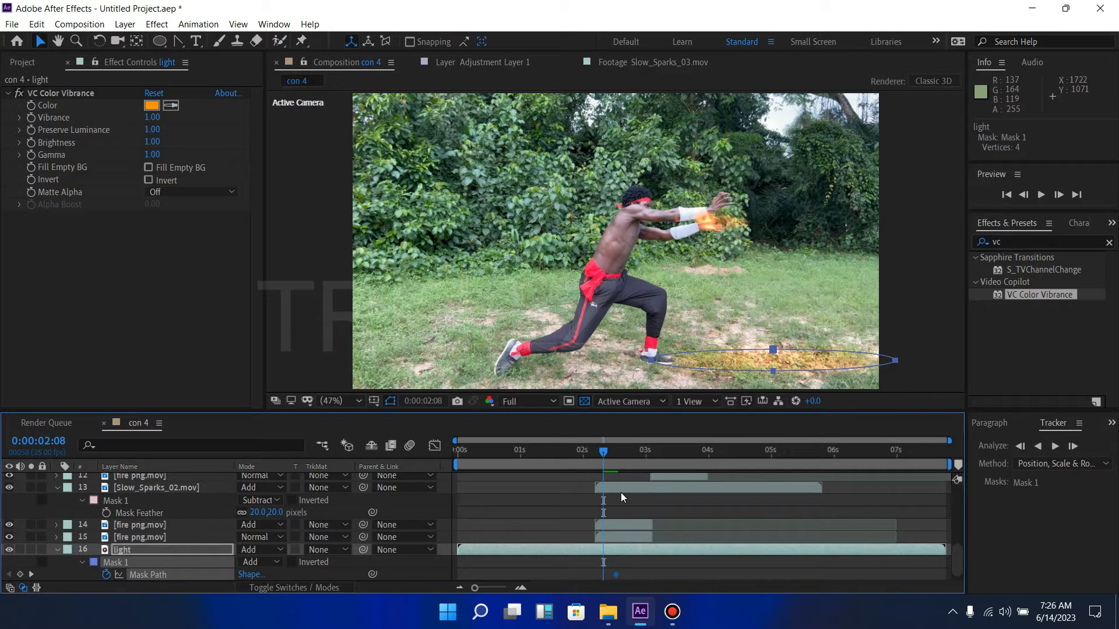
left_click(896, 363)
double_click(897, 364)
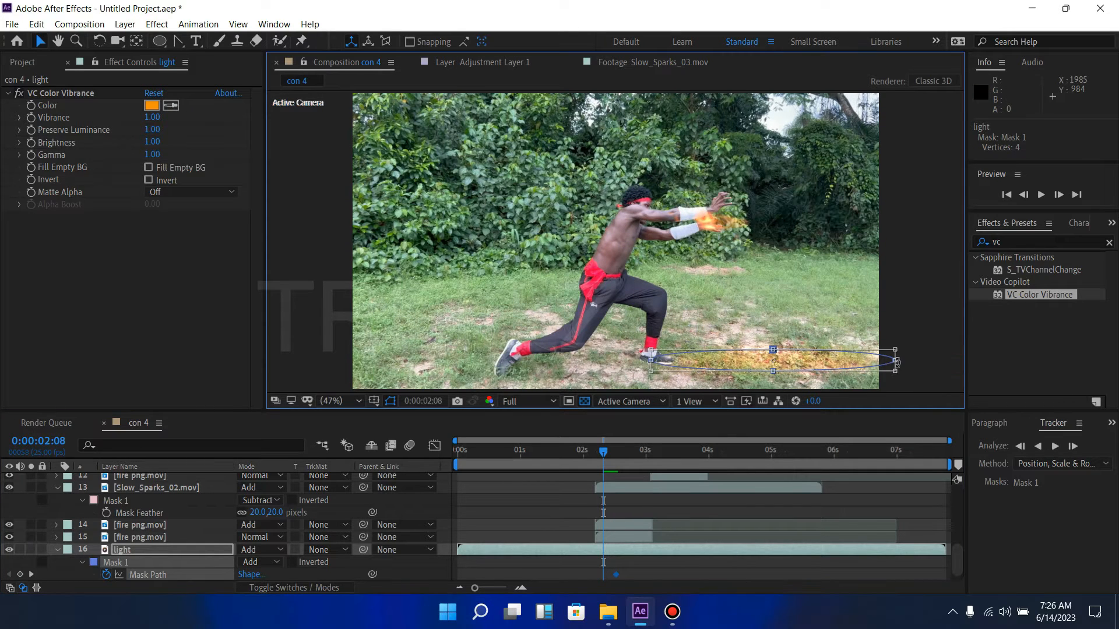
left_click_drag(891, 359, 716, 362)
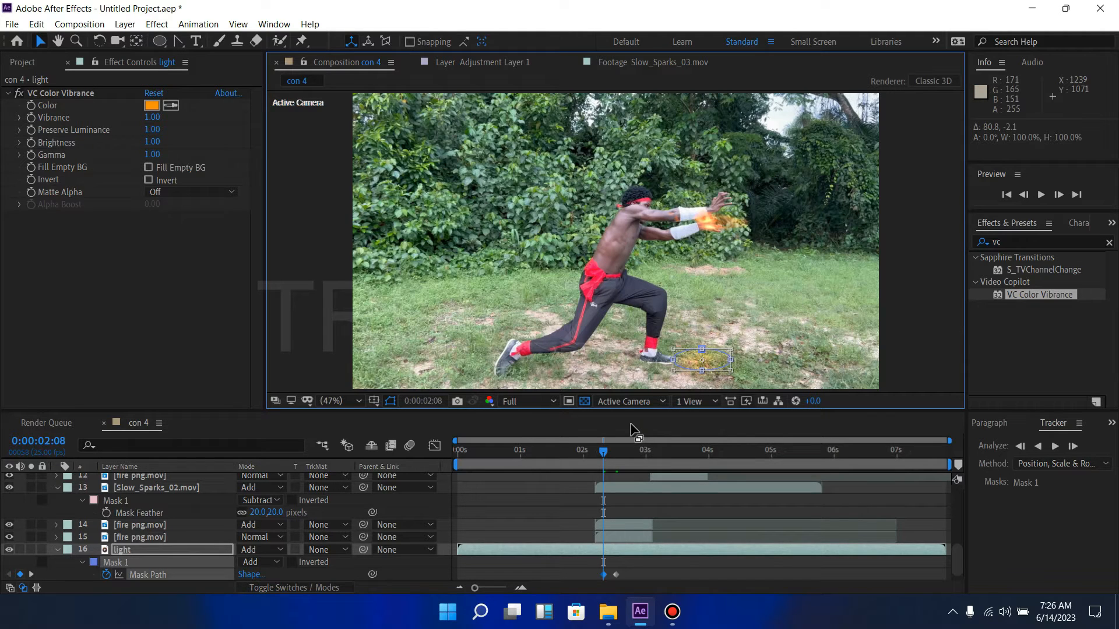
key("space")
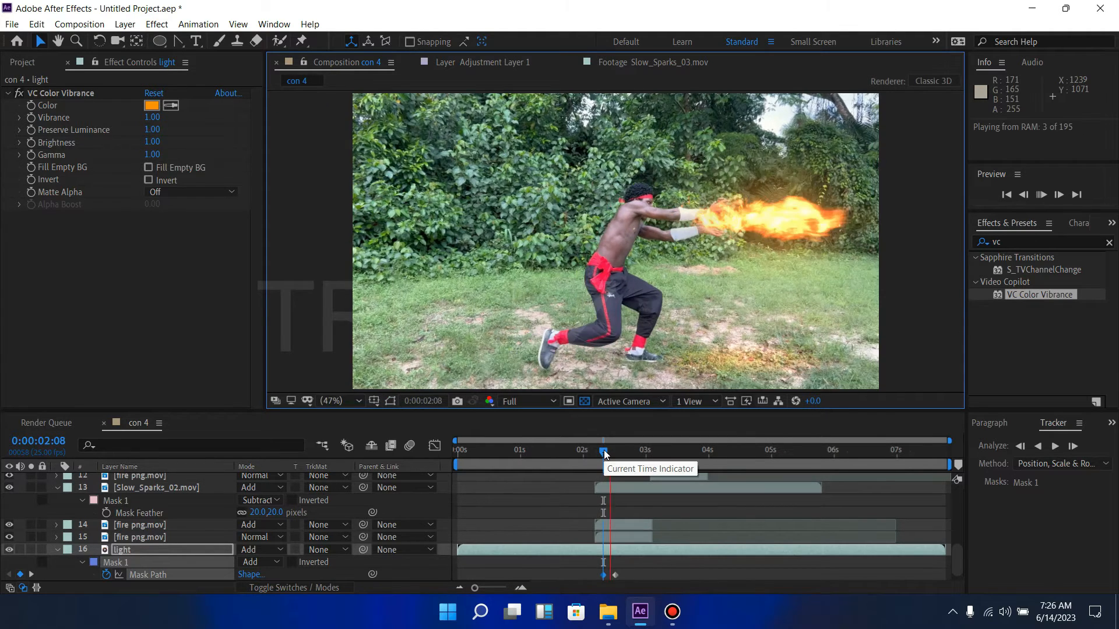
key("space")
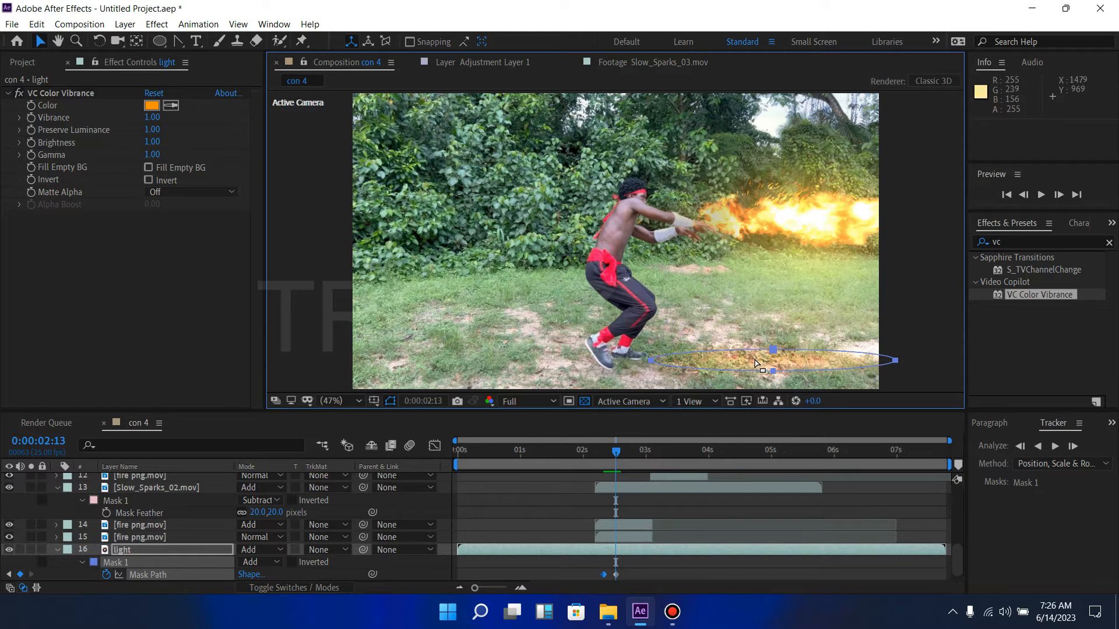
At 0:00:02:18, narrow the light mask to about 66% width by pulling its left edge toward the frame's right side.
left_click(619, 453)
left_click_drag(620, 452, 630, 452)
double_click(650, 361)
left_click_drag(651, 362, 735, 361)
key("Return")
At 0:00:02:24, shift the light mask right until only its left tip remains inside the frame.
key("Page_Down")
key("Page_Down")
key("Page_Down")
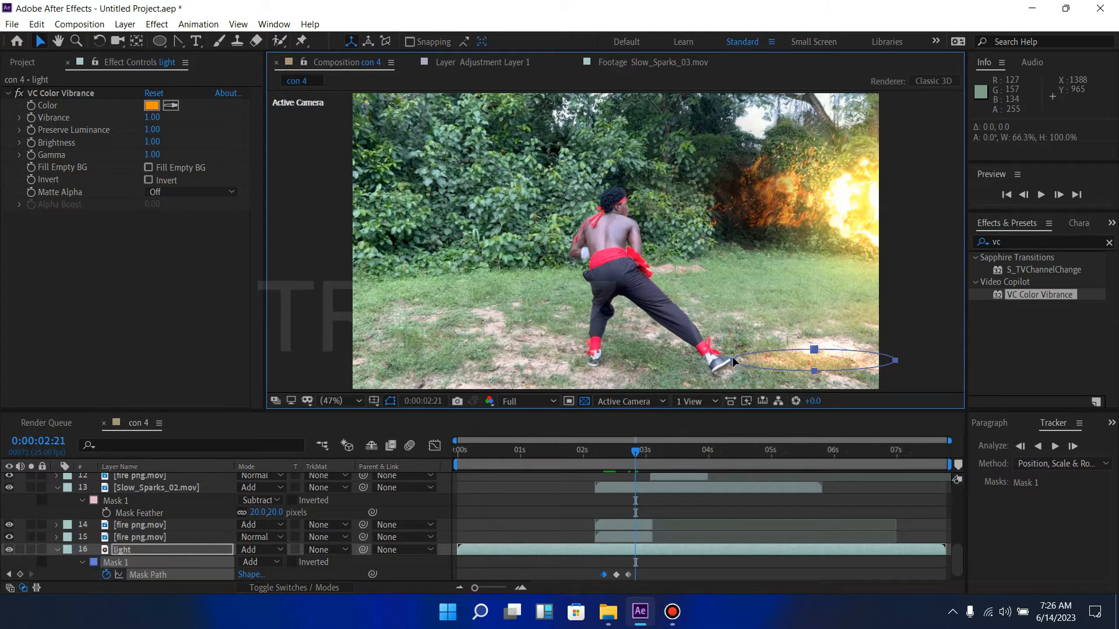
key("Page_Down")
key("Page_Down")
key("Page_Down")
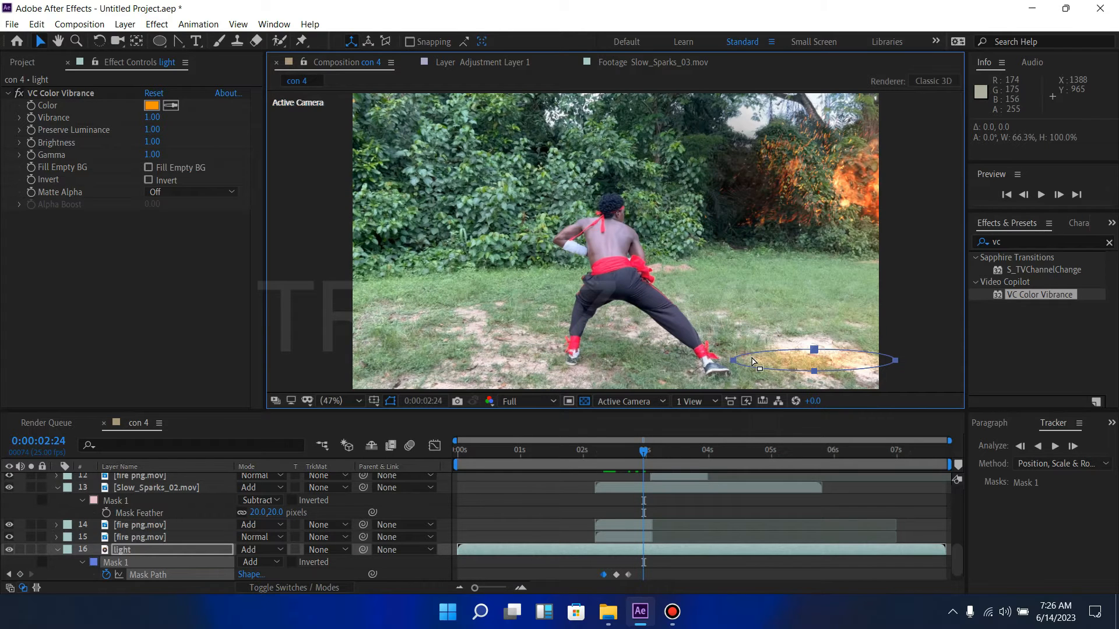
double_click(733, 362)
left_click_drag(773, 362, 871, 357)
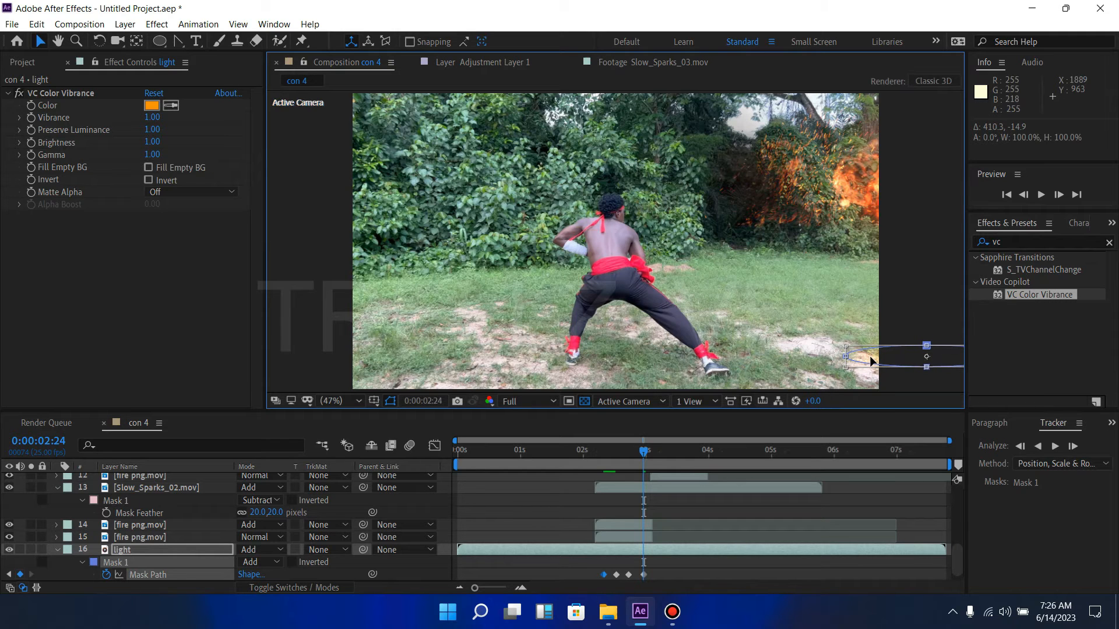
At 0:00:03:01, move the light mask completely beyond the frame's right edge.
key("Page_Down")
key("Page_Down")
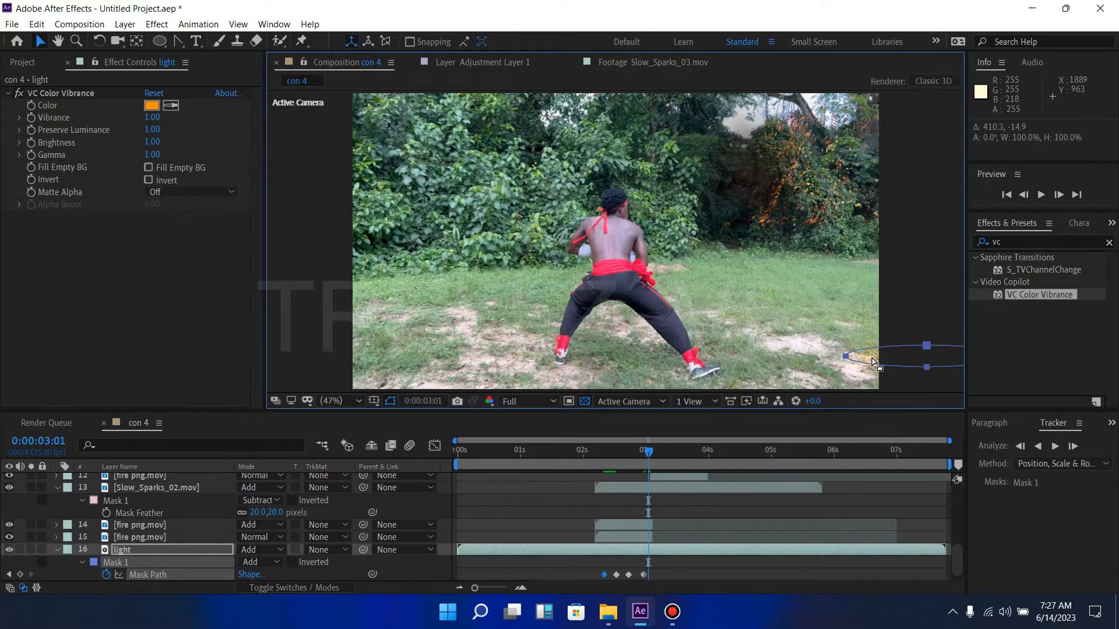
double_click(846, 357)
left_click_drag(868, 357, 898, 361)
Split the light layer at 0:00:03:01.
left_click(658, 547)
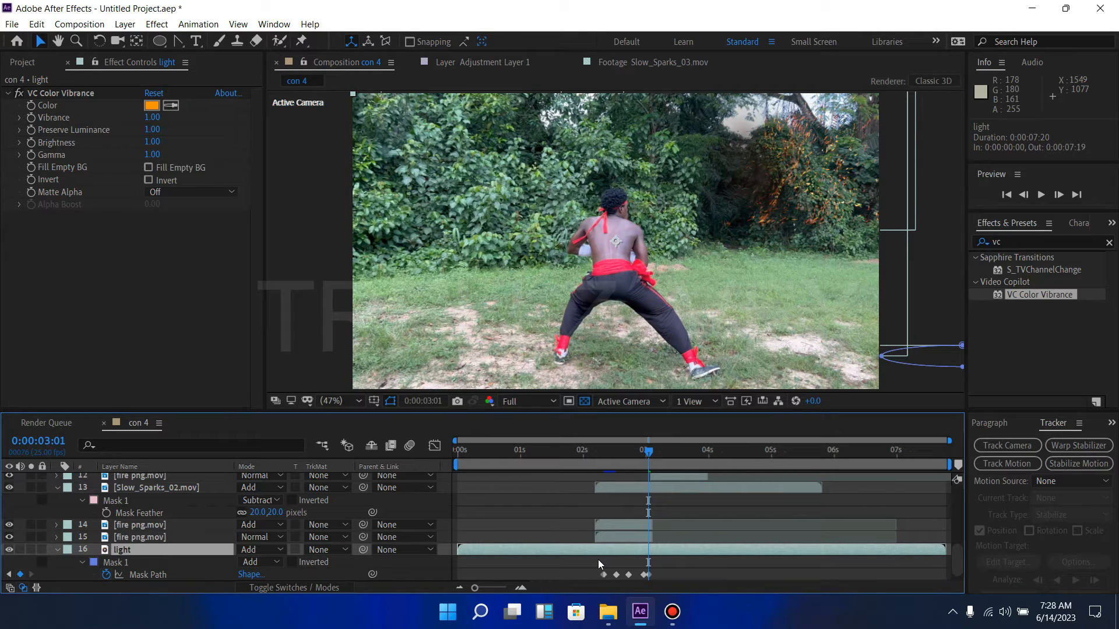
key("ctrl+shift+d")
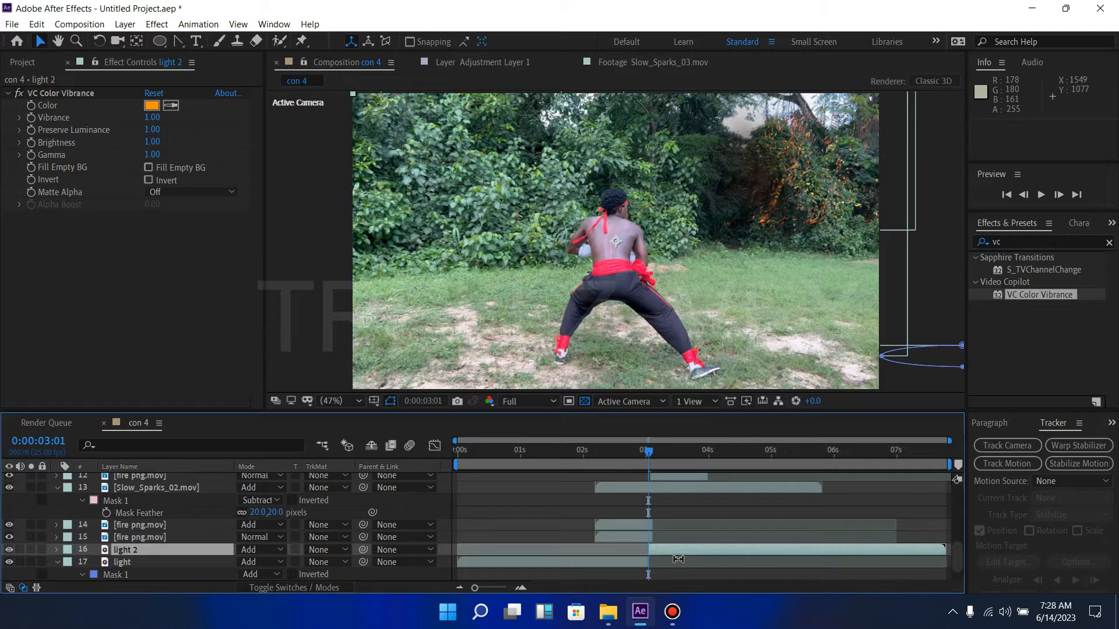
scroll(663, 526, "down", 2)
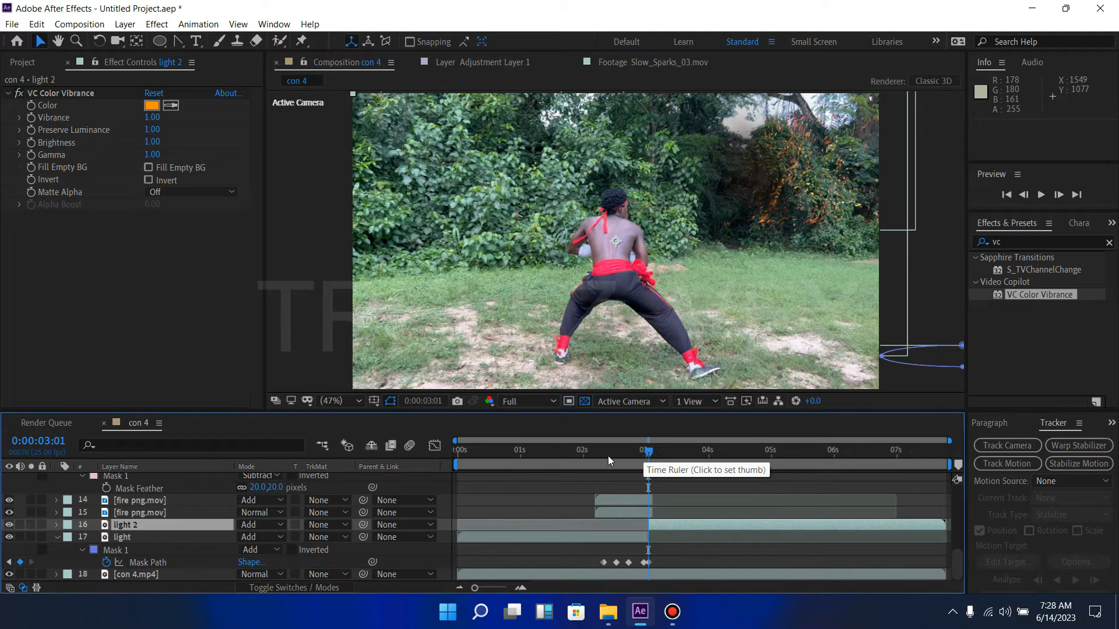
Split the light layer at 0:00:02:06 and delete the part before it.
left_click_drag(604, 457, 596, 456)
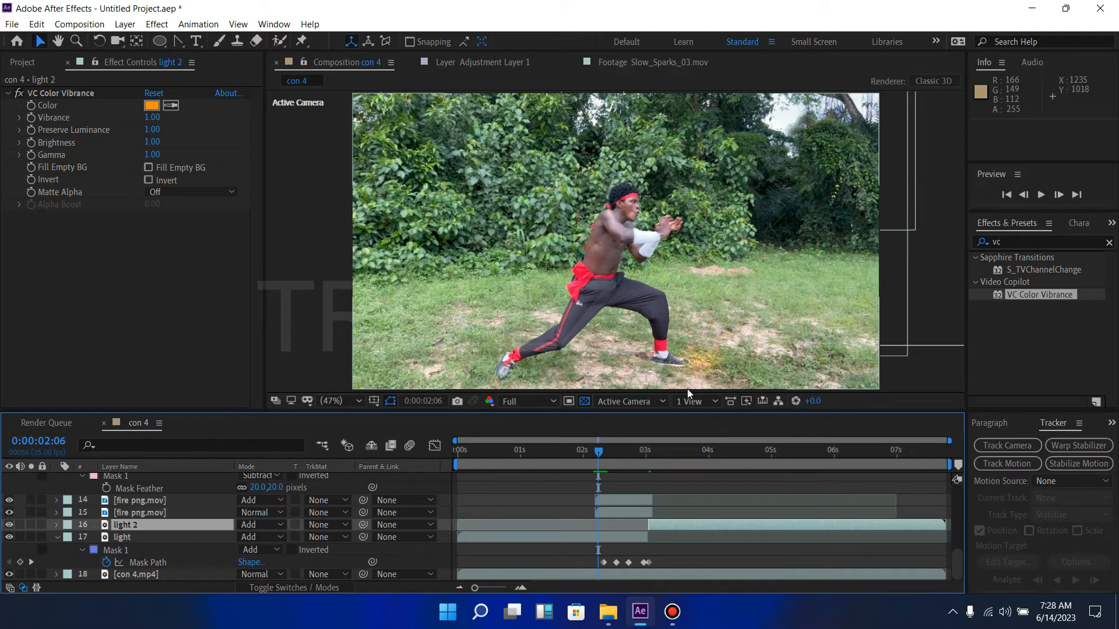
left_click(606, 539)
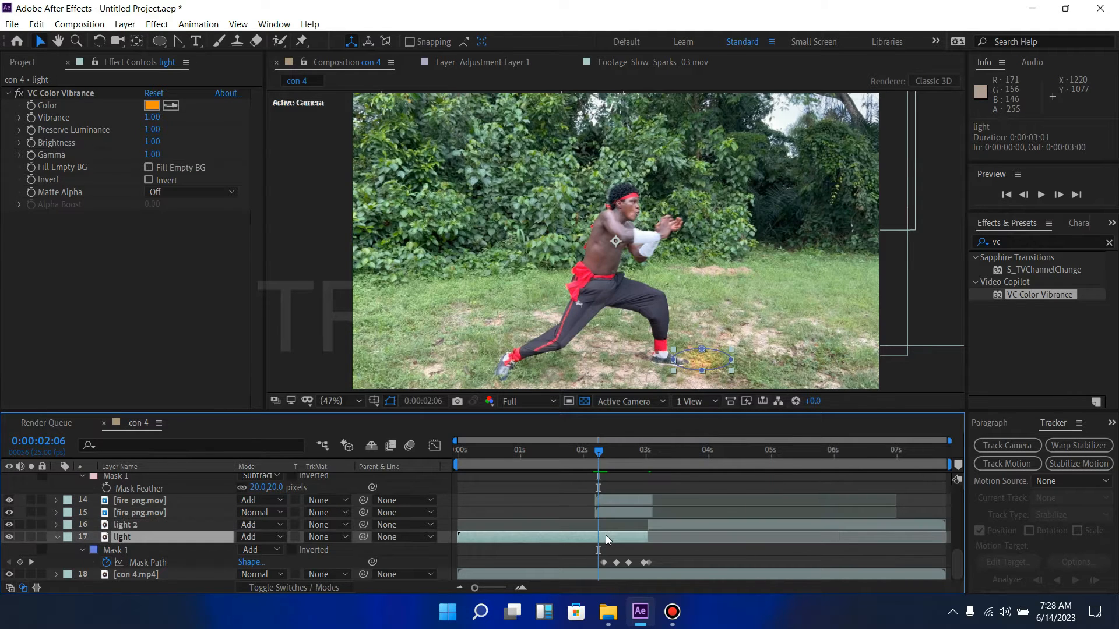
key("ctrl+shift+d")
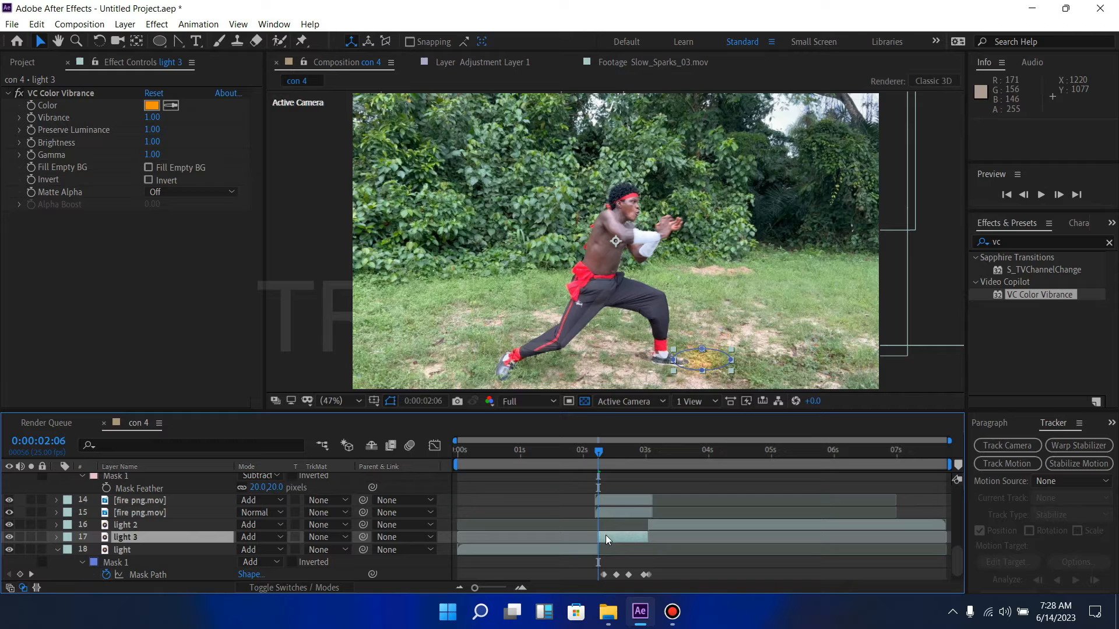
left_click(564, 552)
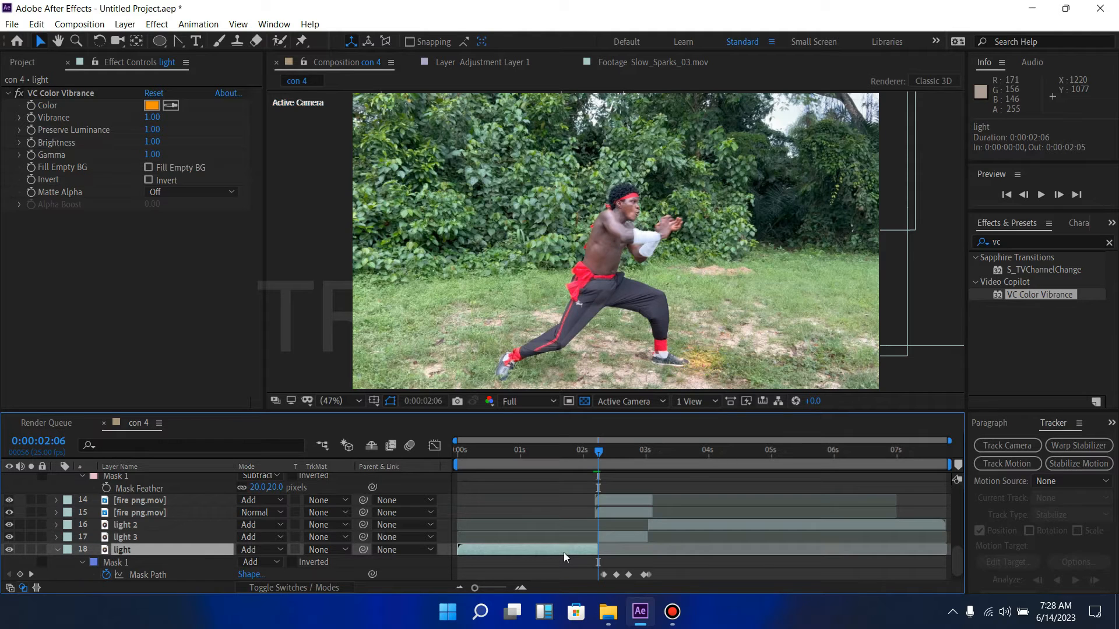
key("Delete")
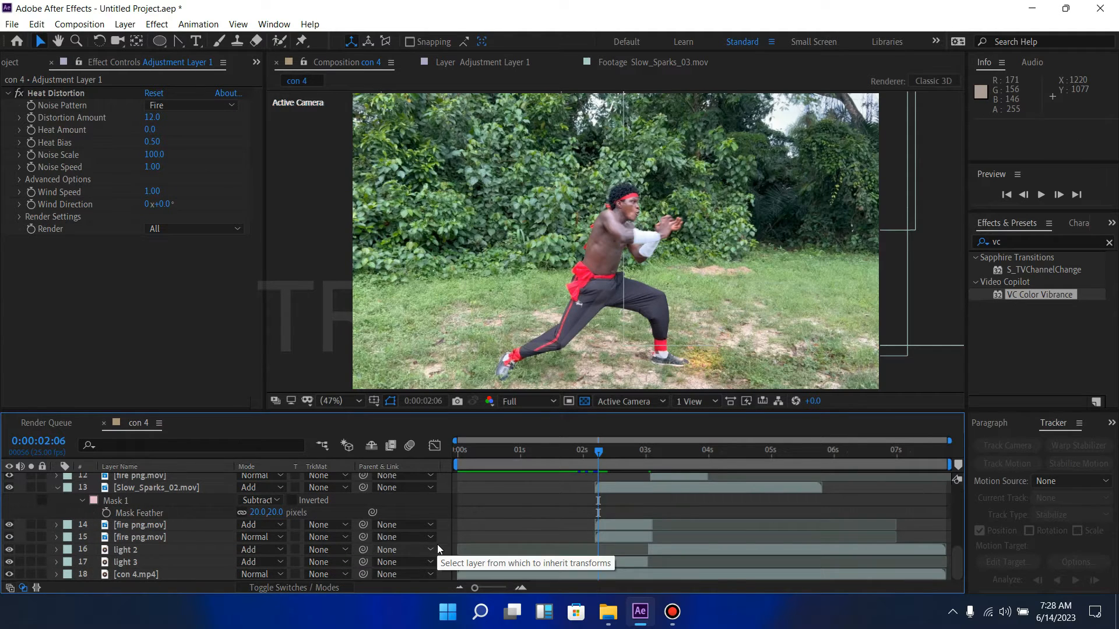
Keyframe the light 3 layer's opacity from 0% at 0:00:02:06 to 76% at 0:00:02:10, and preview the fade-in.
left_click(606, 564)
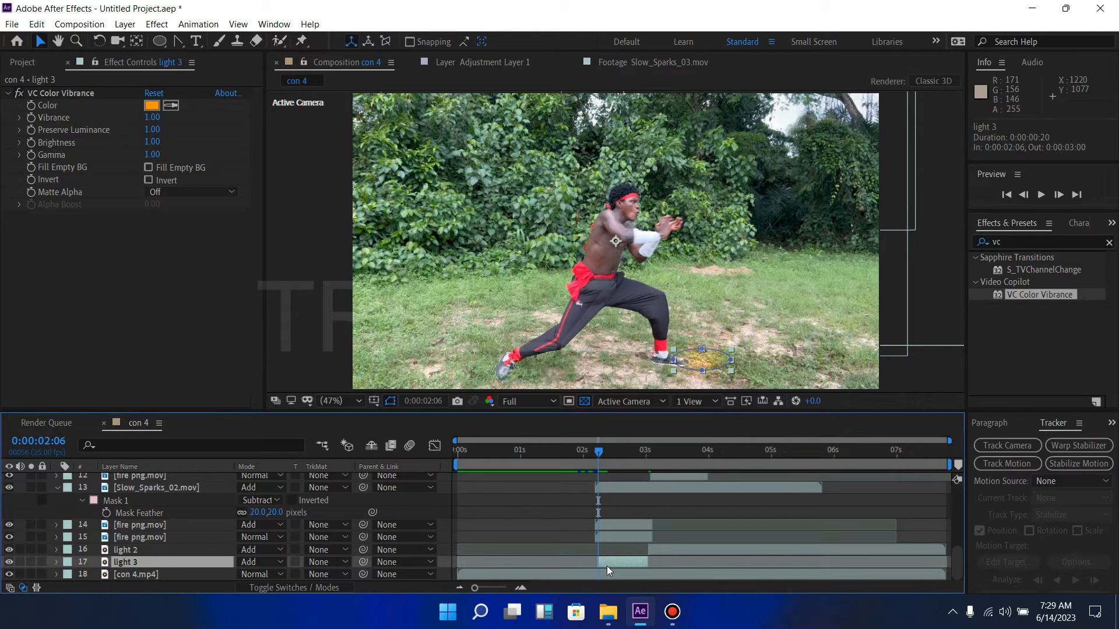
key("t")
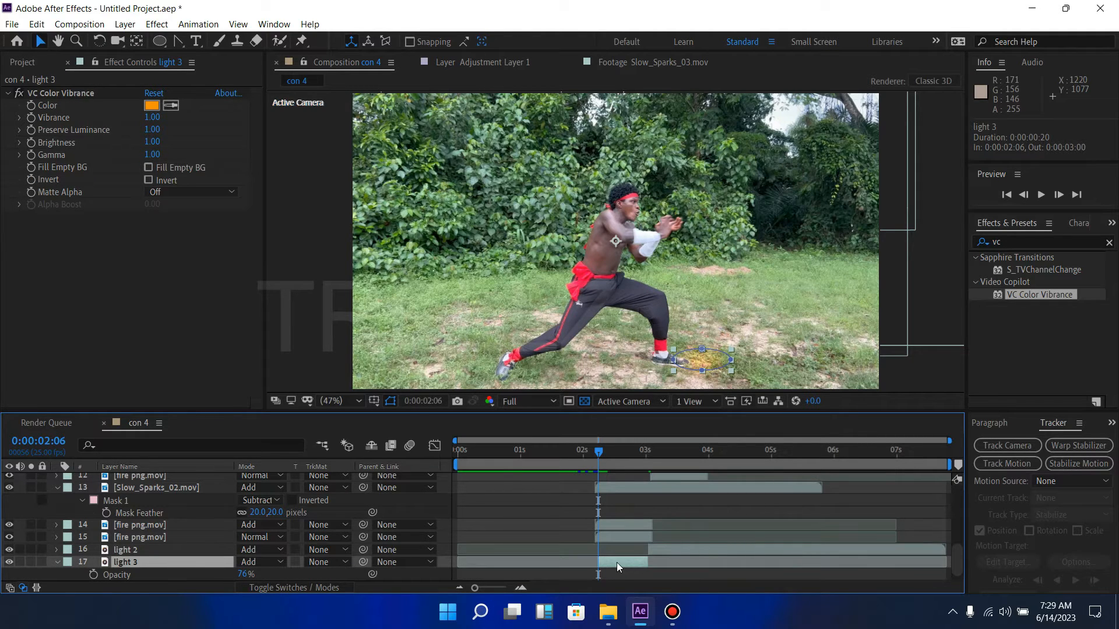
left_click_drag(957, 565, 951, 564)
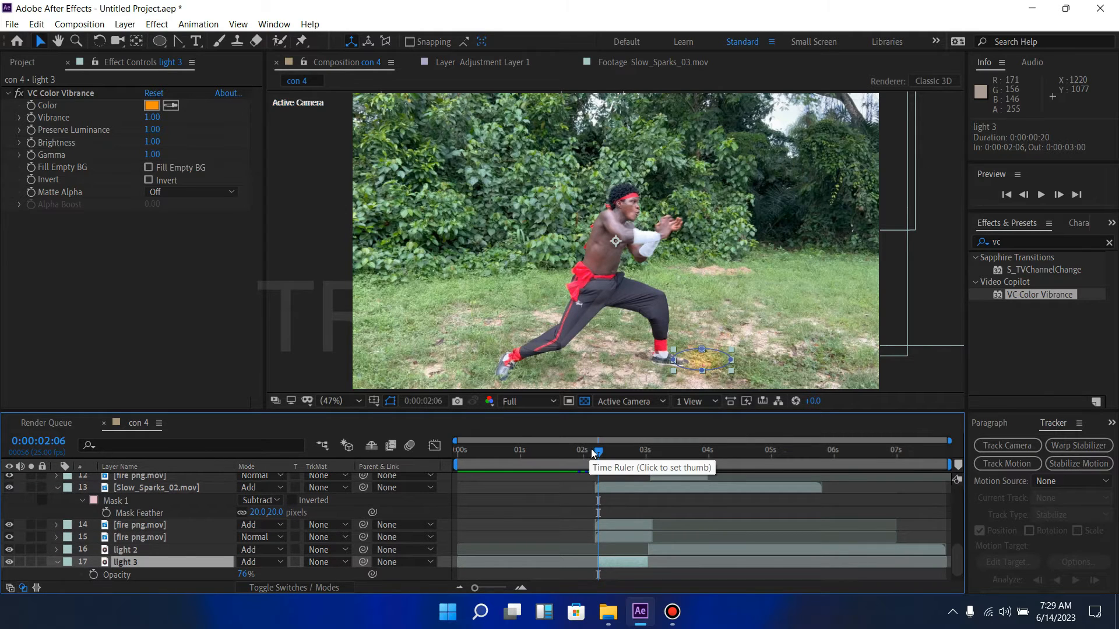
key("space")
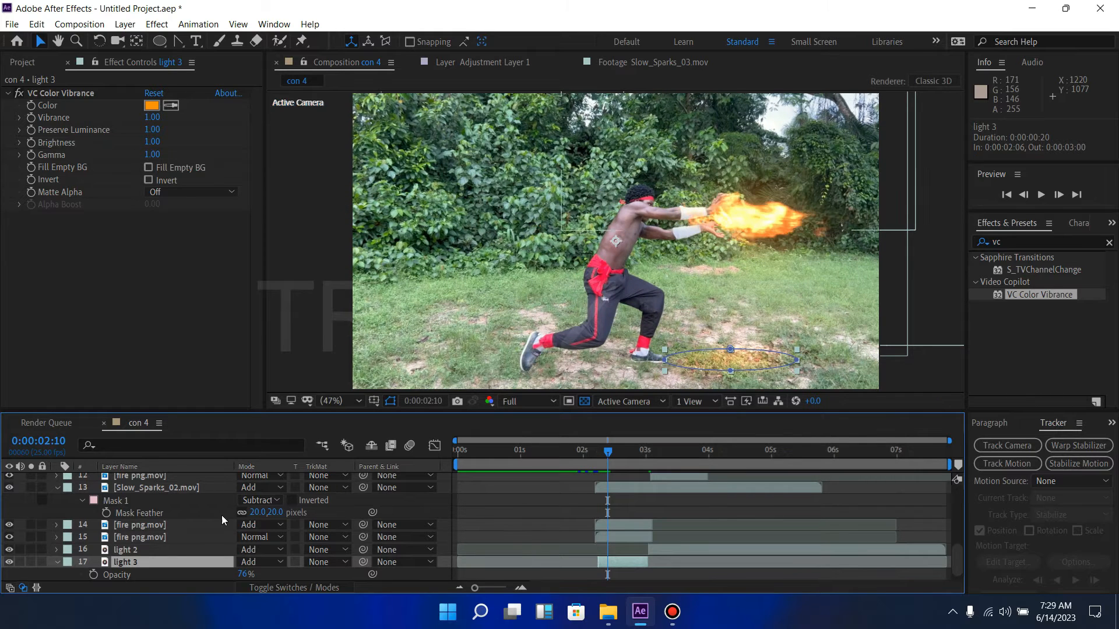
left_click(92, 574)
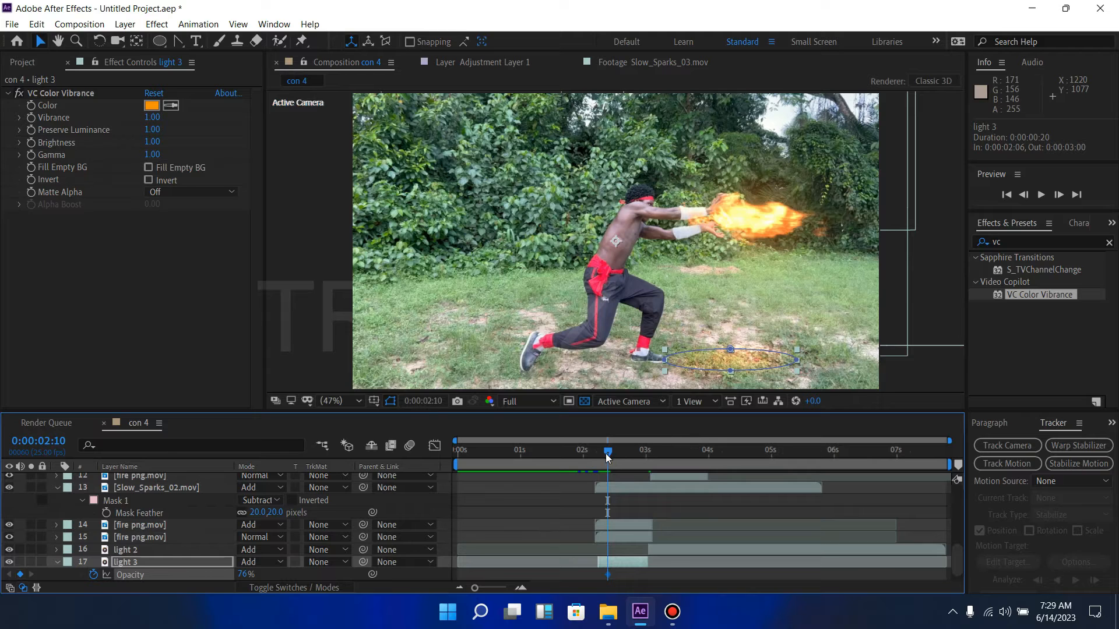
left_click_drag(603, 454, 593, 453)
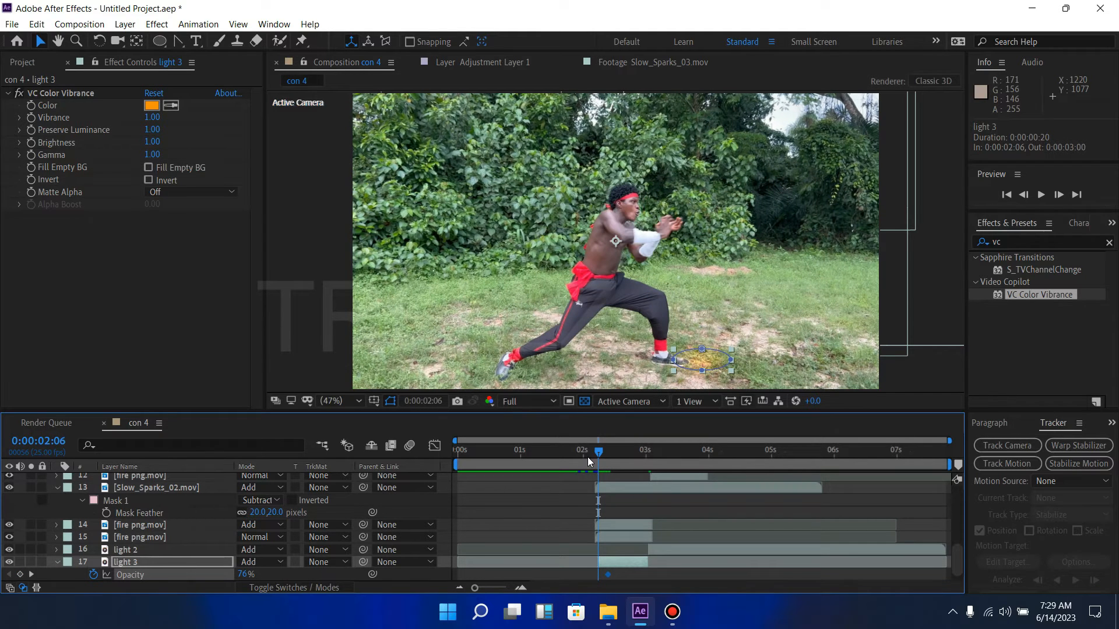
left_click_drag(242, 574, 164, 583)
key("space")
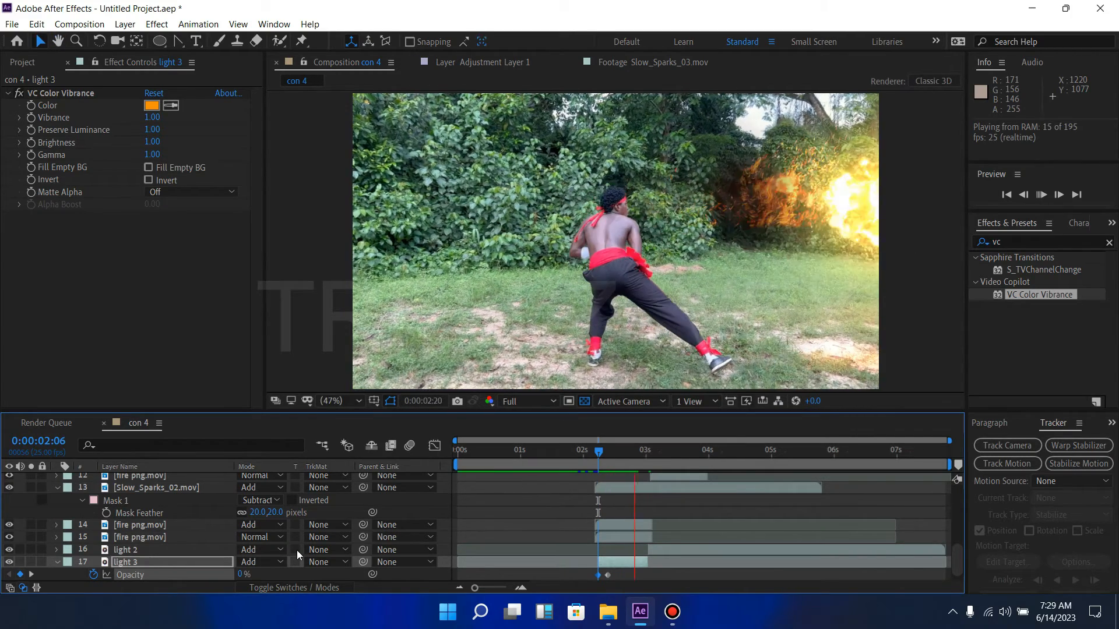
left_click(601, 453)
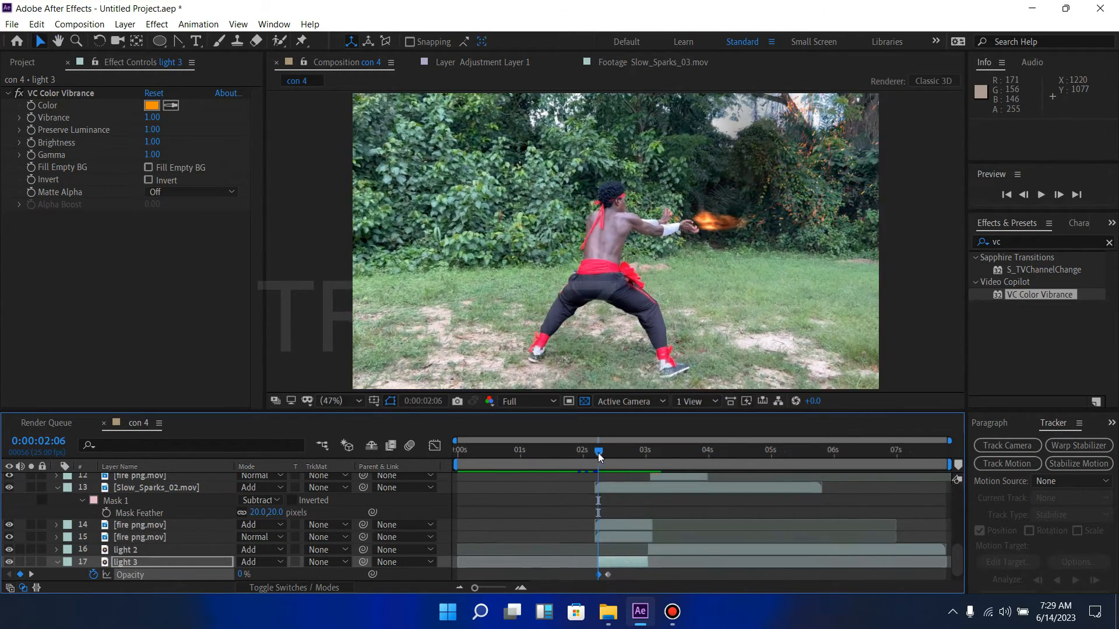
Reveal the light 2 layer's mask path keyframes and move them all along the timeline so the last falls at 0:00:03:18.
left_click_drag(603, 453, 652, 450)
left_click(679, 551)
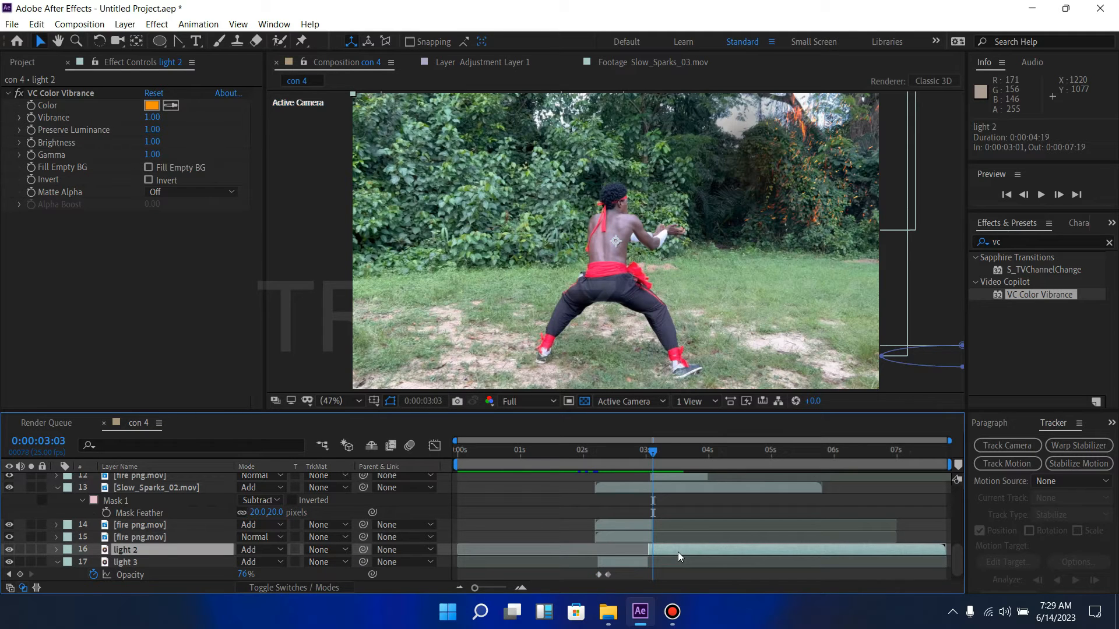
key("m")
left_click(754, 540)
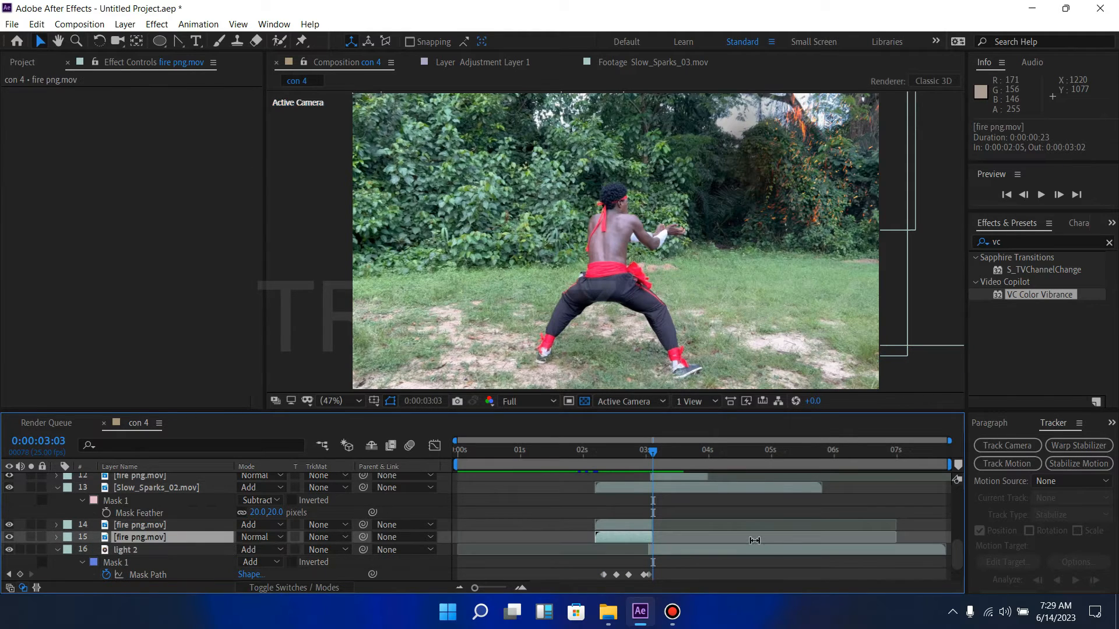
scroll(955, 558, "down", 2)
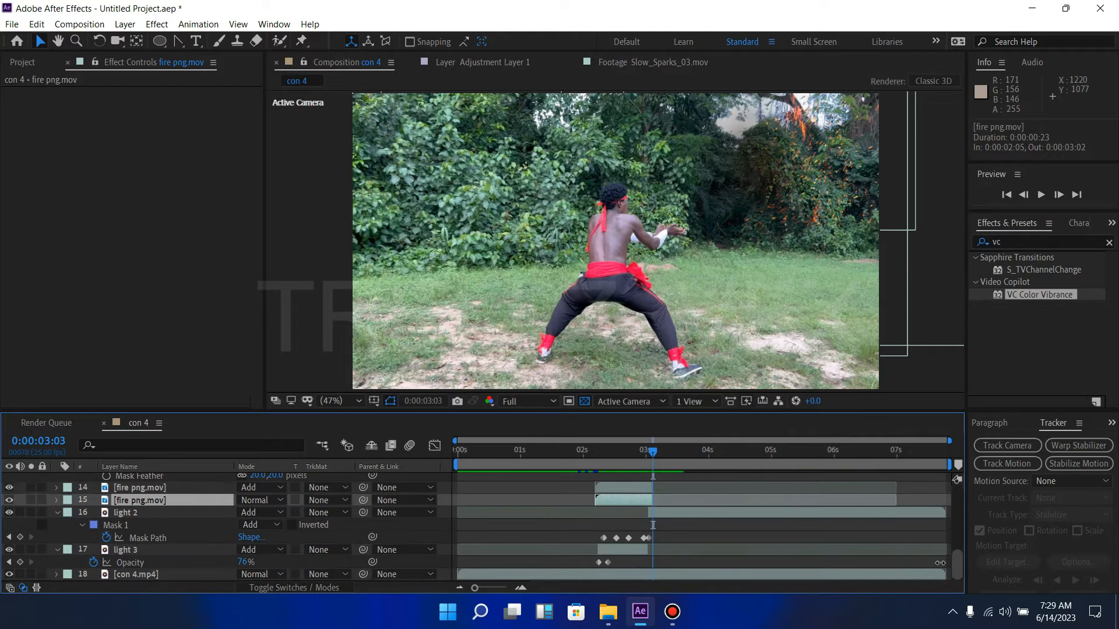
left_click(671, 514)
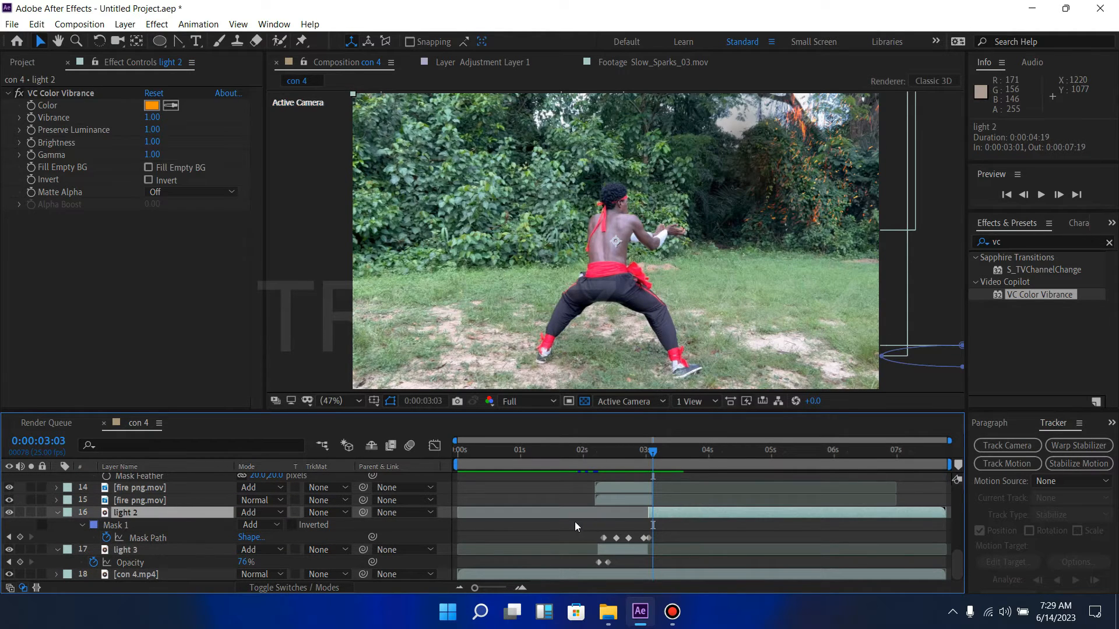
left_click_drag(581, 529, 662, 538)
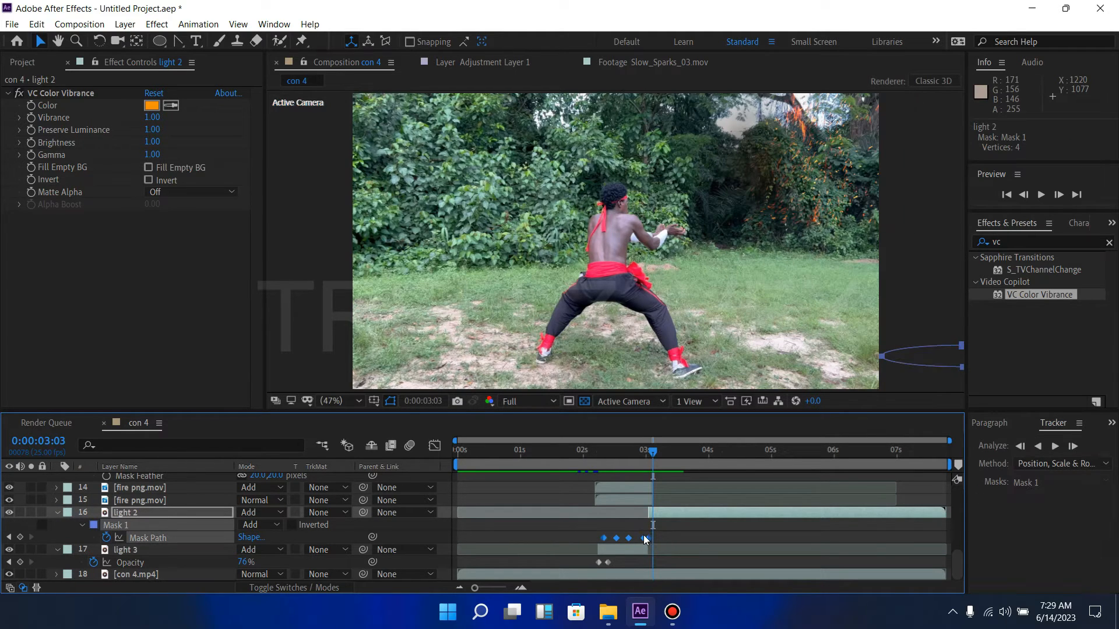
left_click_drag(650, 537, 691, 538)
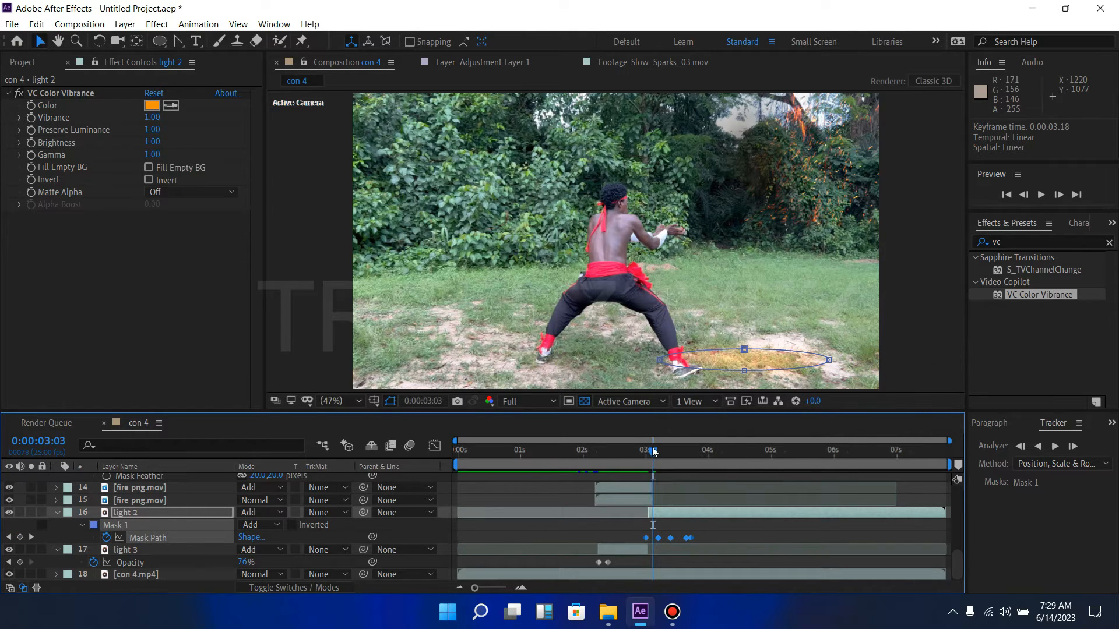
Shift the light 2 mask path keyframes further so the first sits at 0:00:03:04, and preview the light's movement.
left_click_drag(654, 451, 664, 451)
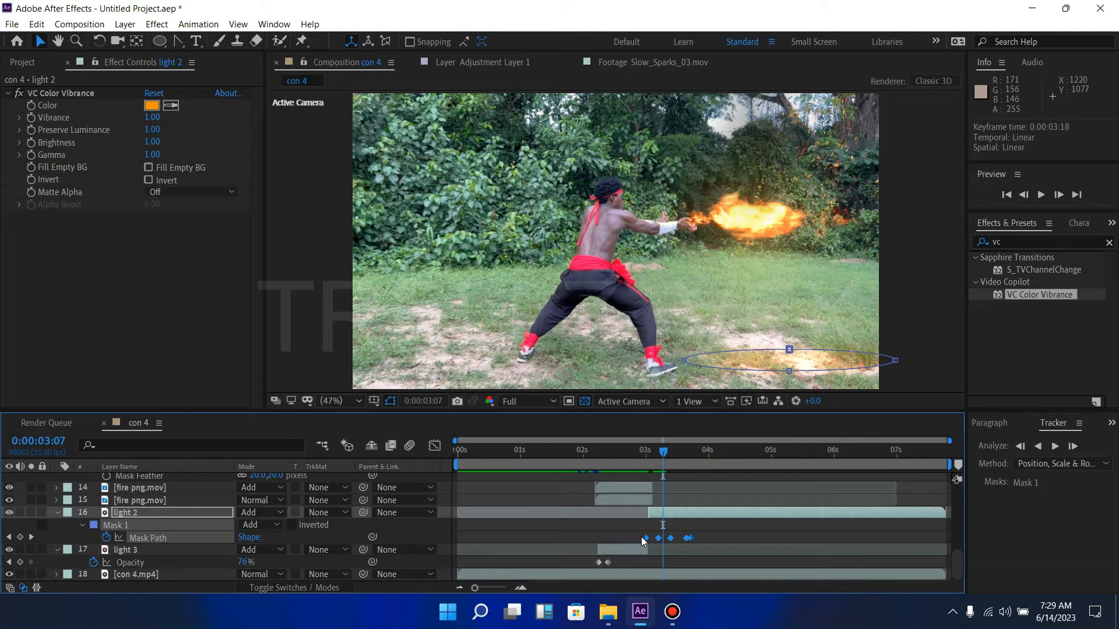
left_click_drag(646, 537, 656, 536)
key("space")
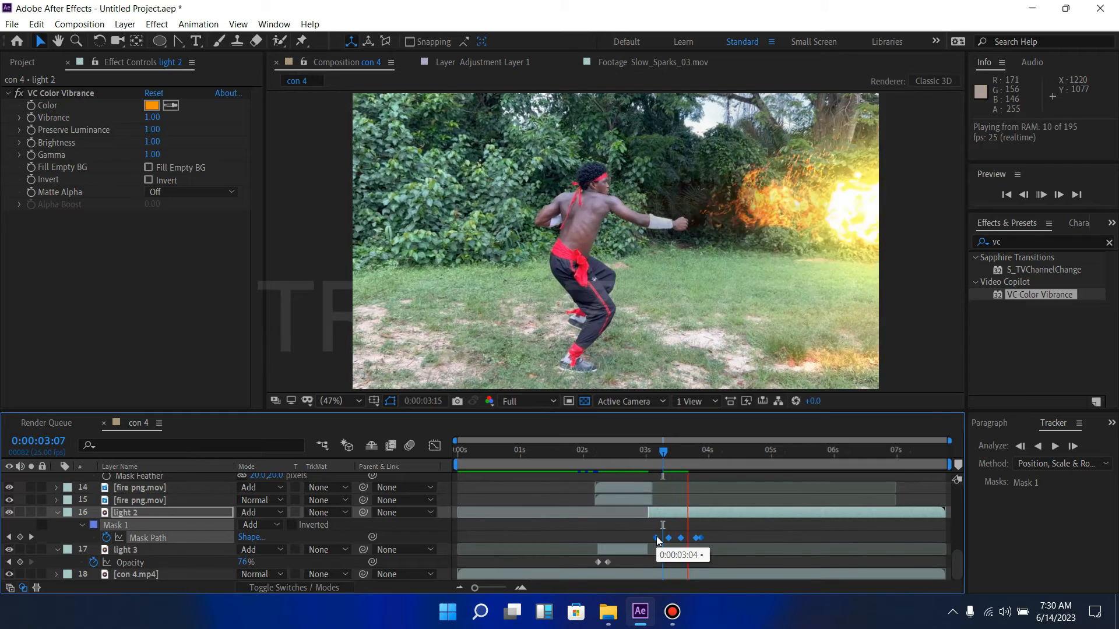
key("space")
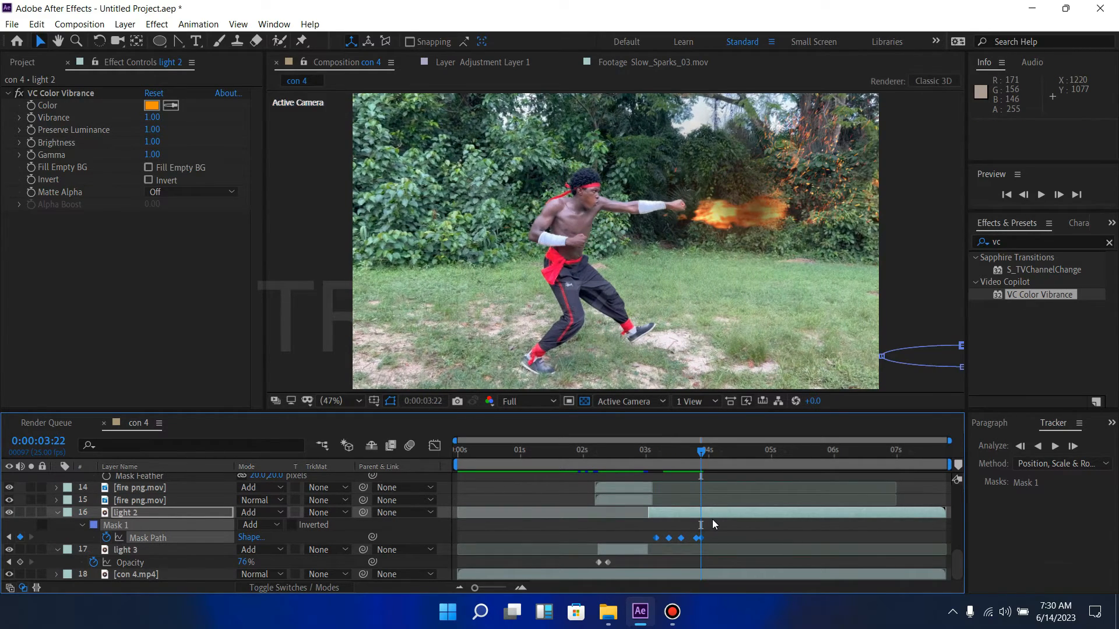
Split the light 2 layer at 0:00:03:22, shift the new part's mask path keyframes to start at 0:00:03:20, and preview it.
key("ctrl+shift+d")
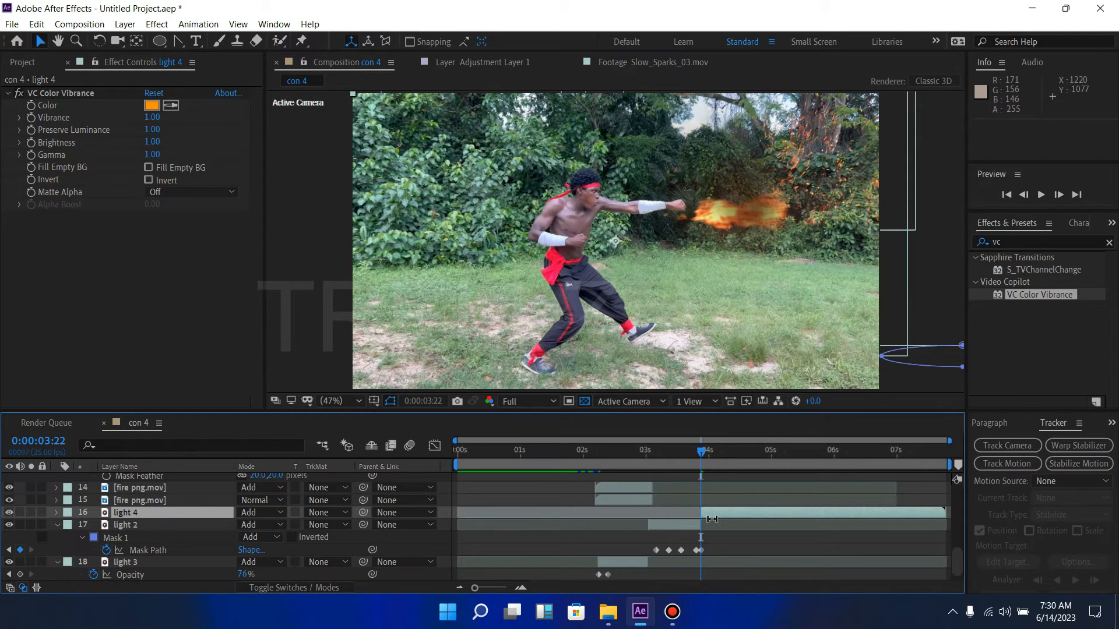
key("u")
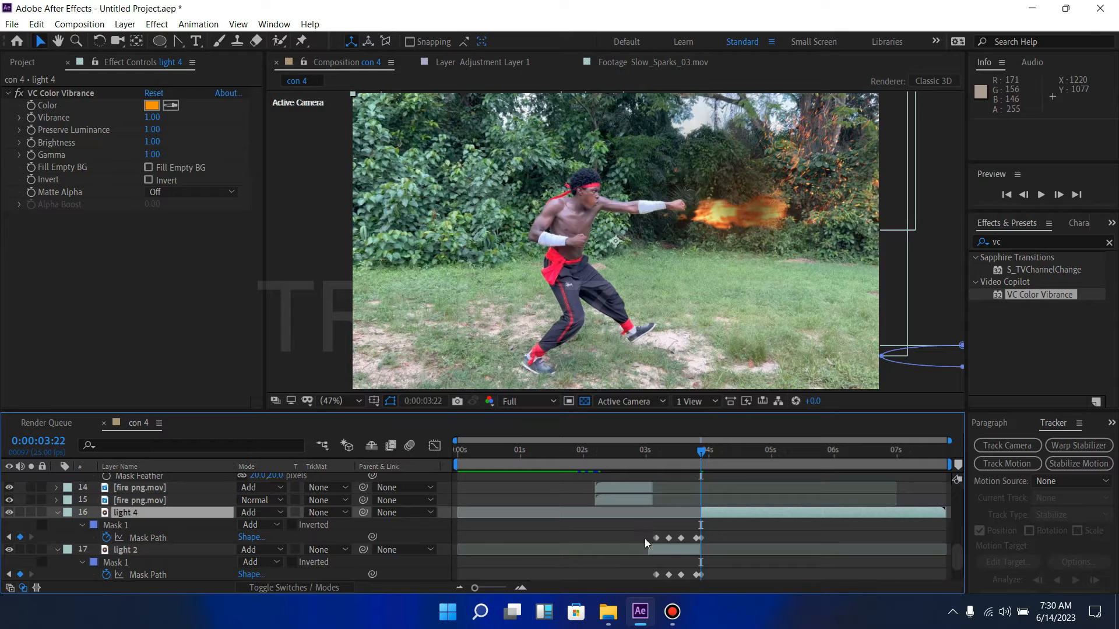
mouse_move(681, 539)
left_click_drag(637, 531, 697, 535)
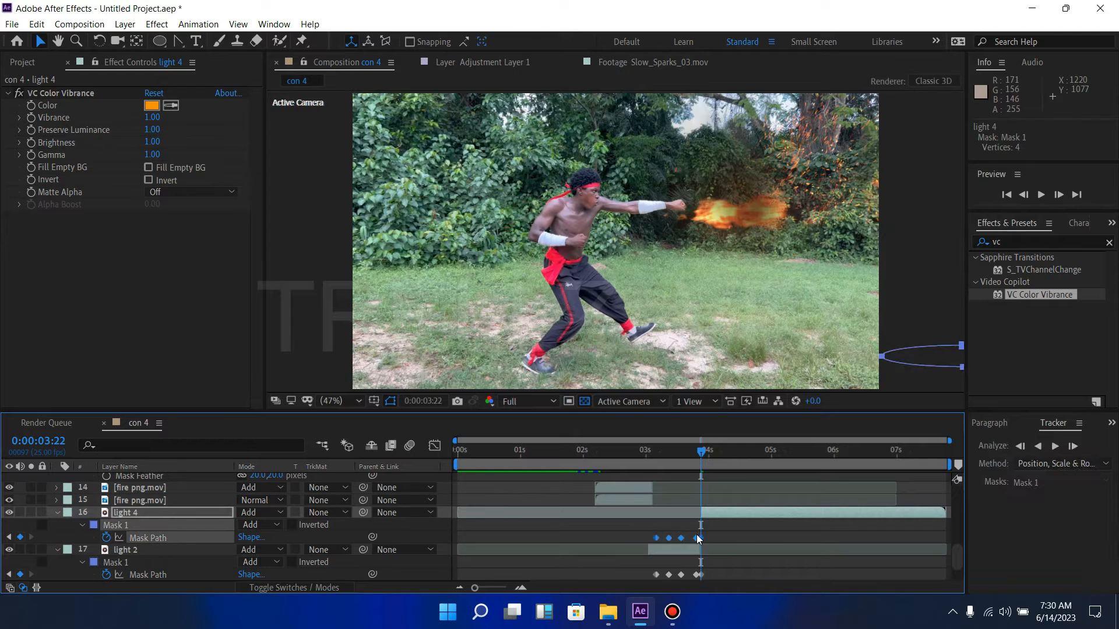
mouse_move(698, 537)
left_click_drag(654, 537, 695, 516)
key("space")
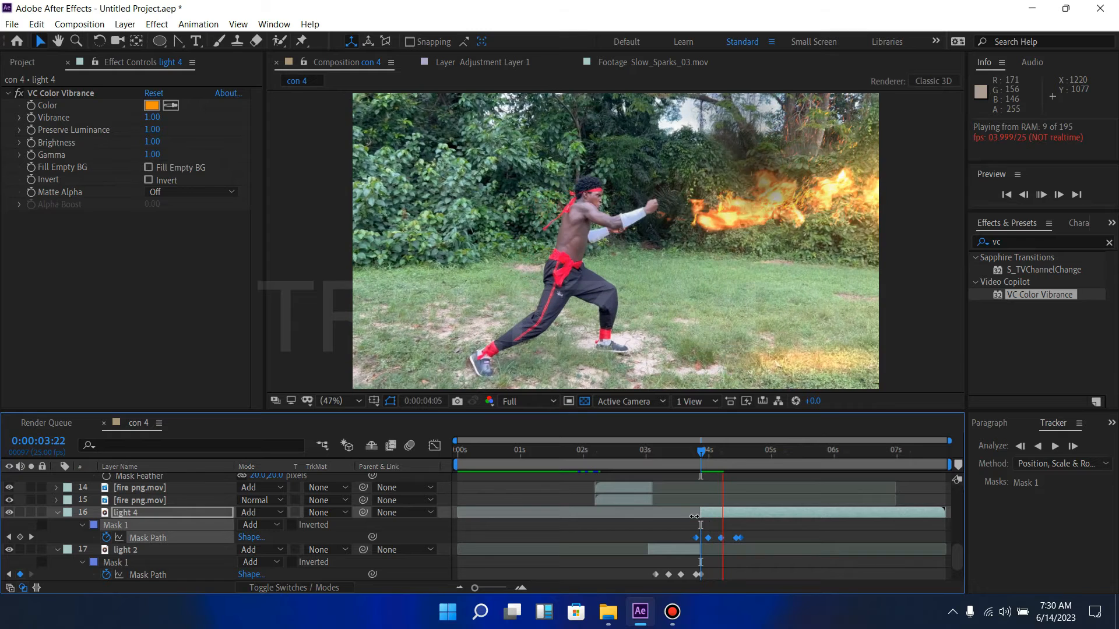
key("space")
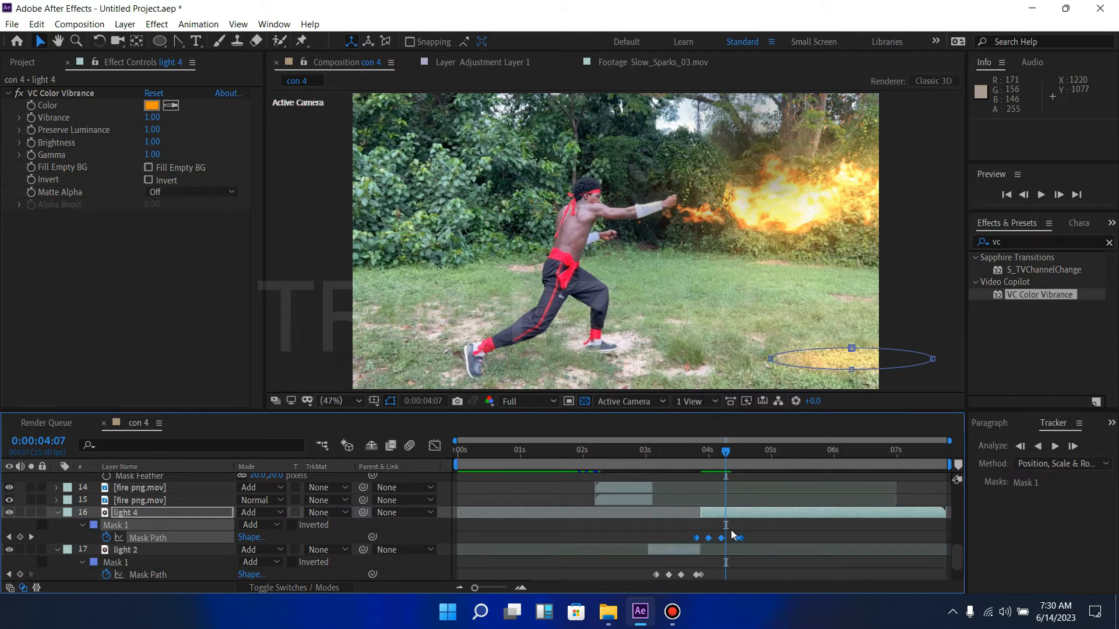
Play back and scrub the light 4 section from about 0:00:03:19 onward to check the ground light against the fire blast.
left_click_drag(722, 451, 706, 453)
key("space")
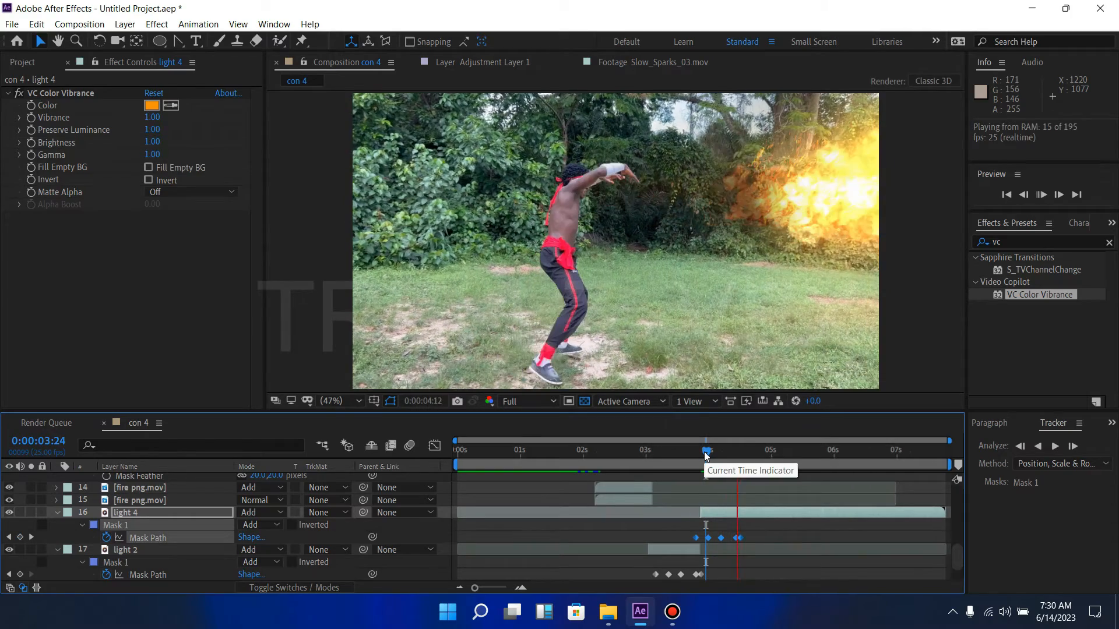
mouse_move(712, 452)
left_mouse_down()
mouse_move(735, 452)
mouse_move(715, 453)
left_mouse_up()
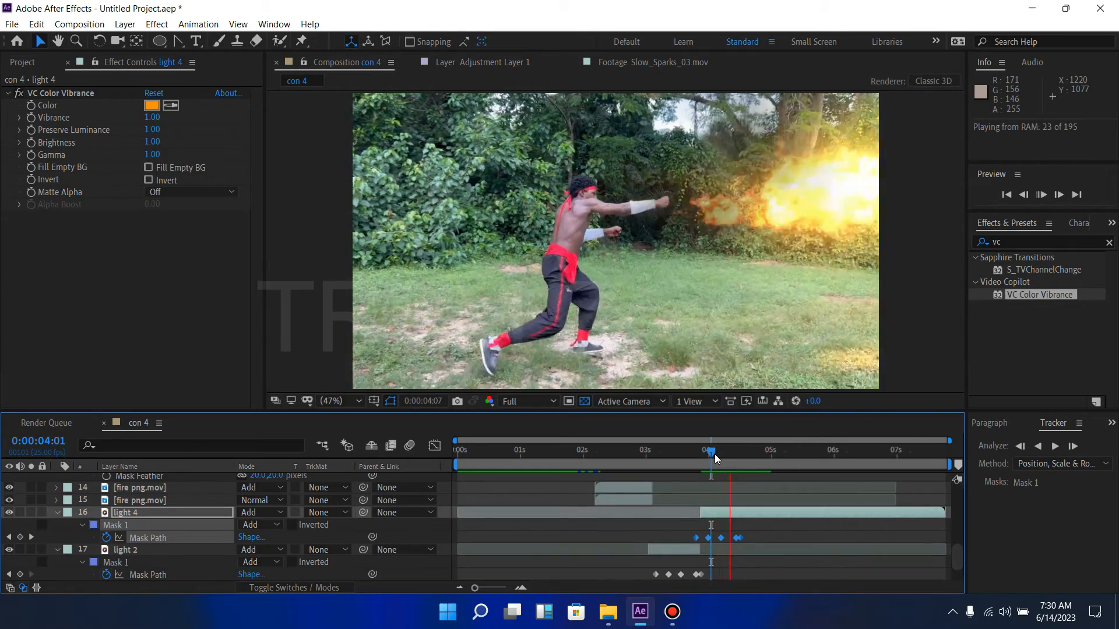
key("space")
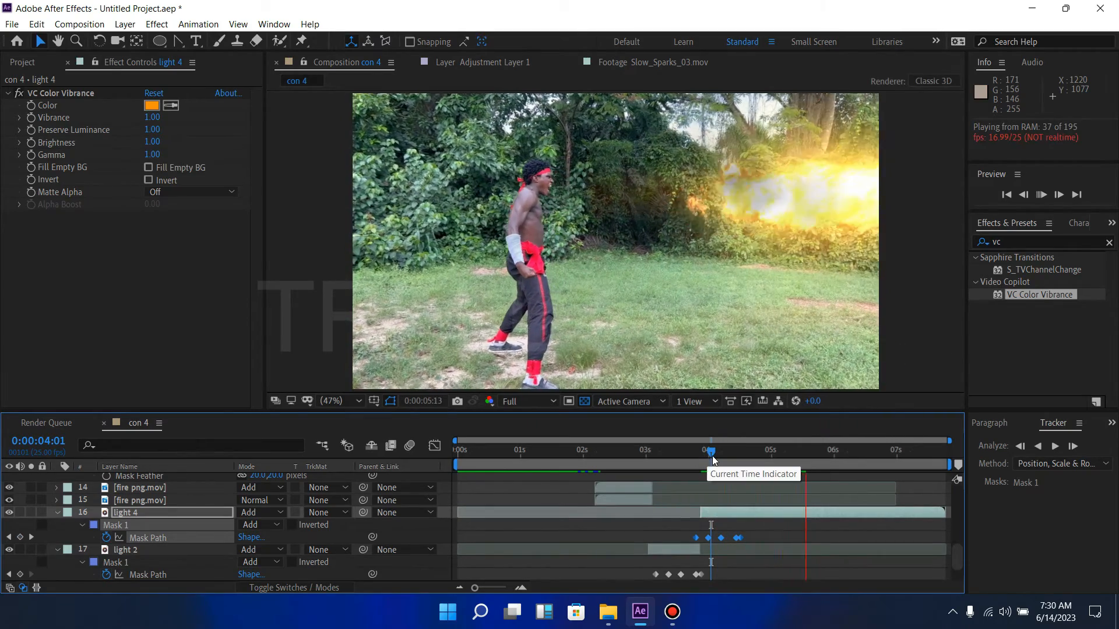
key("space")
left_click_drag(712, 454, 767, 455)
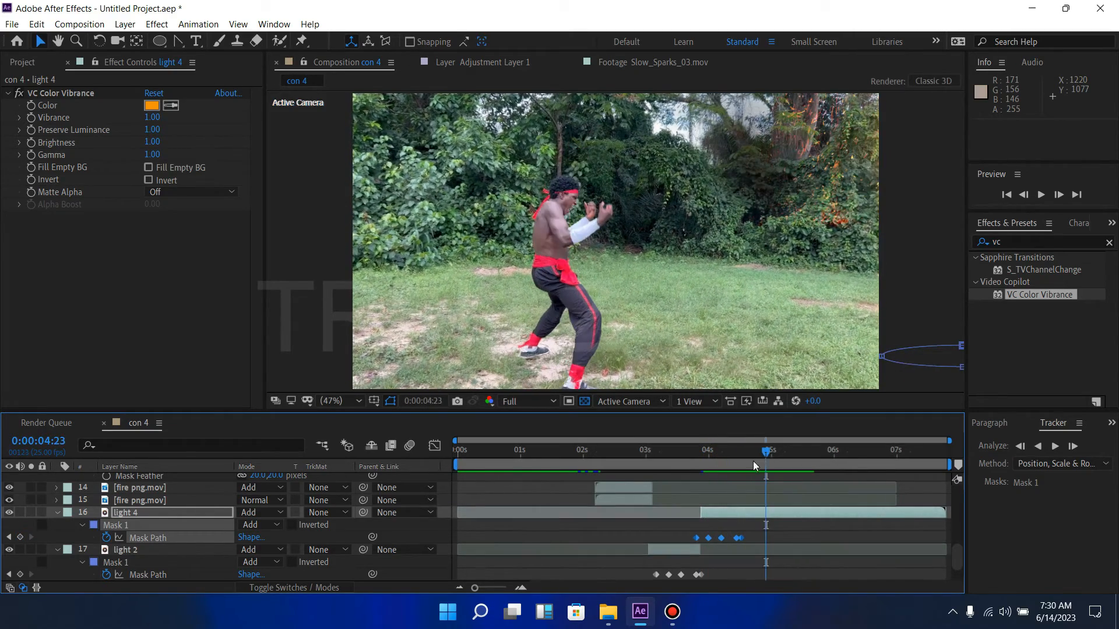
key("space")
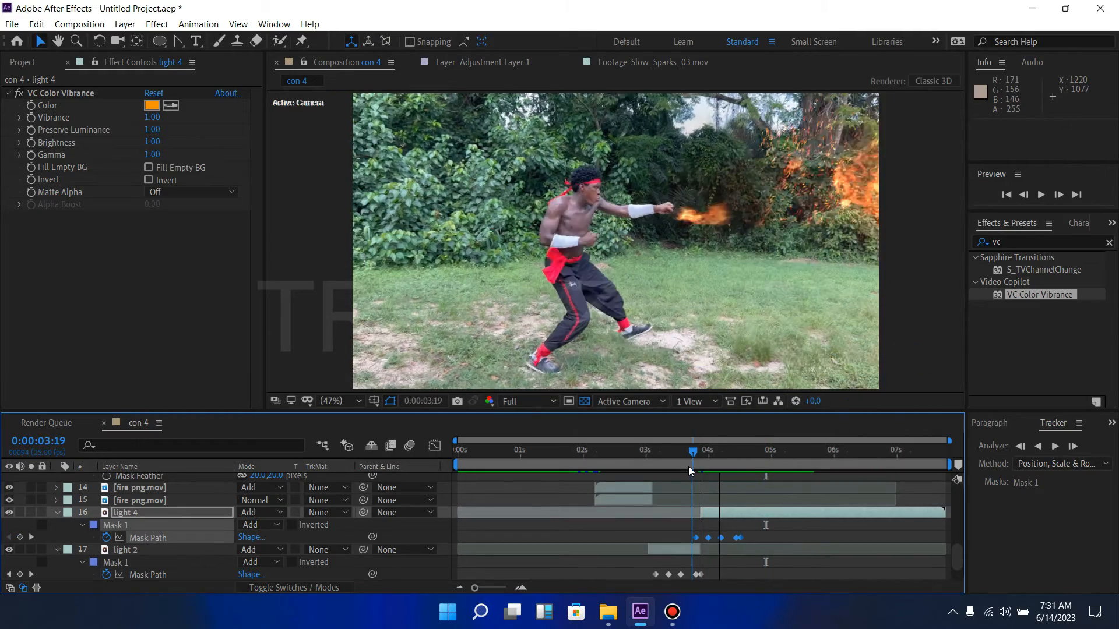
key("space")
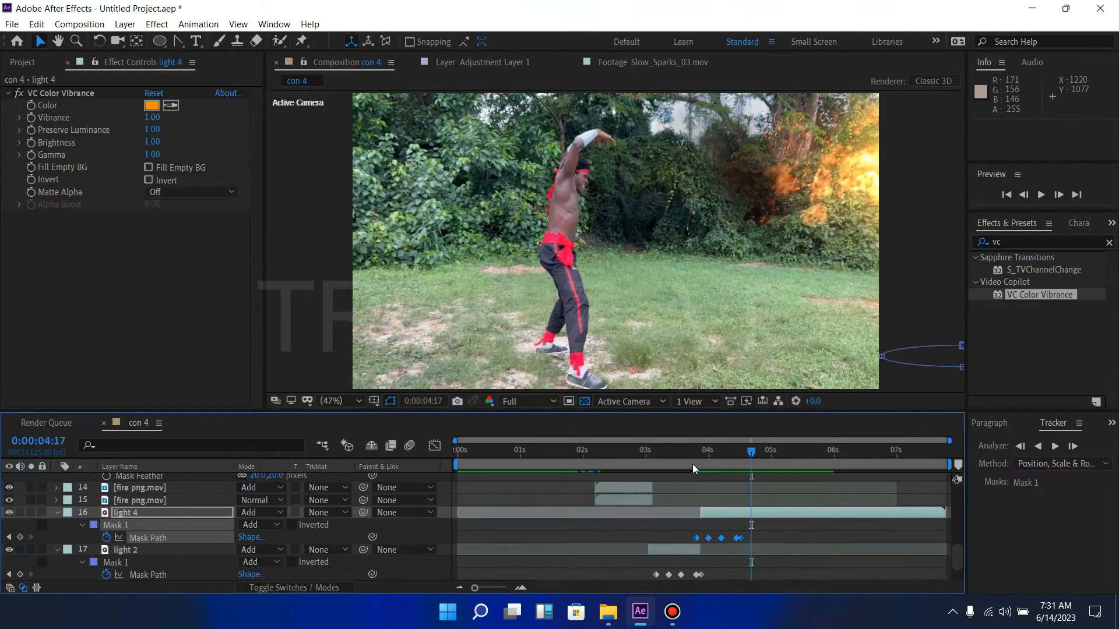
left_click(704, 458)
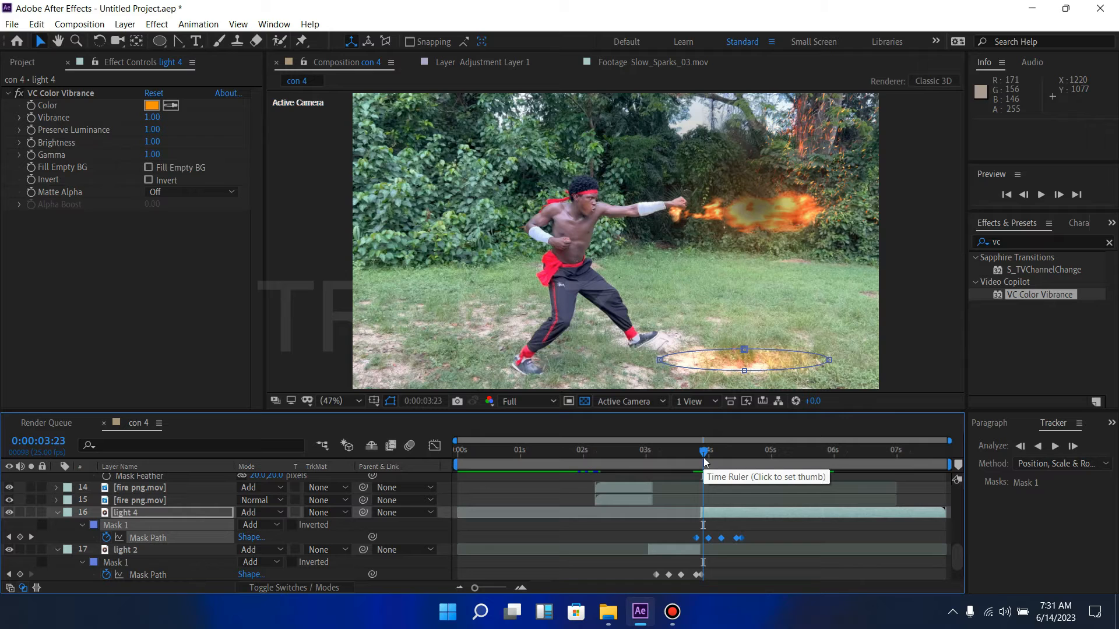
left_click(728, 455)
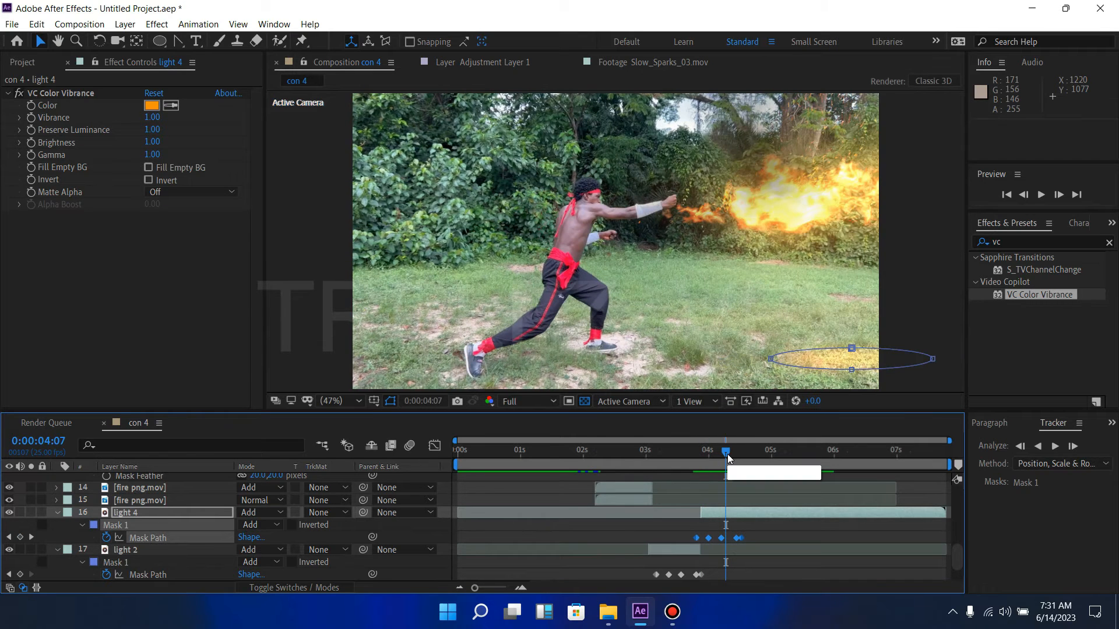
key("ctrl+s")
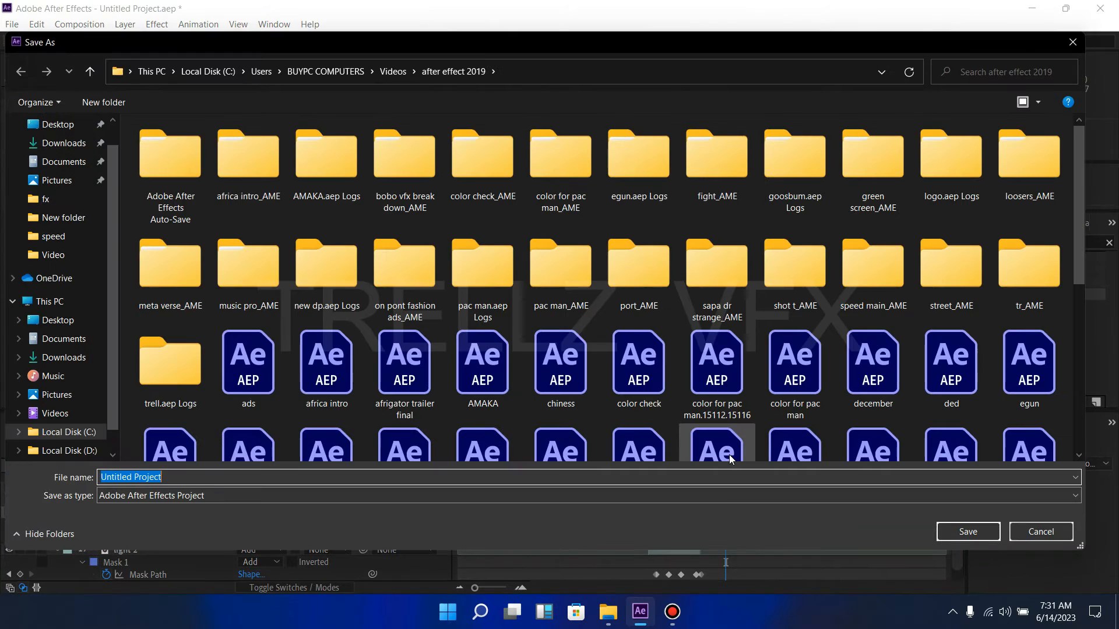
left_click(1017, 536)
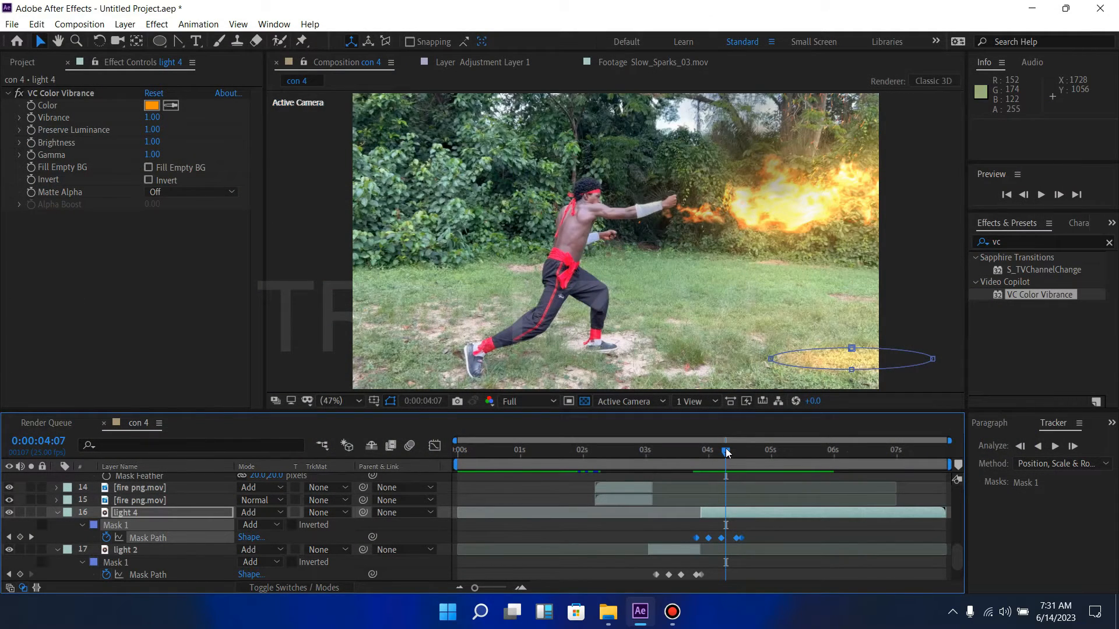
left_click_drag(728, 453, 707, 452)
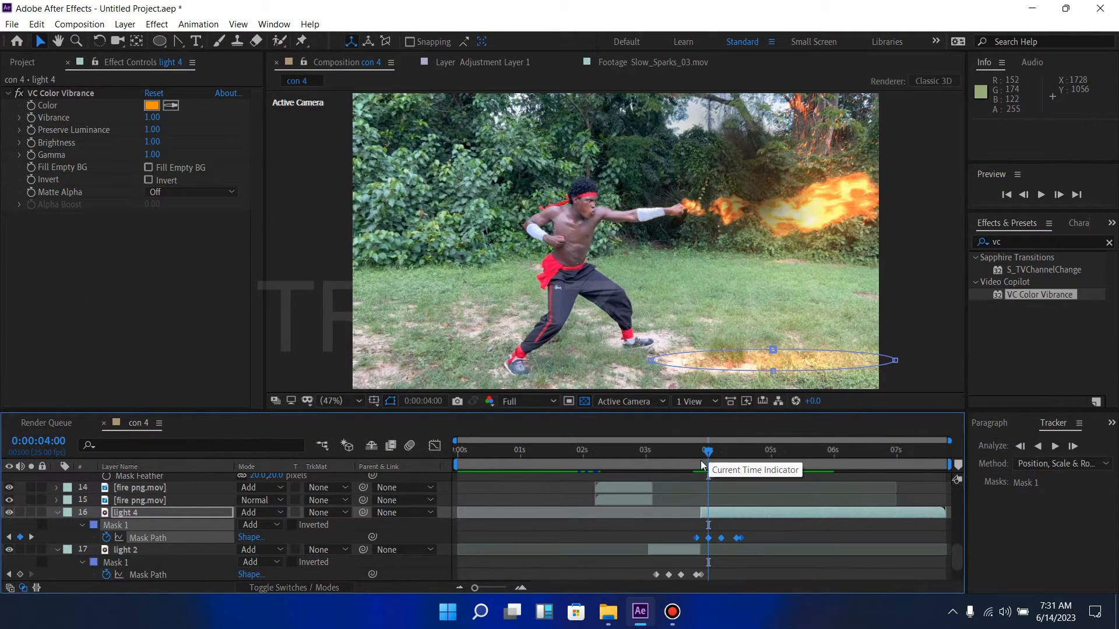
left_click(673, 611)
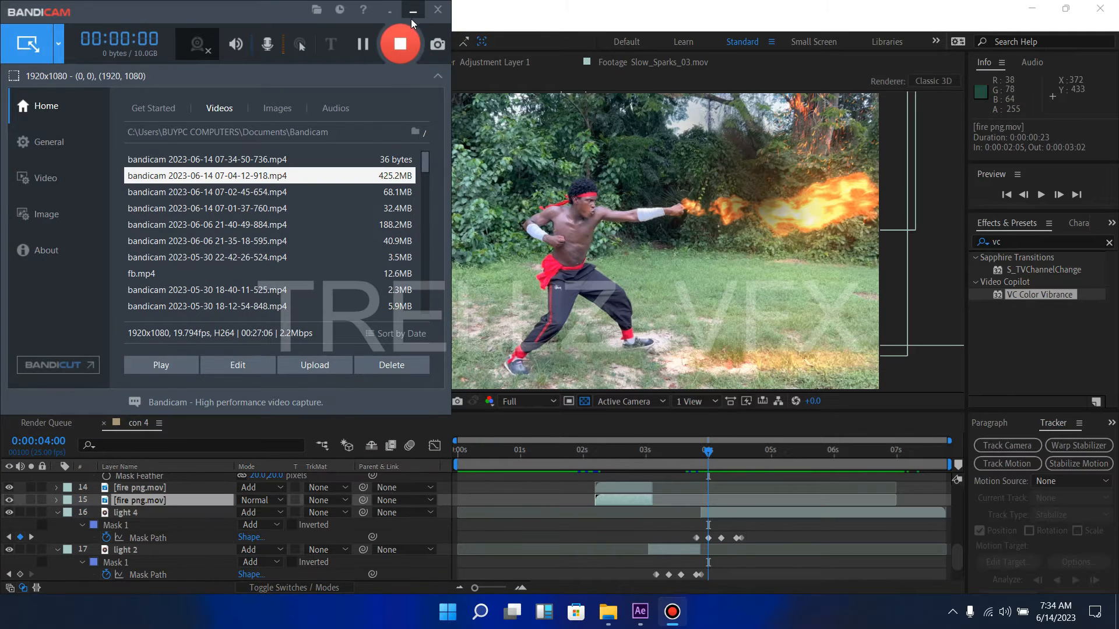
left_click(411, 16)
Delete the light 4 layer's mask path keyframes that come after 0:00:04:05.
left_click_drag(706, 457, 717, 494)
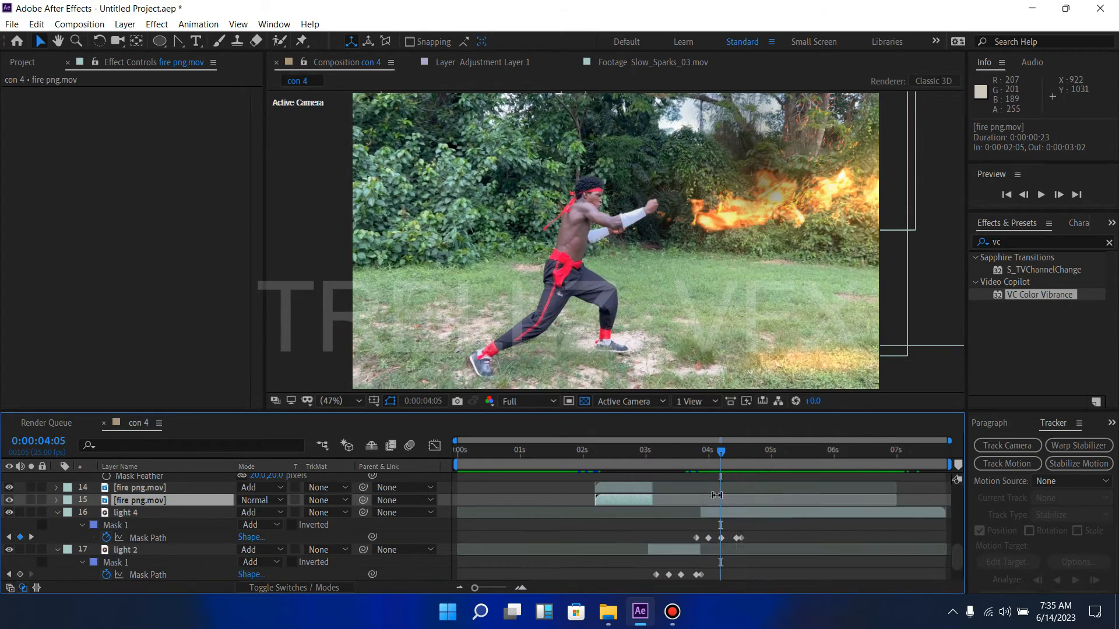
left_click(726, 511)
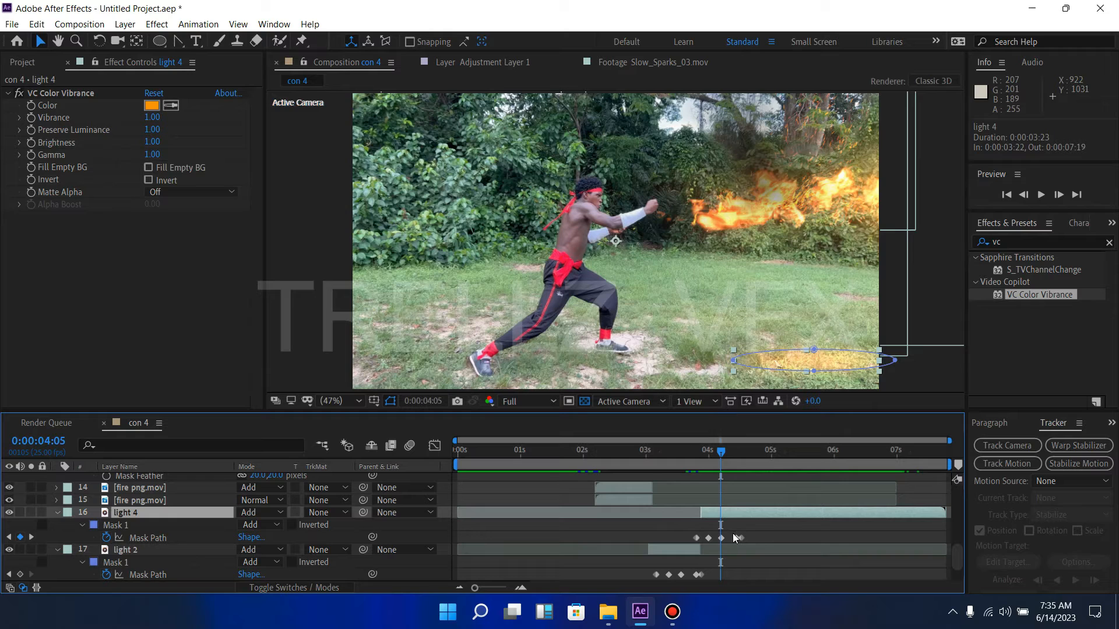
left_click_drag(732, 532, 755, 545)
key("Delete")
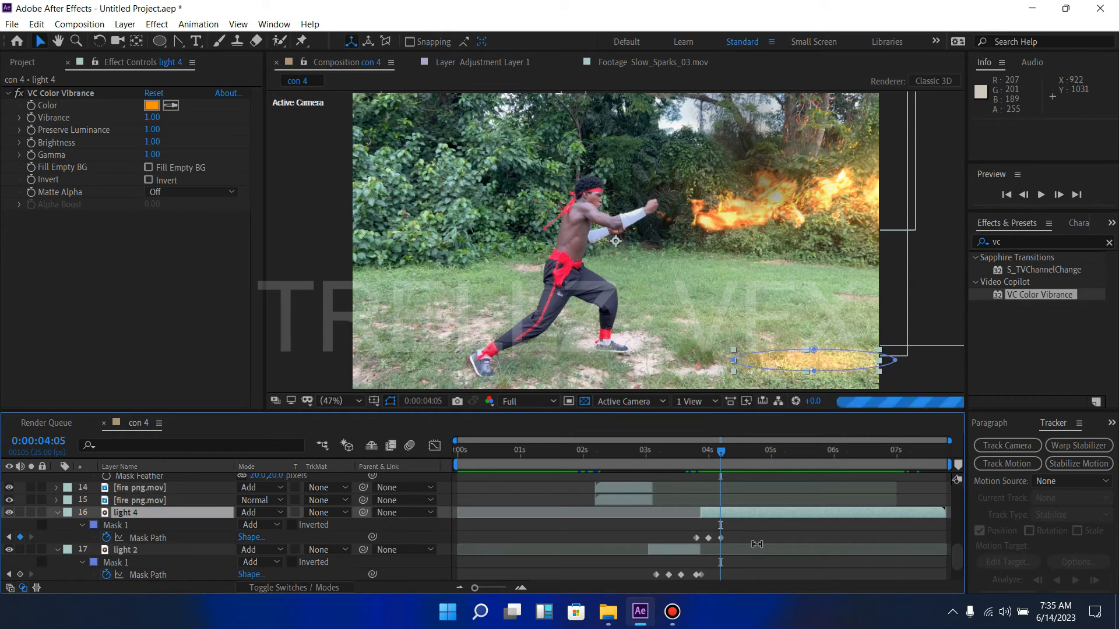
At 0:00:04:05, stretch the light 4 mask's left side toward the fighter, to about 125% of its width.
left_click(521, 588)
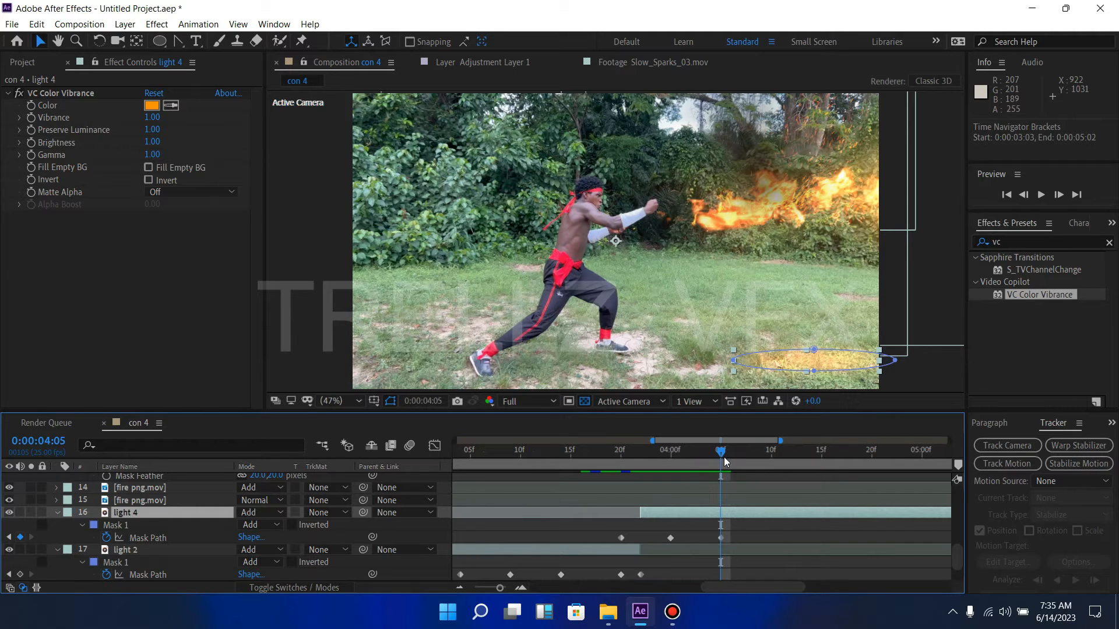
mouse_move(721, 452)
left_mouse_down()
mouse_move(742, 455)
mouse_move(712, 460)
mouse_move(725, 464)
left_mouse_up()
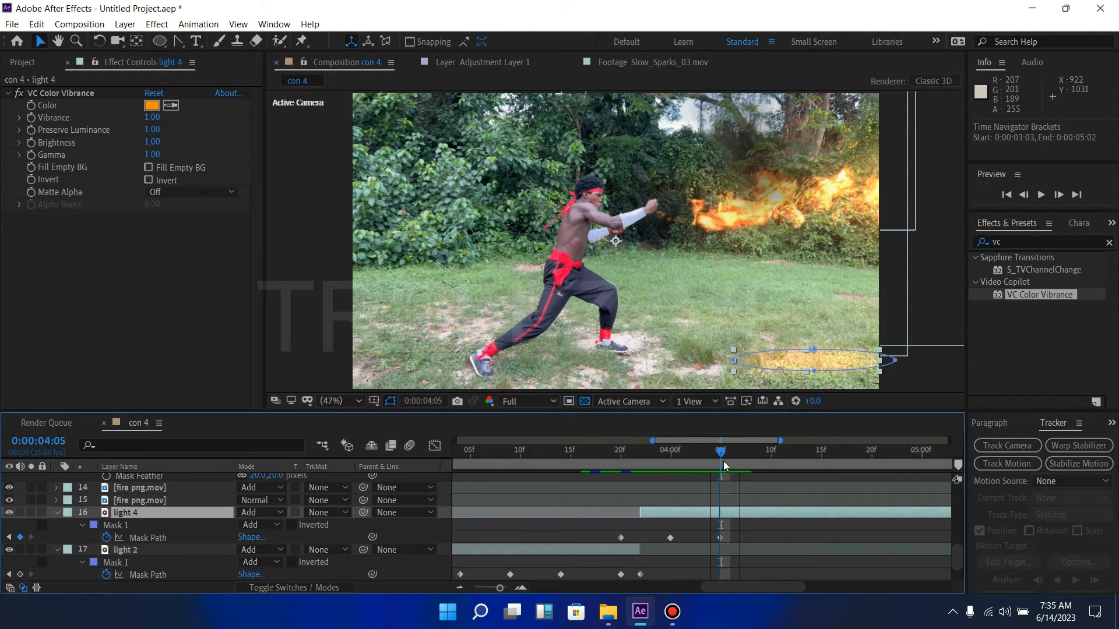
left_click(731, 361)
left_click_drag(731, 362, 696, 359)
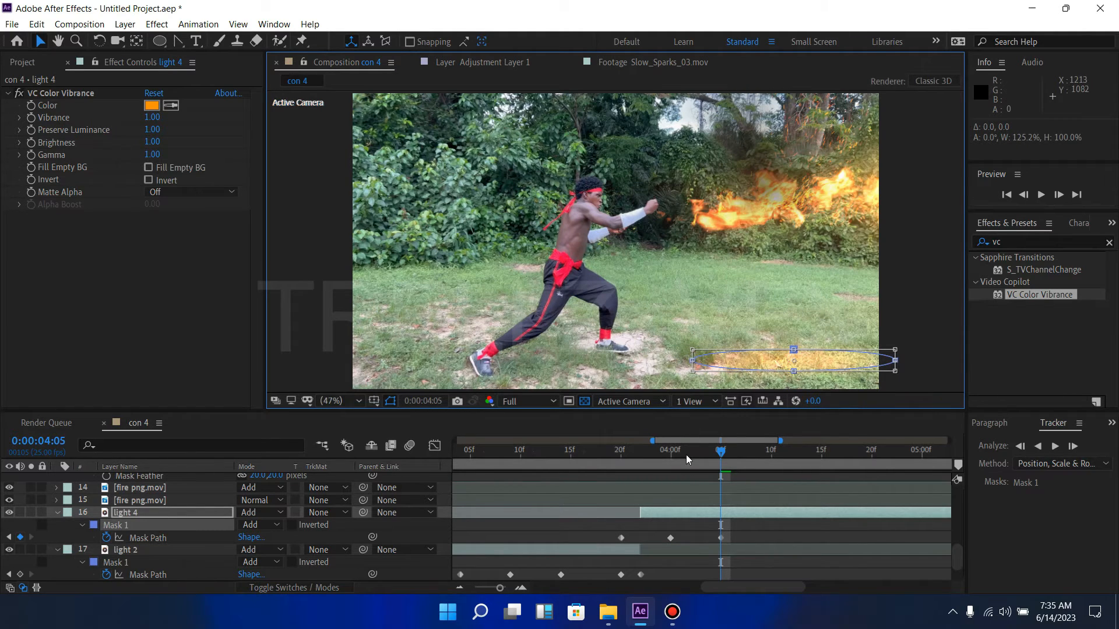
At 0:00:04:24, move the light 4 mask out past the frame's right edge and preview its motion from 0:00:03:23.
left_click_drag(723, 455, 912, 453)
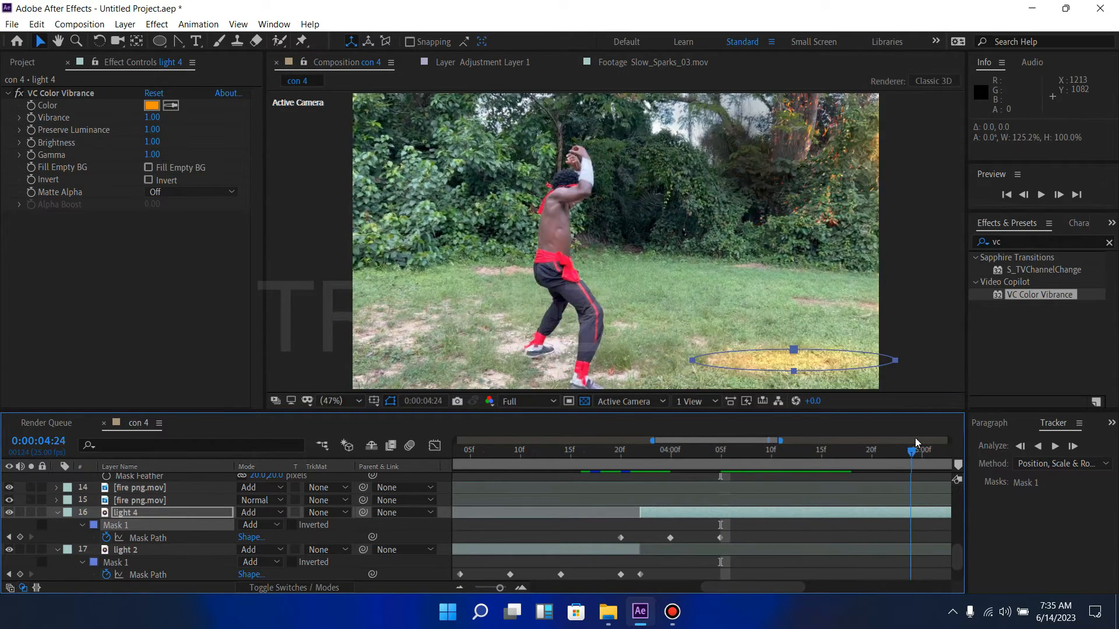
double_click(691, 362)
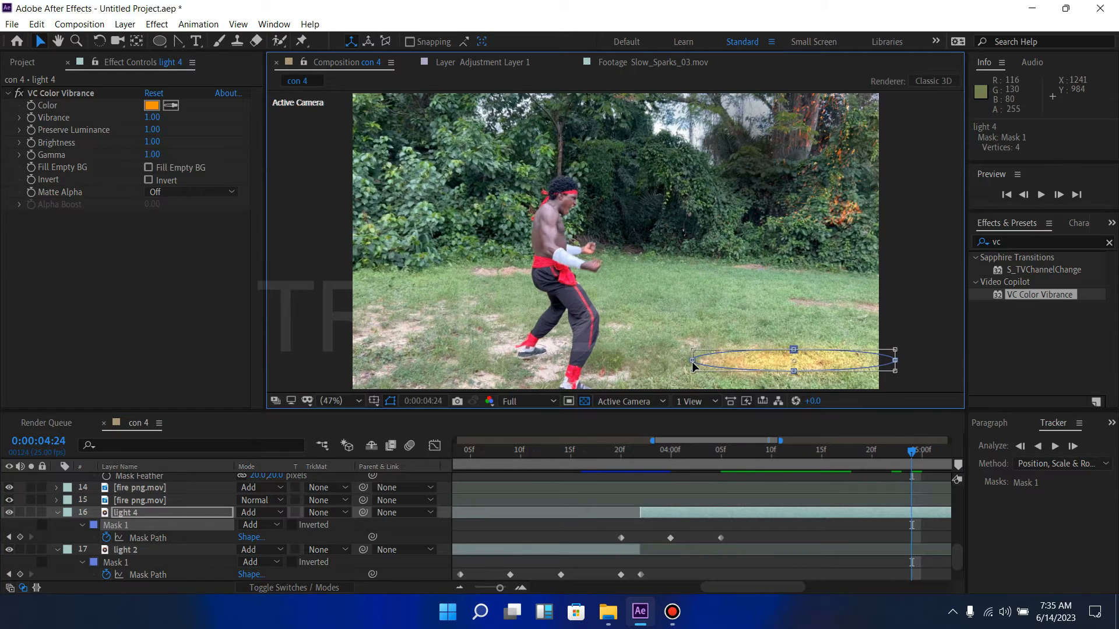
left_click_drag(730, 357, 841, 360)
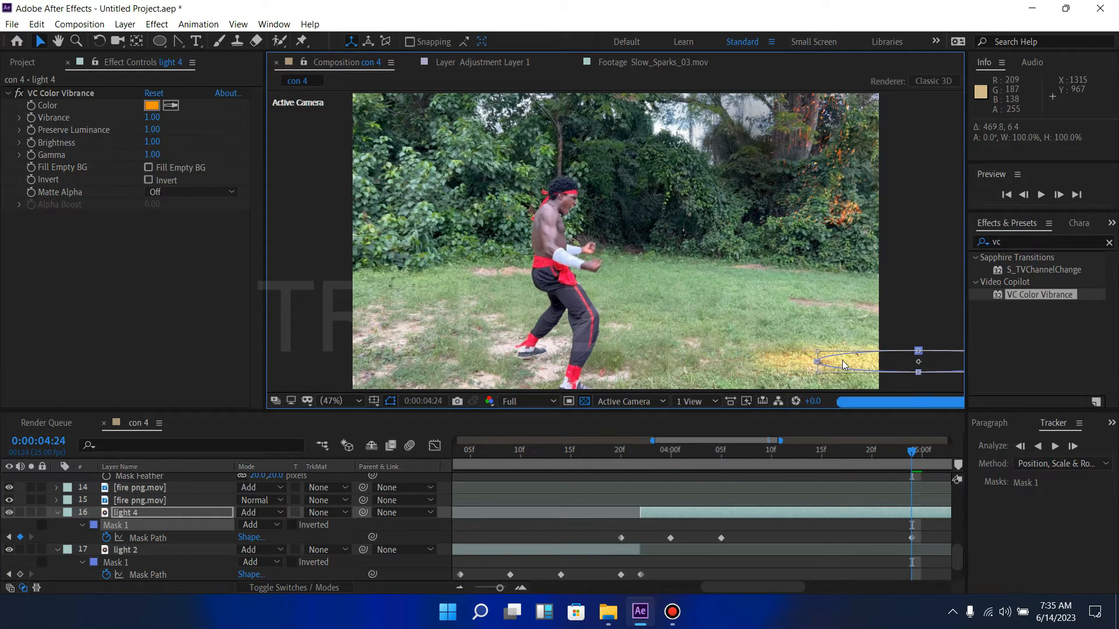
right_click(842, 360)
left_click(749, 354)
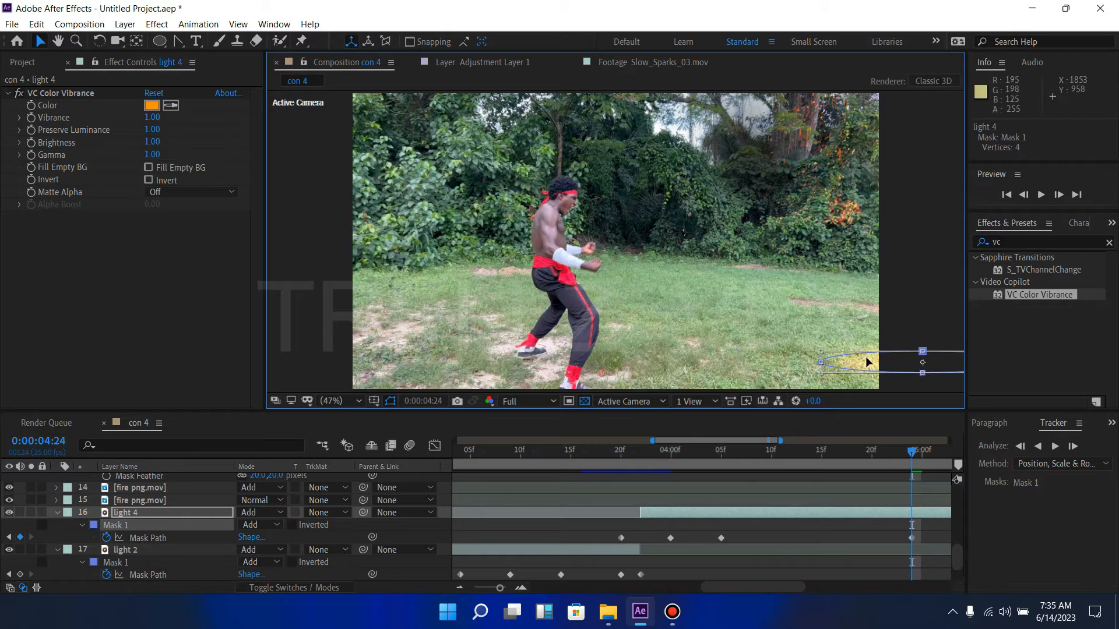
left_click_drag(859, 359, 907, 359)
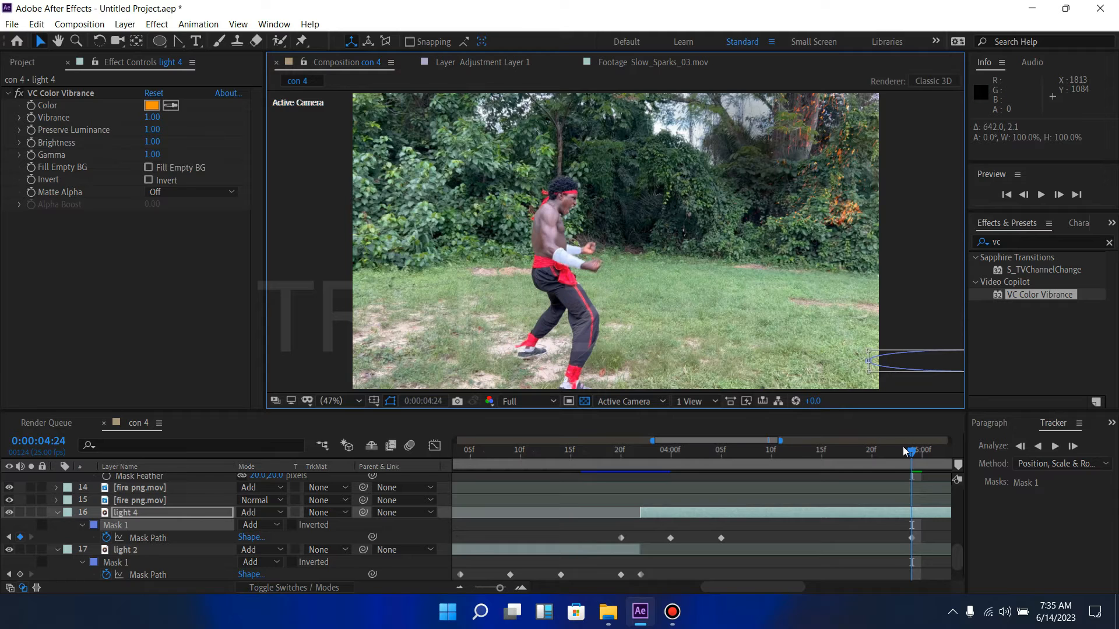
left_click_drag(913, 456, 652, 449)
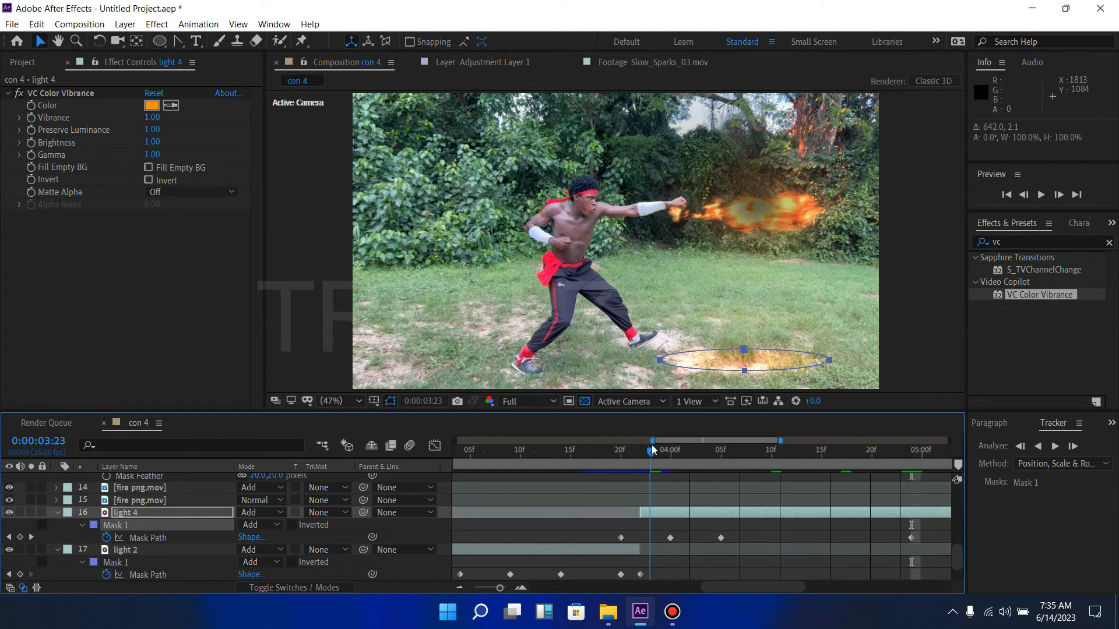
key("space")
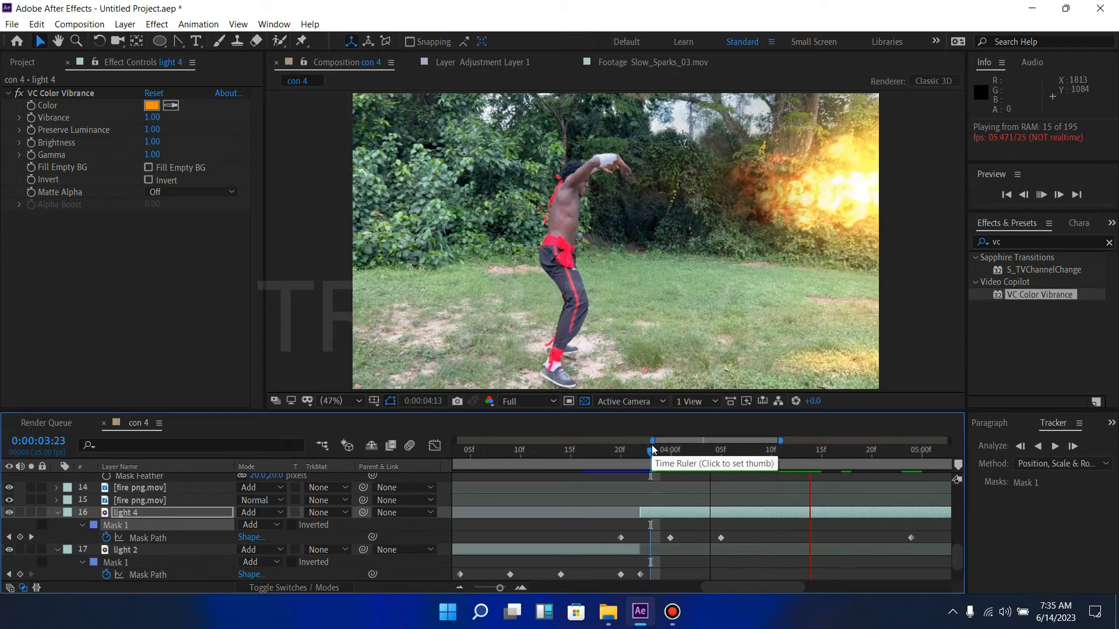
Set the light 4 layer's mask feather to 124 pixels.
left_click_drag(651, 453, 725, 463)
left_click(739, 510)
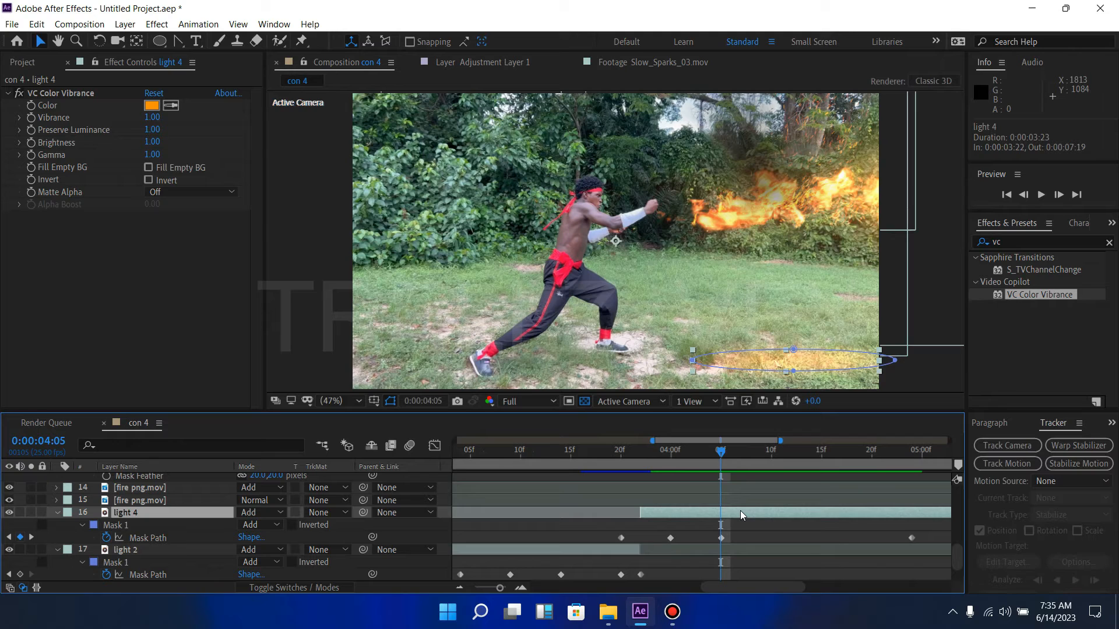
key("f")
scroll(738, 513, "right", 5)
scroll(601, 530, "right", 3)
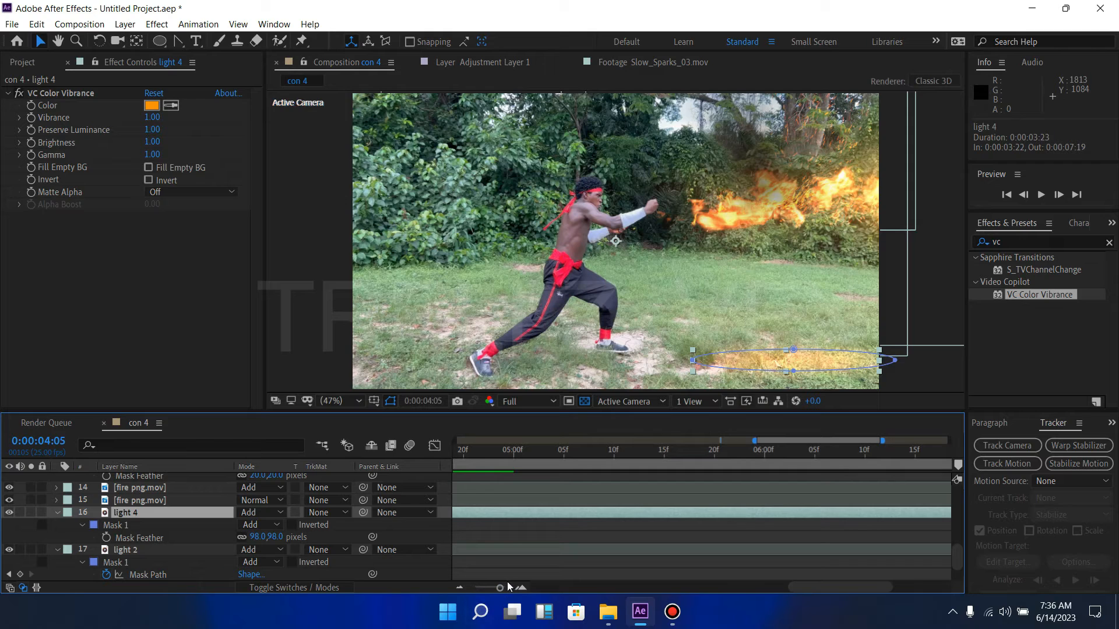
left_click_drag(500, 591, 476, 588)
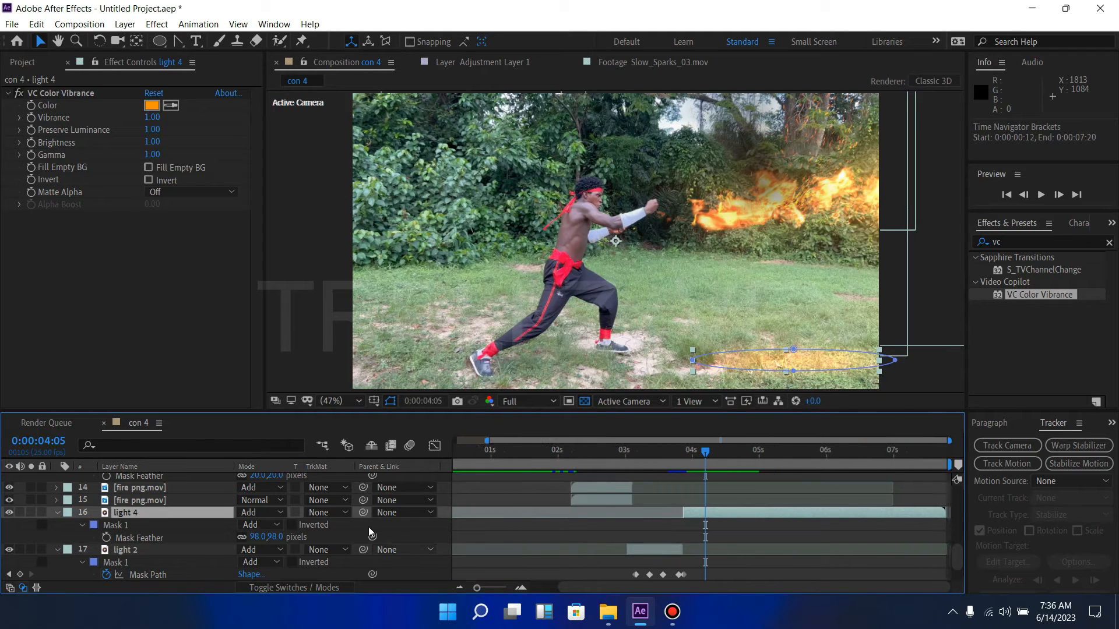
mouse_move(249, 537)
left_mouse_down()
mouse_move(278, 537)
mouse_move(265, 537)
left_mouse_up()
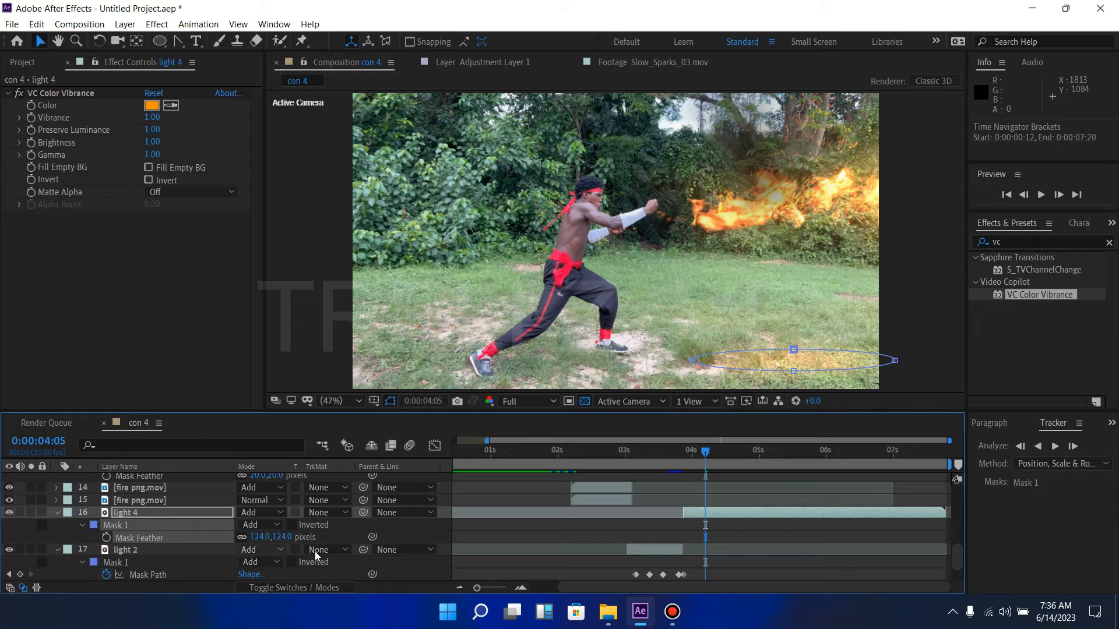
Set the light 2 layer's mask feather to 117 pixels.
left_click(662, 469)
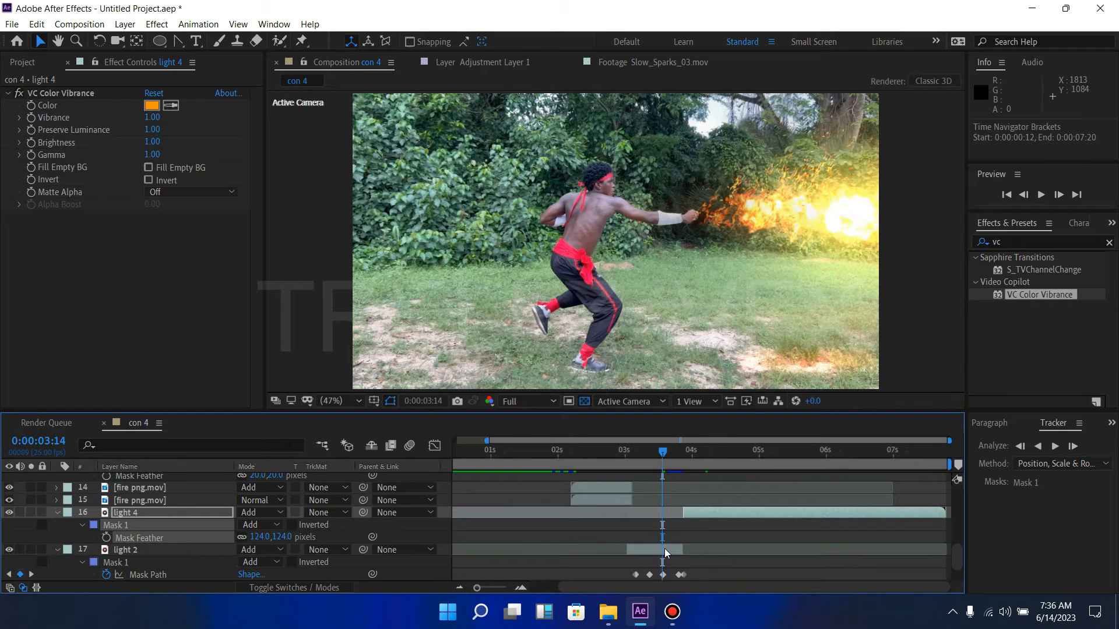
left_click(656, 553)
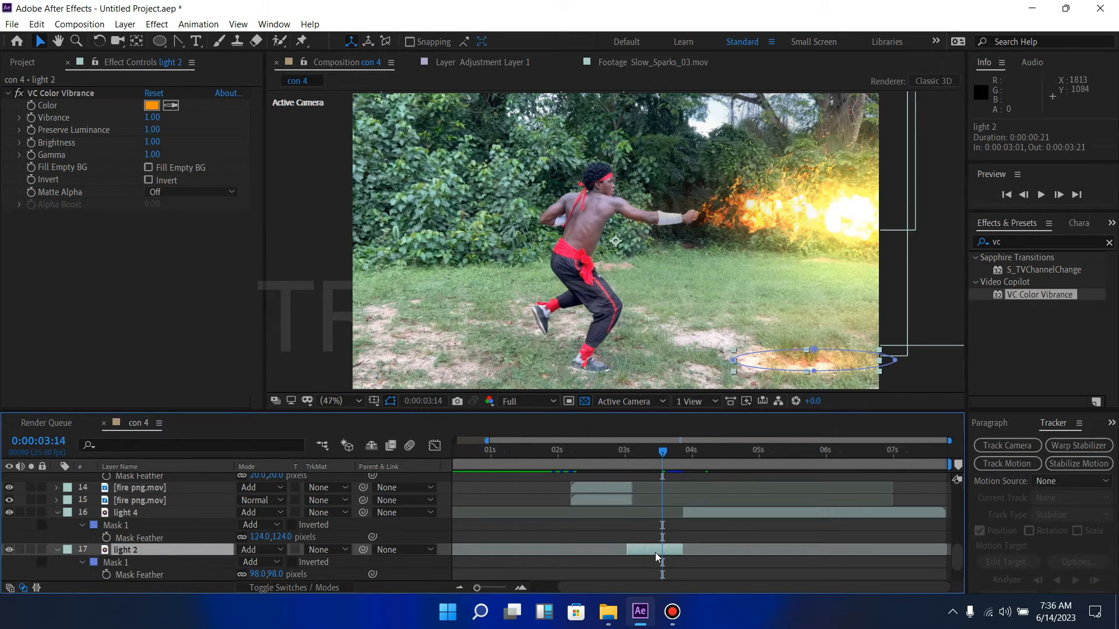
left_click_drag(256, 574, 268, 576)
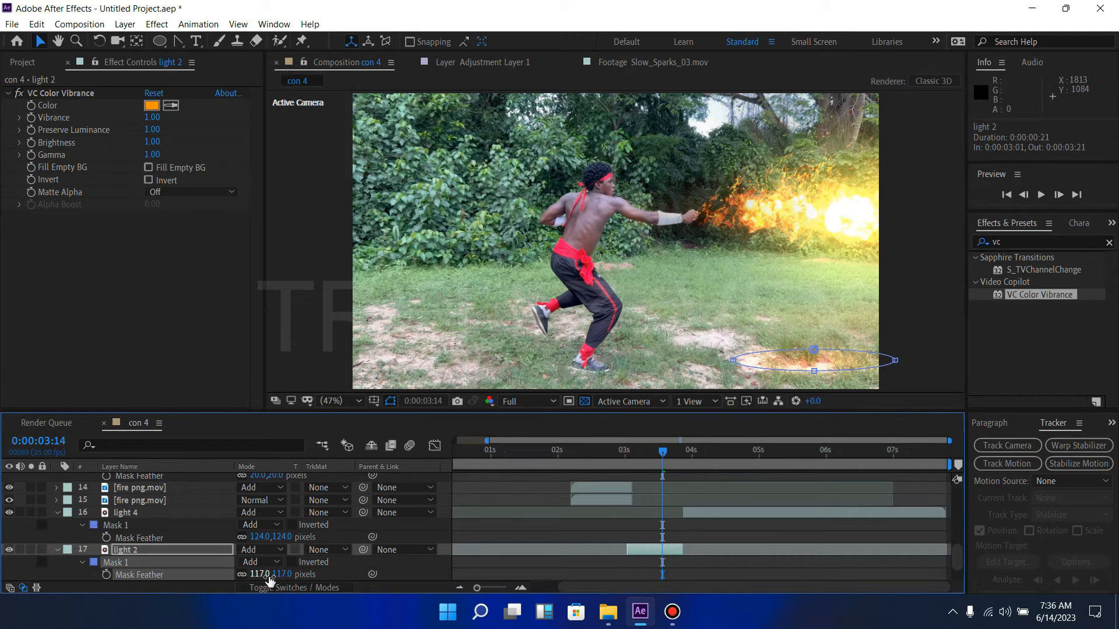
Set the light 3 layer's mask feather to 111 pixels, play back the ground lights and return to 0:00:02:06.
left_click(575, 463)
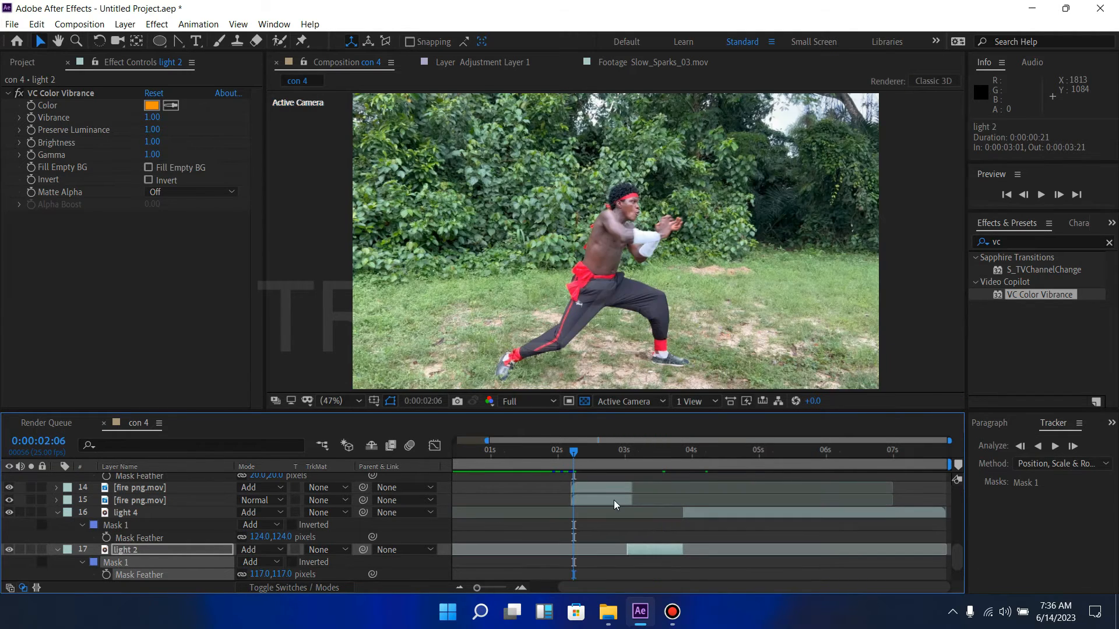
scroll(614, 500, "down", 1)
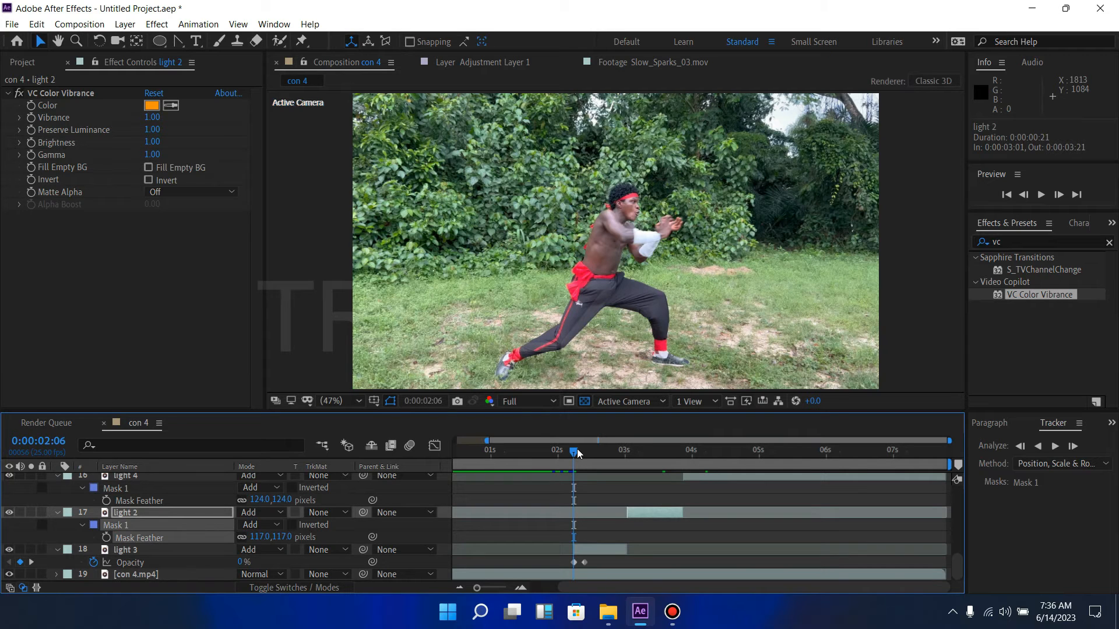
left_click_drag(578, 454, 593, 451)
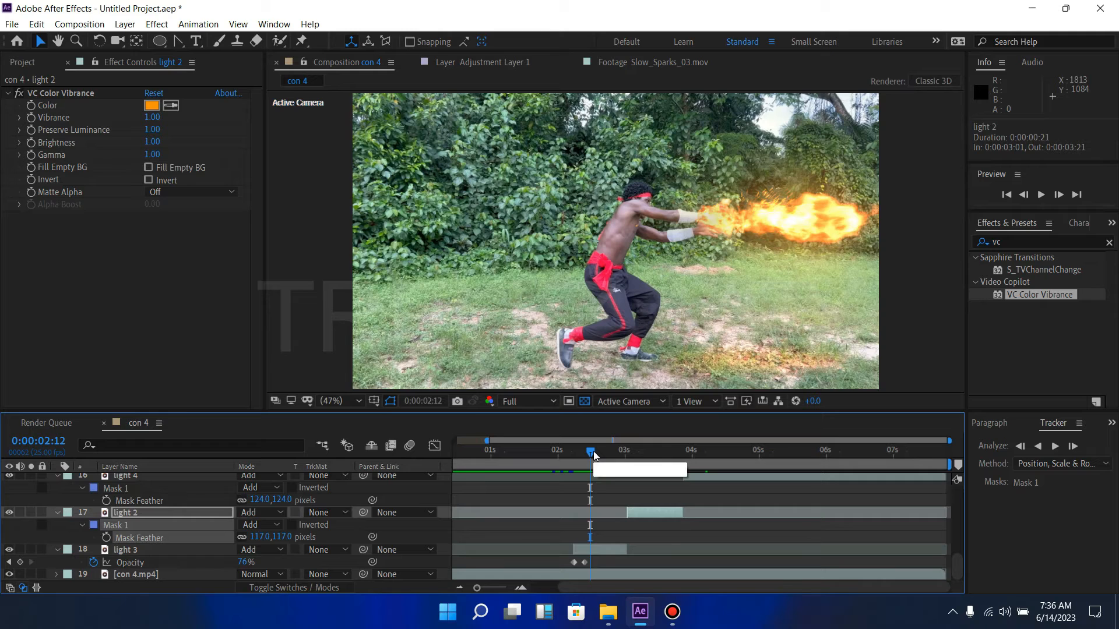
left_click(604, 551)
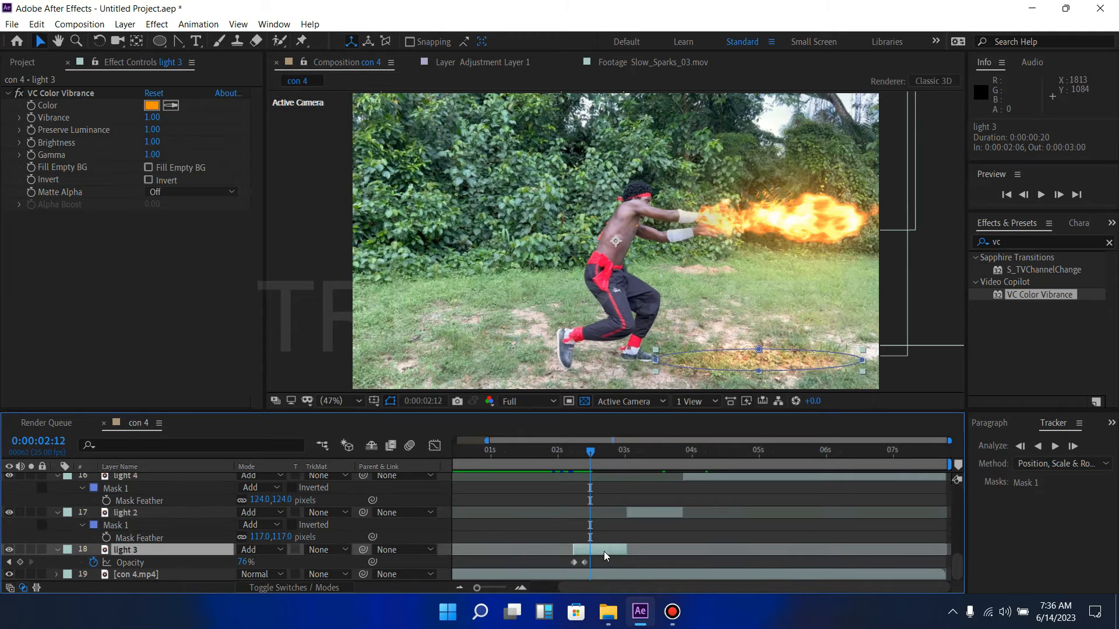
key("f")
left_click_drag(260, 574, 270, 577)
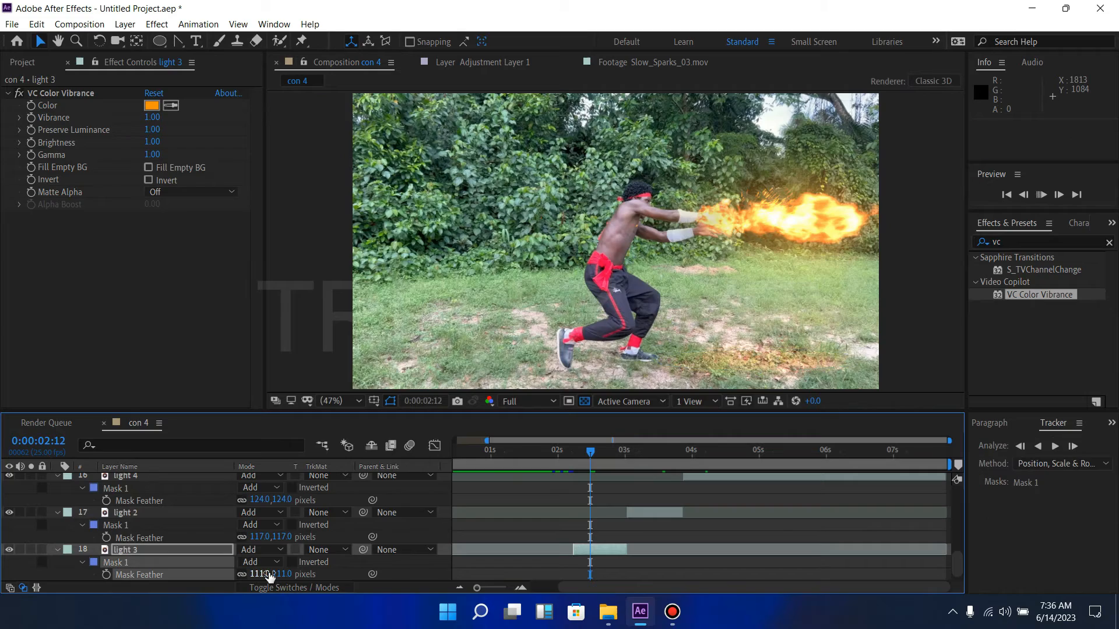
key("space")
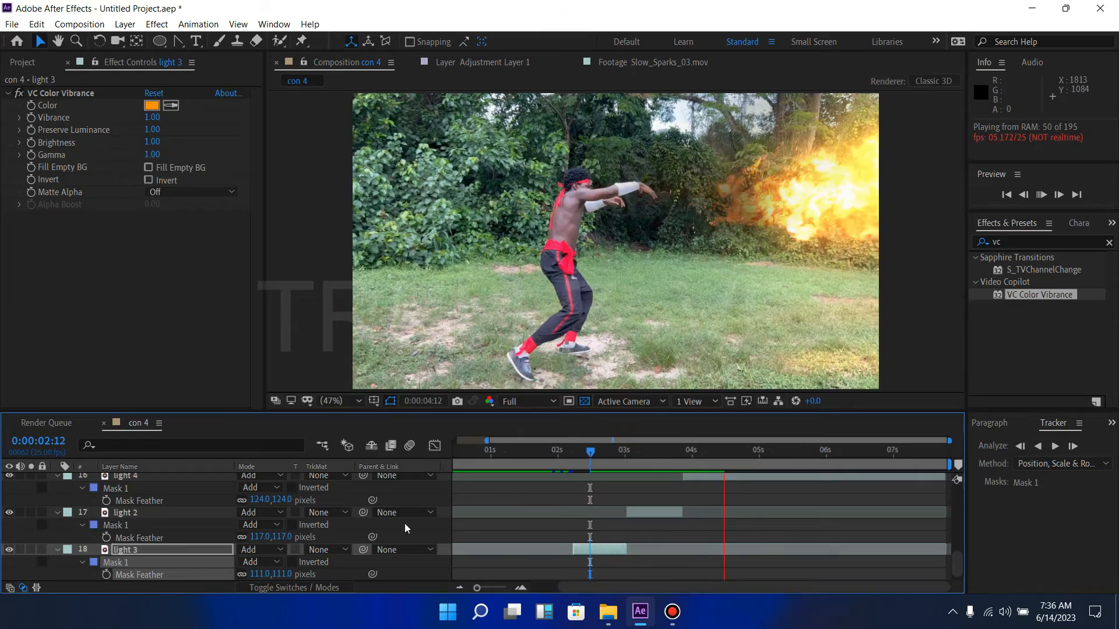
left_click_drag(589, 453, 571, 491)
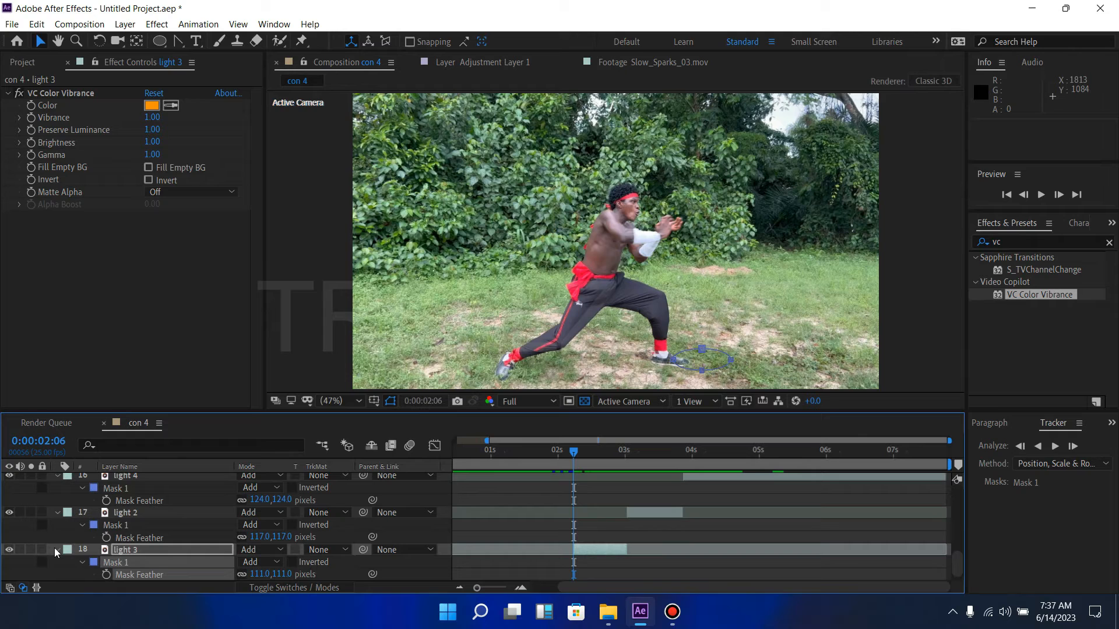
Collapse the expanded properties of all layers in the con 4 timeline and clear the layer selection.
left_click(157, 511)
key("ctrl+a")
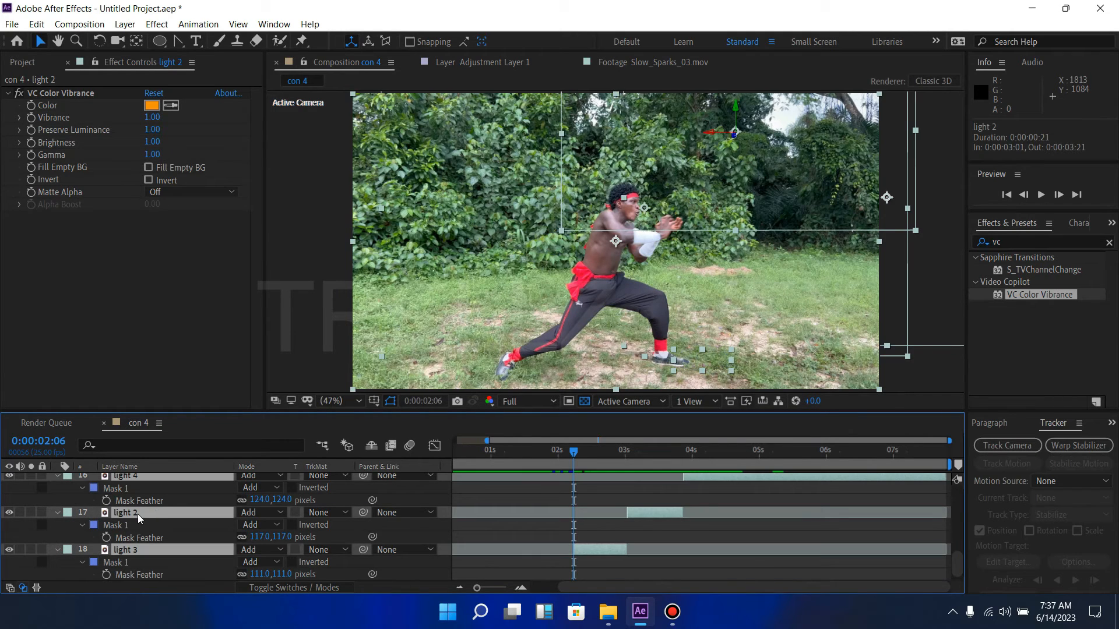
left_click(57, 512)
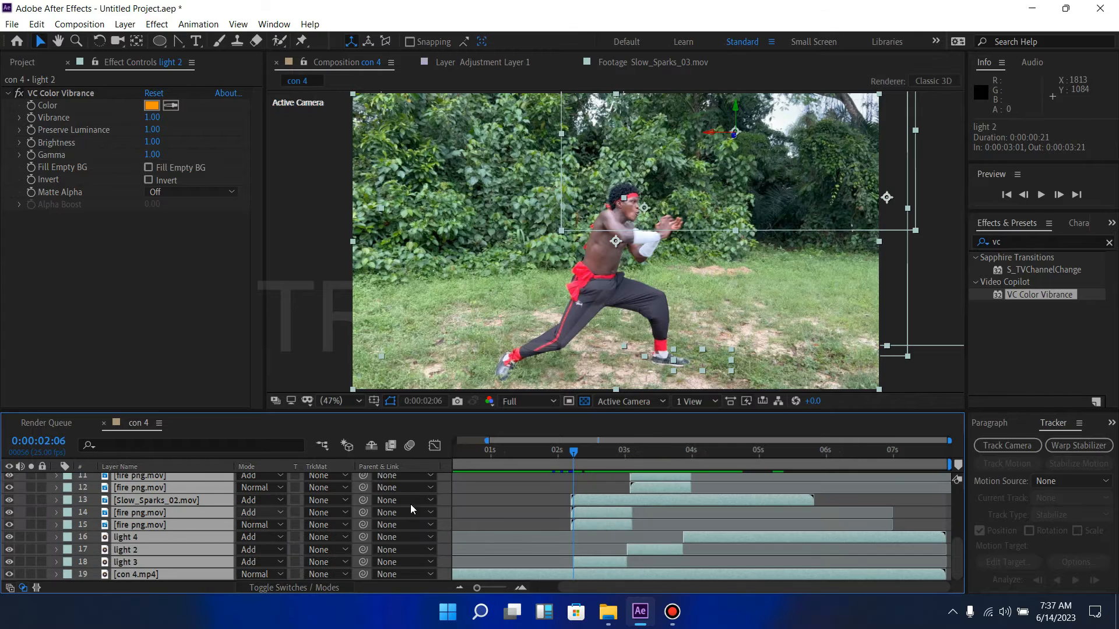
left_click(487, 493)
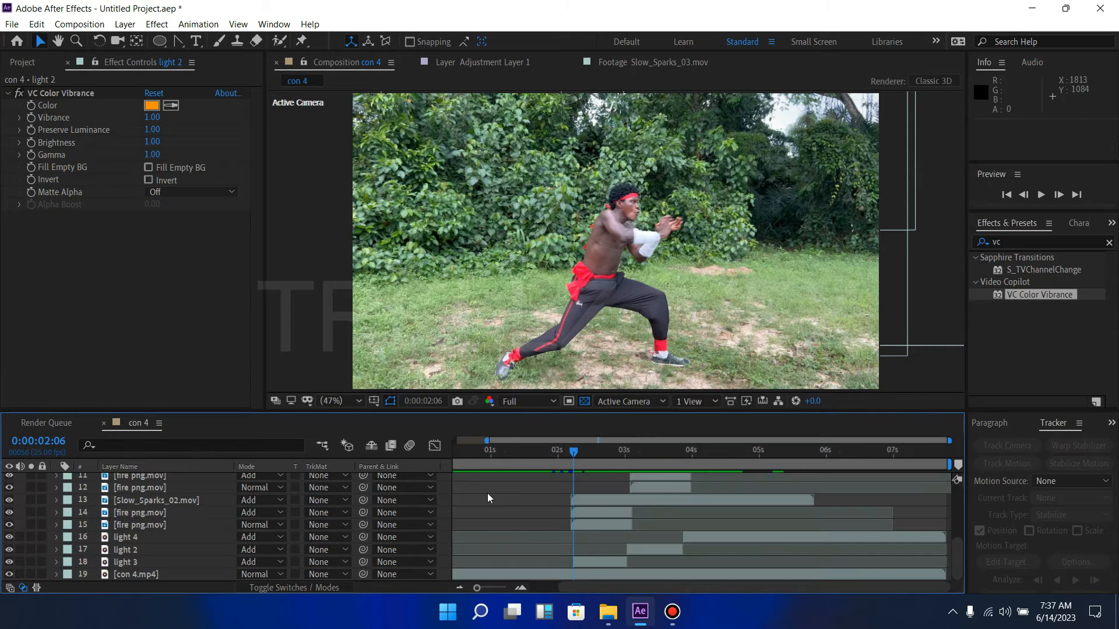
Duplicate the light 3 layer and rename the copy as body.
left_click(592, 562)
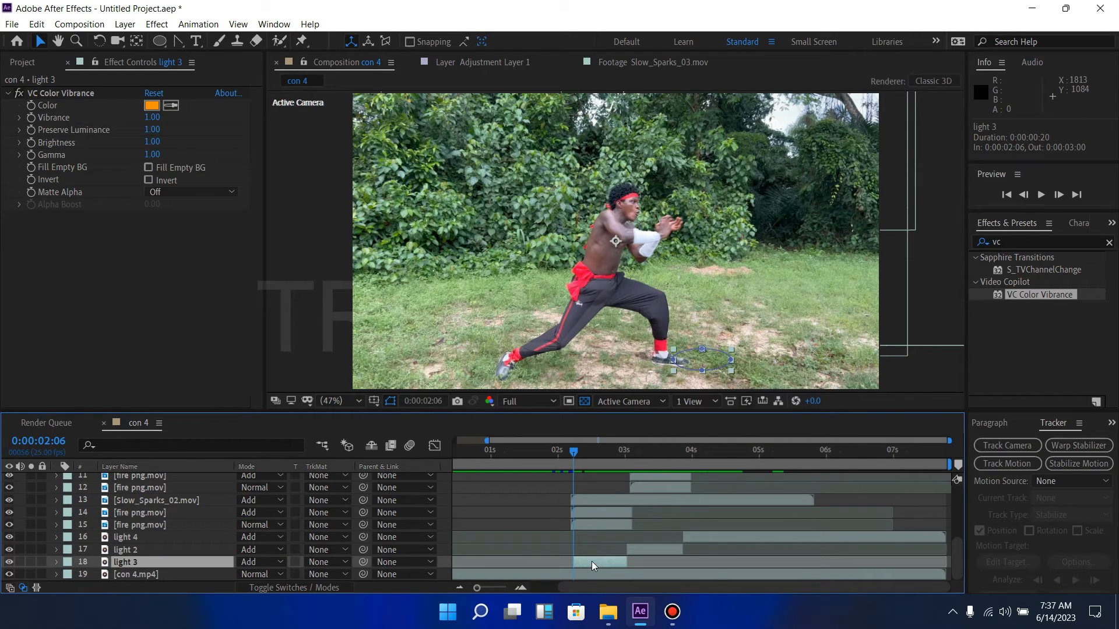
key("ctrl+d")
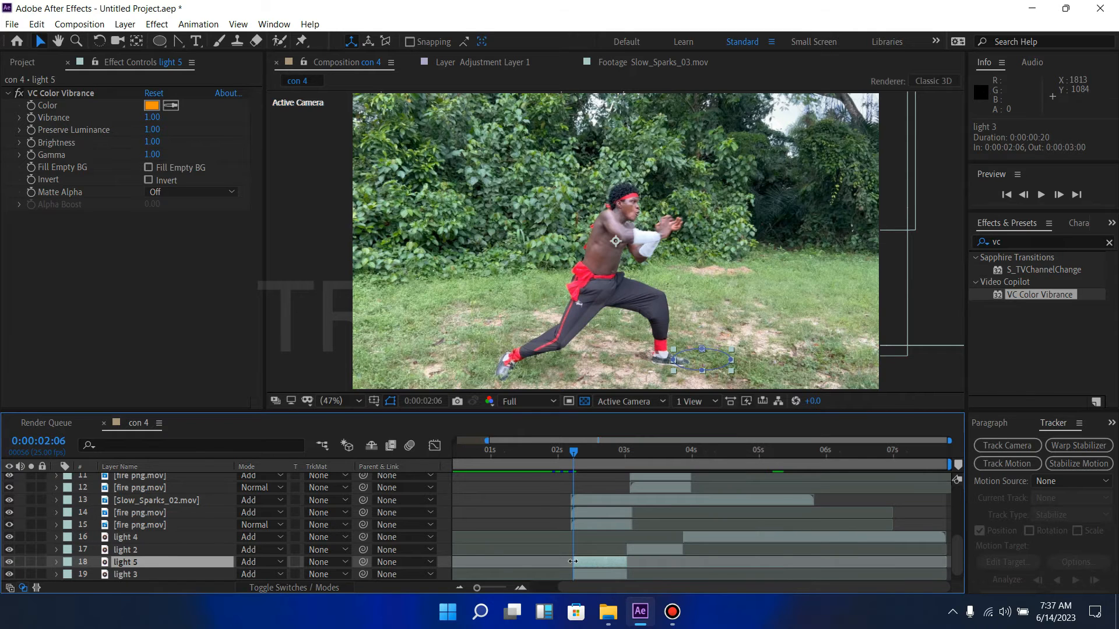
key("super+s")
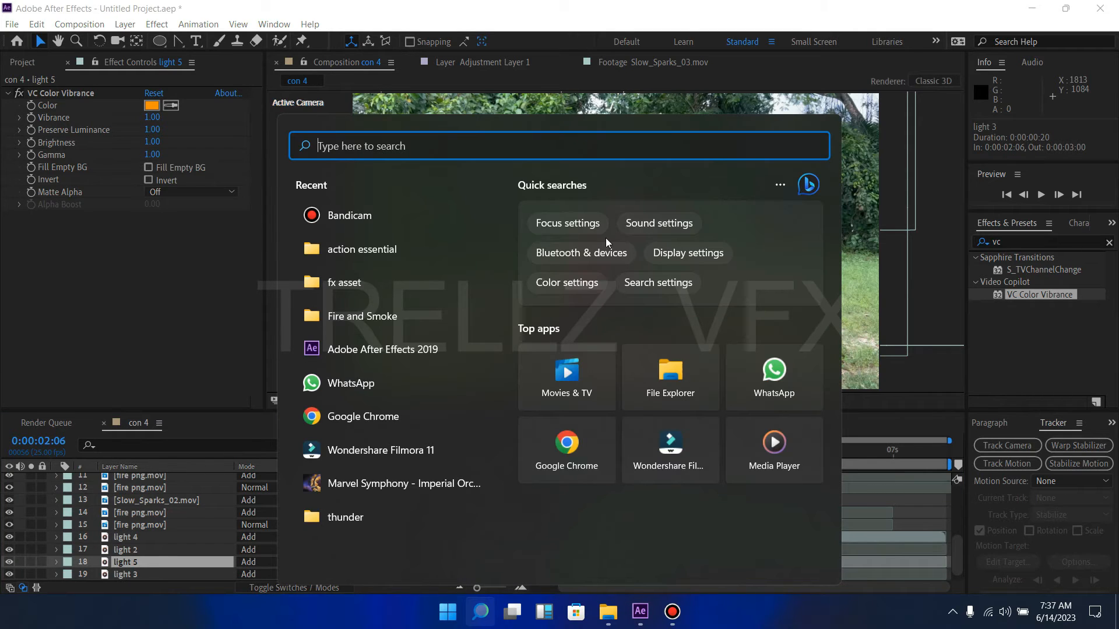
key("super")
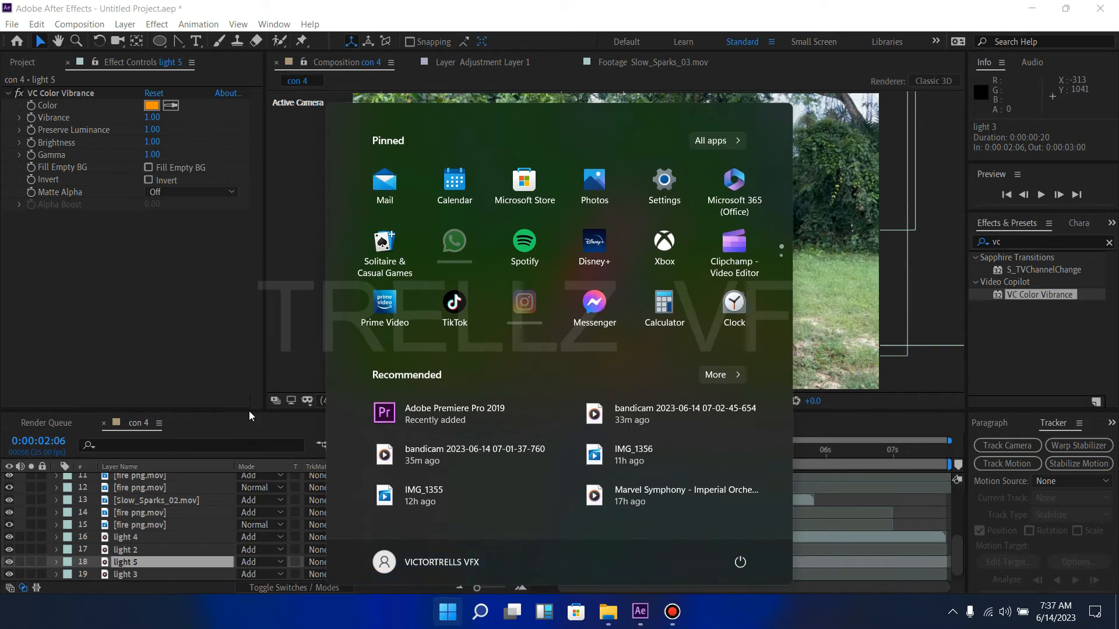
key("super")
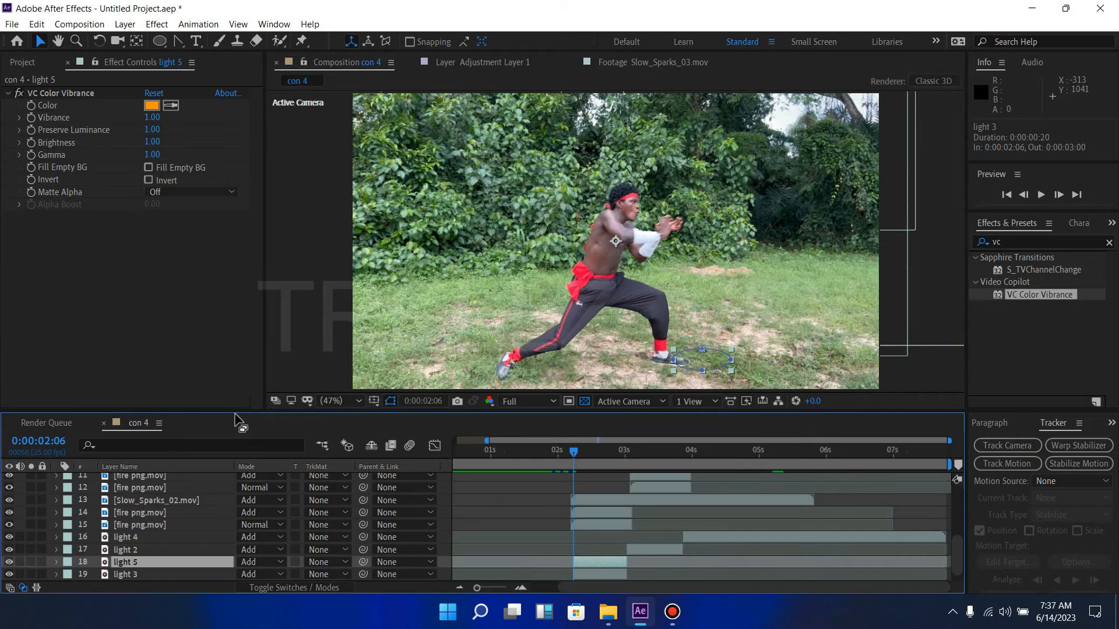
right_click(187, 562)
left_click(224, 552)
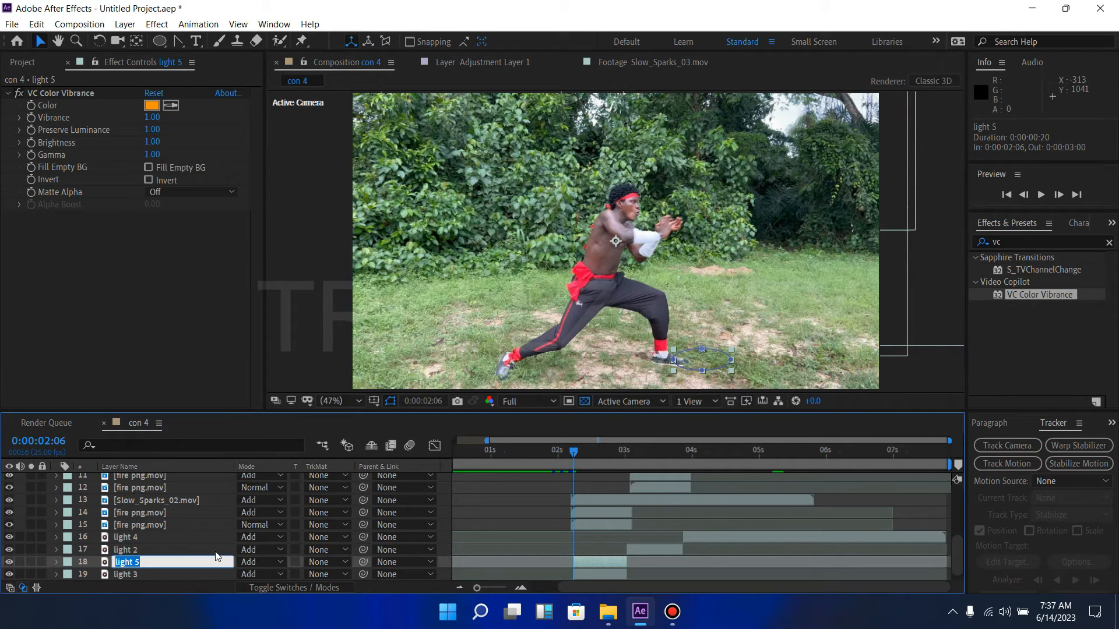
type("body")
key("Return")
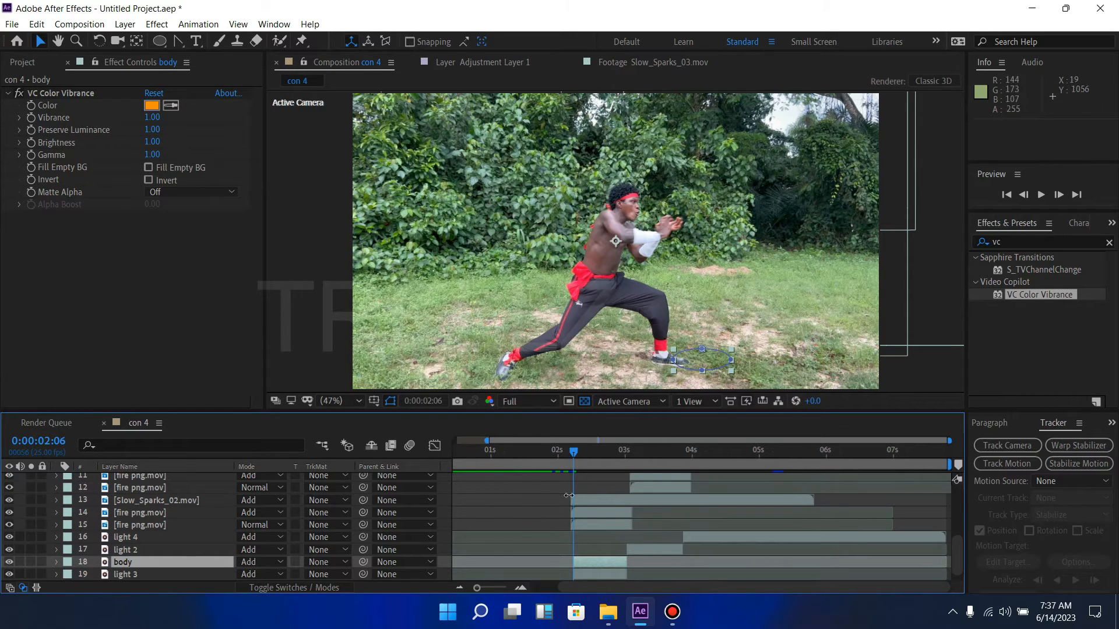
At 0:00:02:10, delete the body layer's mask and display its opacity keyframes.
left_click_drag(576, 451, 582, 454)
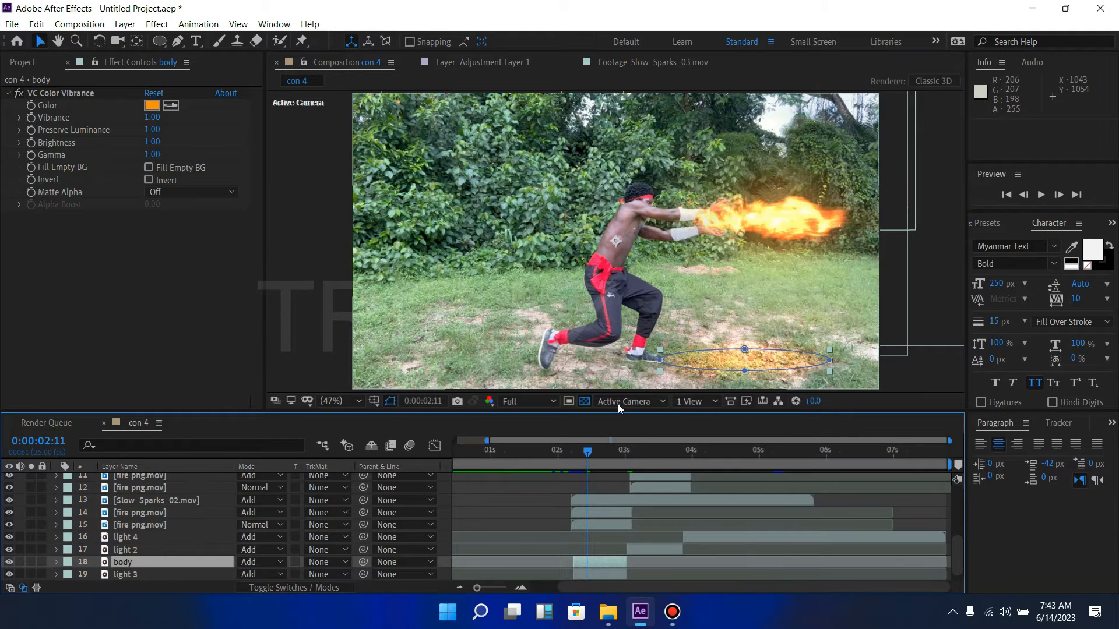
left_click(588, 451)
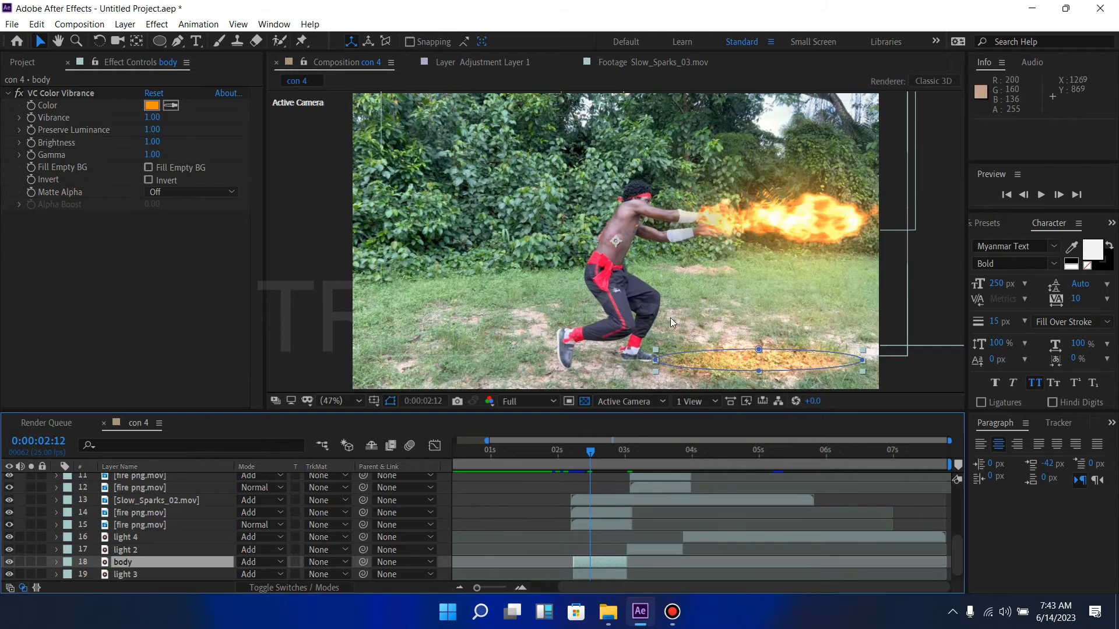
left_click_drag(592, 453, 586, 453)
key("m")
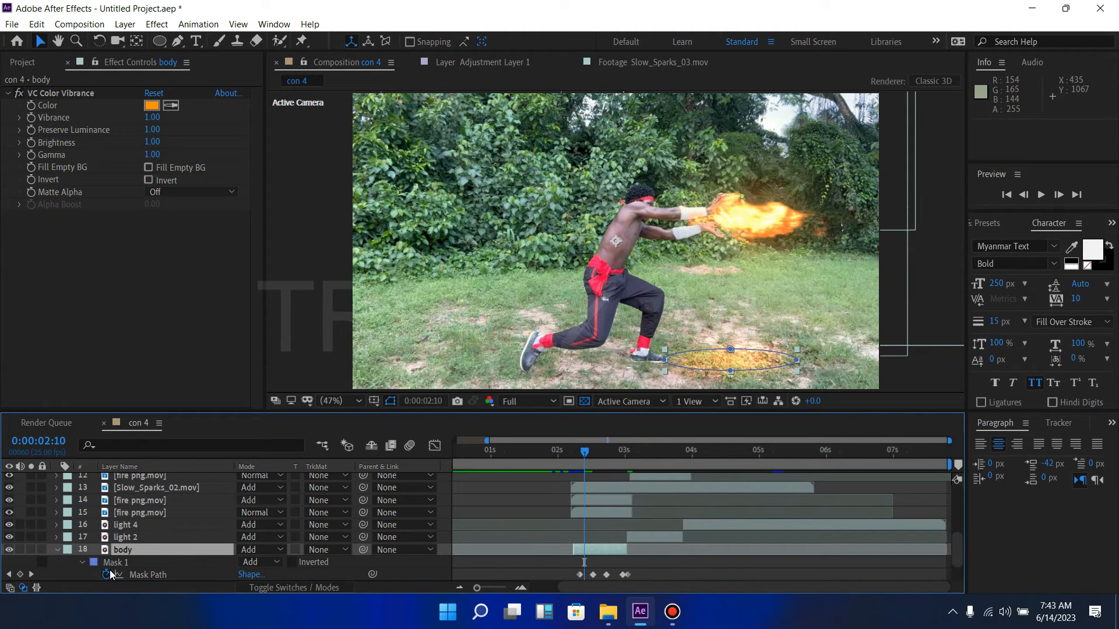
key("t")
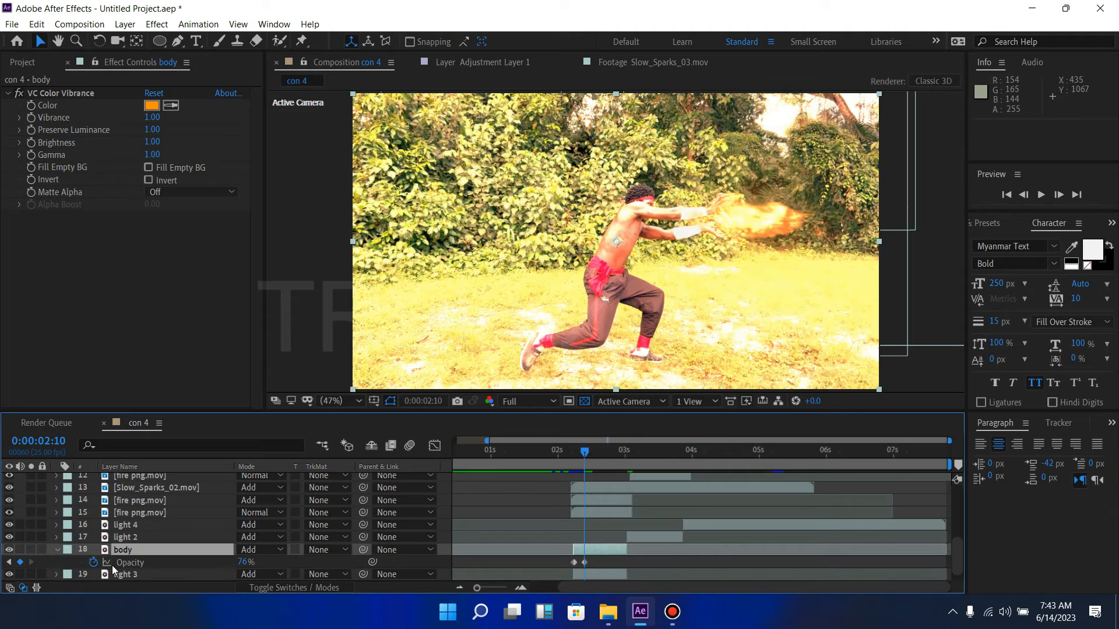
Draw a closed Pen mask on the body layer around the fighter's chest, stomach and outstretched arms at 0:00:02:10.
left_click(176, 45)
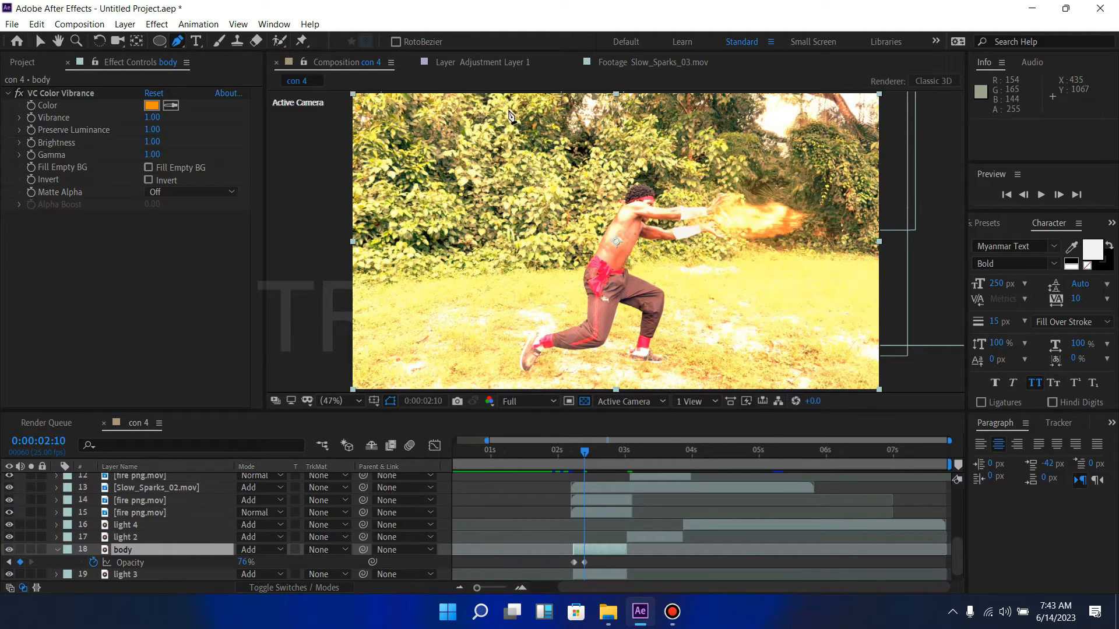
left_click(636, 220)
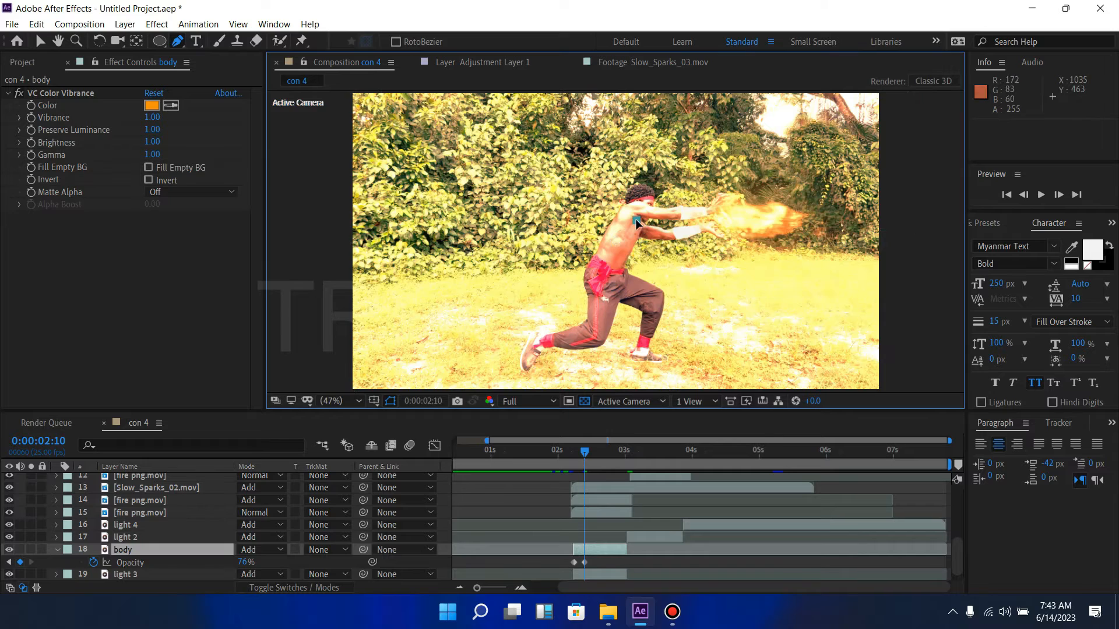
left_click(613, 255)
left_click(610, 273)
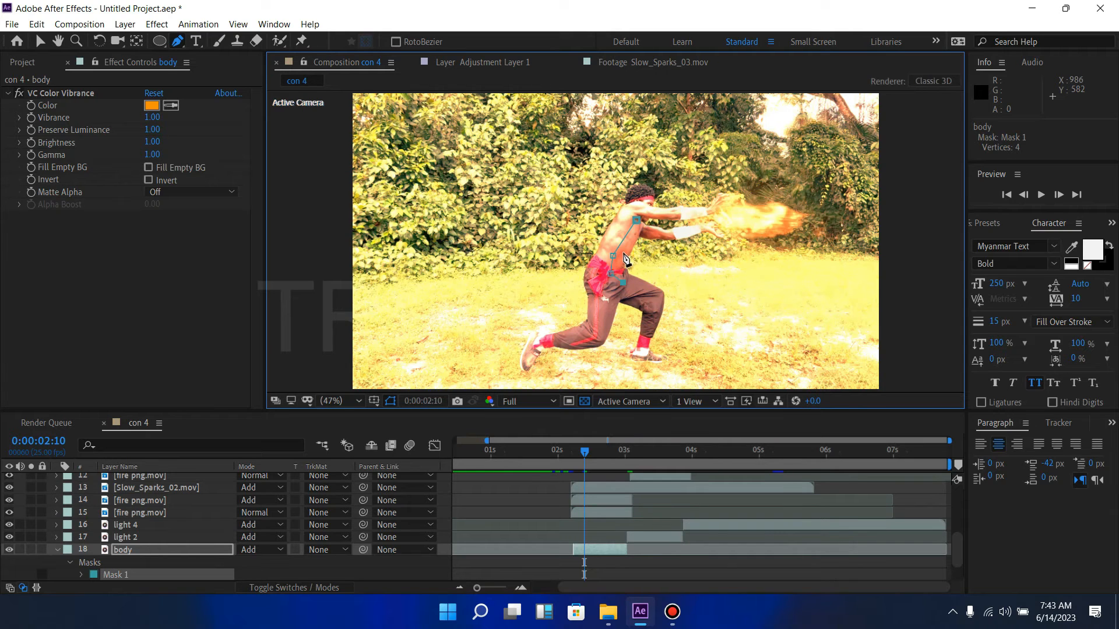
left_click(629, 250)
left_click(641, 235)
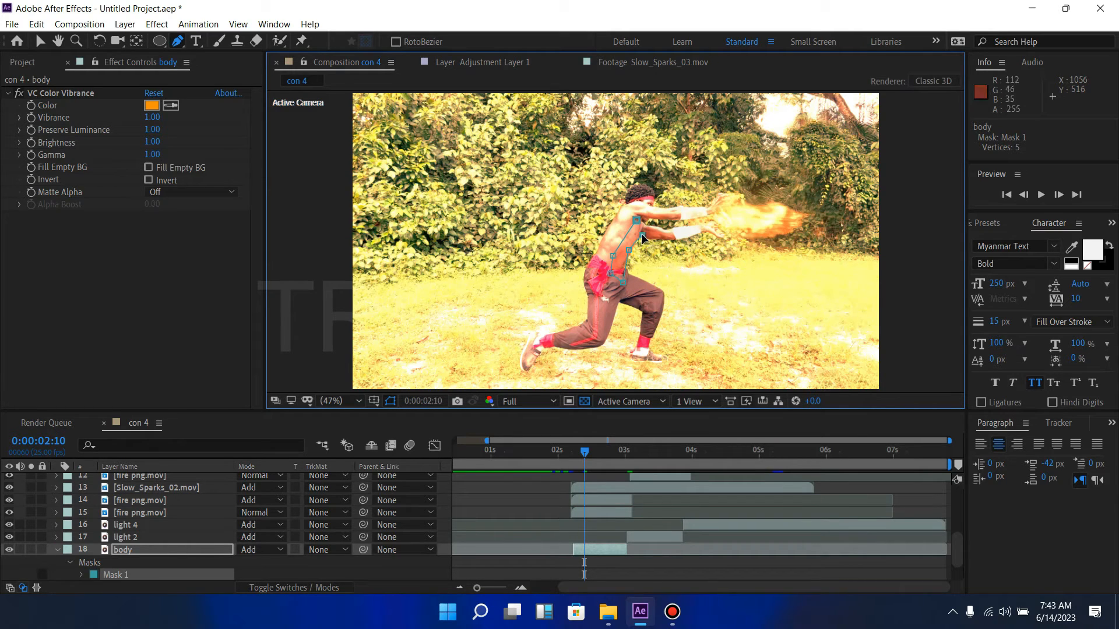
left_click(683, 237)
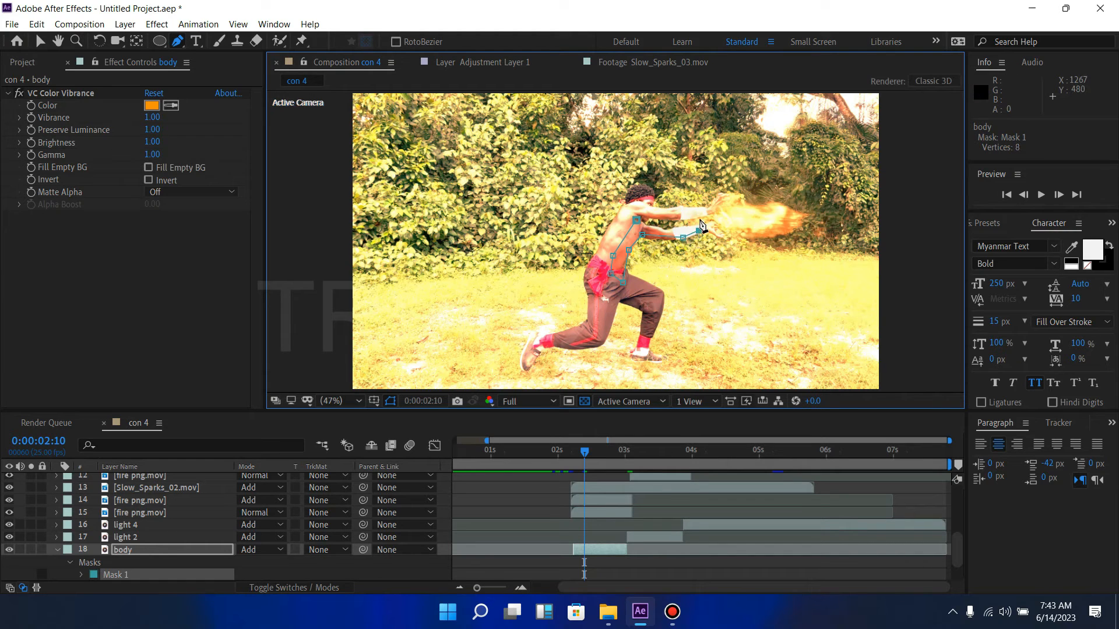
left_click(658, 213)
left_click(635, 218)
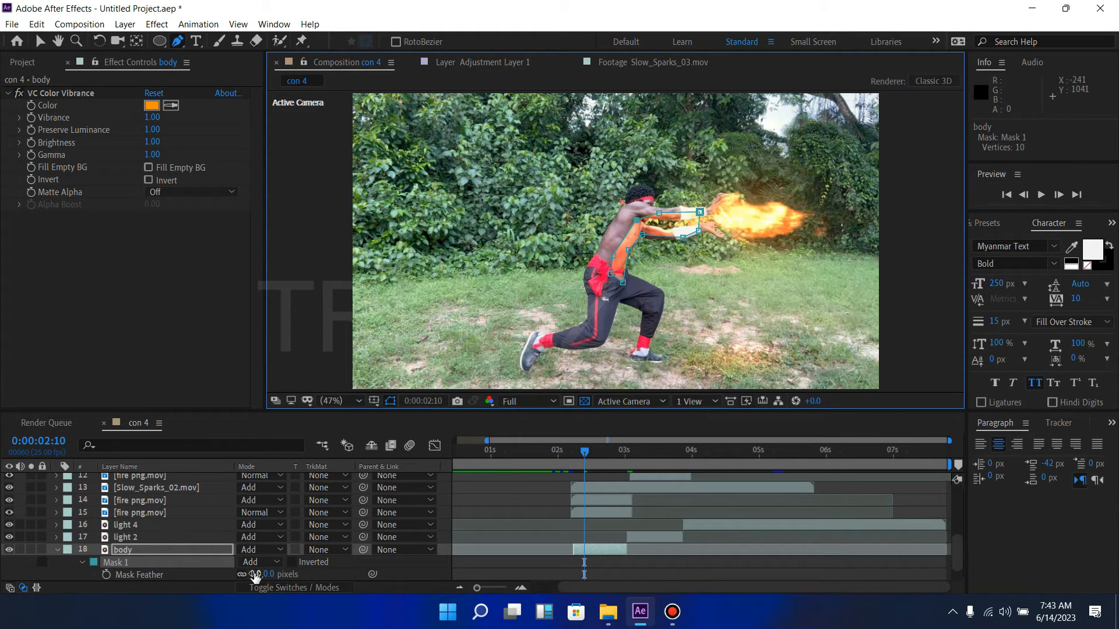
Set the feather of the body layer's mask to 61 pixels and collapse the layer's properties.
left_click_drag(255, 574, 294, 568)
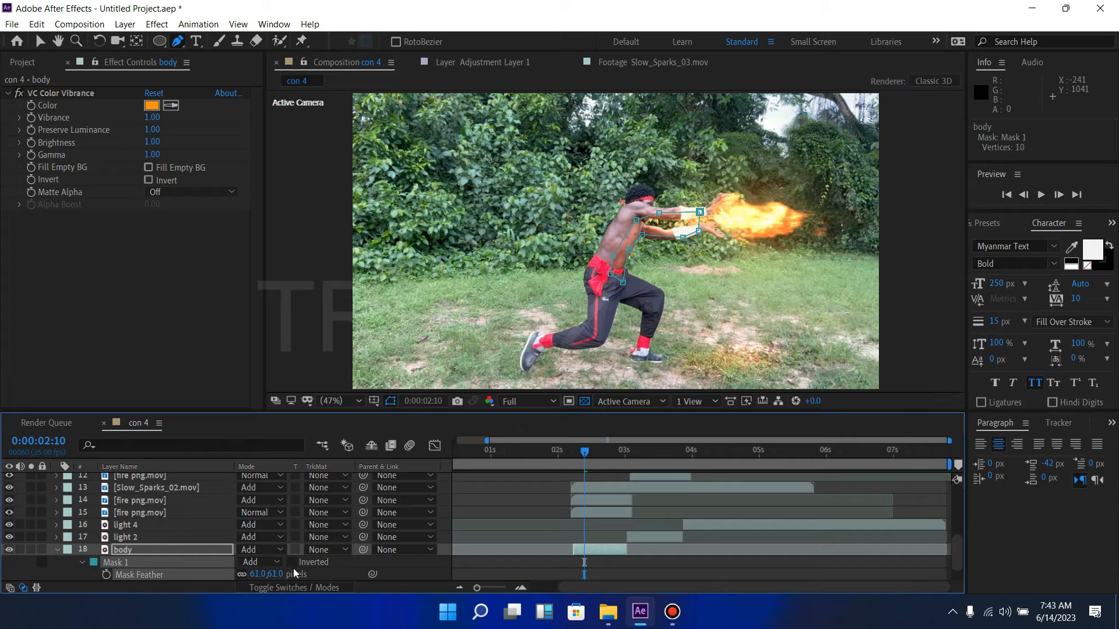
left_click(565, 568)
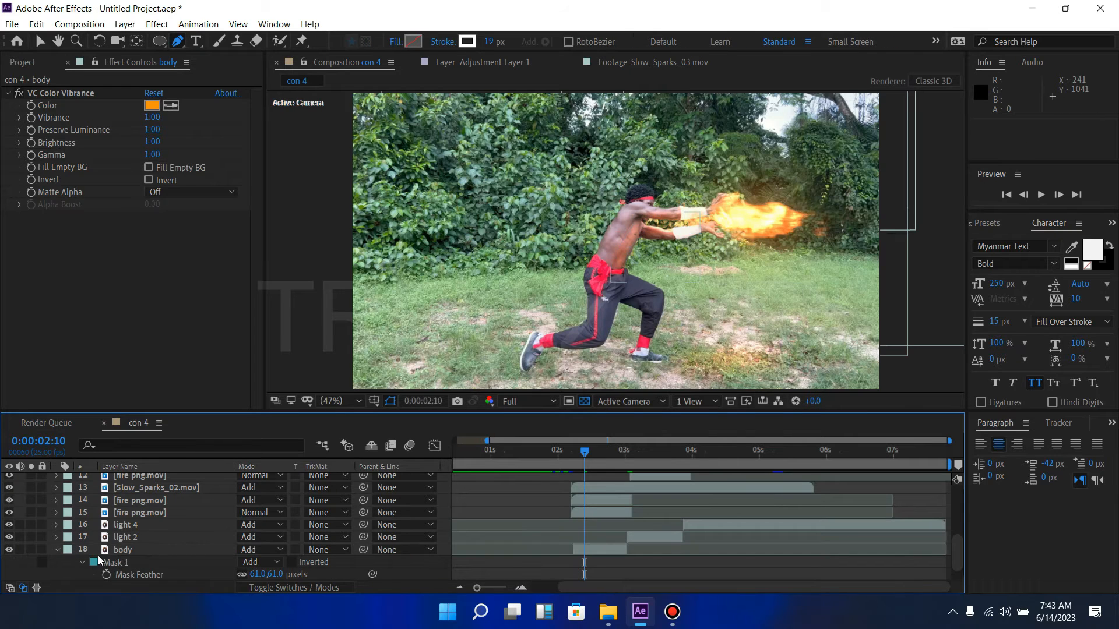
left_click(56, 549)
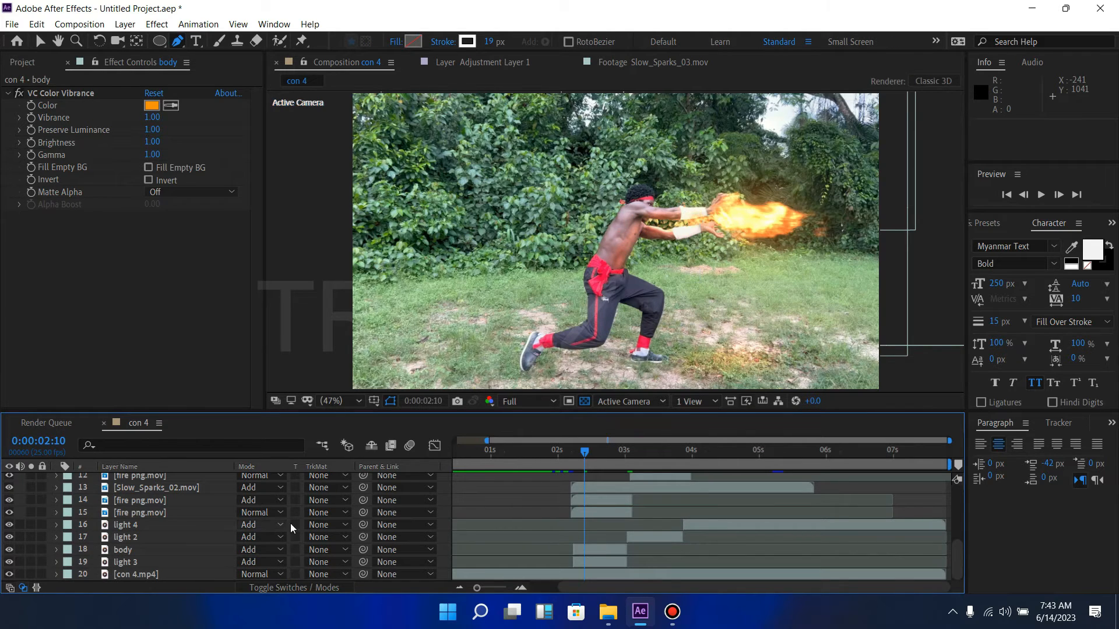
Start animating the body layer's mask path with a keyframe at 0:00:02:10.
left_click(572, 552)
key("m")
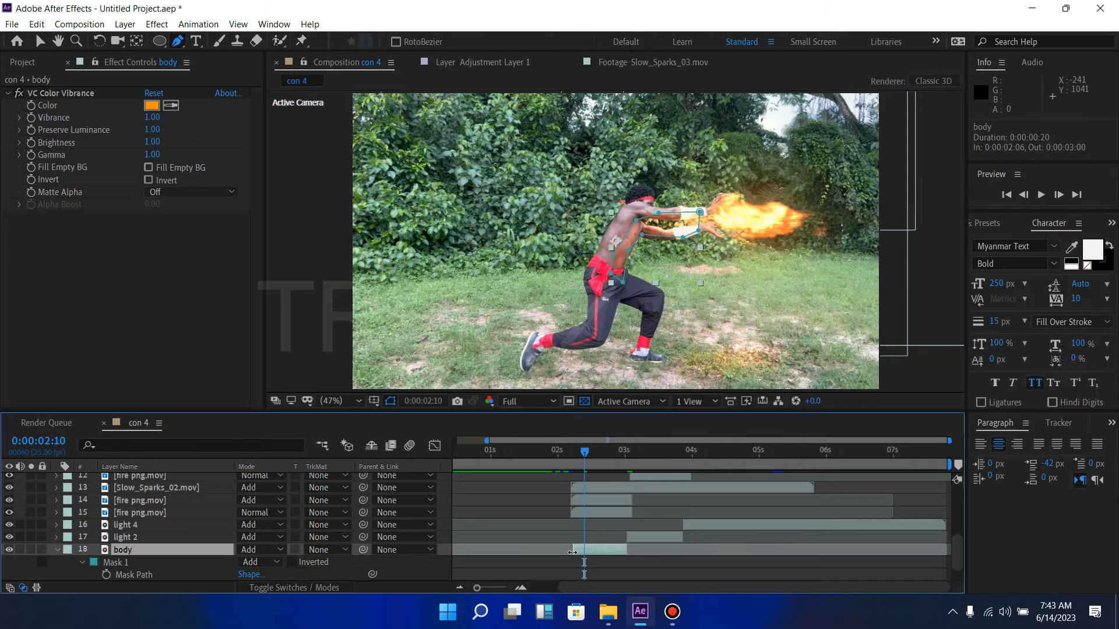
left_click(107, 574)
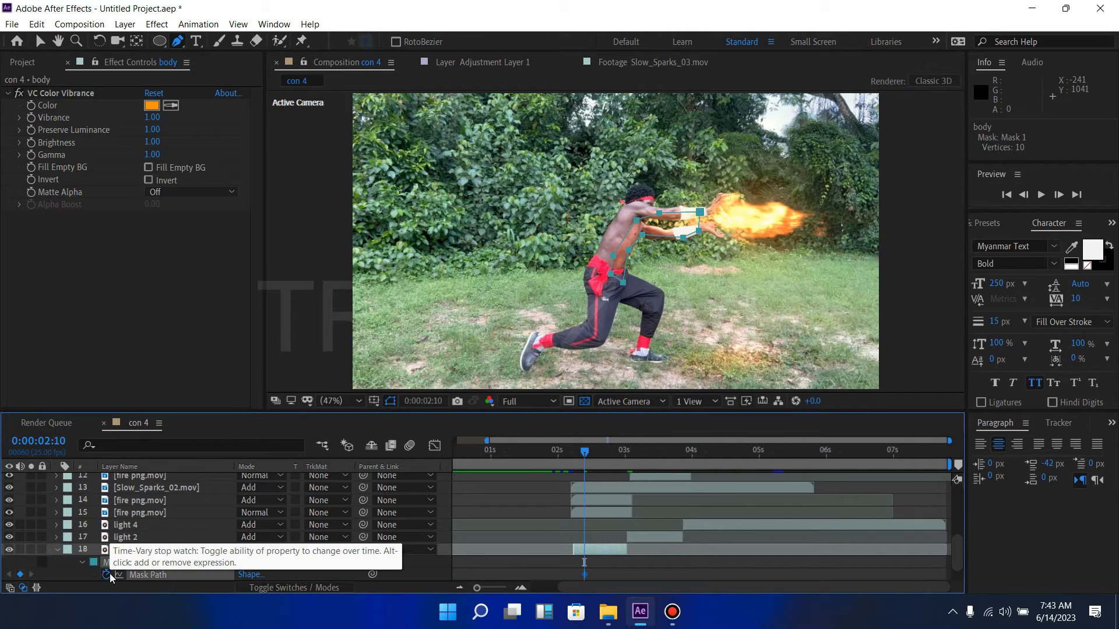
At 0:00:02:13, shift the whole body mask by about -42.5, -8.5 to follow the fighter's torso.
key("Page_Down")
key("Page_Down")
key("Page_Down")
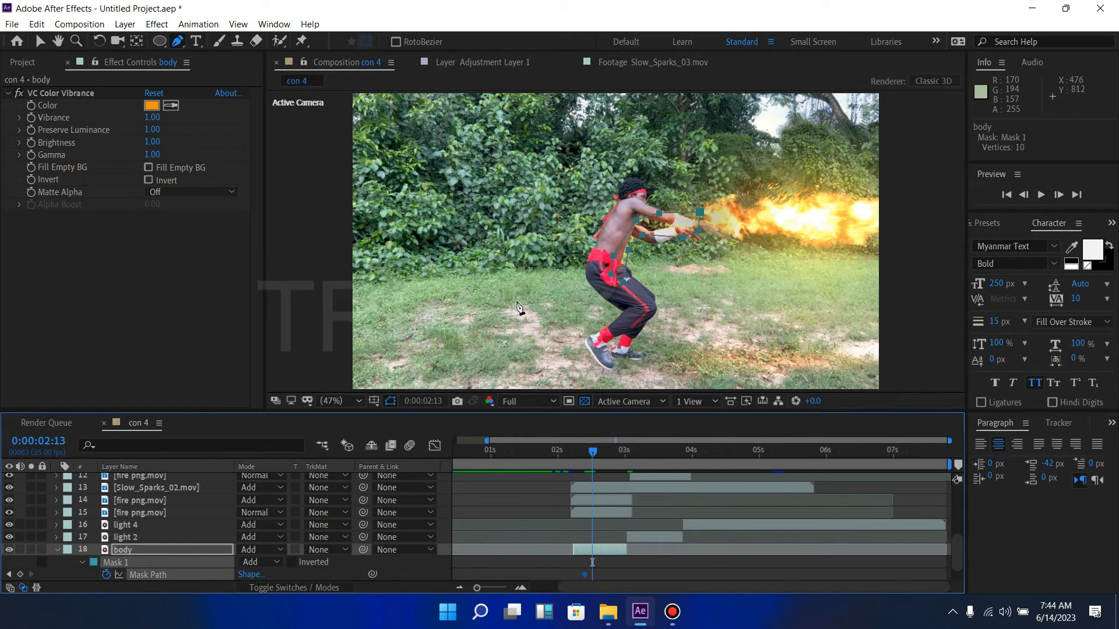
key("v")
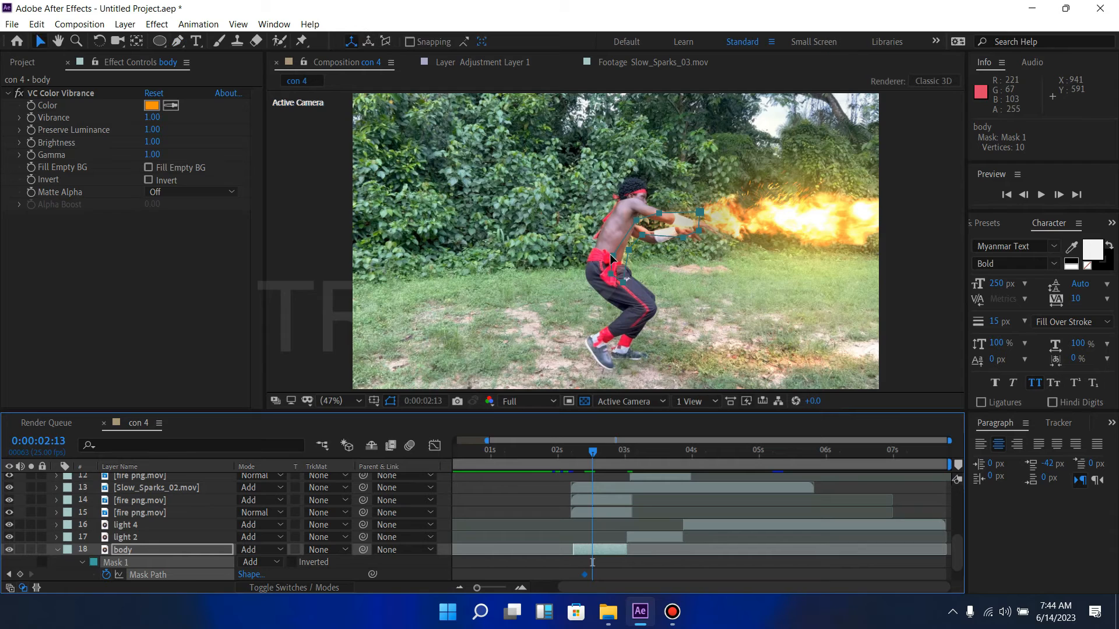
double_click(612, 257)
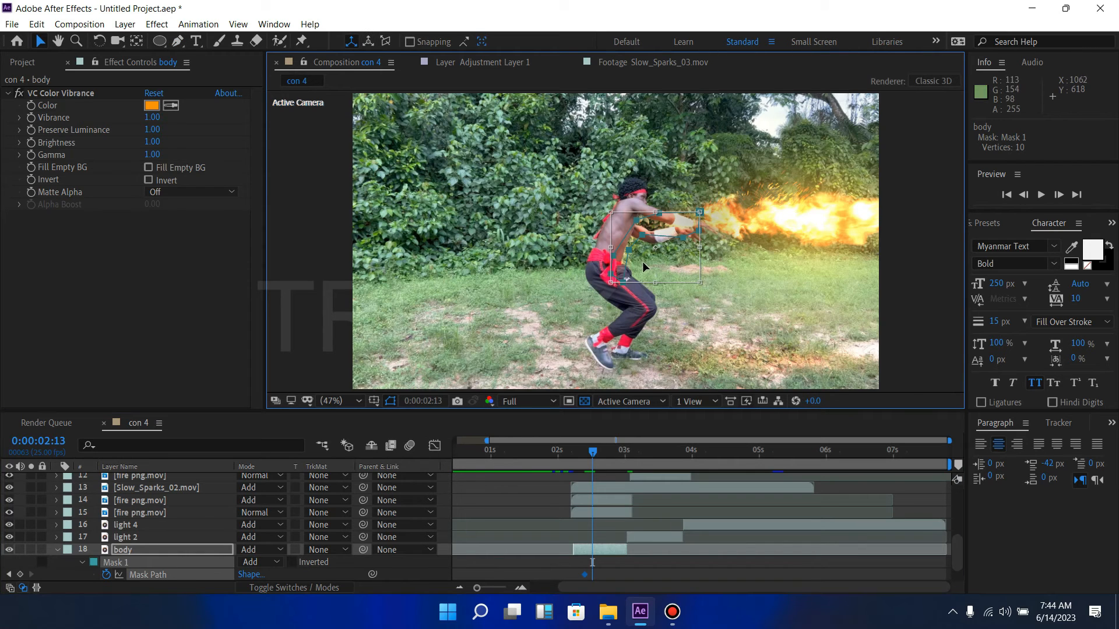
left_click_drag(642, 261, 631, 258)
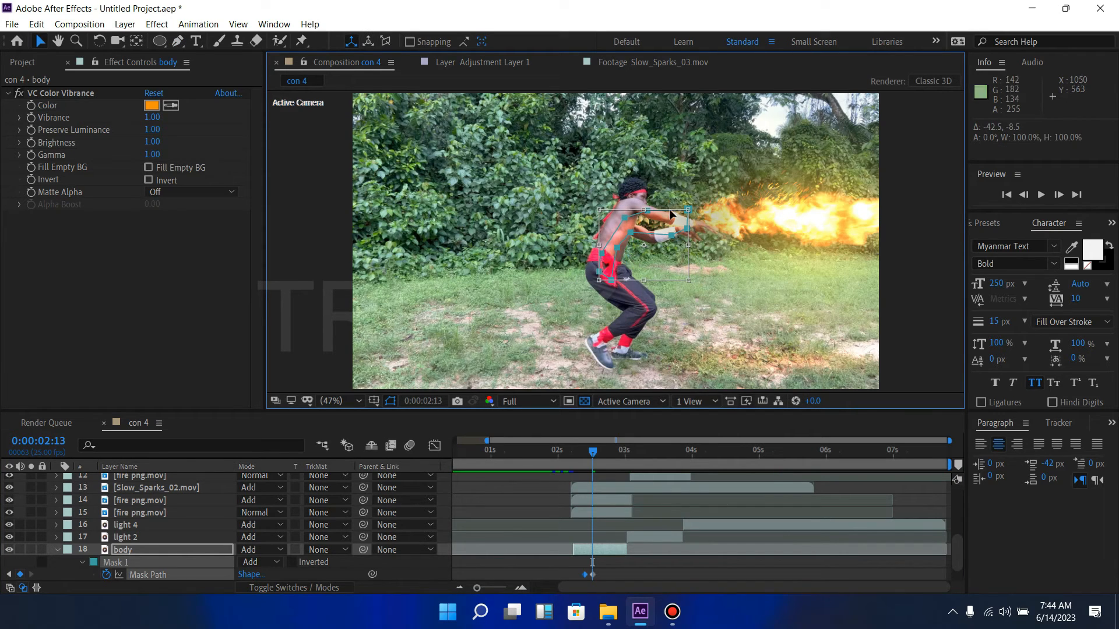
left_click(621, 565)
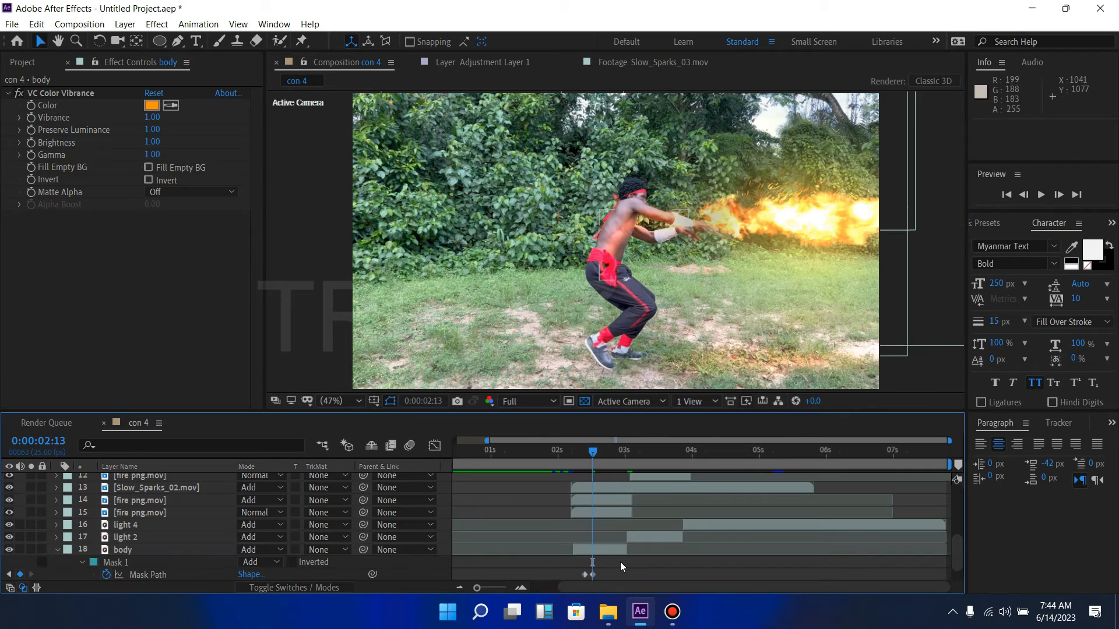
Adjust individual vertices of the body mask at 0:00:02:13 to fit the fighter's forearms and waist.
left_click(617, 554)
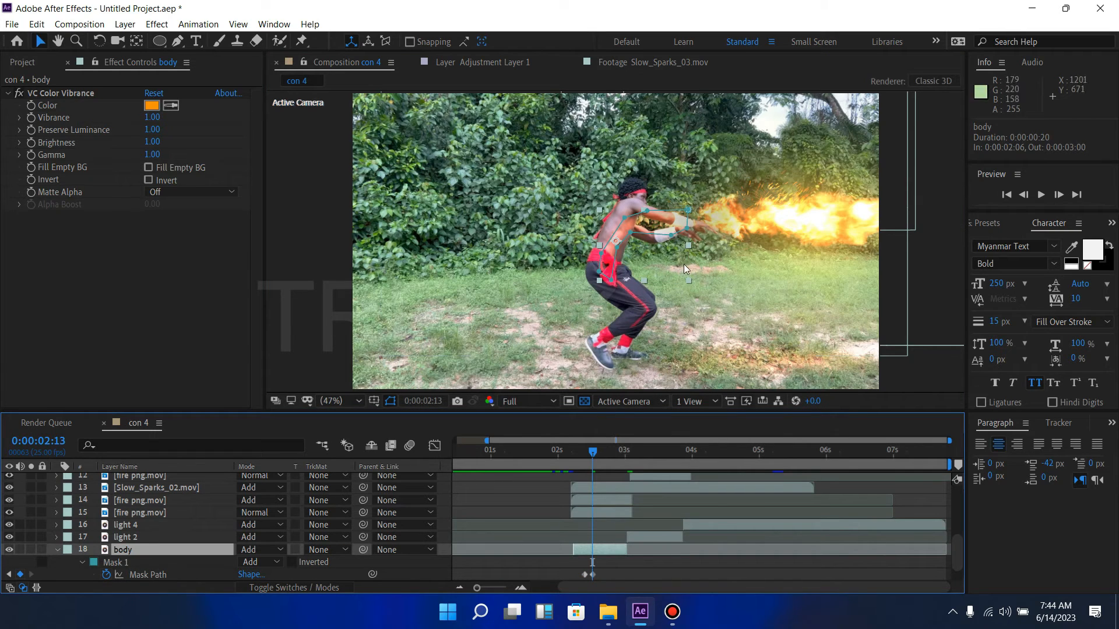
left_click(665, 237)
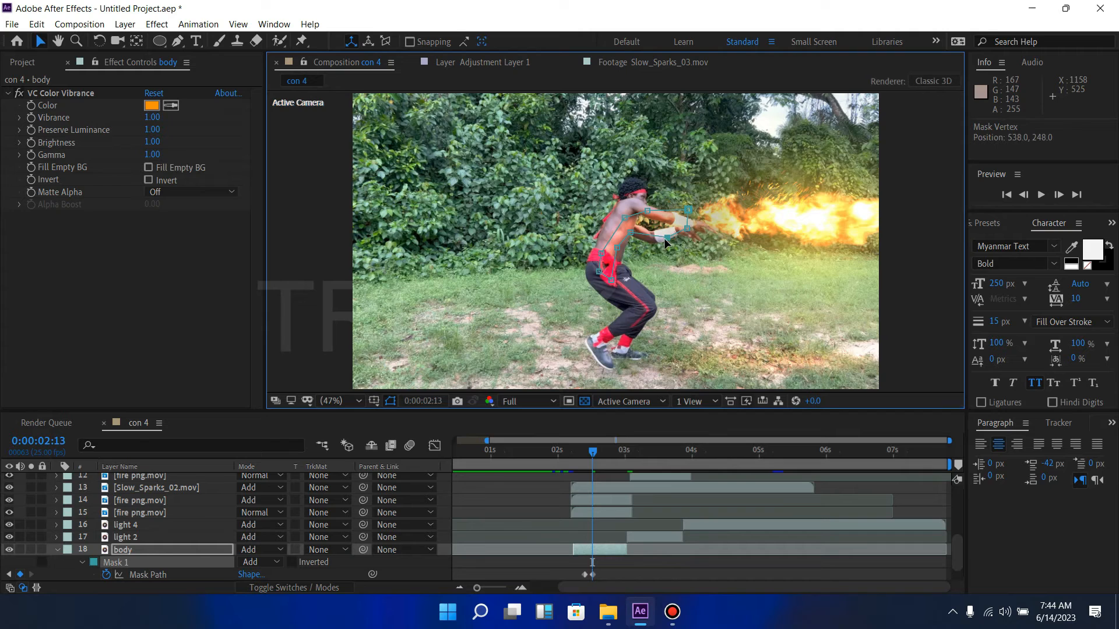
left_click(687, 211)
left_click_drag(686, 214, 676, 218)
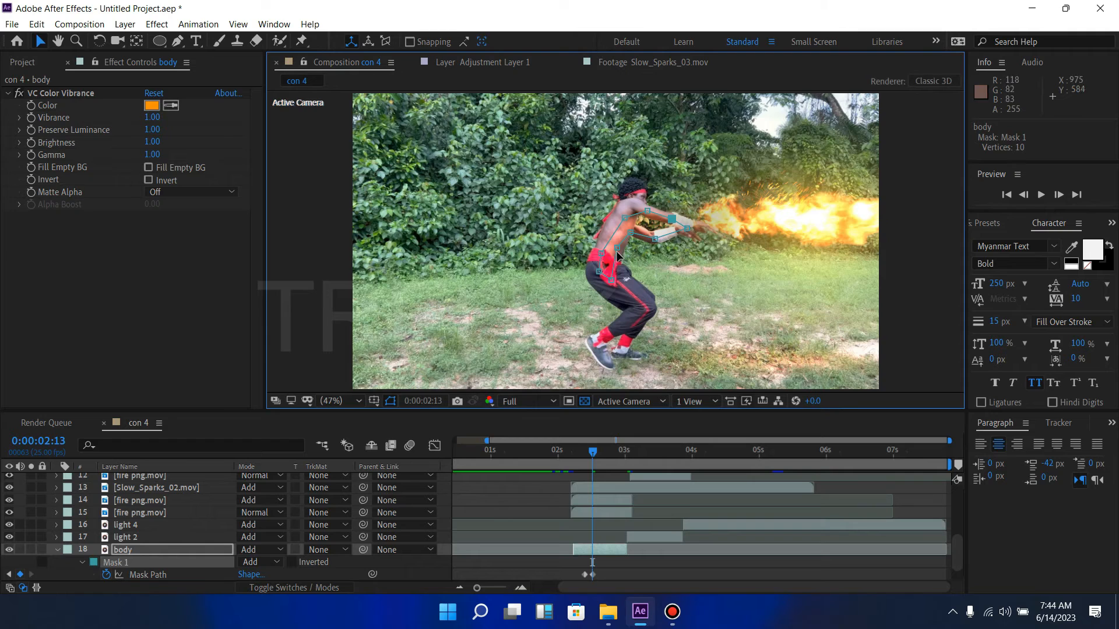
left_click(625, 267)
left_click_drag(623, 267, 618, 265)
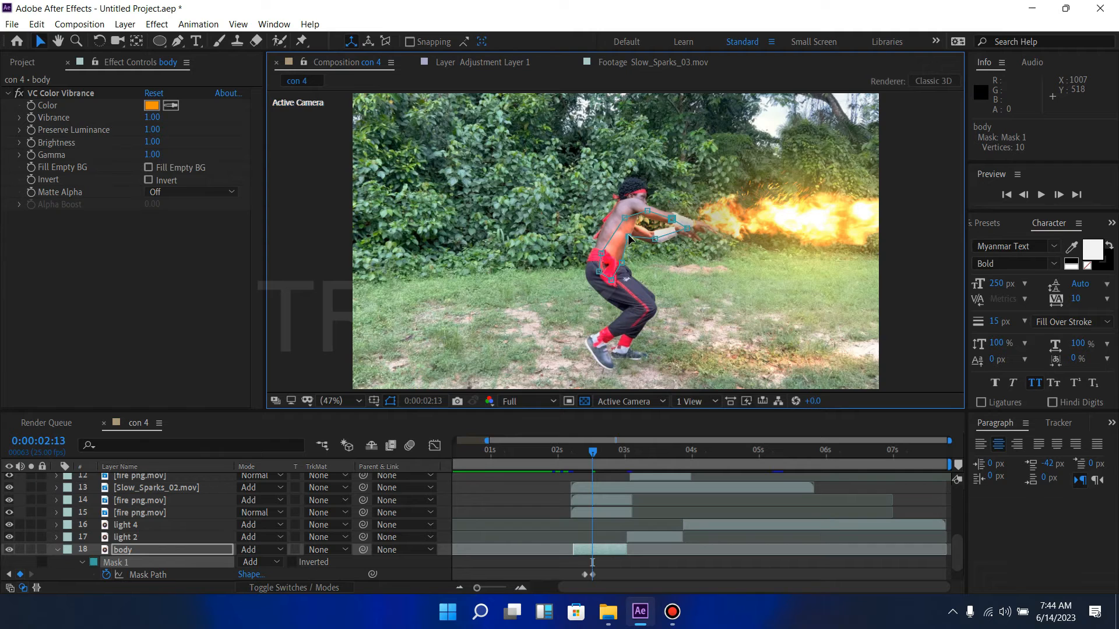
At 0:00:02:17, narrow the body mask to about 65.6% width and move it onto the fighter's bent arms and torso.
key("Page_Down")
key("Page_Down")
key("Page_Down")
key("Page_Down")
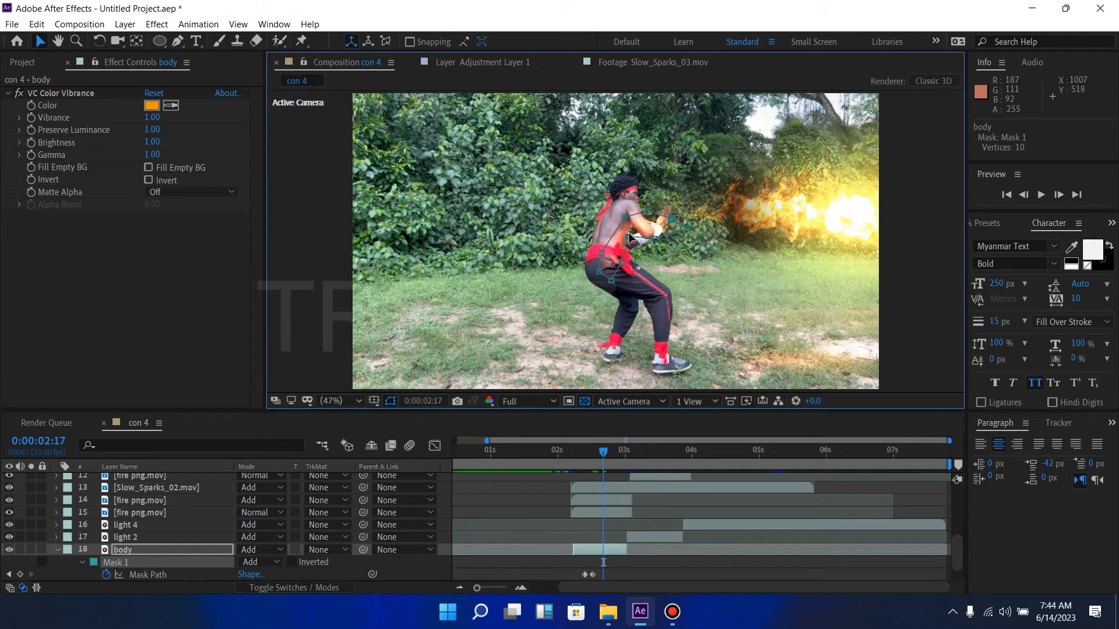
double_click(672, 222)
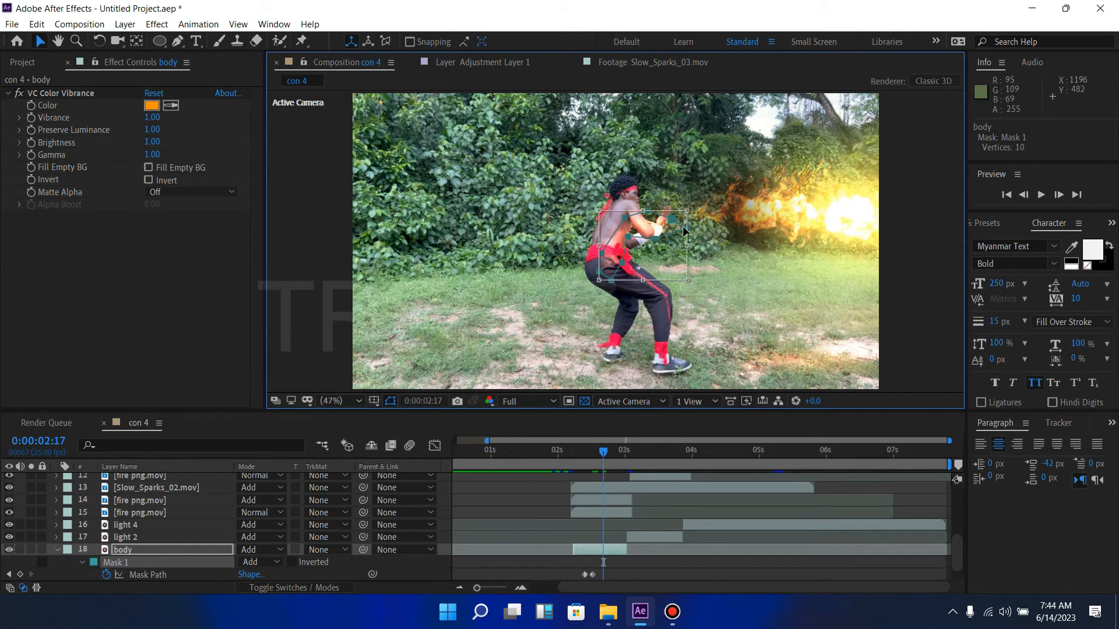
left_click_drag(687, 245, 658, 248)
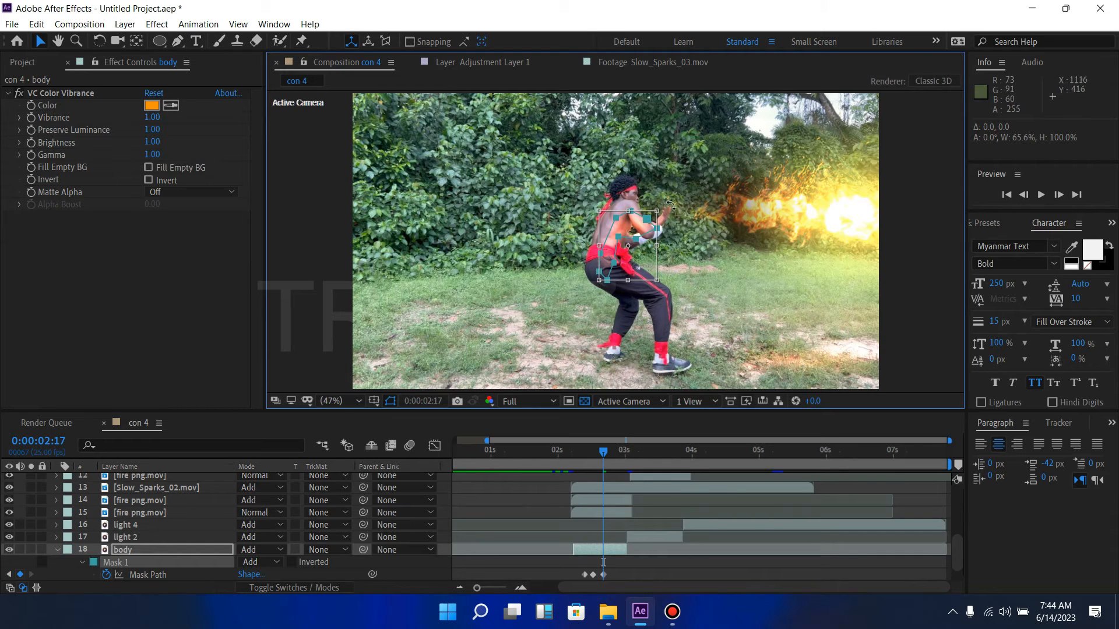
double_click(633, 229)
left_click(644, 235)
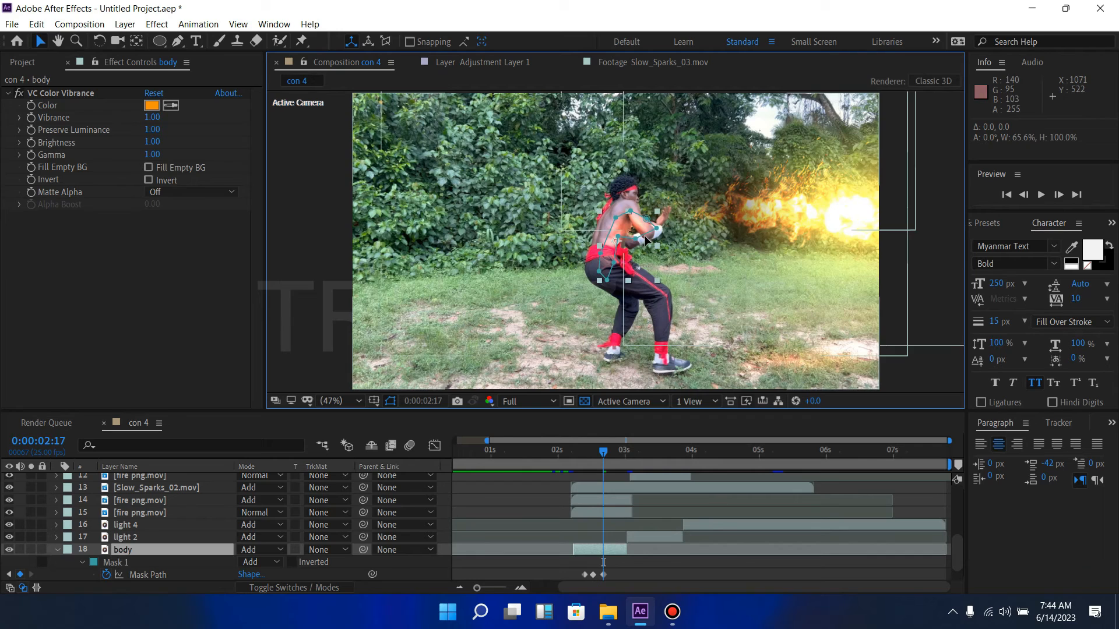
double_click(636, 237)
left_click_drag(638, 231, 649, 235)
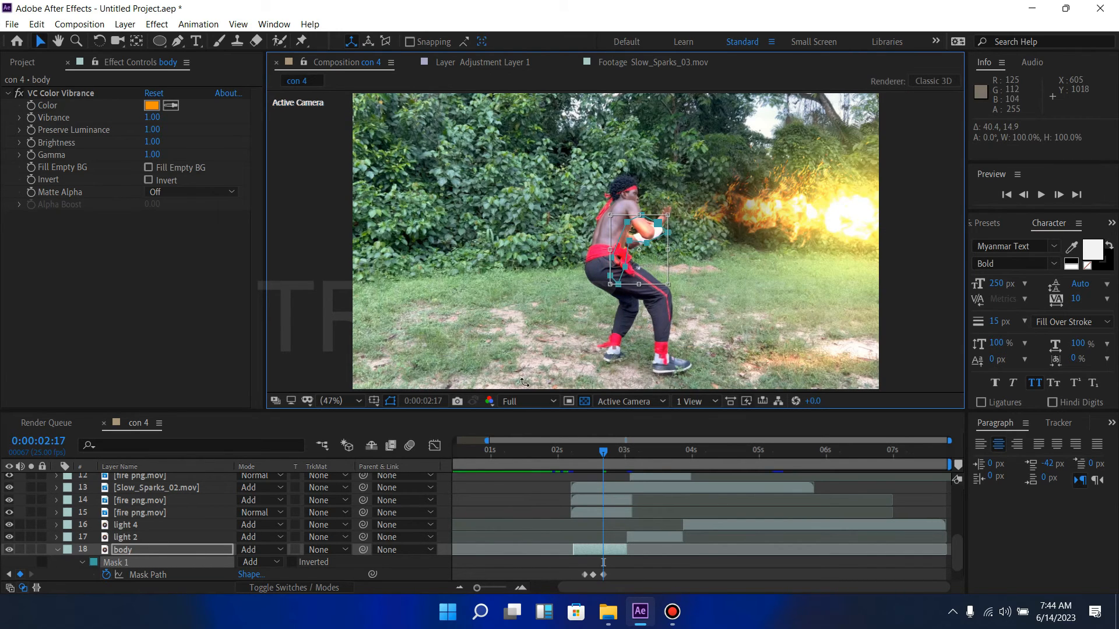
Add a 76% opacity keyframe to the body layer at 0:00:02:17 and set its opacity to 0% at 0:00:02:18.
key("t")
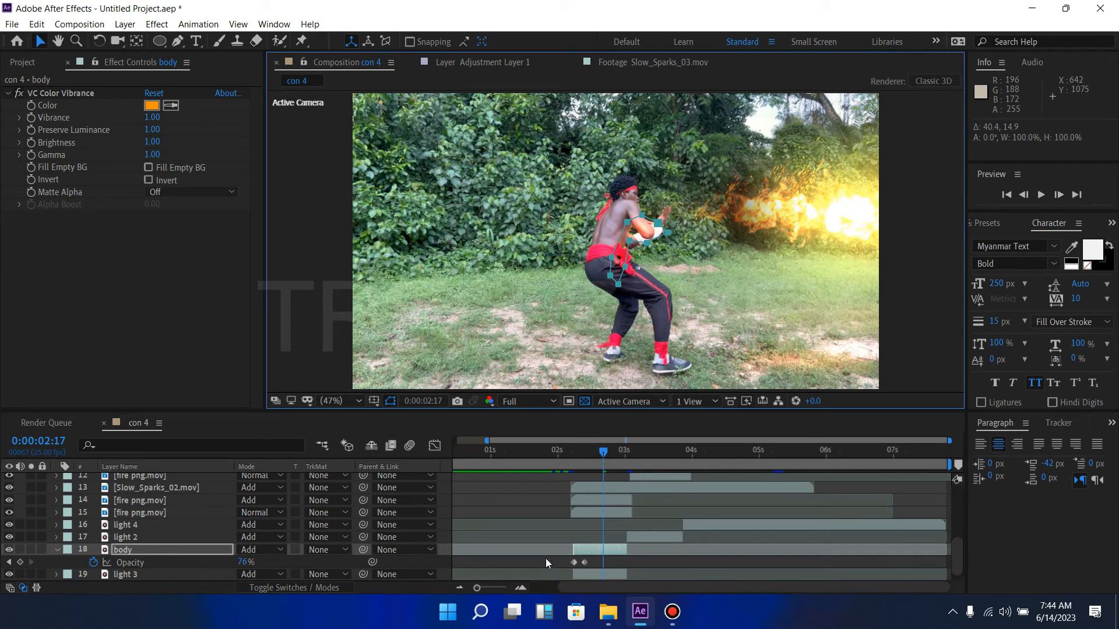
left_click(22, 563)
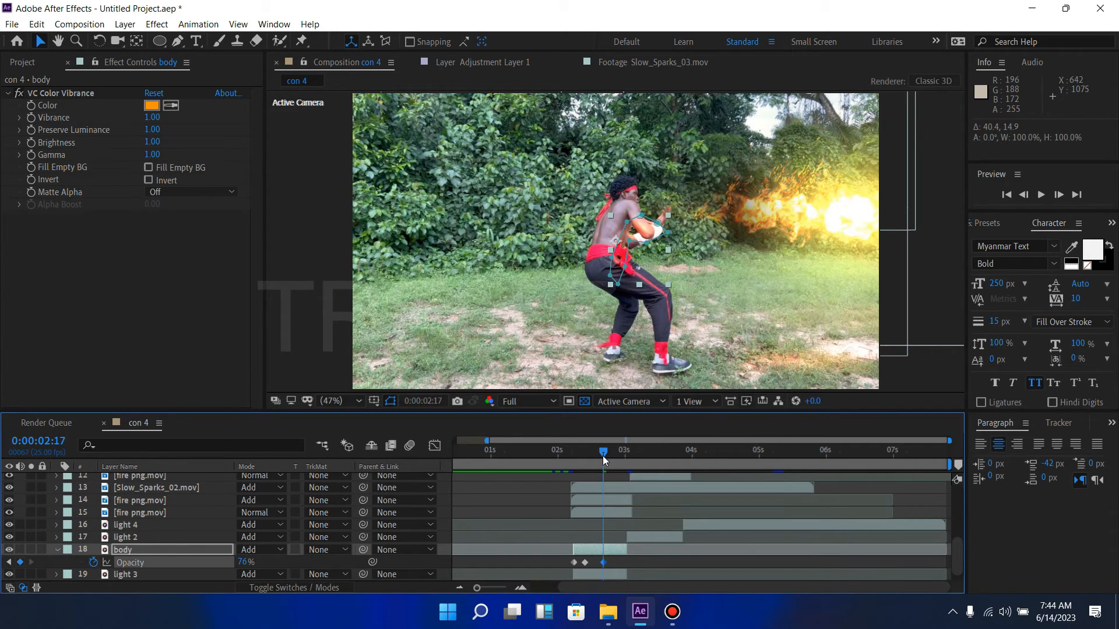
left_click_drag(603, 461, 607, 462)
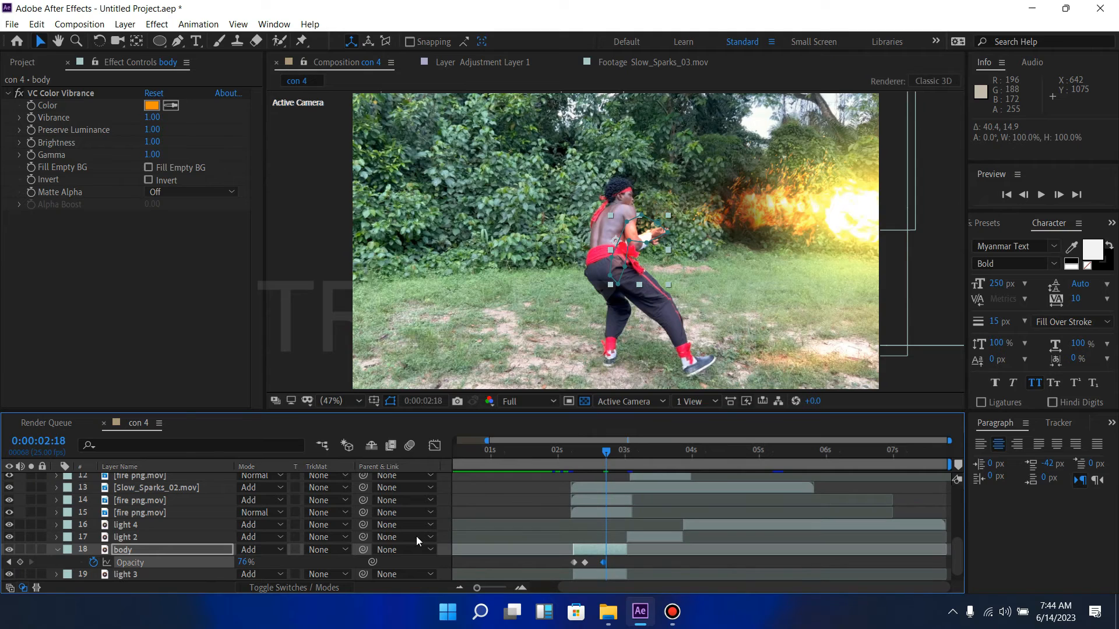
left_click_drag(246, 562, 158, 551)
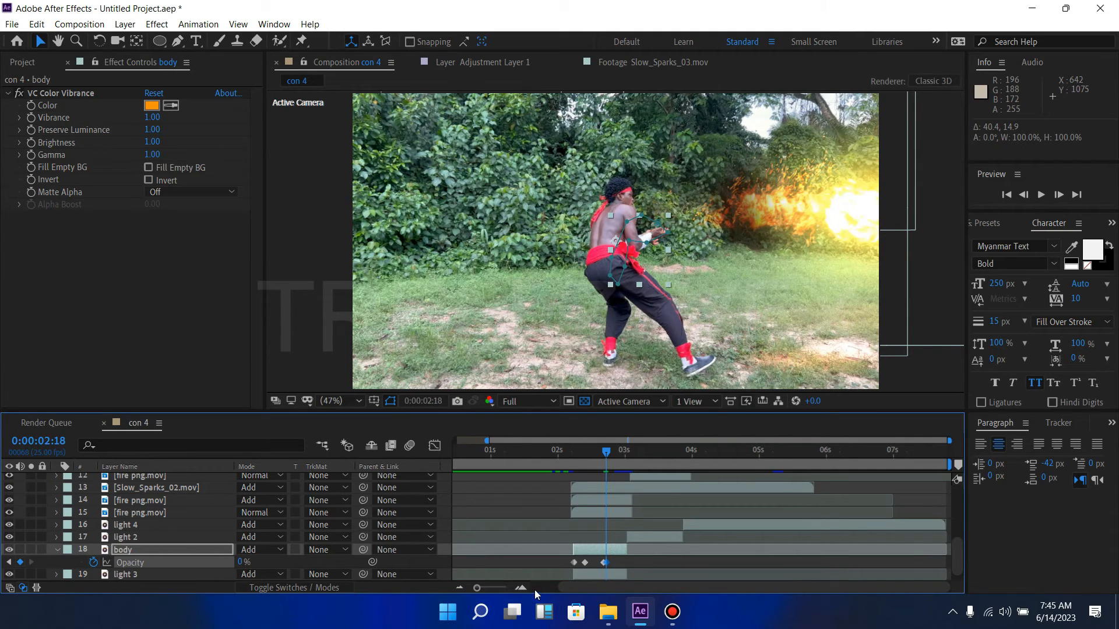
Play back the body light, then move the layer's last two opacity keyframes to 0:00:02:13 and 0:00:02:14 and preview the timing.
left_click(522, 585)
left_click(522, 586)
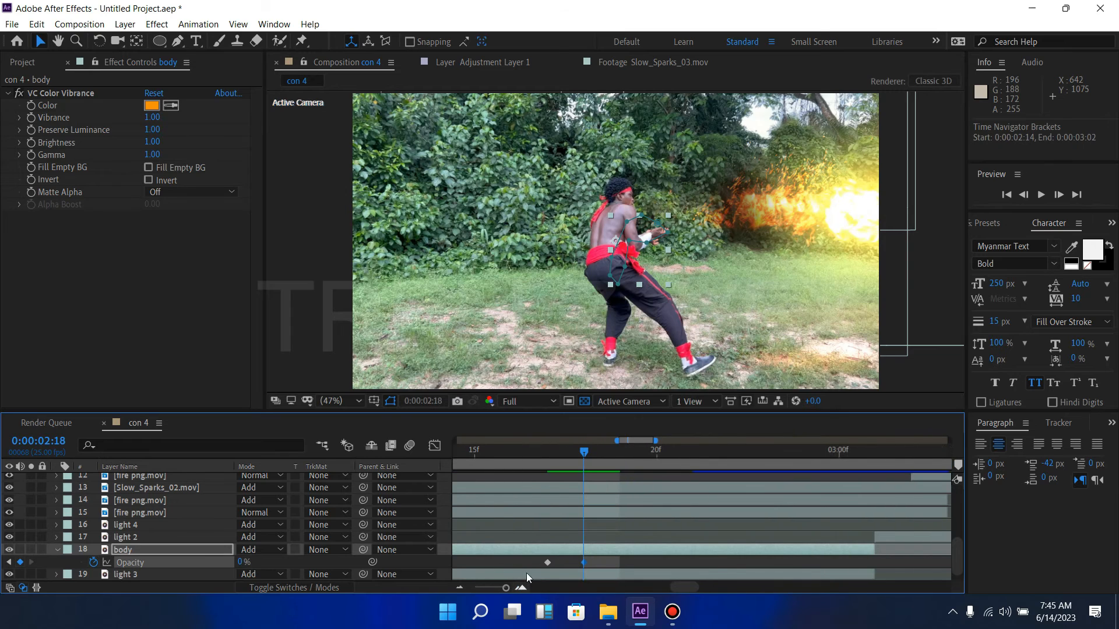
left_click(460, 588)
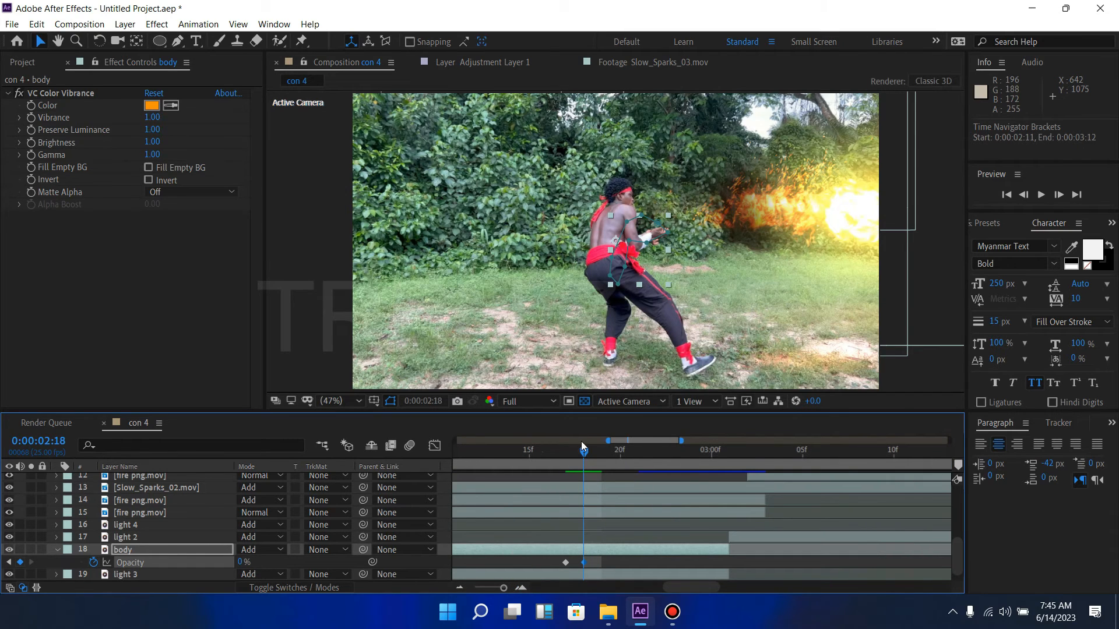
left_click_drag(586, 452, 493, 466)
key("space")
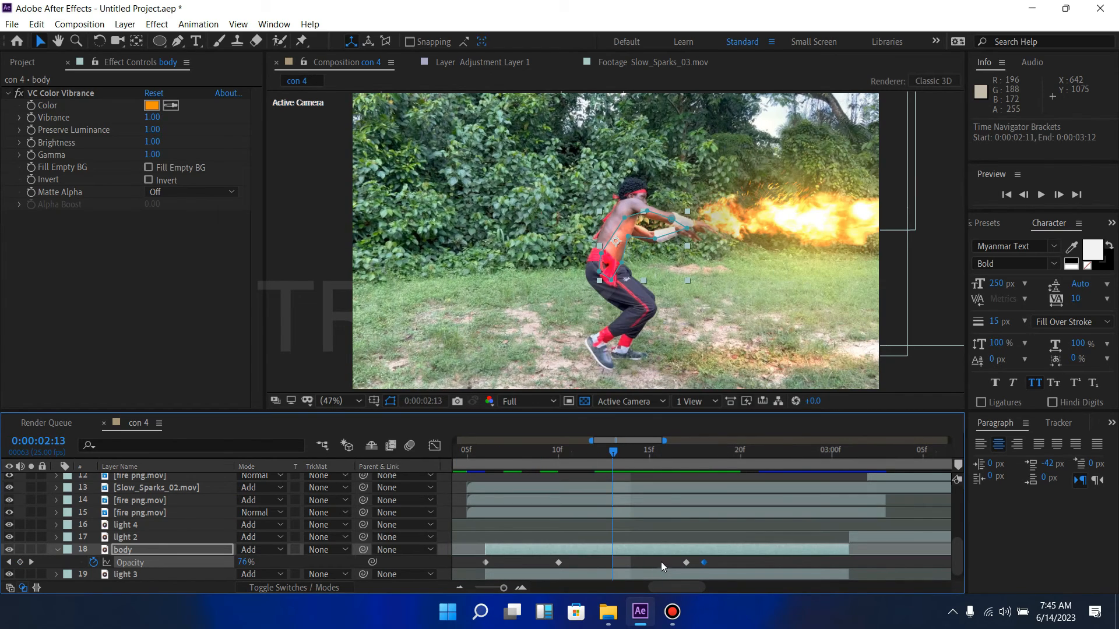
left_click_drag(661, 562, 615, 557)
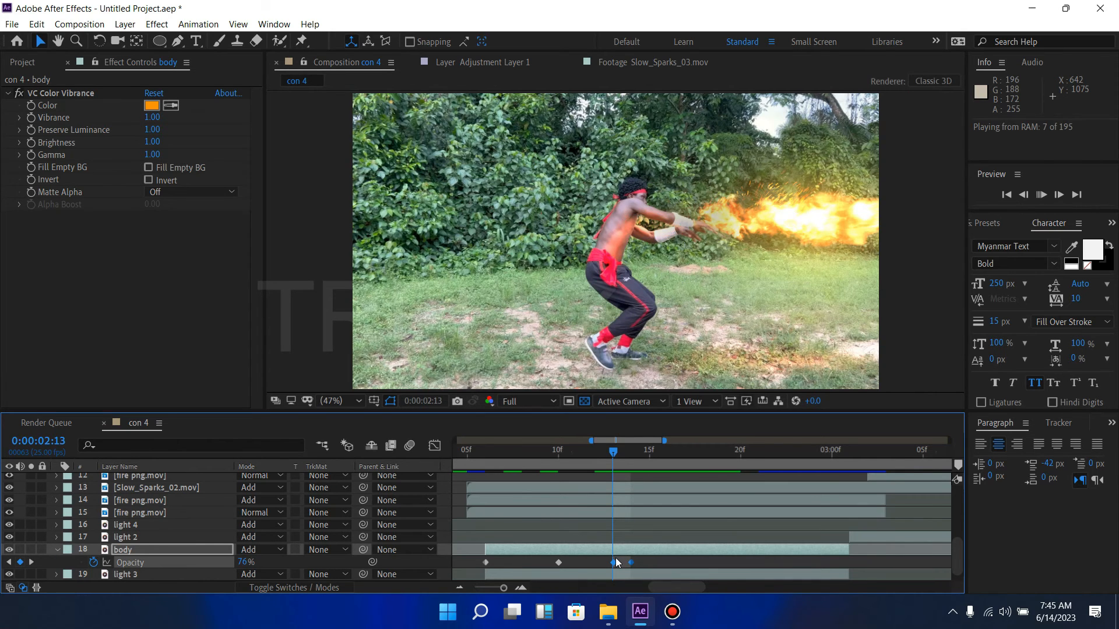
key("space")
Move the body layer's final 0% opacity keyframe to 0:00:02:16 and play back the fade.
left_click(655, 565)
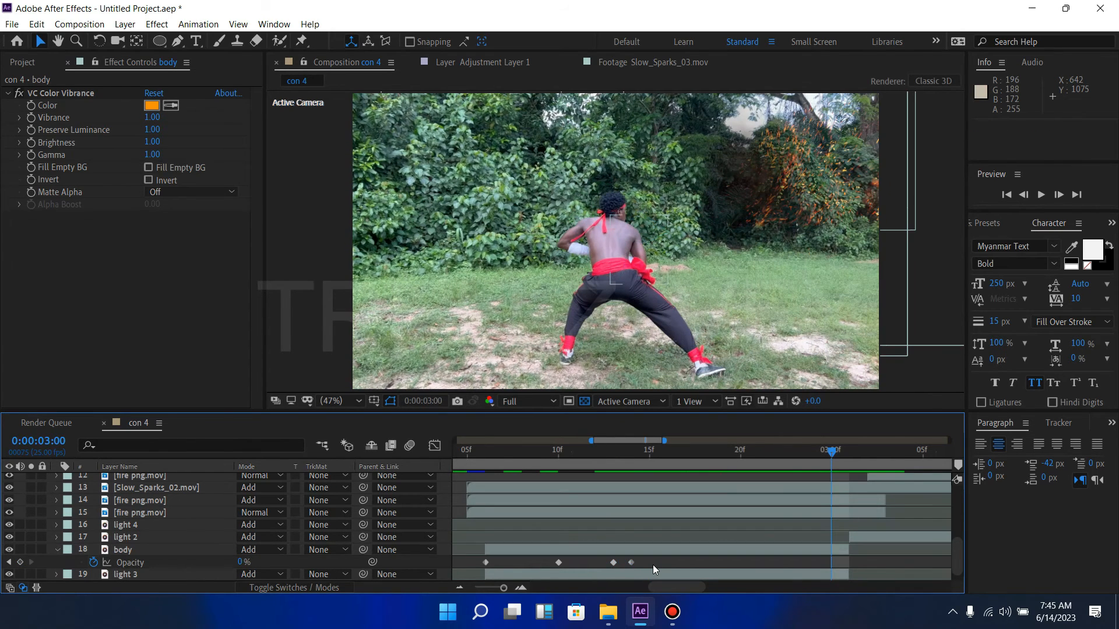
left_click_drag(630, 565, 662, 567)
key("space")
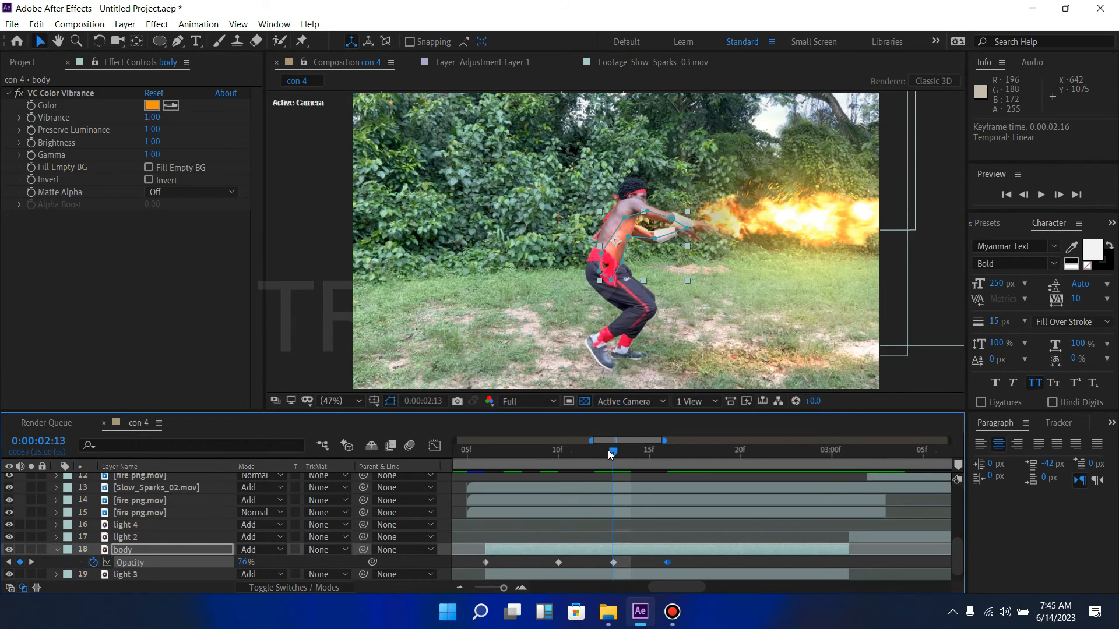
Increase the body layer's mask feather to 98 pixels and play back the light from 0:00:02:07 and 0:00:02:11.
left_click(621, 452)
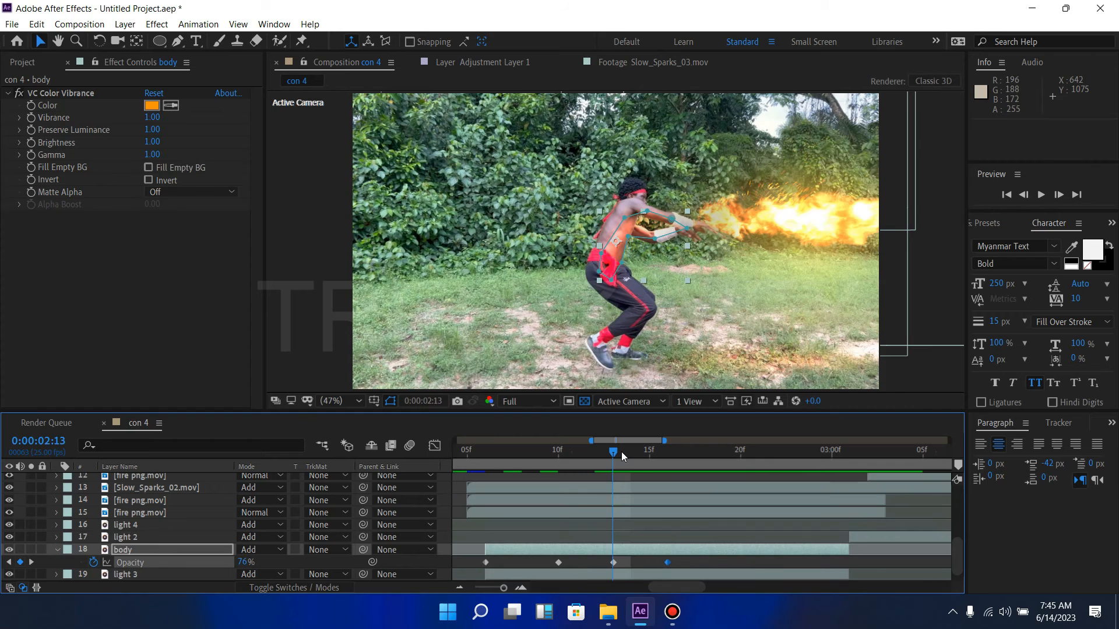
key("f")
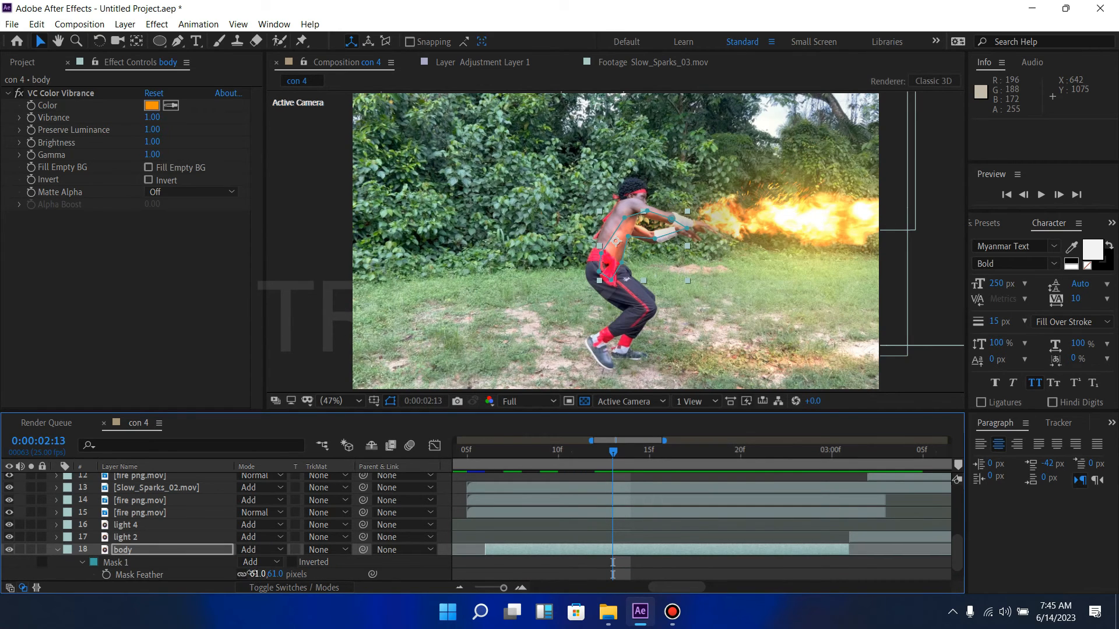
left_click_drag(252, 574, 280, 574)
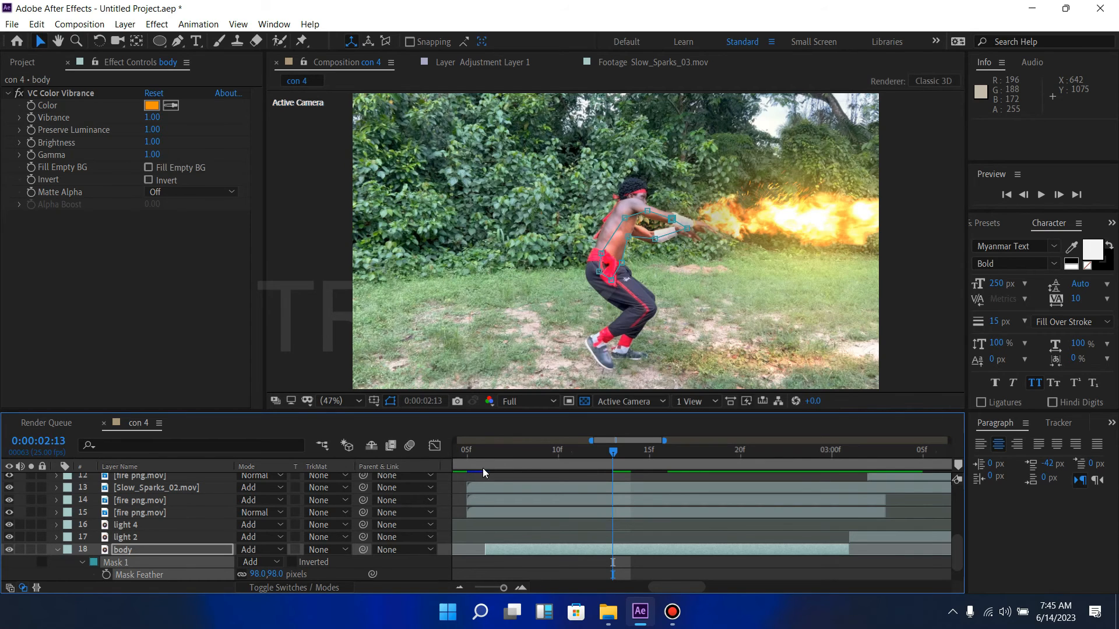
left_click(498, 455)
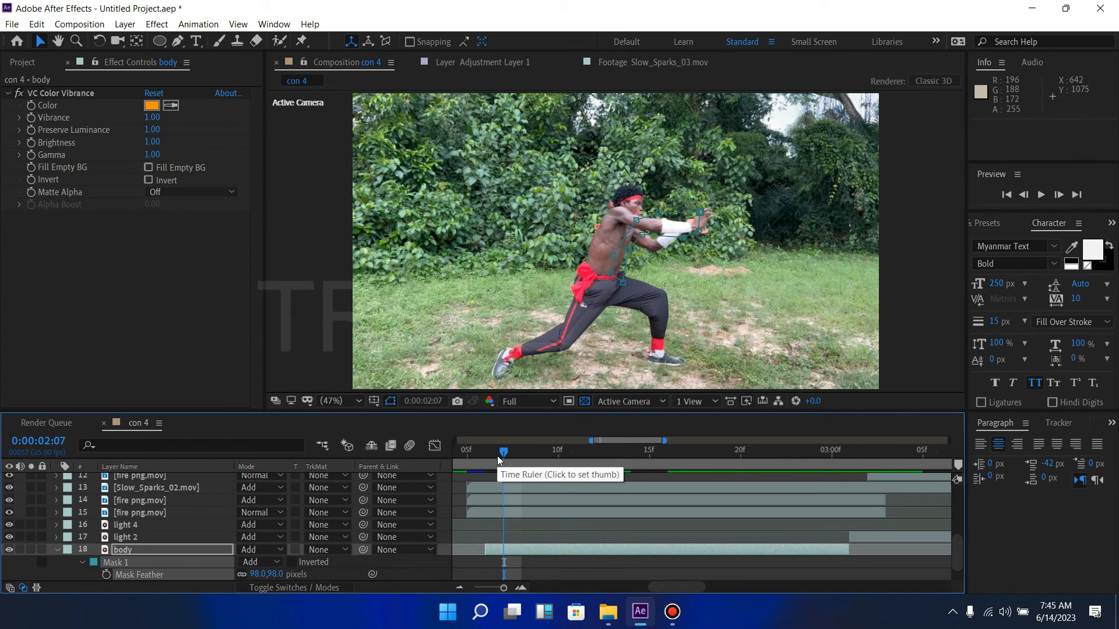
key("space")
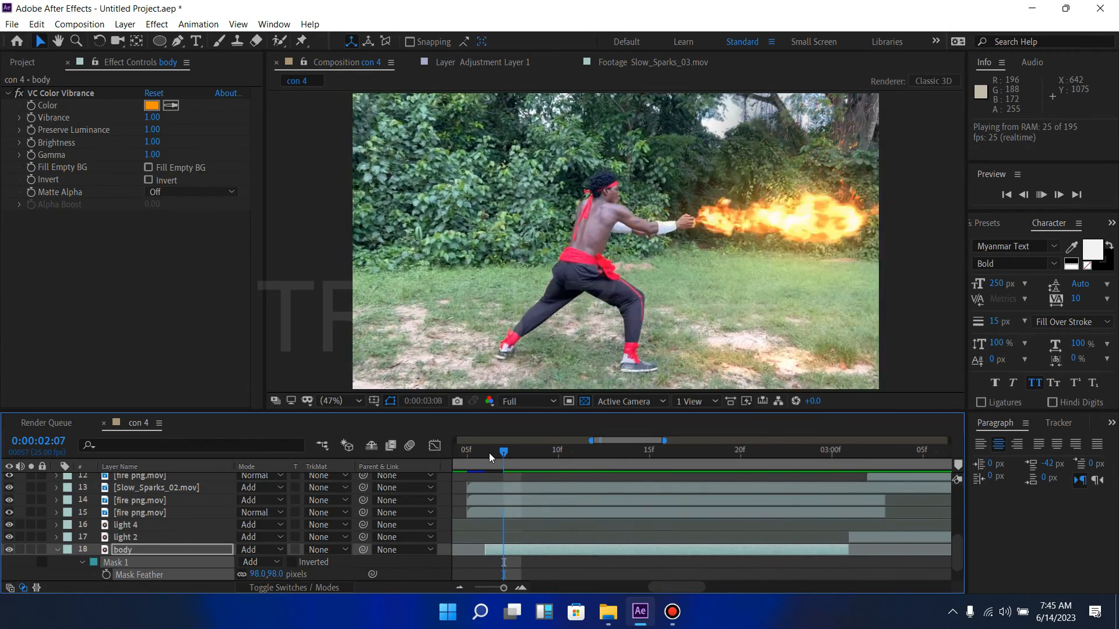
left_click(546, 452)
left_click_drag(547, 452, 574, 453)
key("space")
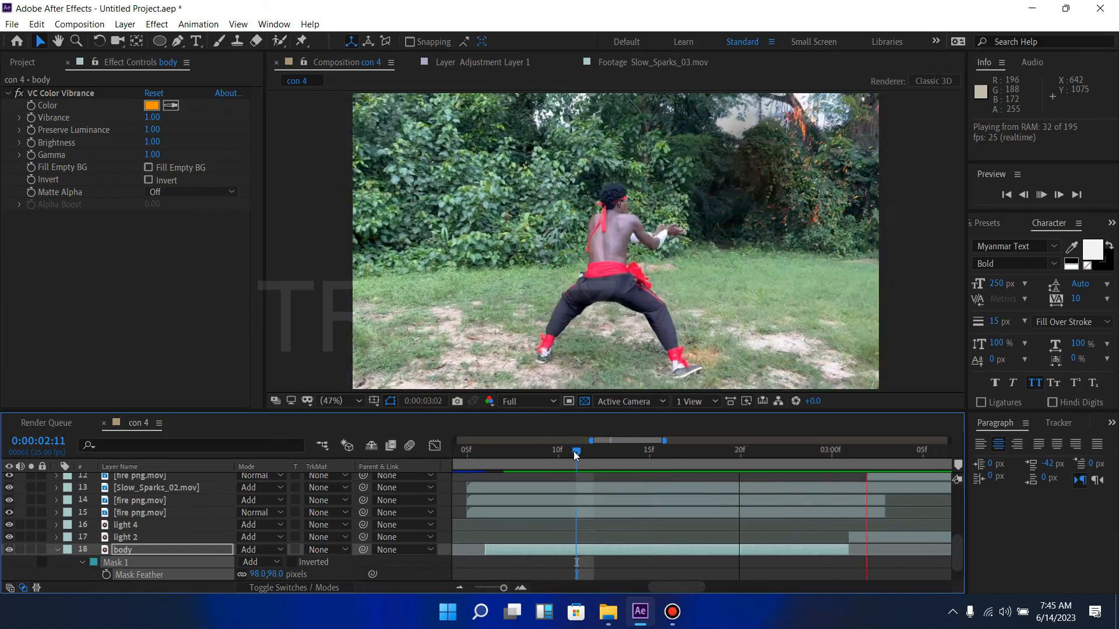